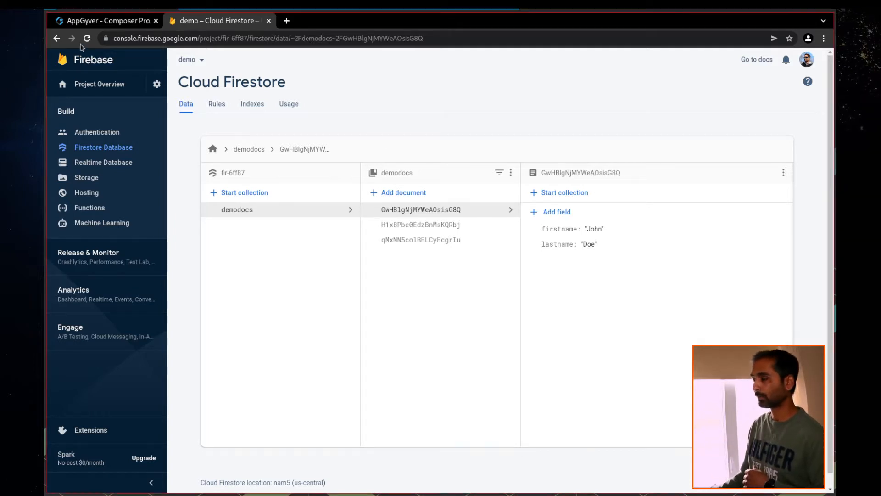
# Create a new AppGyver Composer Pro app called visitorLog, then return to the Firestore tab
pyautogui.click(108, 20)
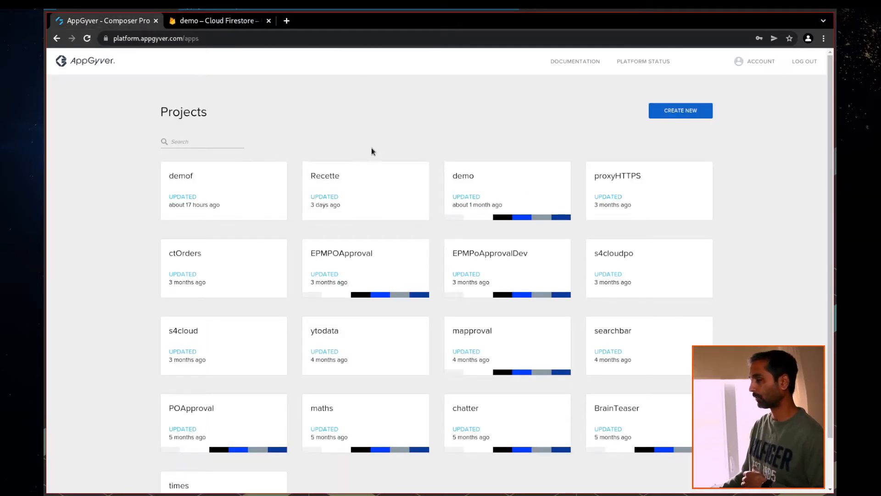
pyautogui.click(681, 111)
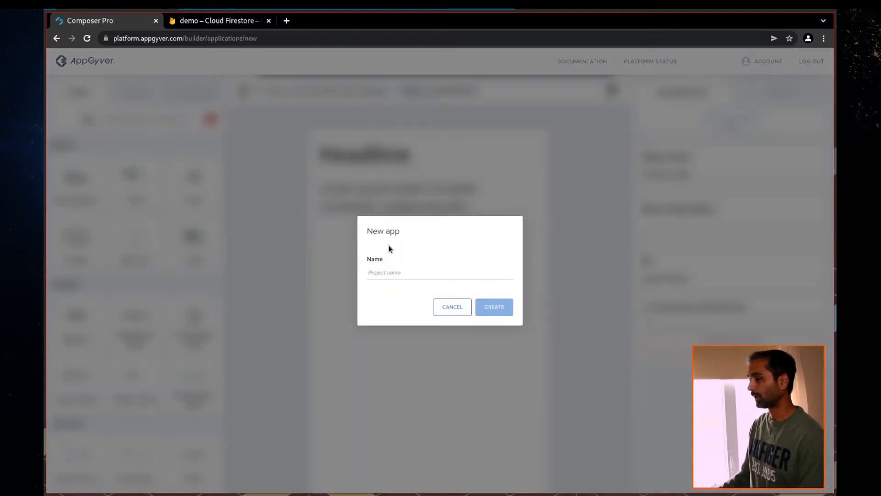
pyautogui.click(394, 272)
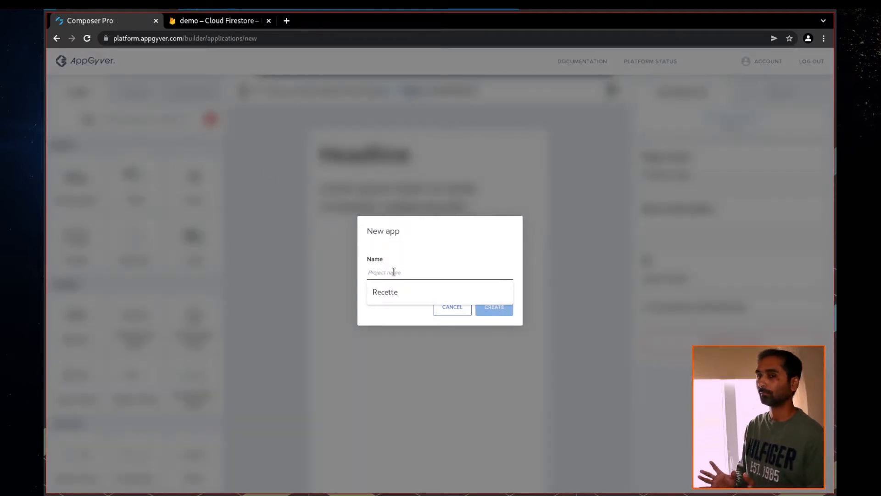
pyautogui.write('visitor')
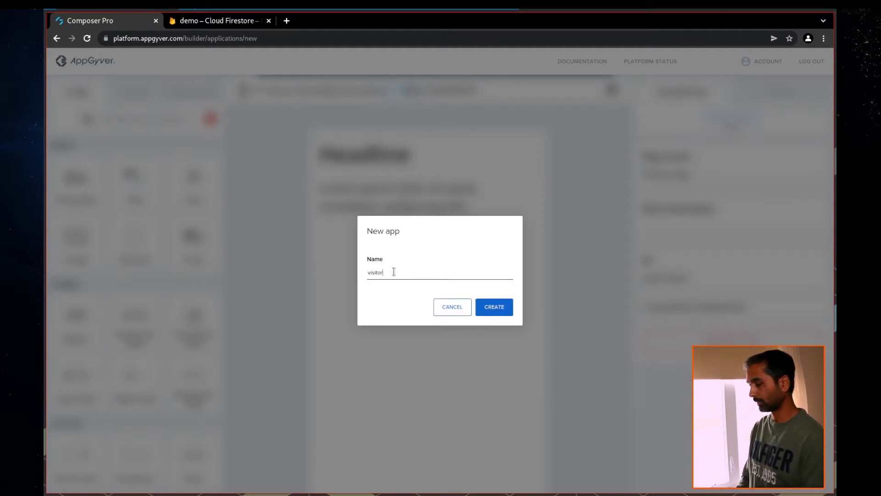
pyautogui.write('Log')
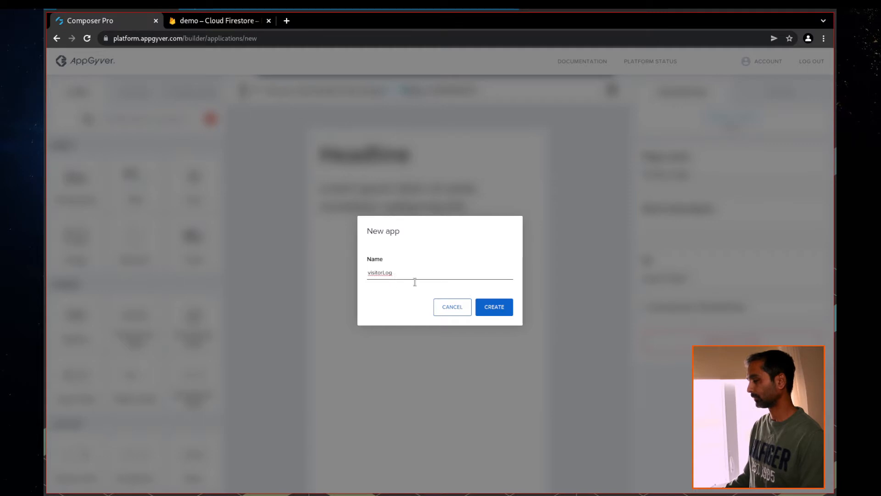
pyautogui.click(502, 313)
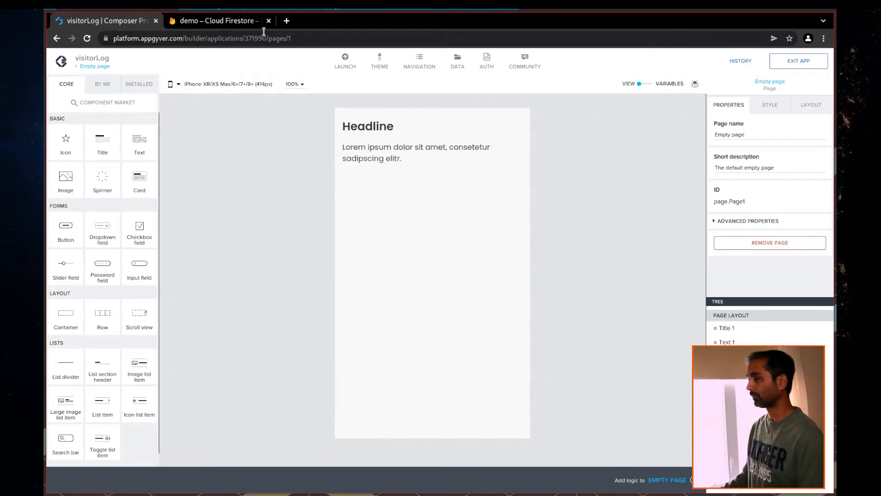
pyautogui.click(227, 21)
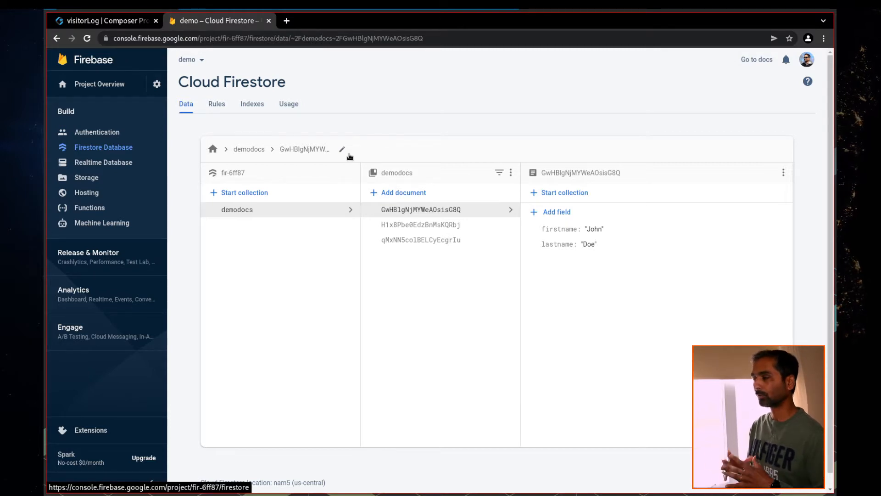
# Add the Firebase project visitorLog with Analytics linked to the firebase account, and open it
pyautogui.click(200, 59)
pyautogui.click(202, 83)
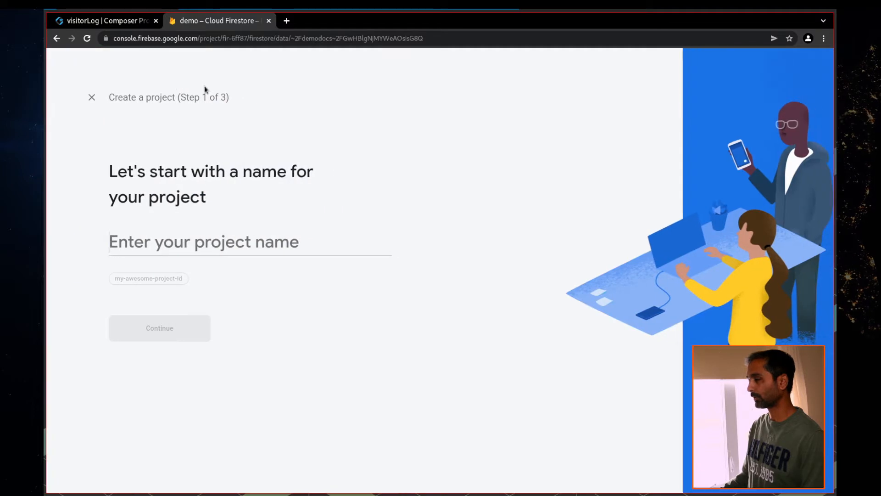
pyautogui.write('visitorLog')
pyautogui.click(150, 333)
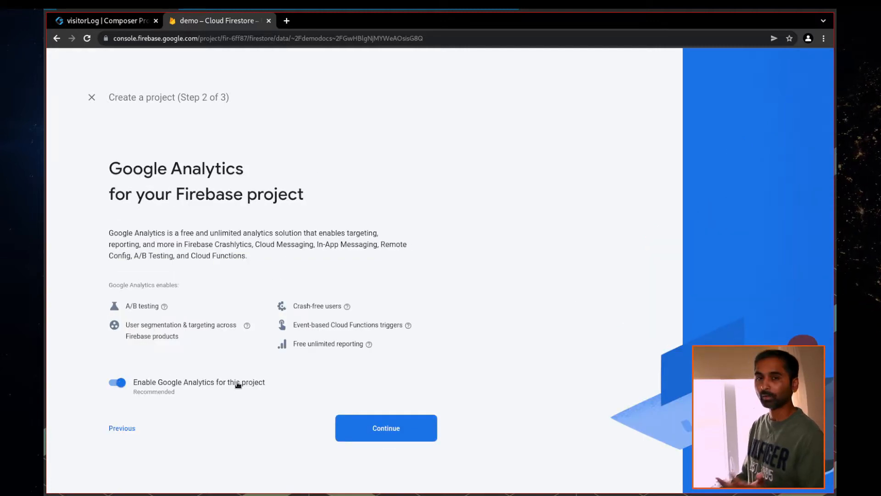
pyautogui.click(346, 429)
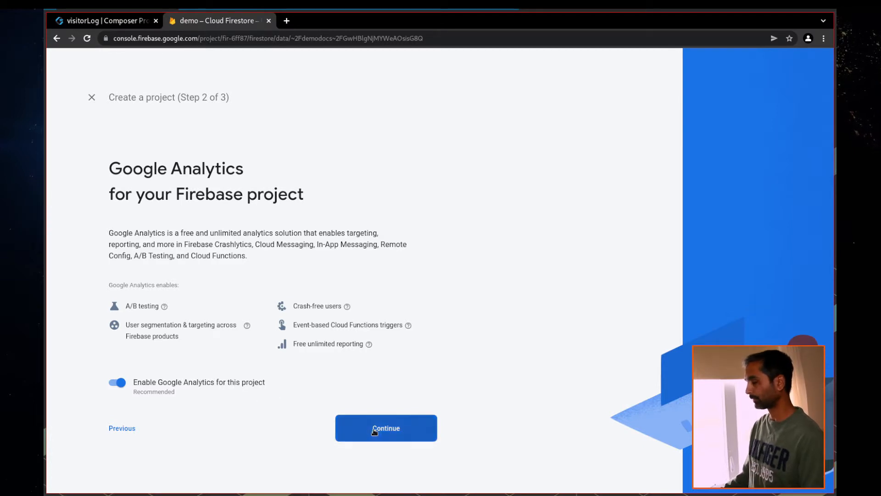
pyautogui.click(252, 234)
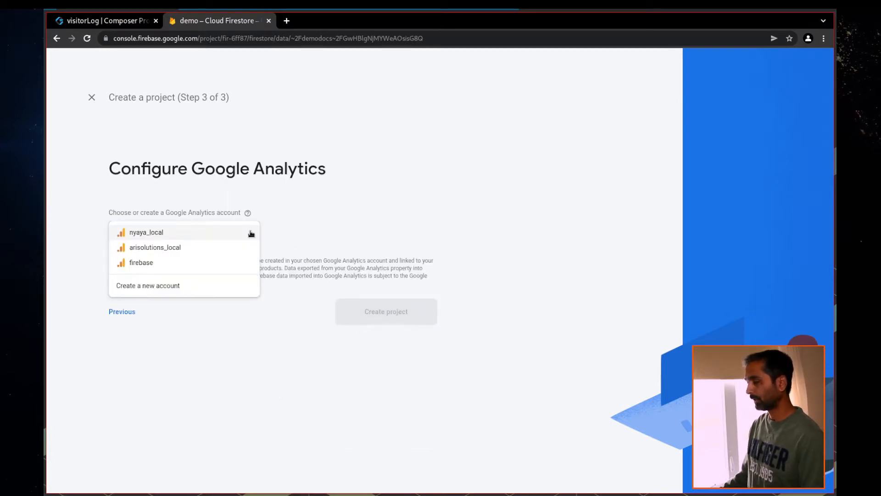
pyautogui.click(148, 264)
pyautogui.click(381, 337)
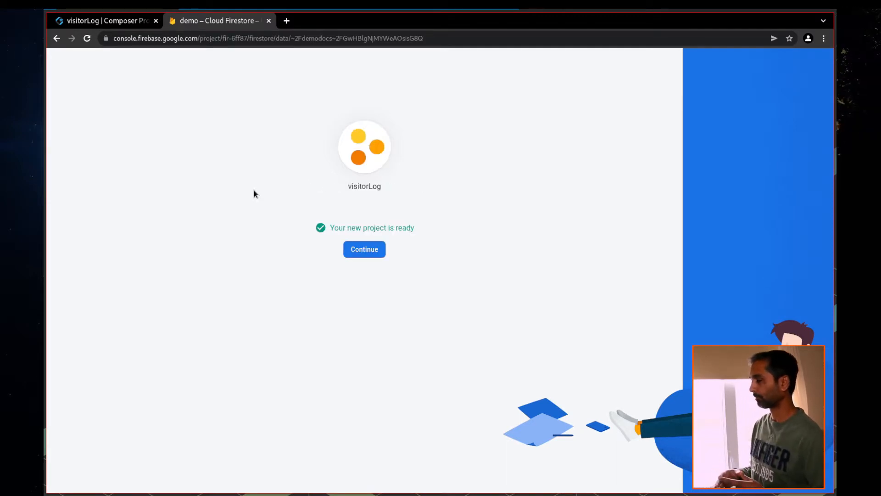
pyautogui.click(367, 249)
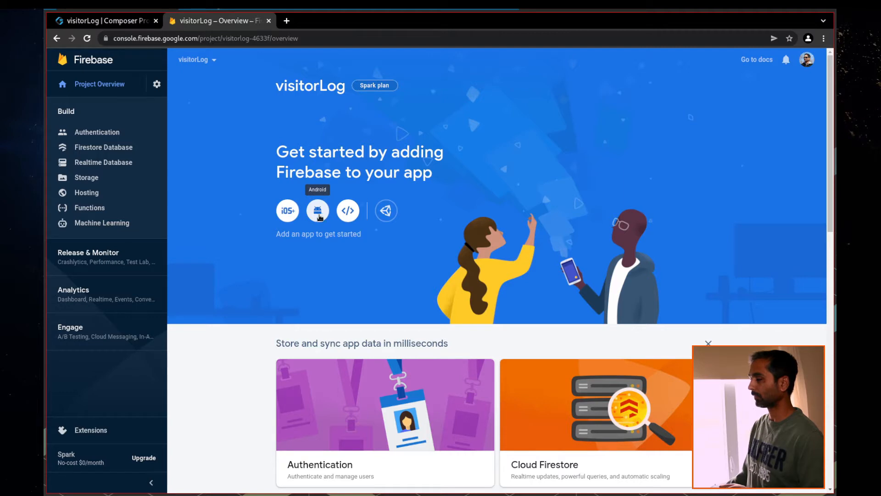
# Register a web app nicknamed visitorlogweb and continue back to the console
pyautogui.click(348, 215)
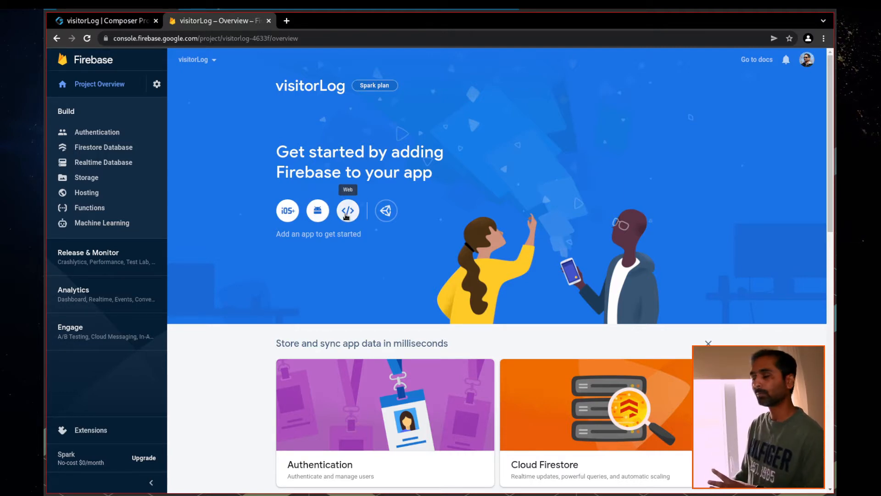
pyautogui.click(196, 162)
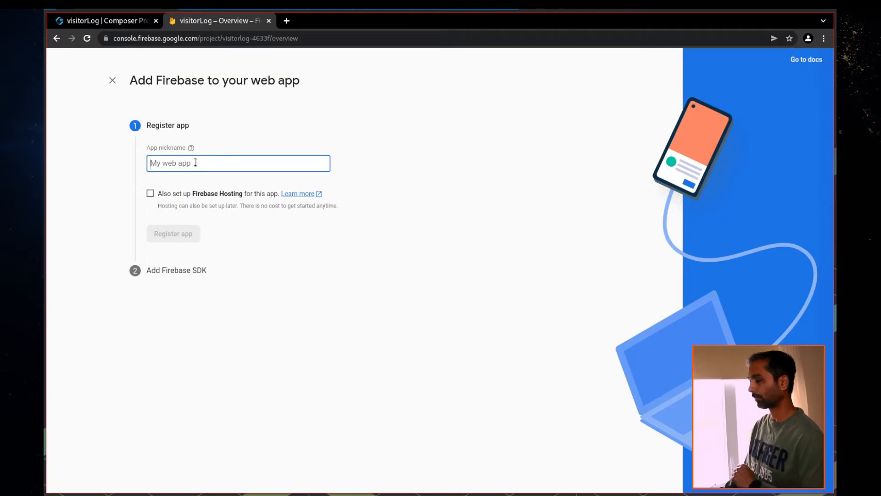
pyautogui.write('visit')
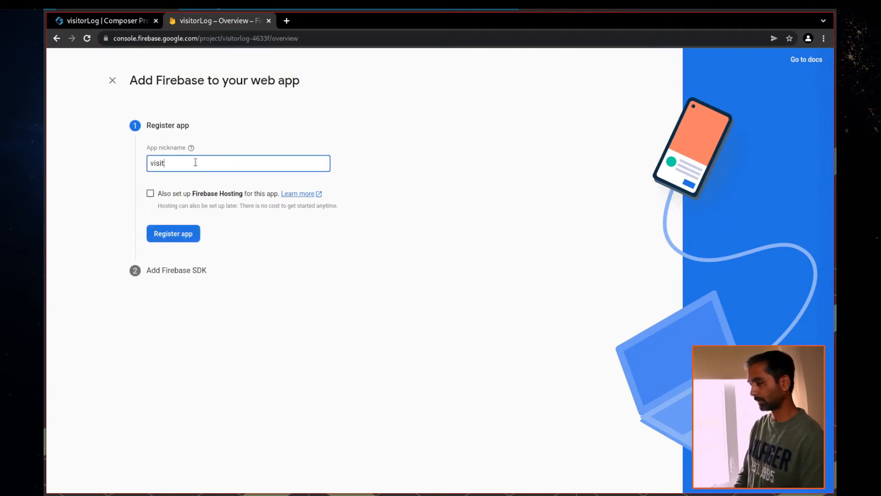
pyautogui.write('orlogweb')
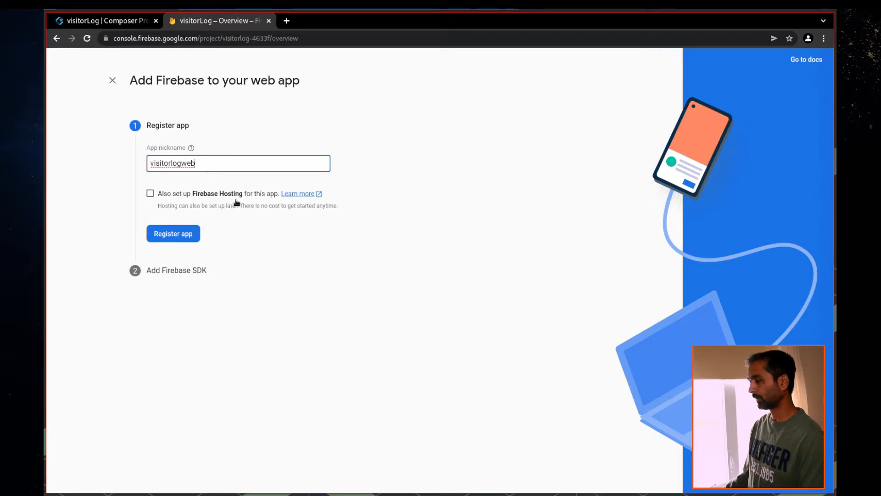
pyautogui.click(191, 235)
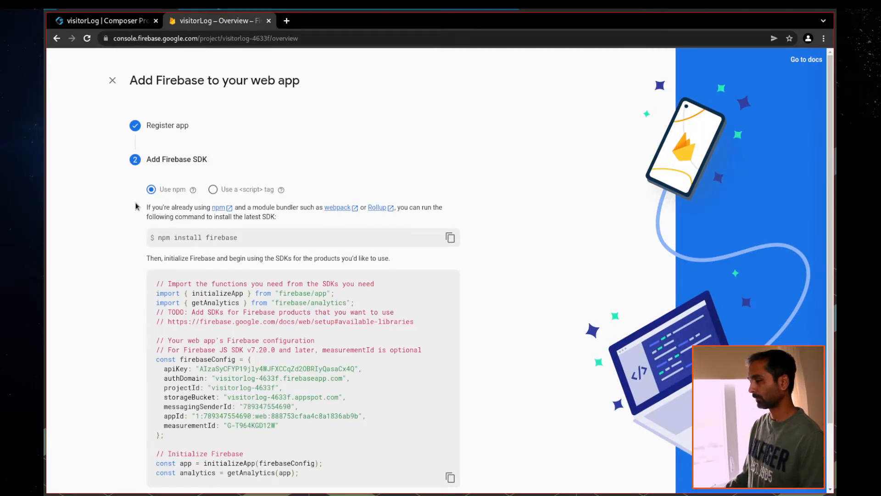
pyautogui.scroll(-3, 136, 206)
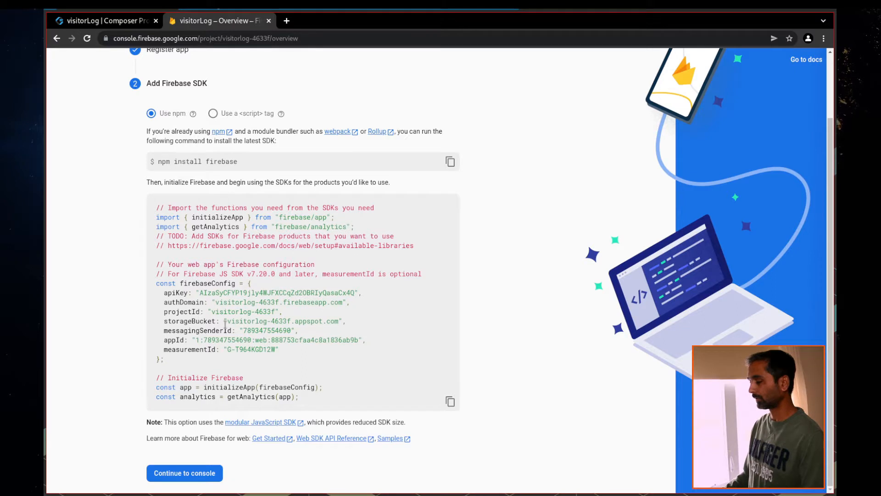
pyautogui.click(174, 478)
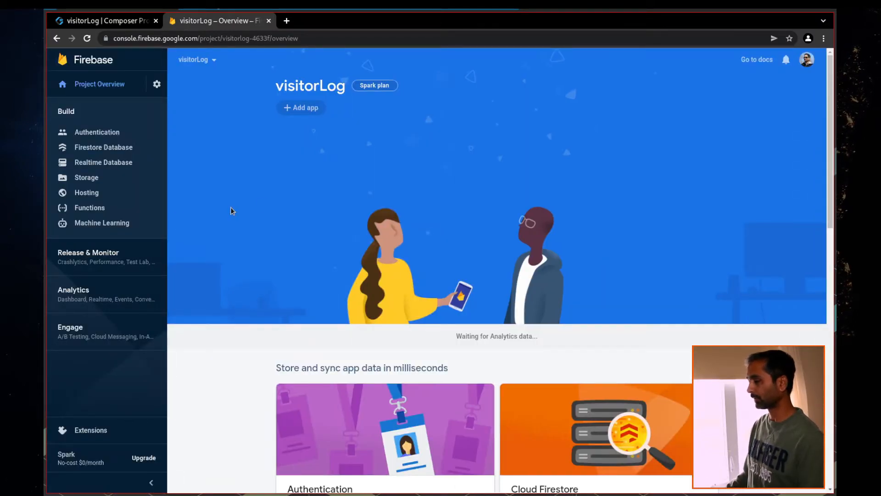
# Review the visitorlogweb app's SDK config in its settings, then go to Firestore Database
pyautogui.click(100, 150)
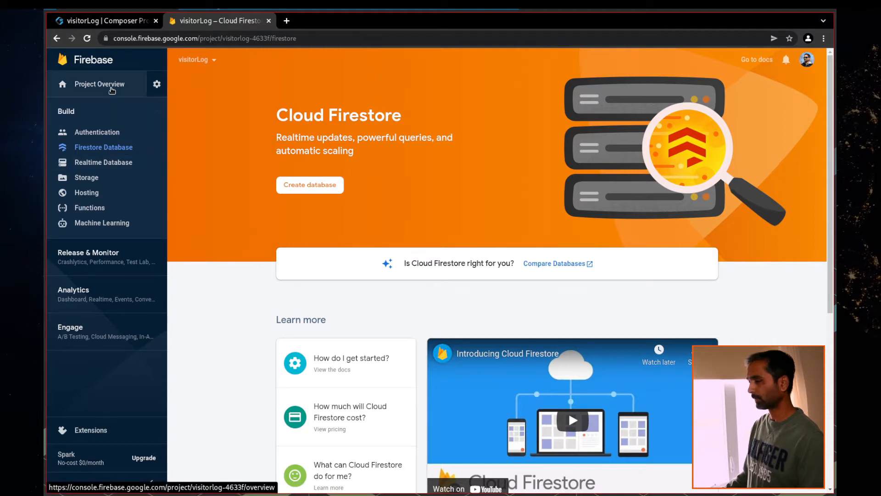
pyautogui.click(110, 86)
pyautogui.moveTo(338, 118)
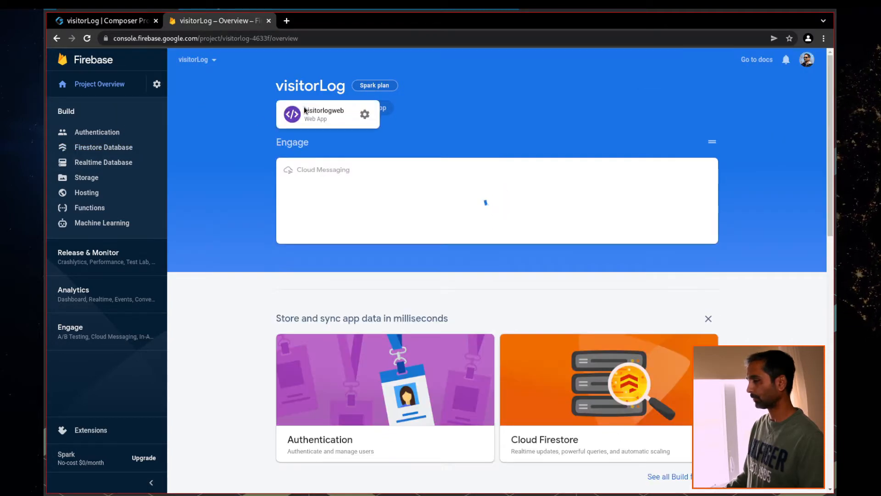
pyautogui.click(365, 114)
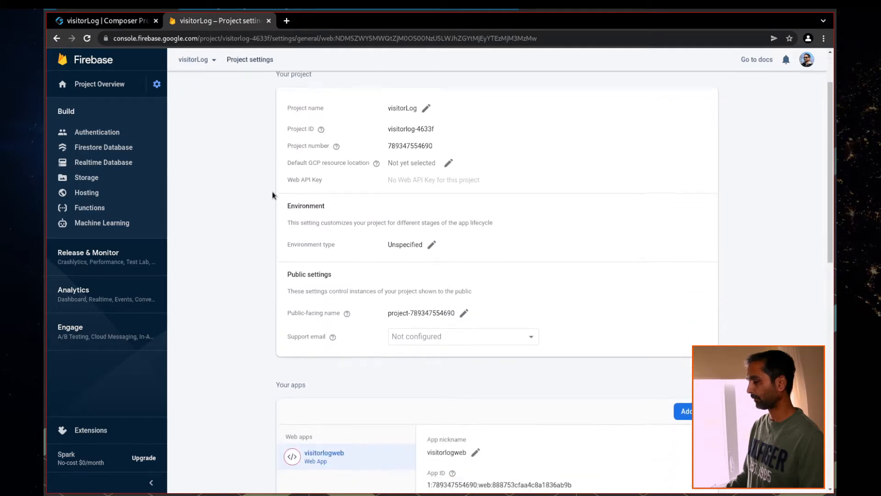
pyautogui.scroll(-6, 277, 192)
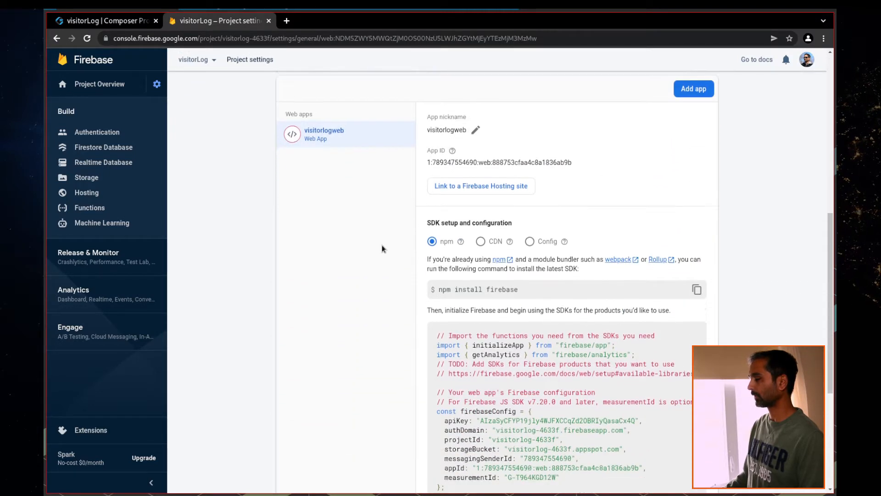
pyautogui.scroll(2, 398, 255)
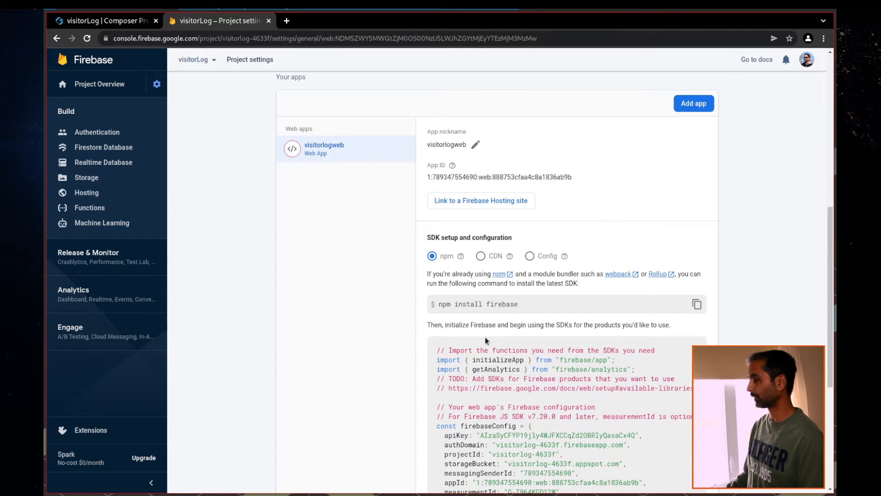
pyautogui.scroll(-2, 575, 354)
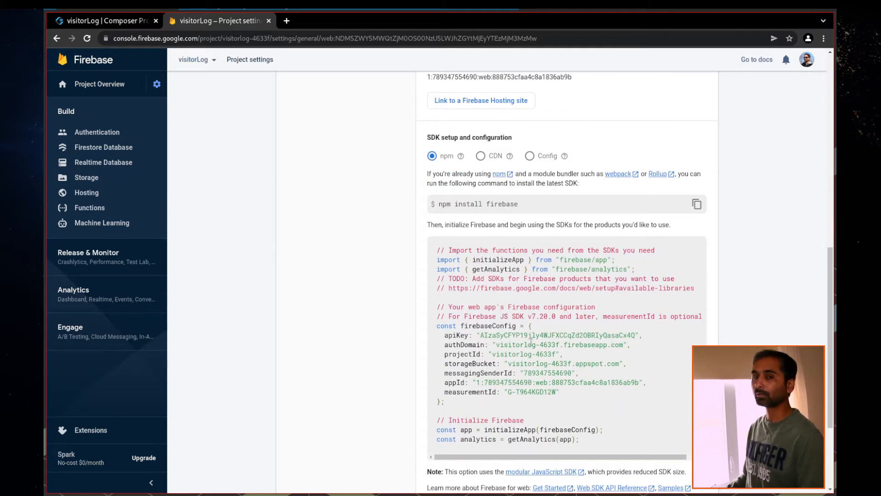
pyautogui.click(117, 148)
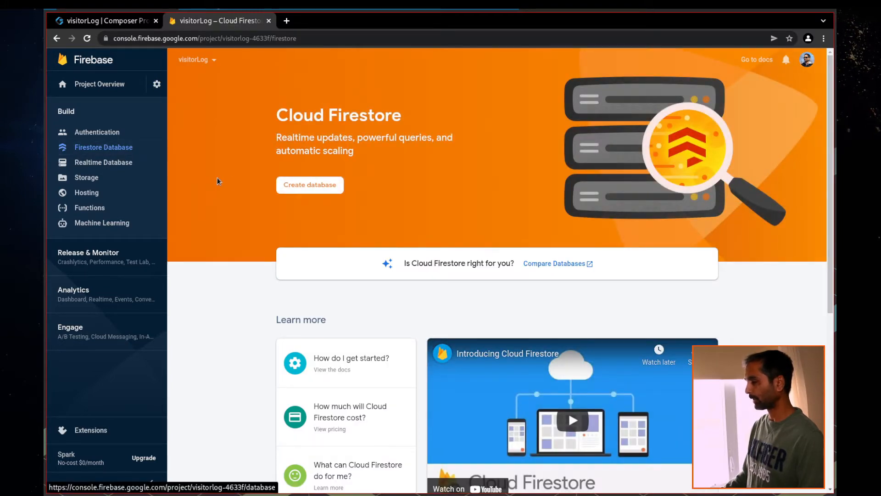
# Create the Firestore database in production mode with location us-east1
pyautogui.click(310, 184)
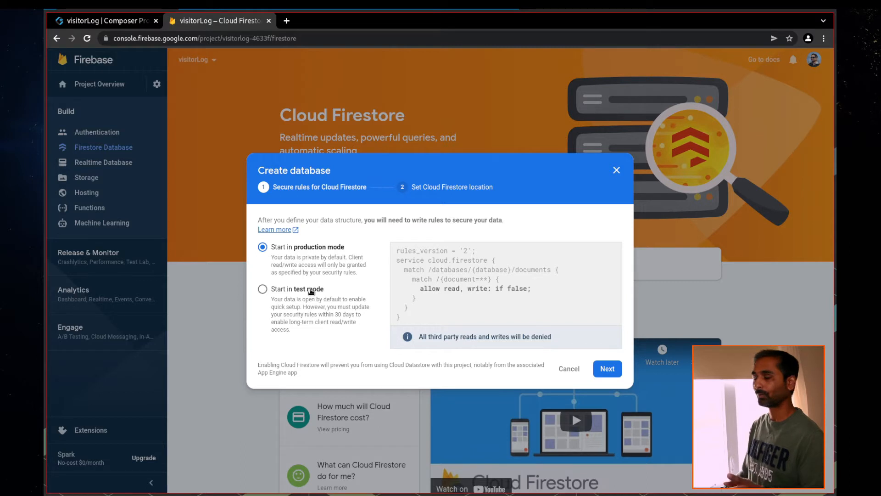
pyautogui.click(311, 290)
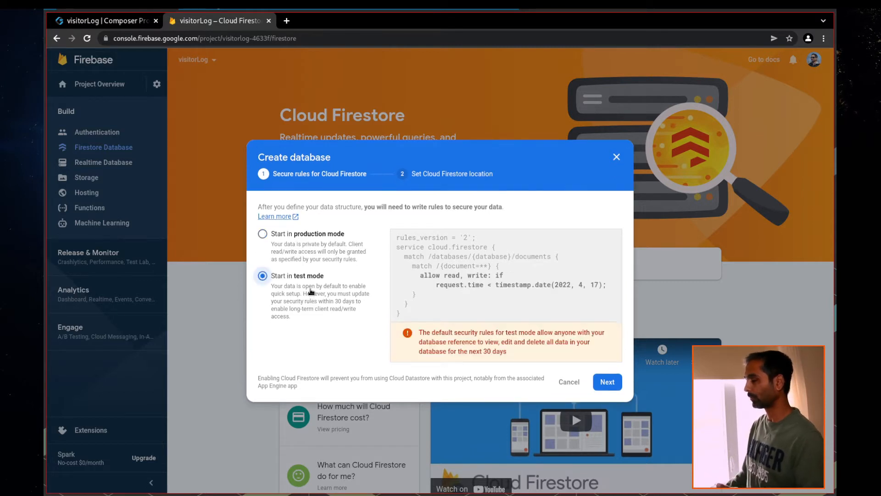
pyautogui.click(320, 235)
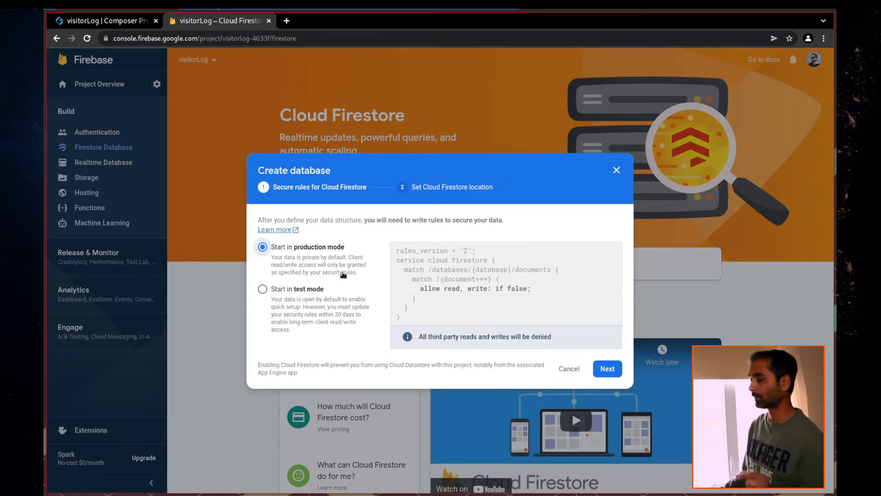
pyautogui.click(607, 368)
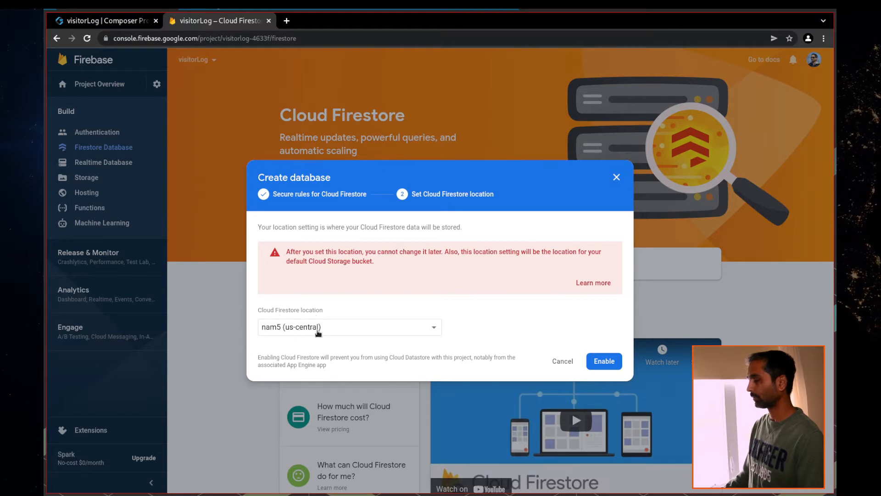
pyautogui.click(318, 332)
pyautogui.scroll(-1, 358, 350)
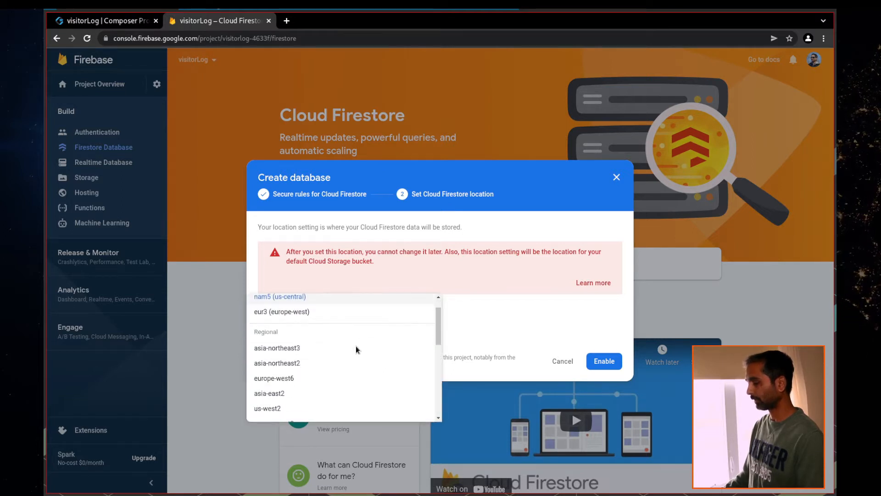
pyautogui.scroll(-4, 360, 356)
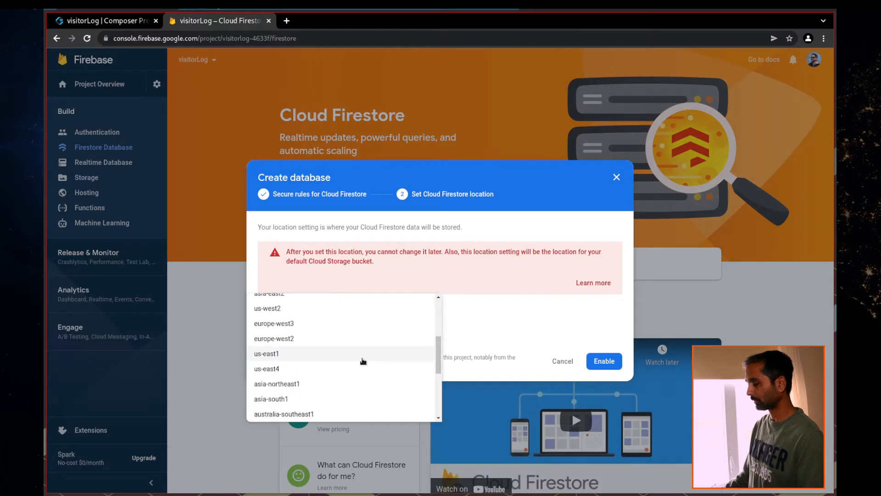
pyautogui.click(281, 355)
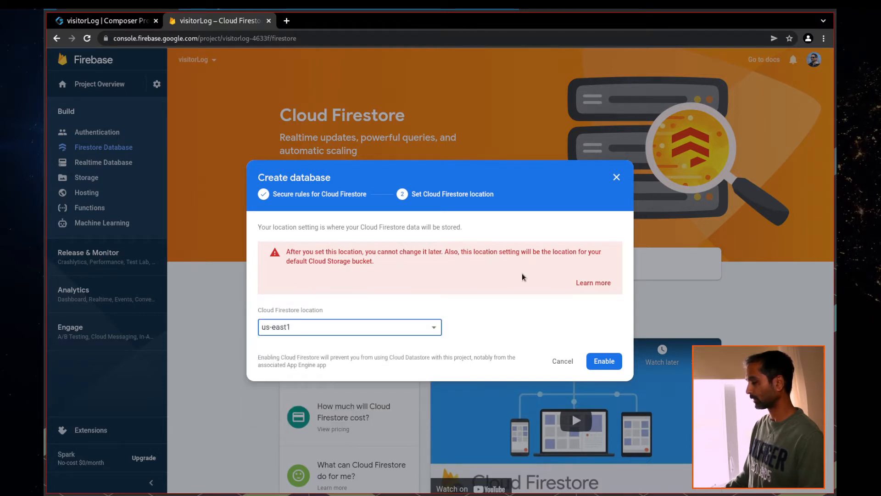
pyautogui.click(604, 363)
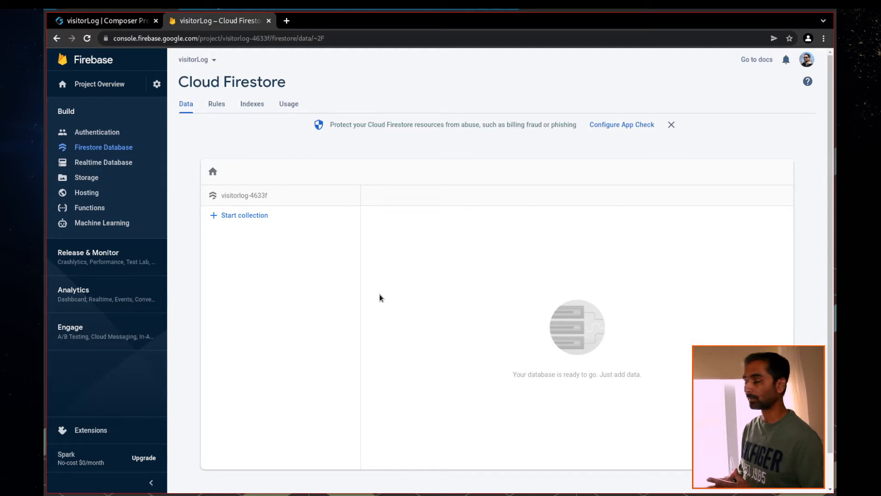
# Start a new collection with the ID visitors
pyautogui.click(248, 219)
pyautogui.click(315, 300)
pyautogui.write('visitors')
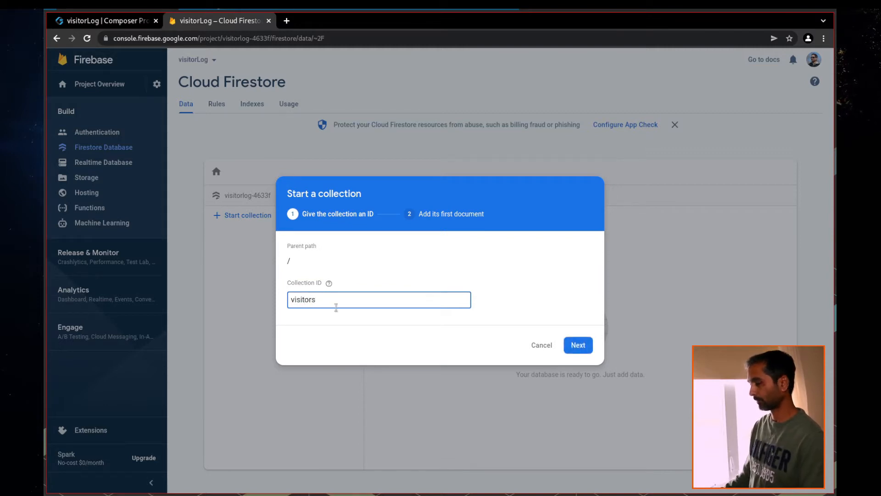
pyautogui.click(407, 320)
pyautogui.click(407, 299)
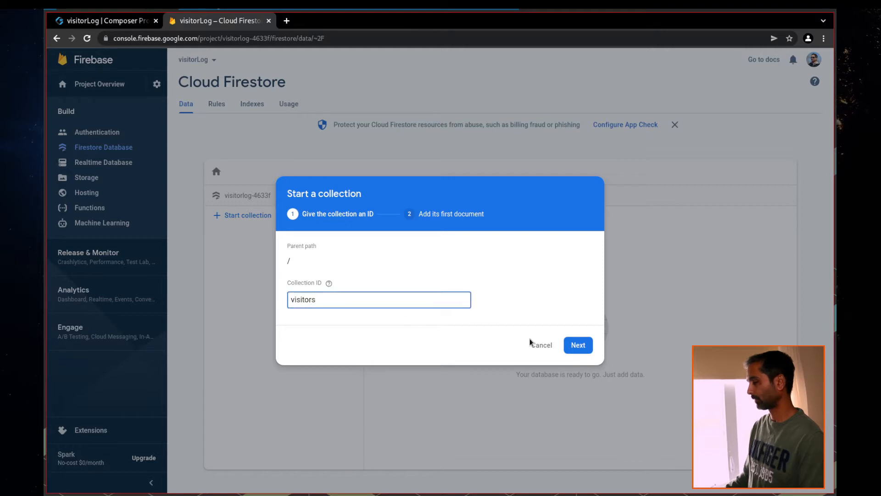
pyautogui.click(577, 345)
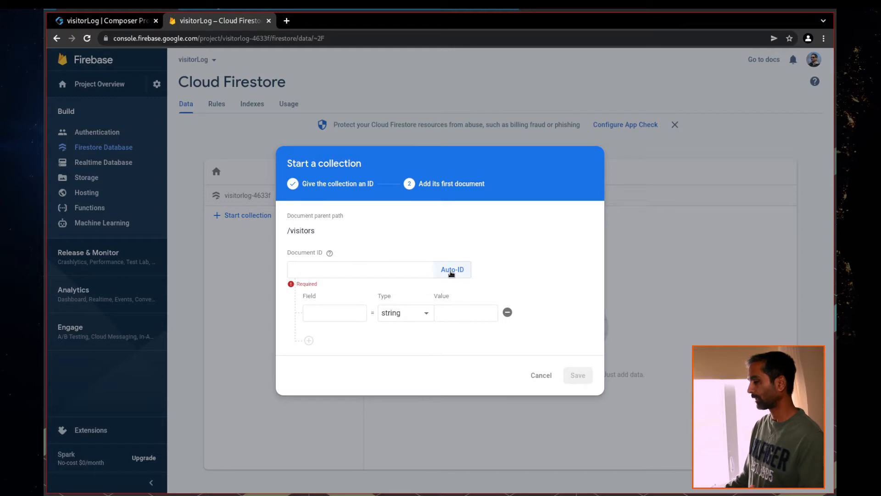
# Add the fields firstname and lastname to the first document
pyautogui.click(336, 315)
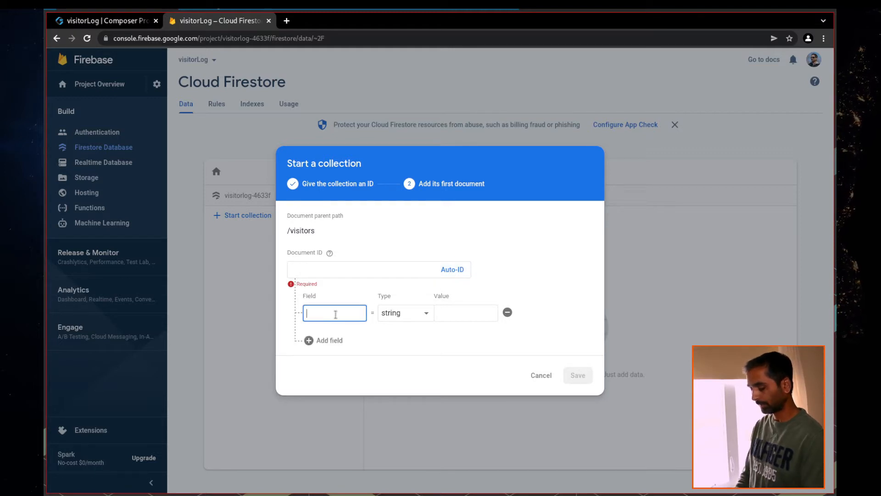
pyautogui.write('Firs')
pyautogui.press('BackSpace')
pyautogui.press('BackSpace')
pyautogui.press('BackSpace')
pyautogui.press('BackSpace')
pyautogui.write('firstname')
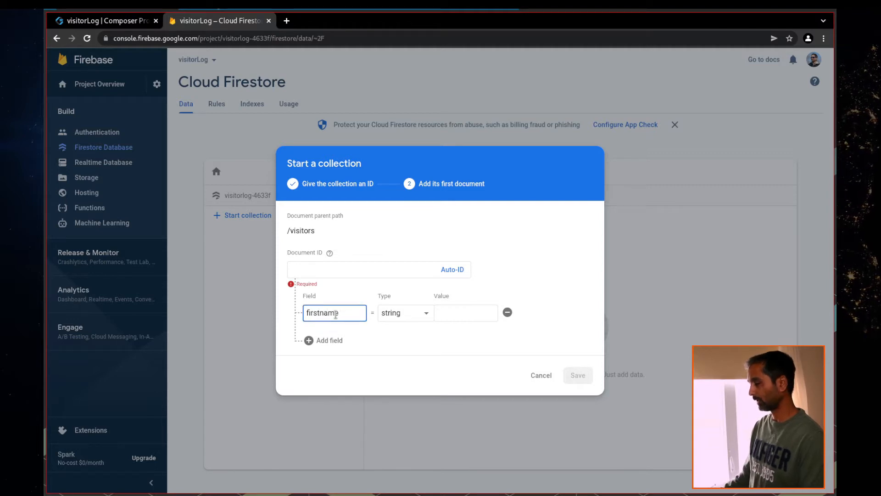
pyautogui.click(324, 340)
pyautogui.click(315, 331)
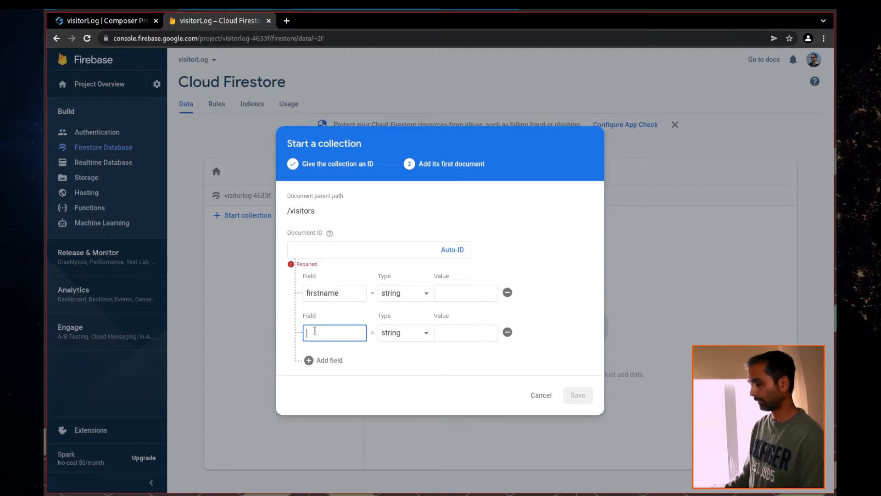
pyautogui.write('lastname')
pyautogui.press('Tab')
# Add the remaining fields indate, intime, outdate and outtime
pyautogui.click(312, 364)
pyautogui.click(315, 349)
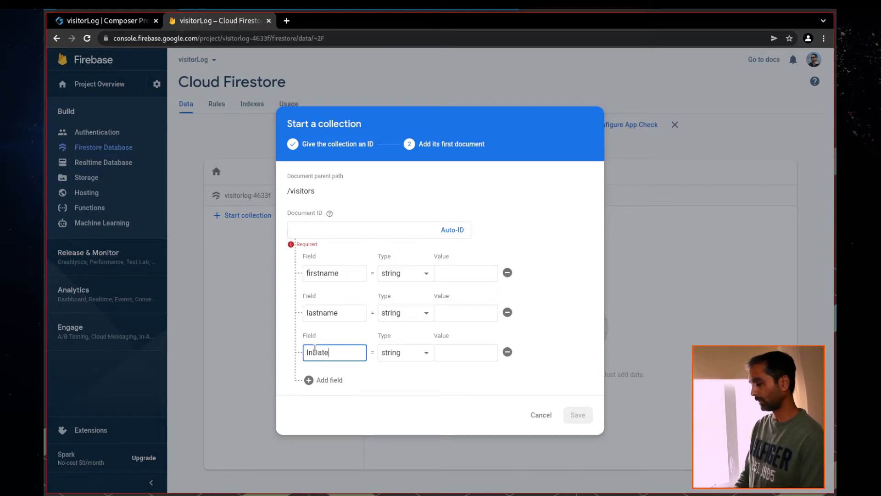
pyautogui.press('BackSpace')
pyautogui.press('BackSpace')
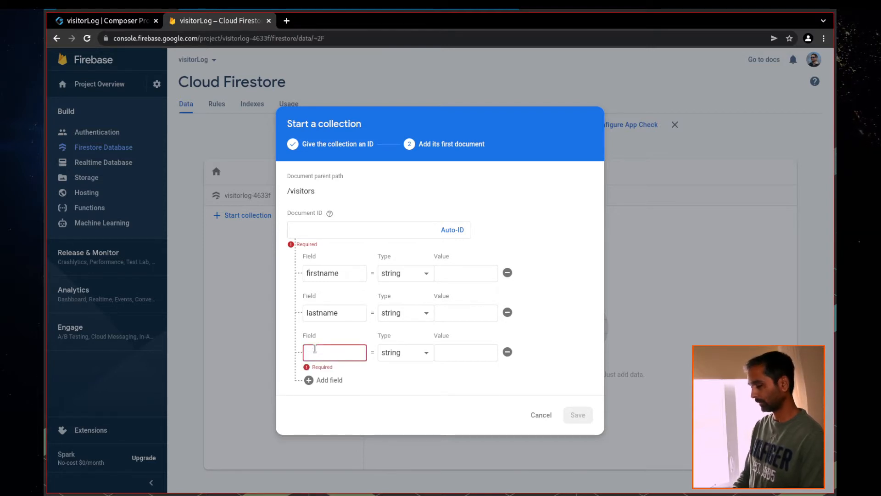
pyautogui.write('indate')
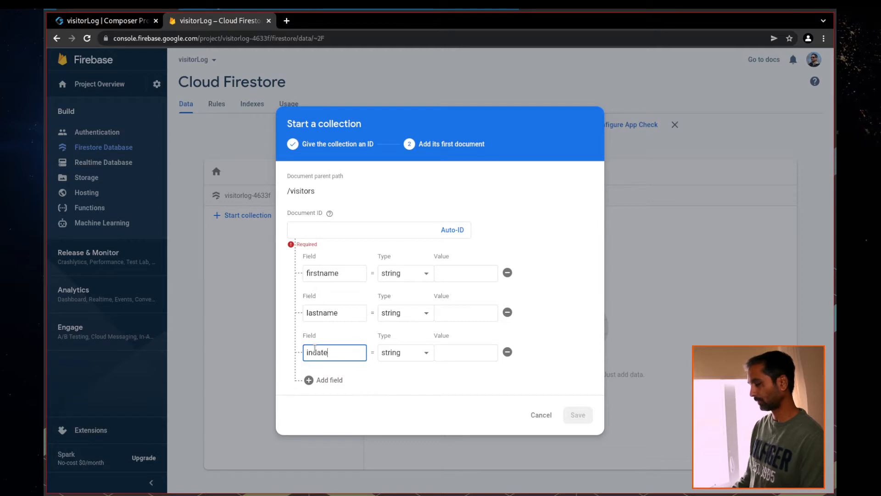
pyautogui.click(309, 380)
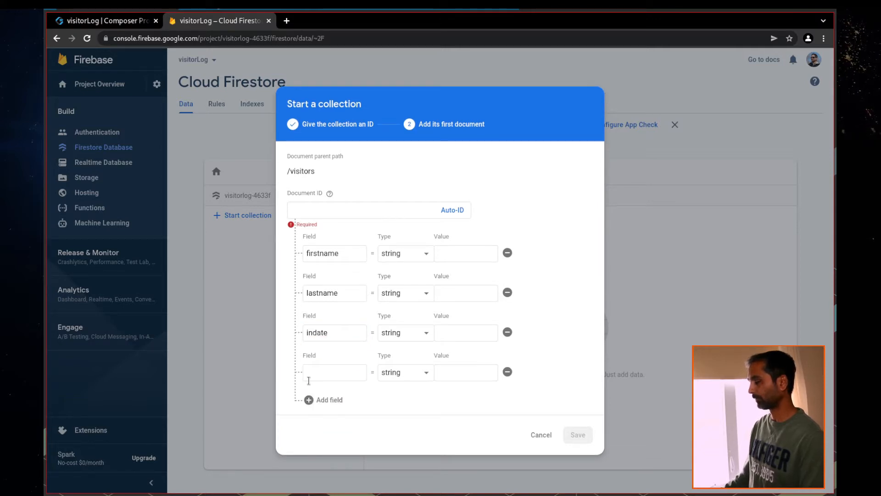
pyautogui.click(321, 372)
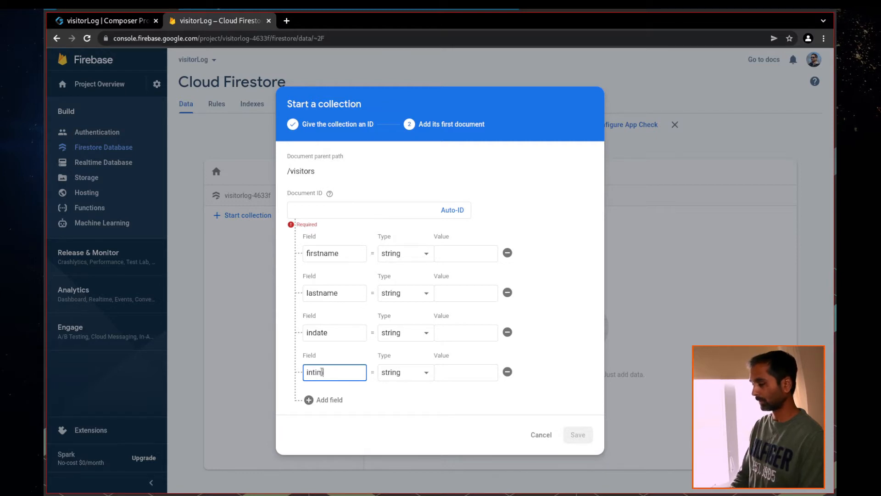
pyautogui.click(309, 399)
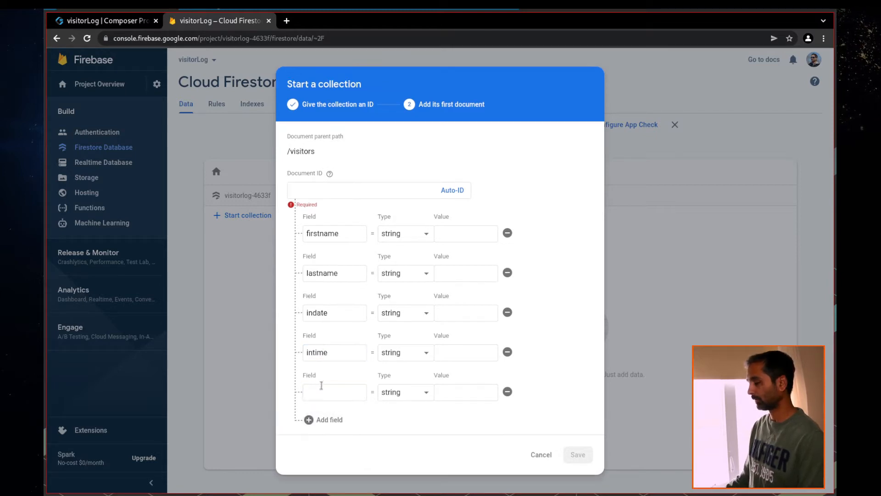
pyautogui.click(319, 389)
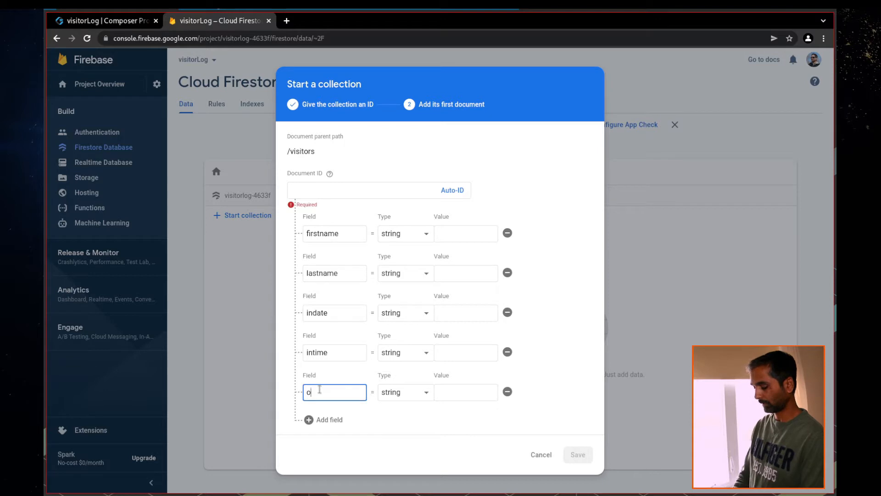
pyautogui.click(309, 420)
pyautogui.click(318, 425)
pyautogui.write('o')
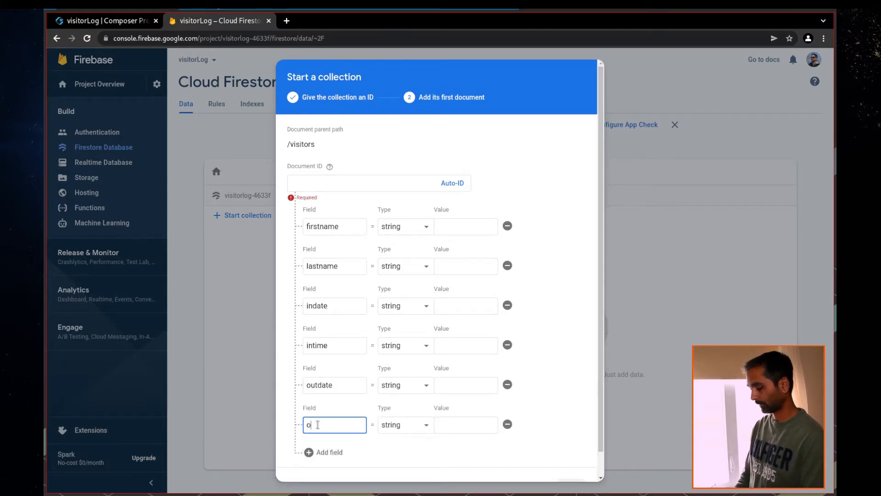
pyautogui.write('uttime')
# Give the document an Auto-ID, save the collection, and return to the app builder
pyautogui.scroll(-1, 571, 434)
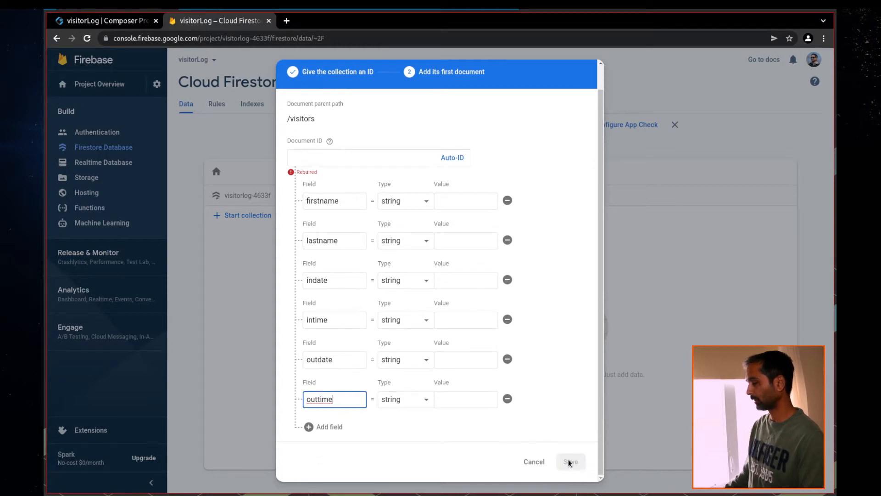
pyautogui.scroll(1, 350, 273)
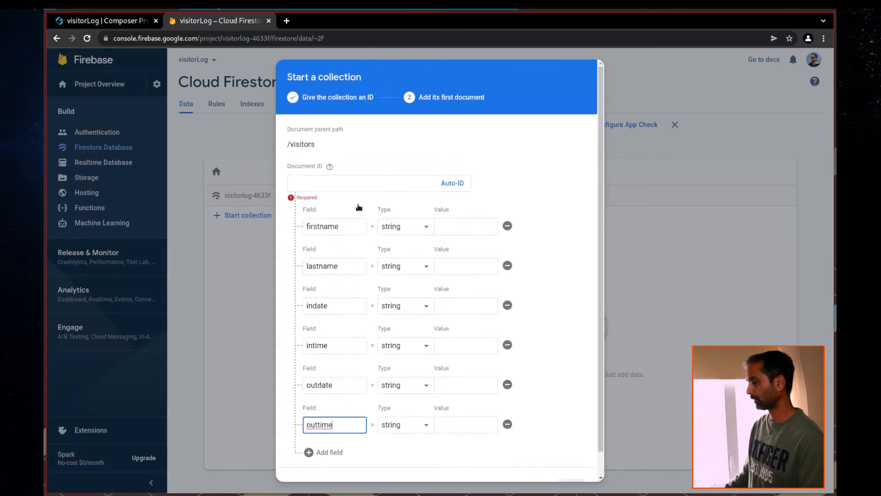
pyautogui.click(452, 182)
pyautogui.scroll(-1, 555, 409)
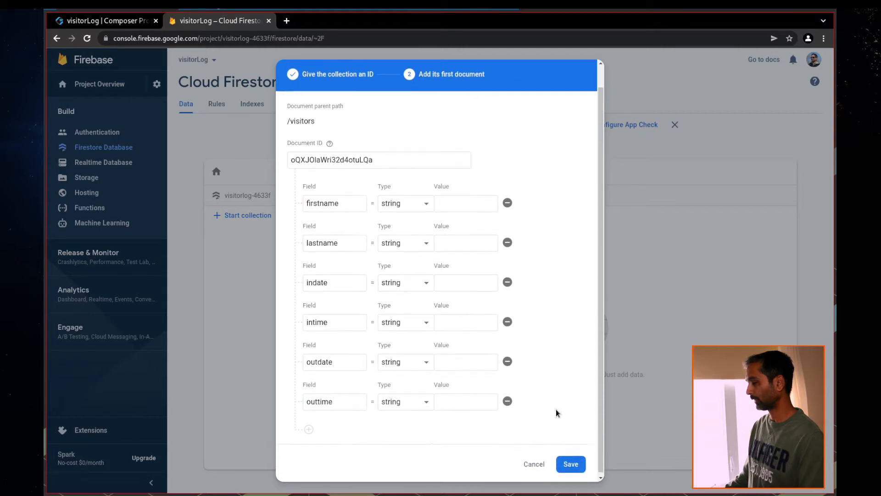
pyautogui.click(574, 464)
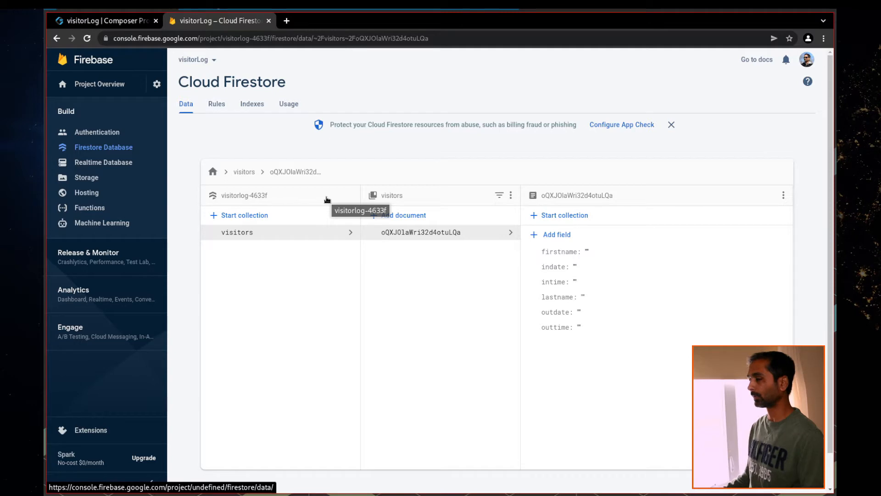
pyautogui.click(106, 23)
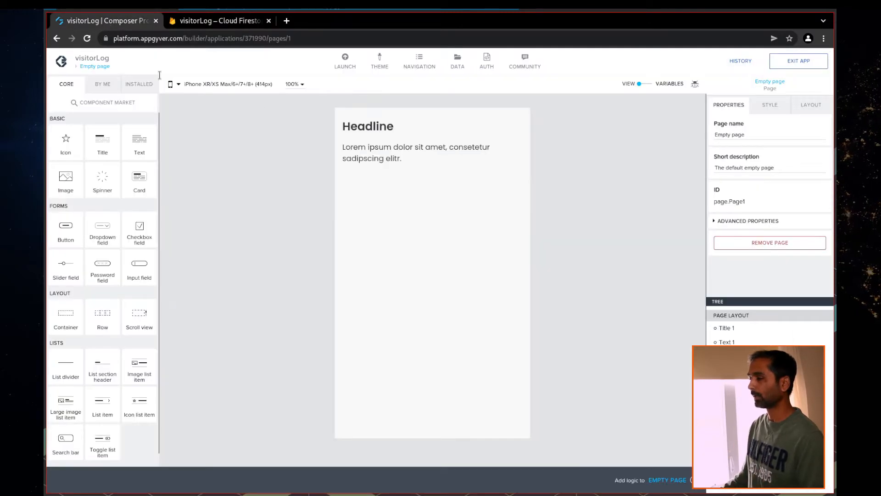
# Enable Google Firebase email/password authentication under AUTH, then go to DATA
pyautogui.click(486, 65)
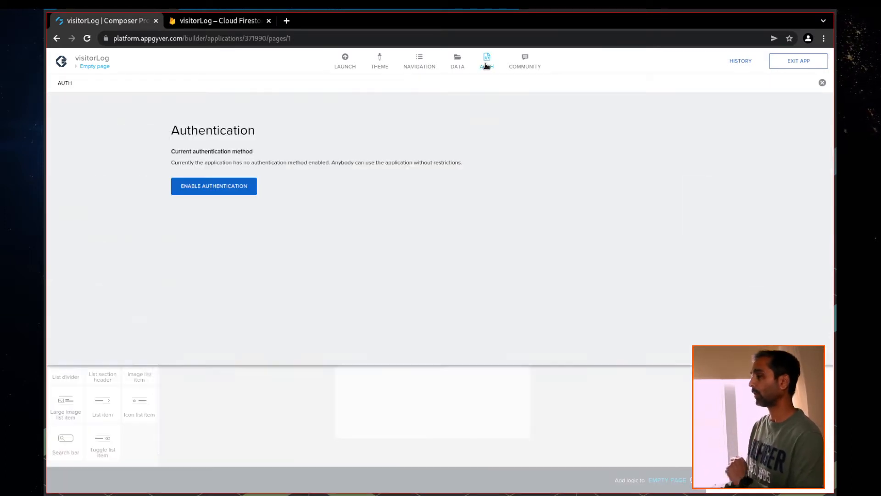
pyautogui.click(225, 186)
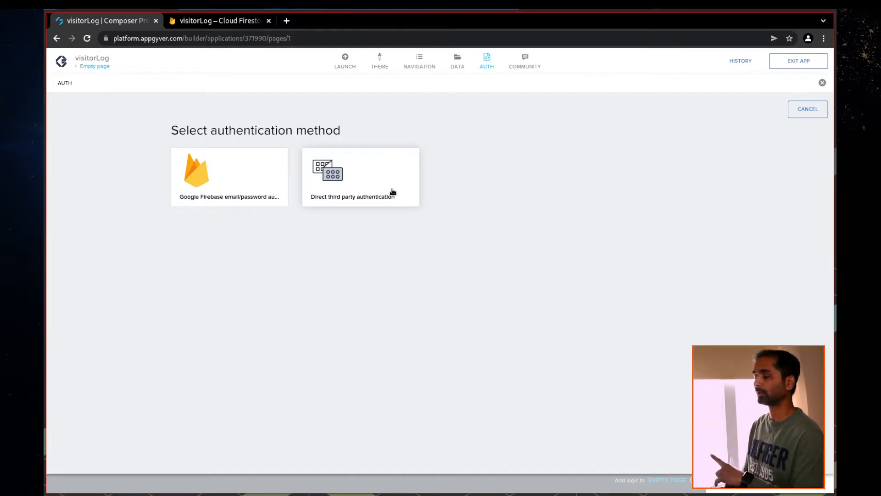
pyautogui.click(233, 186)
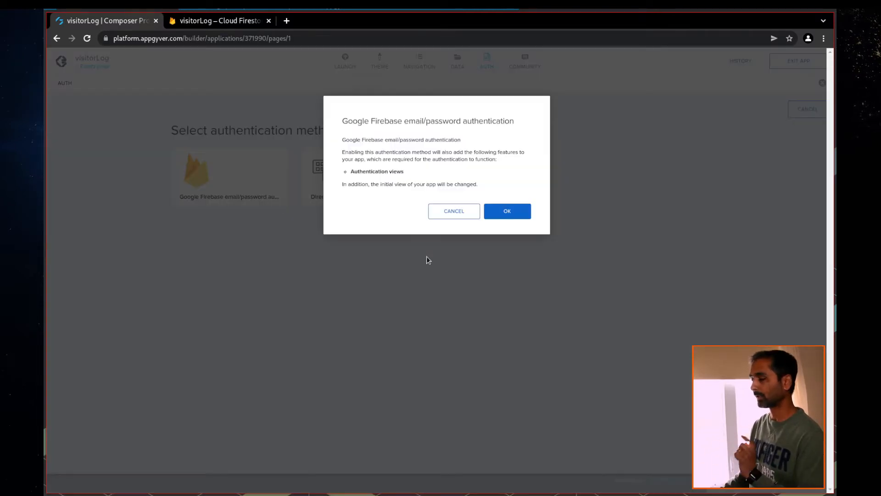
pyautogui.click(510, 211)
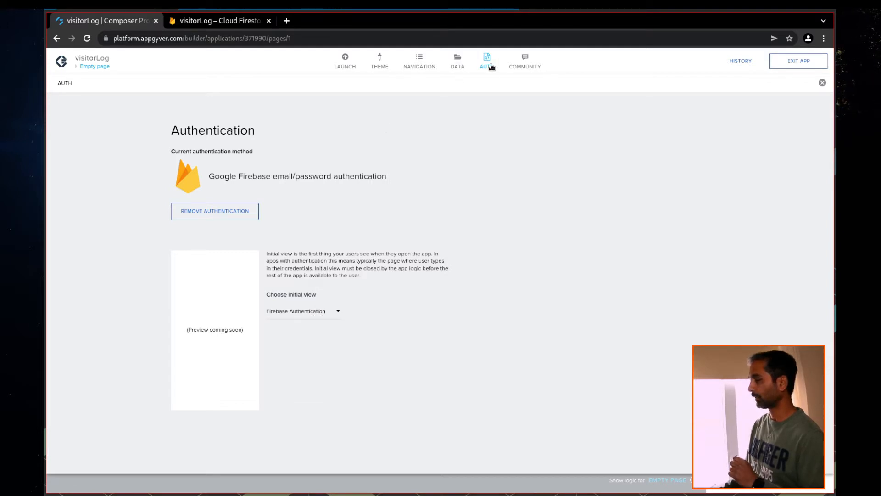
pyautogui.click(458, 66)
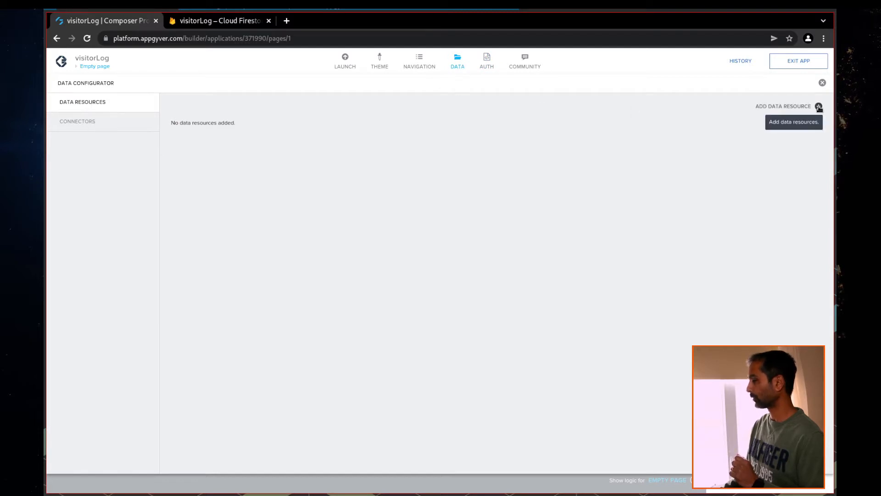
# Switch on the Google Firebase connector in Data Connectors, then return to the Firebase console
pyautogui.click(81, 122)
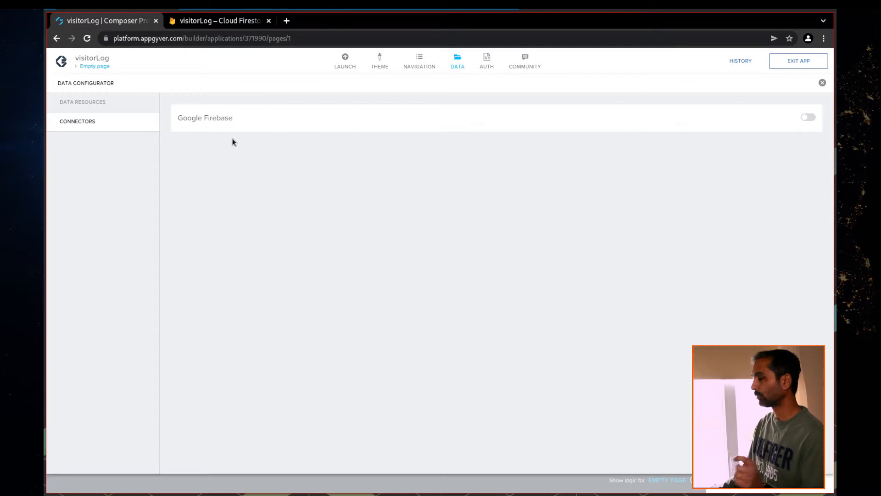
pyautogui.click(809, 118)
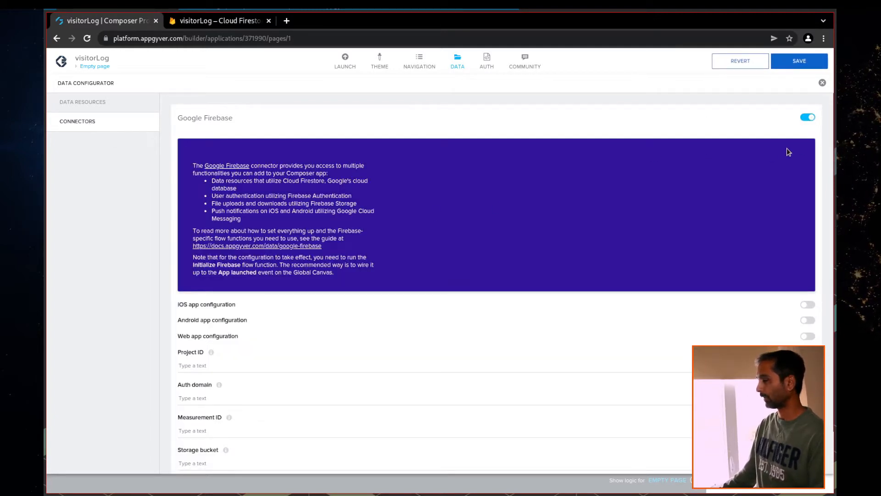
pyautogui.scroll(-1, 571, 202)
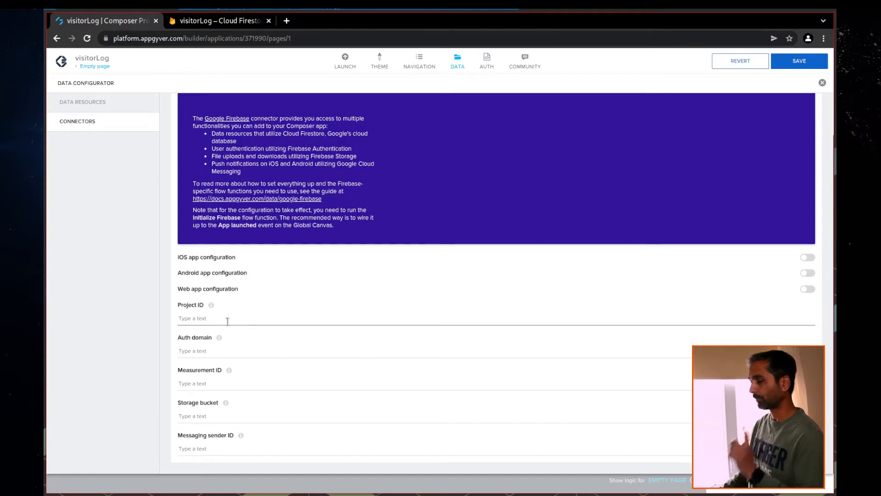
pyautogui.click(220, 21)
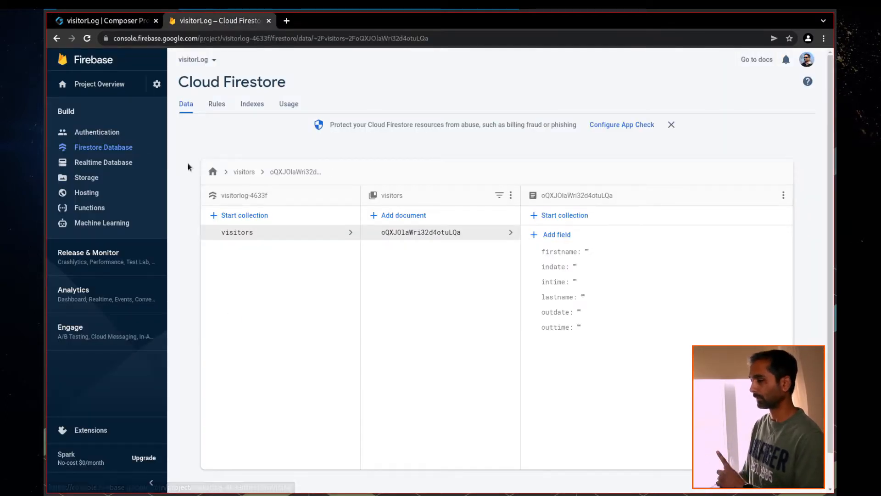
# Open the web app's project settings and paste its projectId into Project ID
pyautogui.click(119, 87)
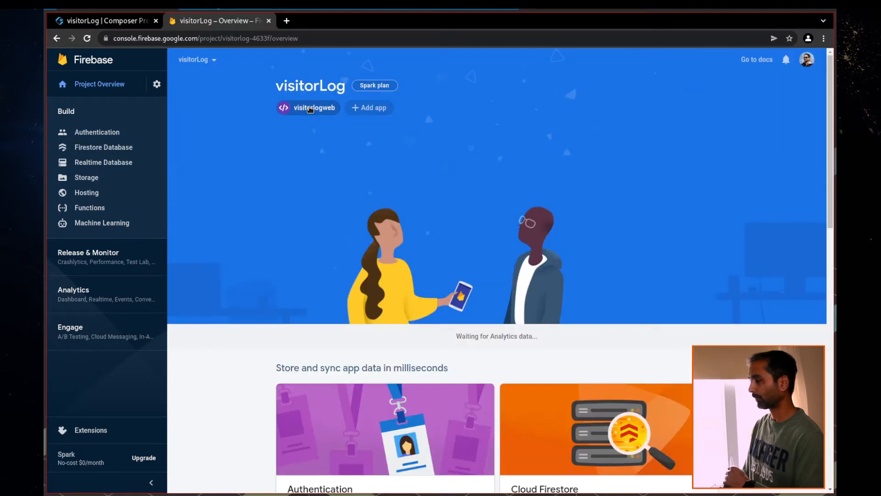
pyautogui.moveTo(310, 109)
pyautogui.click(366, 114)
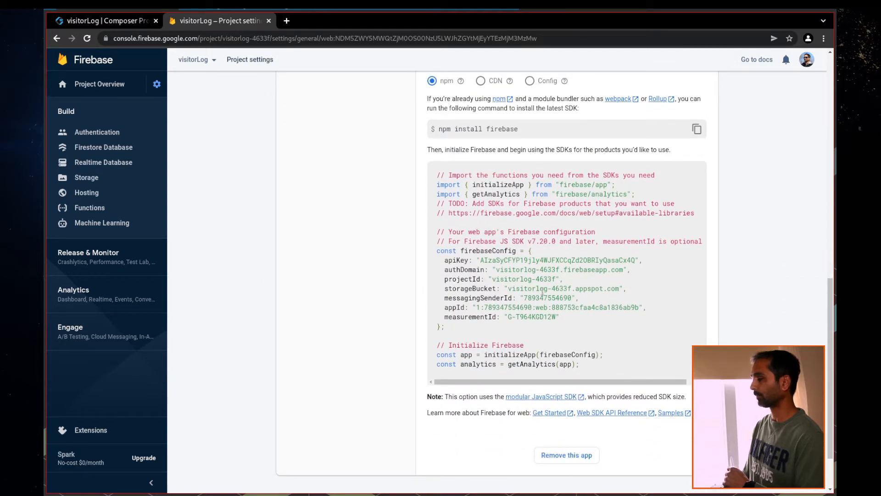
pyautogui.click(98, 21)
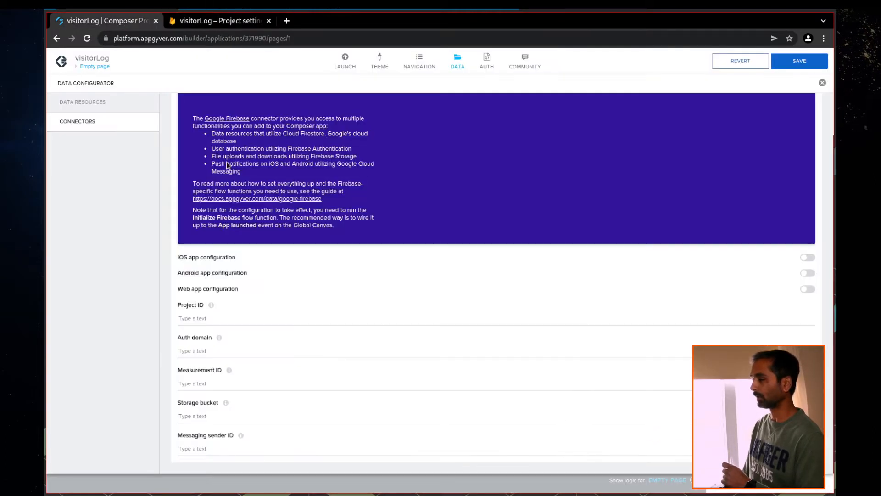
pyautogui.click(214, 22)
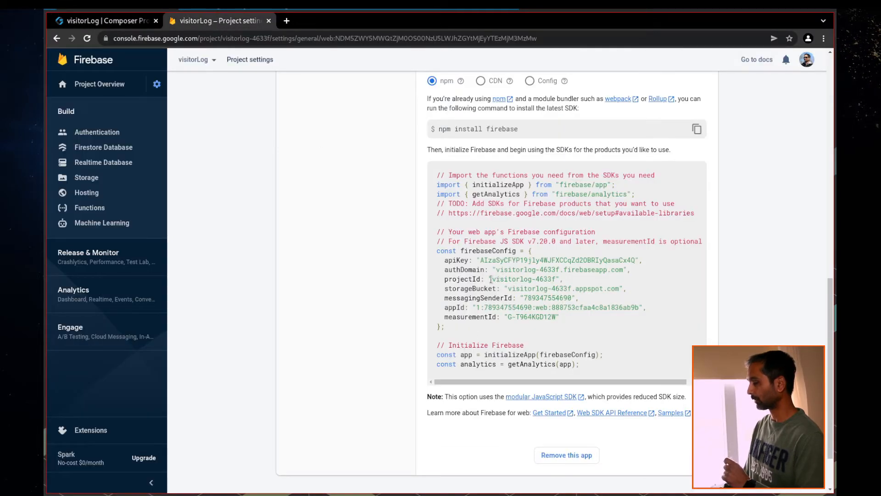
pyautogui.moveTo(492, 278); pyautogui.dragTo(549, 279)
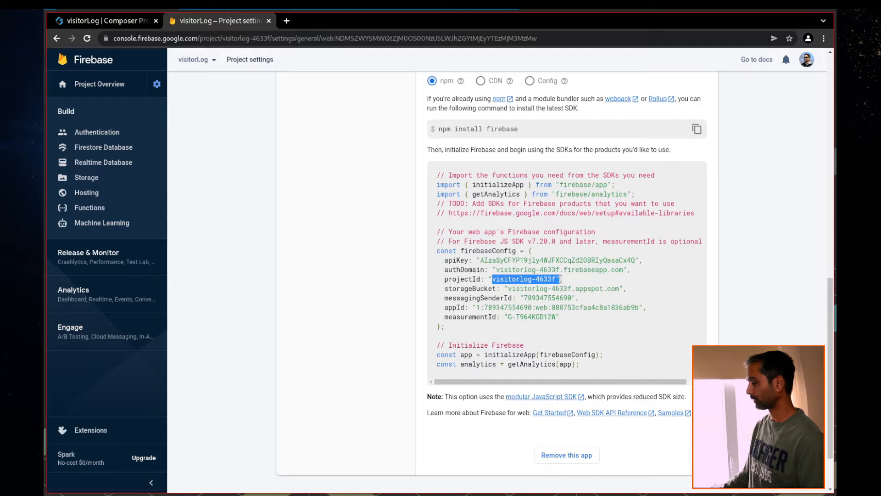
pyautogui.click(128, 22)
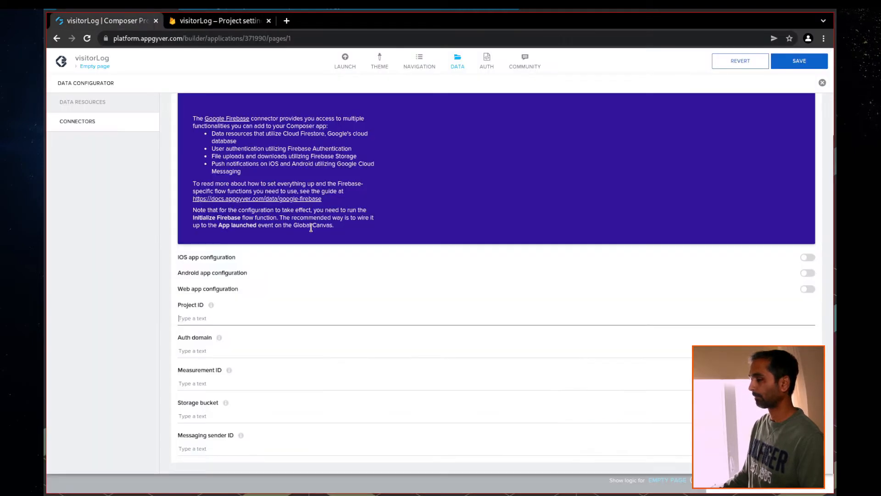
pyautogui.write('visitorlog-4633f')
# Copy the authDomain value into the Auth domain field
pyautogui.click(199, 352)
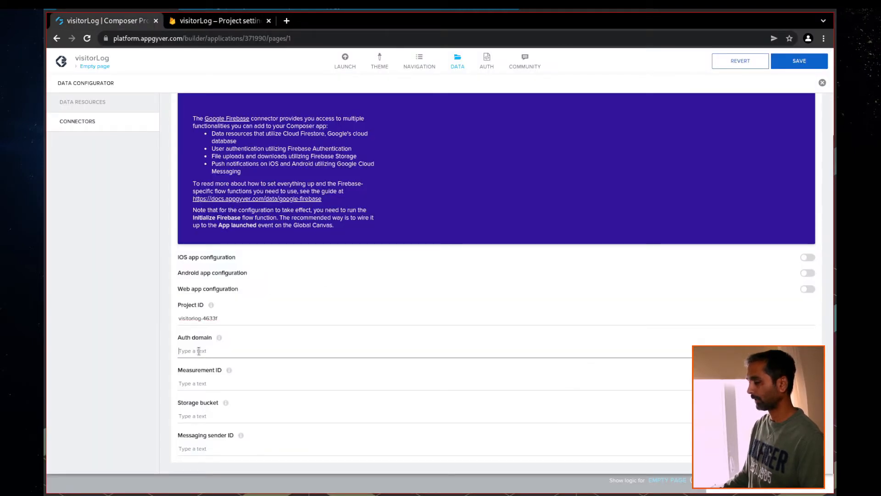
pyautogui.click(213, 20)
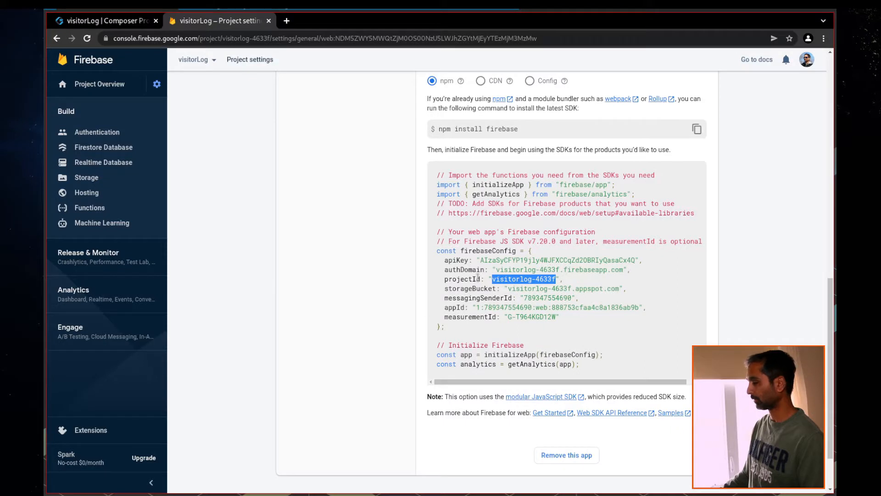
pyautogui.moveTo(497, 270); pyautogui.dragTo(617, 270)
pyautogui.hotkey('ctrl', 'c')
pyautogui.click(79, 22)
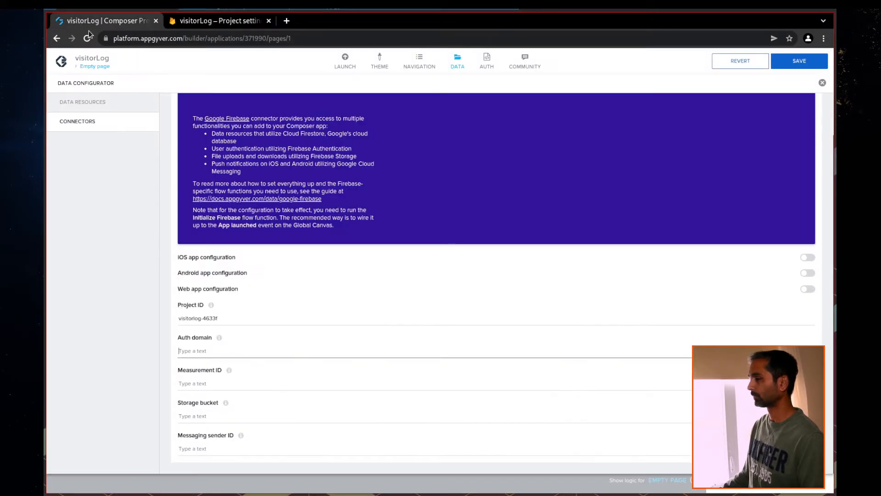
pyautogui.hotkey('ctrl', 'v')
# Copy the measurementId value into the Measurement ID field
pyautogui.click(203, 377)
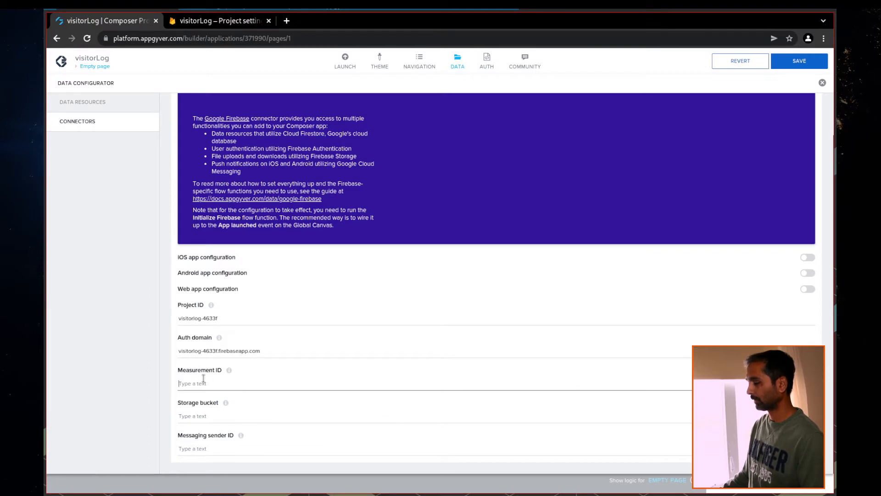
pyautogui.click(215, 21)
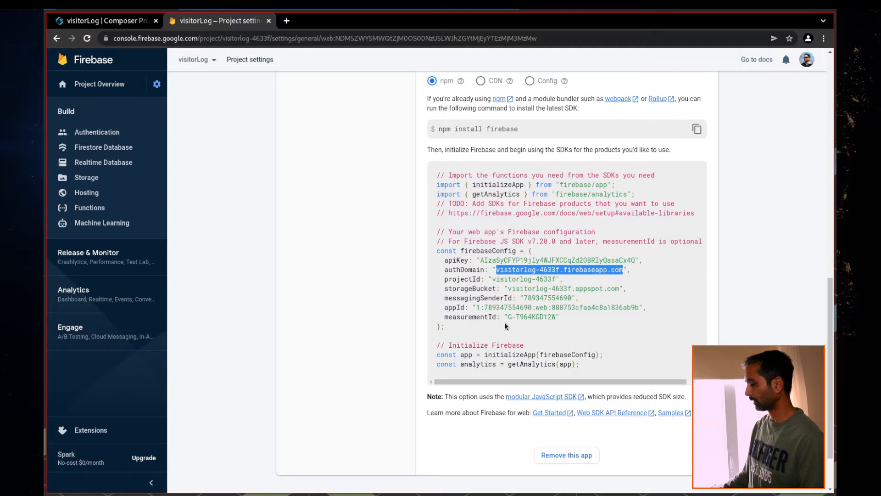
pyautogui.moveTo(509, 317); pyautogui.dragTo(555, 317)
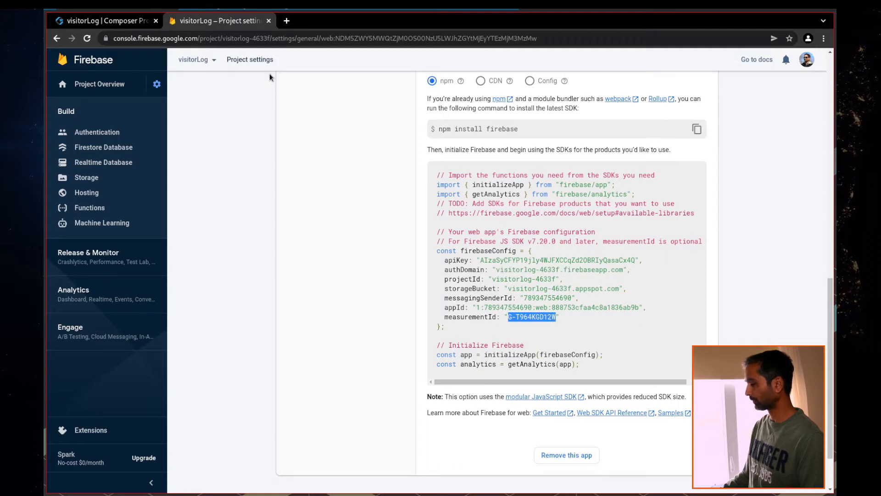
pyautogui.click(102, 20)
pyautogui.click(211, 384)
pyautogui.hotkey('ctrl', 'v')
# Copy the storageBucket value into the Storage bucket field
pyautogui.click(188, 416)
pyautogui.click(207, 20)
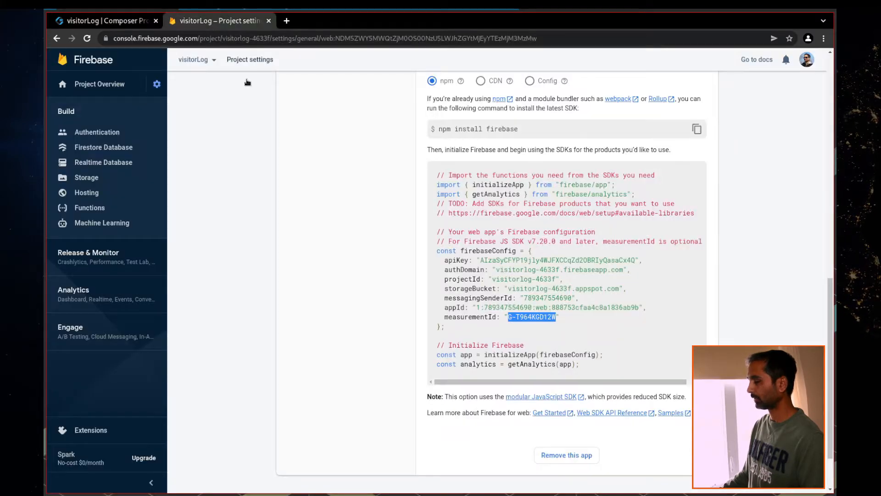
pyautogui.moveTo(508, 290); pyautogui.dragTo(621, 290)
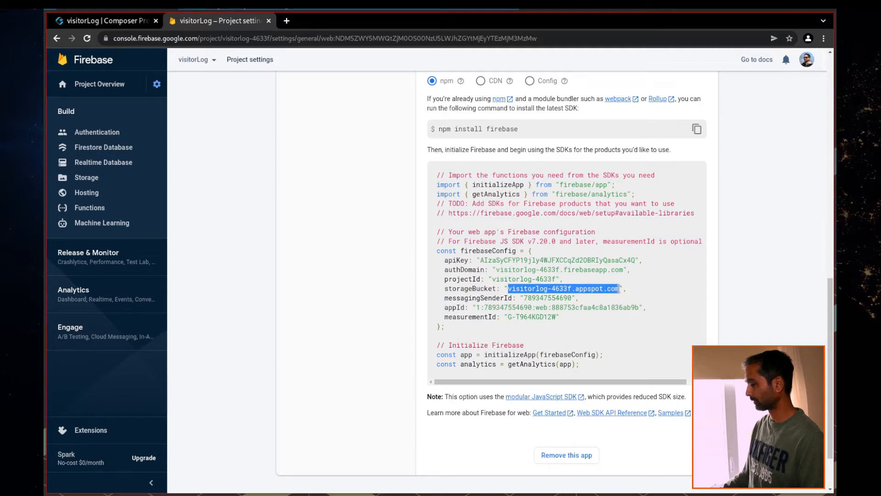
pyautogui.click(113, 26)
pyautogui.click(199, 416)
pyautogui.hotkey('ctrl', 'v')
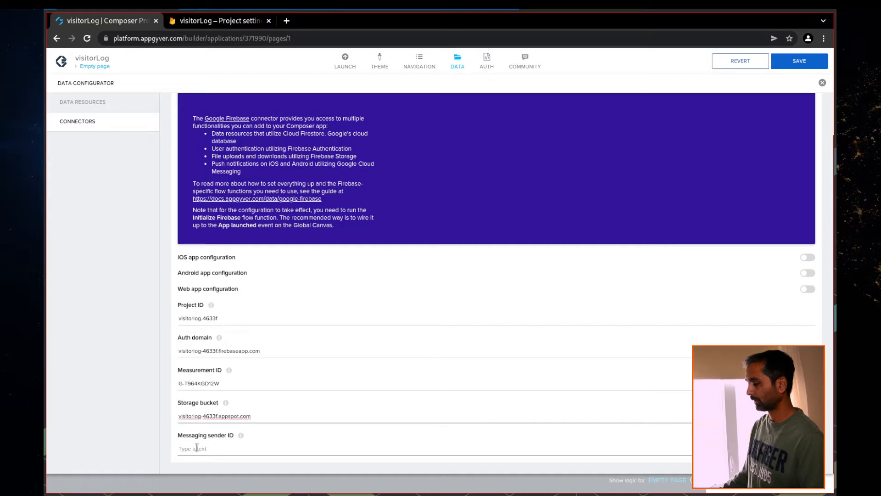
# Copy the messagingSenderId into the Messaging sender ID field
pyautogui.click(210, 25)
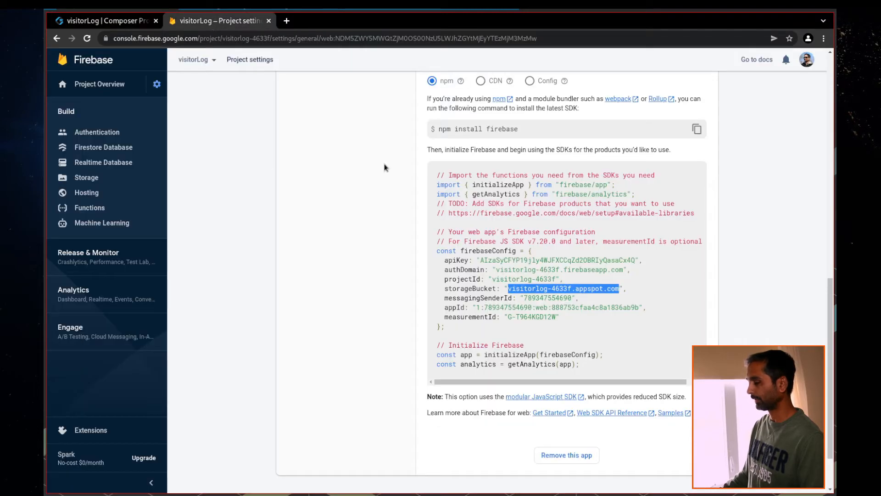
pyautogui.moveTo(524, 297); pyautogui.dragTo(570, 298)
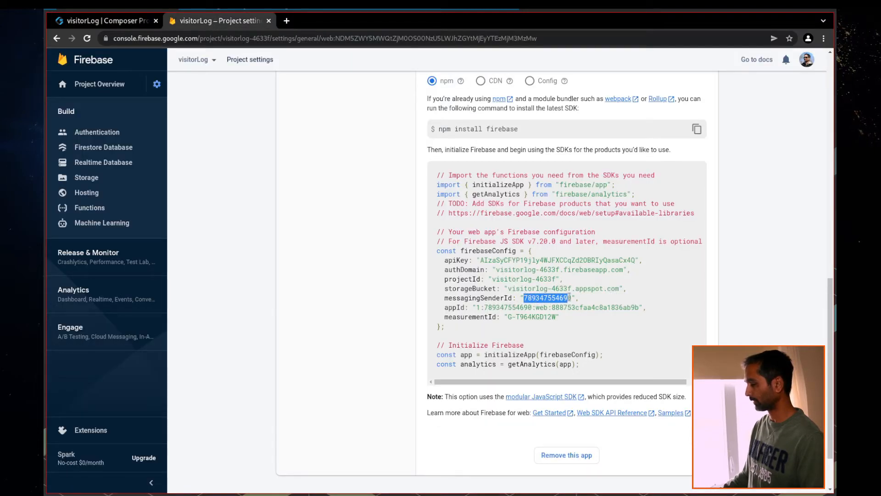
pyautogui.click(105, 21)
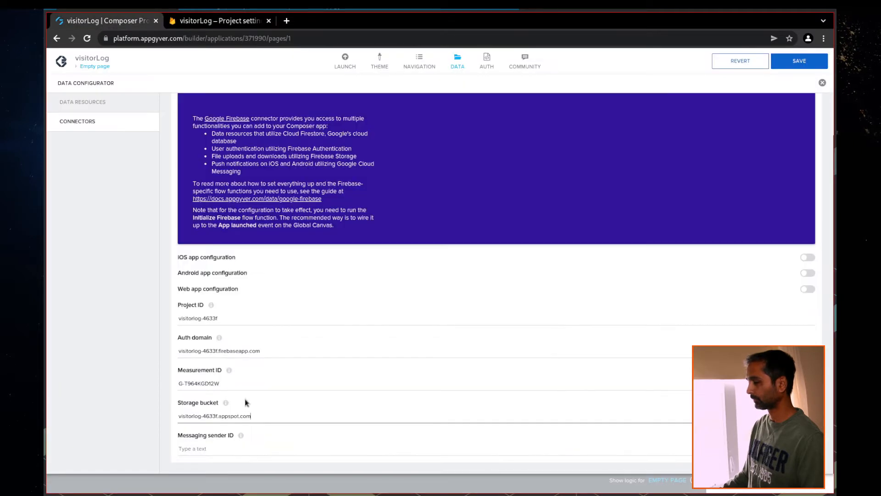
pyautogui.click(200, 448)
pyautogui.hotkey('ctrl', 'v')
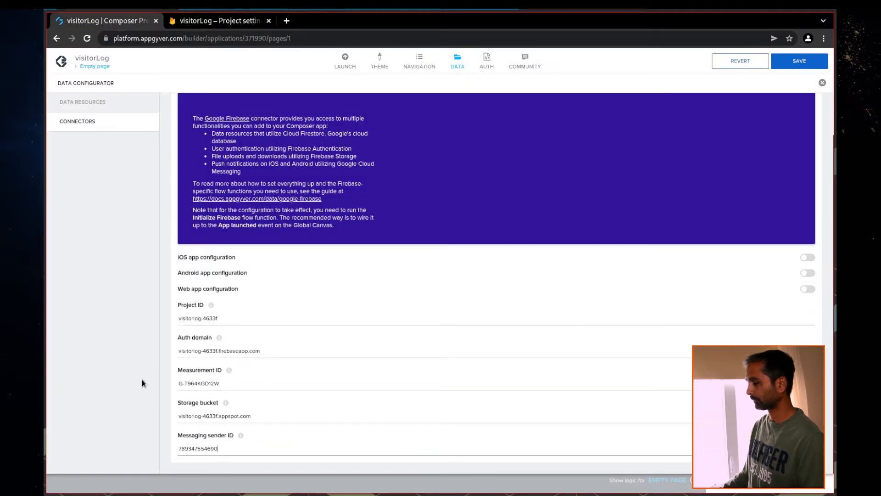
pyautogui.scroll(2, 328, 352)
pyautogui.scroll(-2, 329, 354)
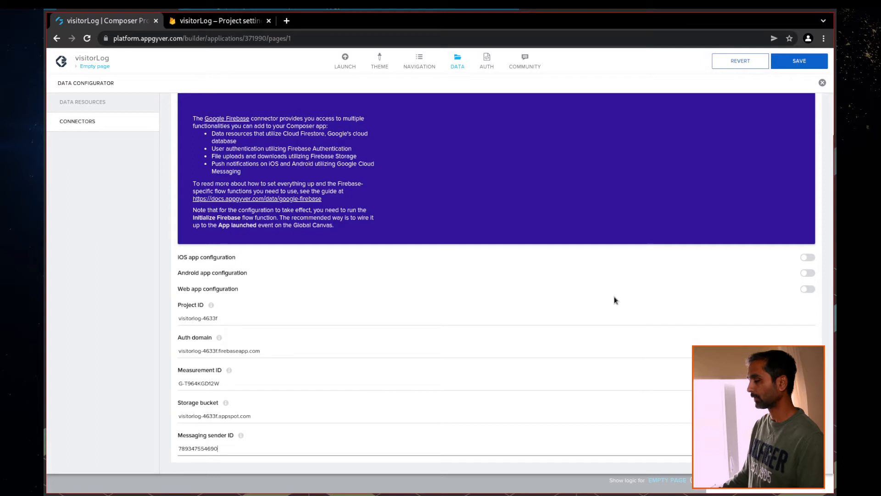
# Turn on the web app configuration and paste the apiKey into Web API key
pyautogui.click(809, 289)
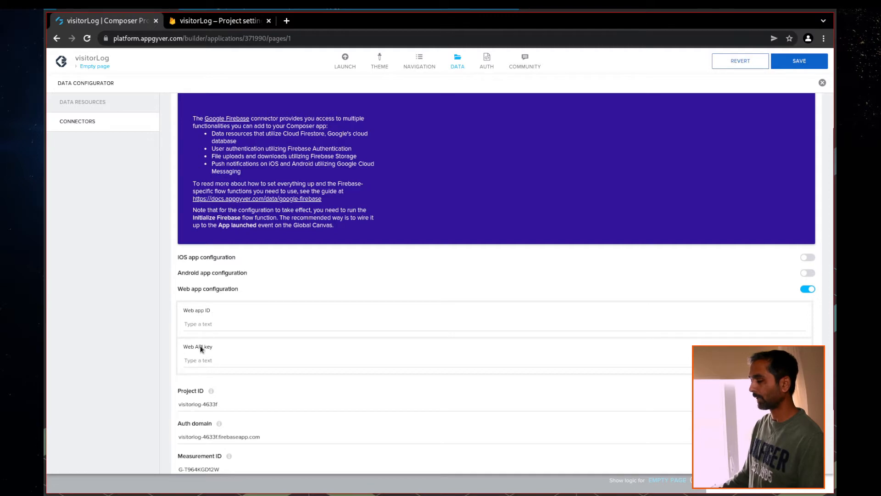
pyautogui.click(218, 23)
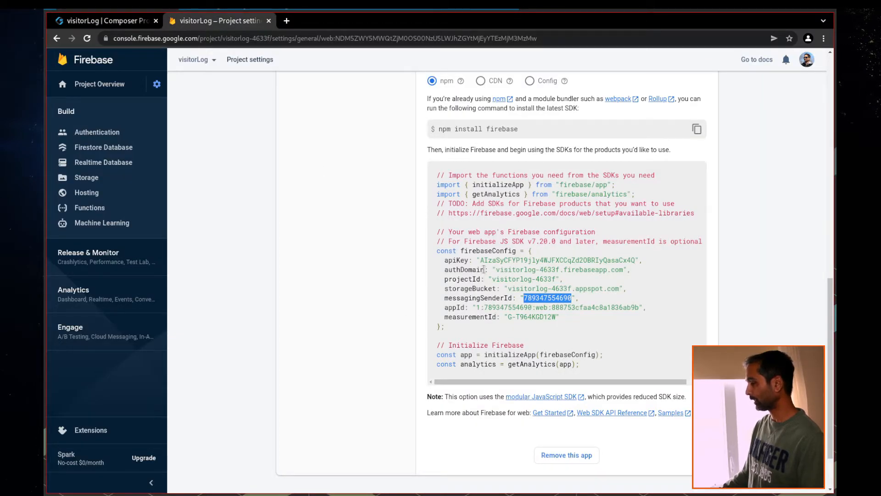
pyautogui.moveTo(481, 261); pyautogui.dragTo(634, 260)
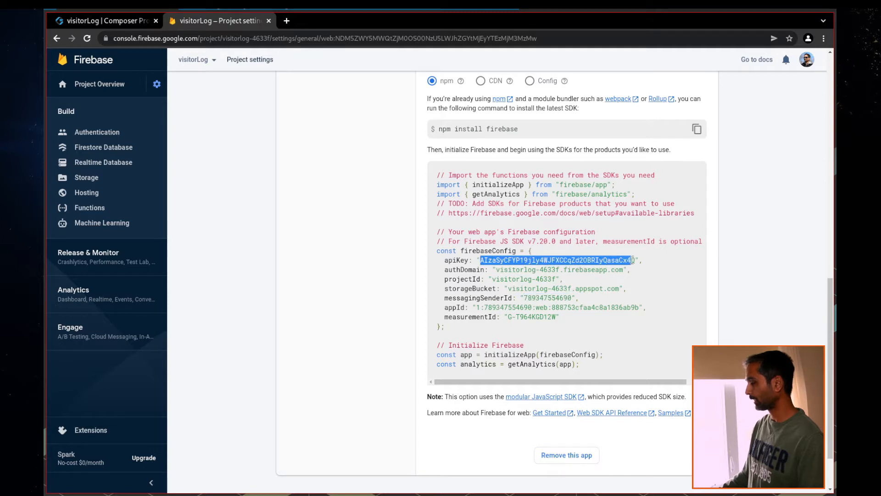
pyautogui.click(94, 20)
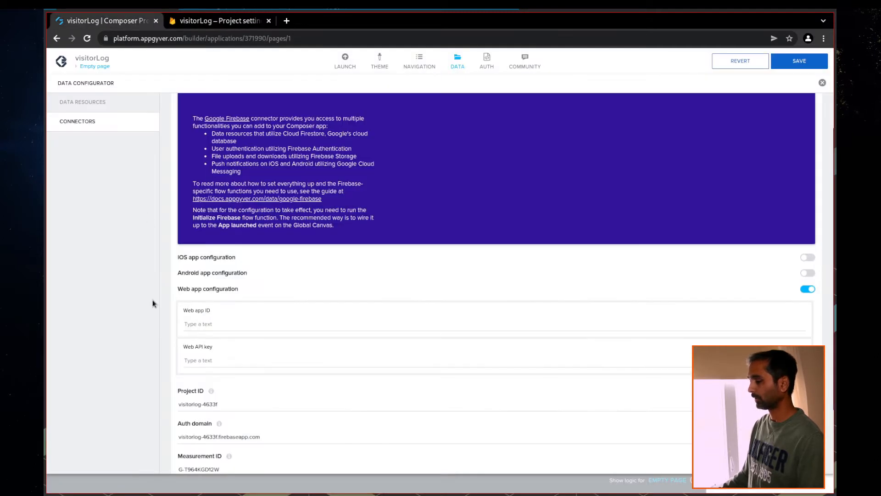
pyautogui.click(204, 358)
pyautogui.hotkey('ctrl', 'v')
# Copy the appId from firebaseConfig into the Web app ID field
pyautogui.click(196, 320)
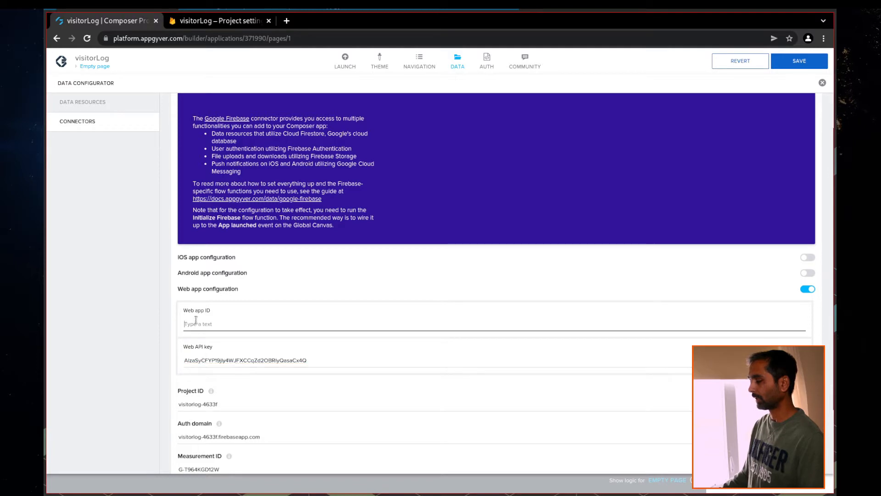
pyautogui.click(210, 22)
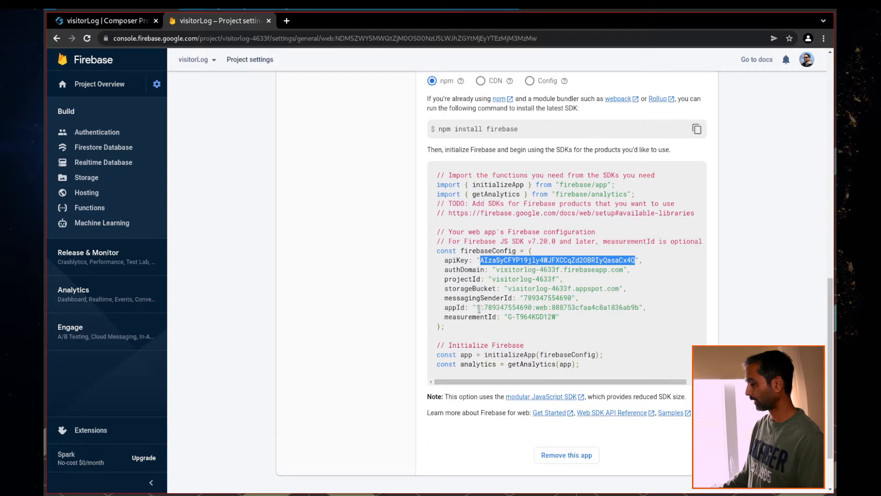
pyautogui.moveTo(478, 308); pyautogui.dragTo(637, 309)
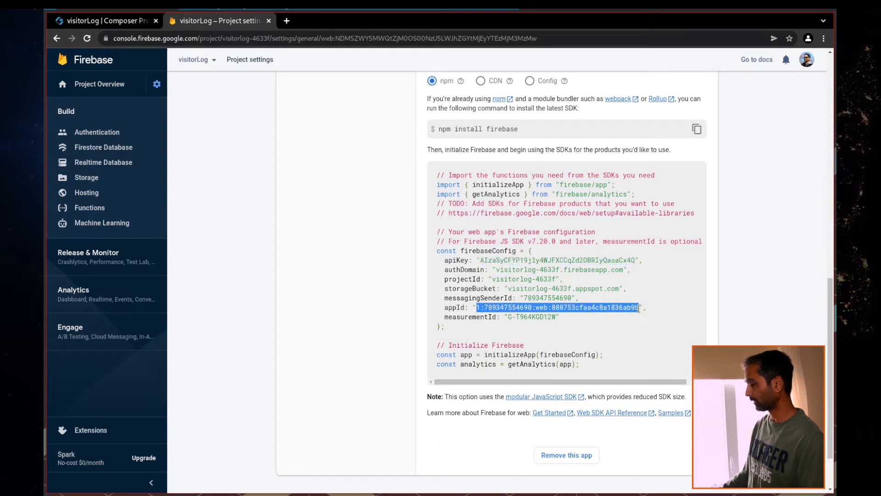
pyautogui.click(115, 22)
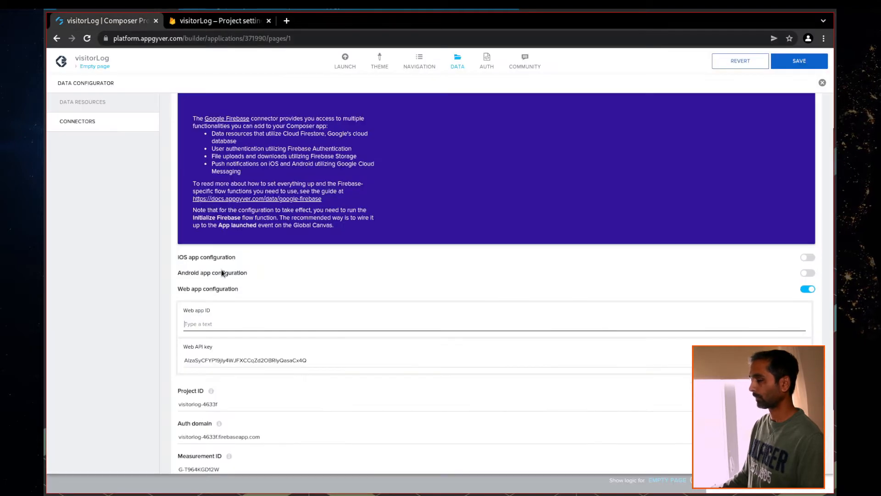
pyautogui.hotkey('ctrl', 'v')
# Save the app and show its Data Resources
pyautogui.click(800, 62)
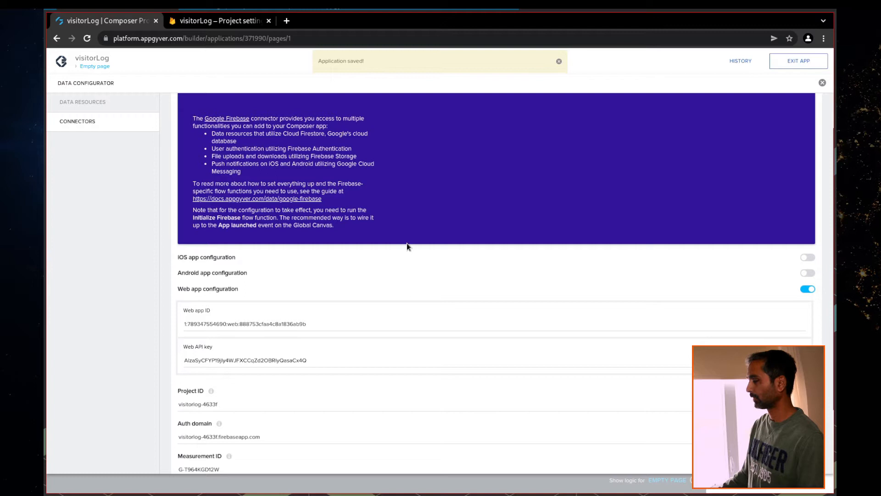
pyautogui.scroll(-1, 406, 244)
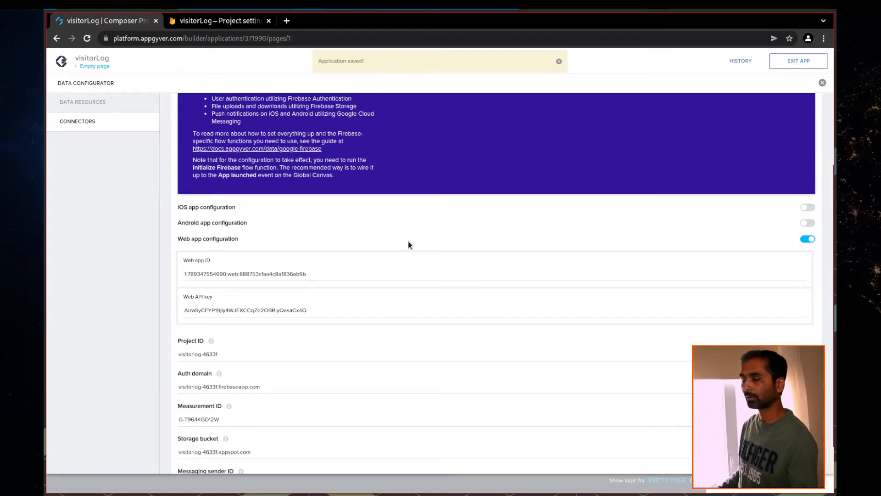
pyautogui.click(79, 107)
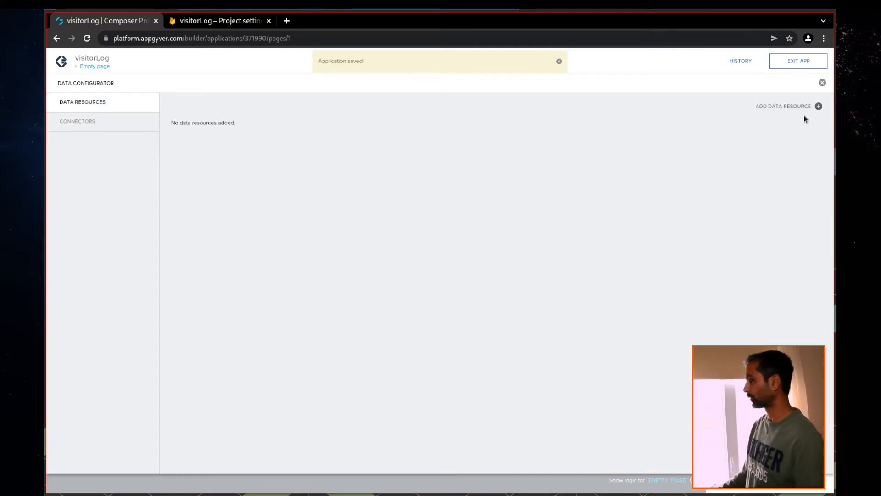
# Create a new Google Firebase / Cloud Firestore data resource and start entering its name
pyautogui.click(819, 106)
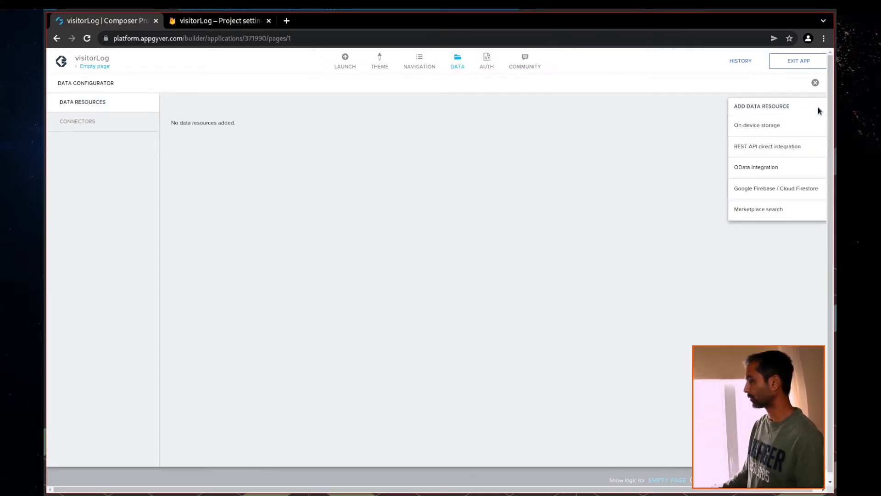
pyautogui.click(517, 170)
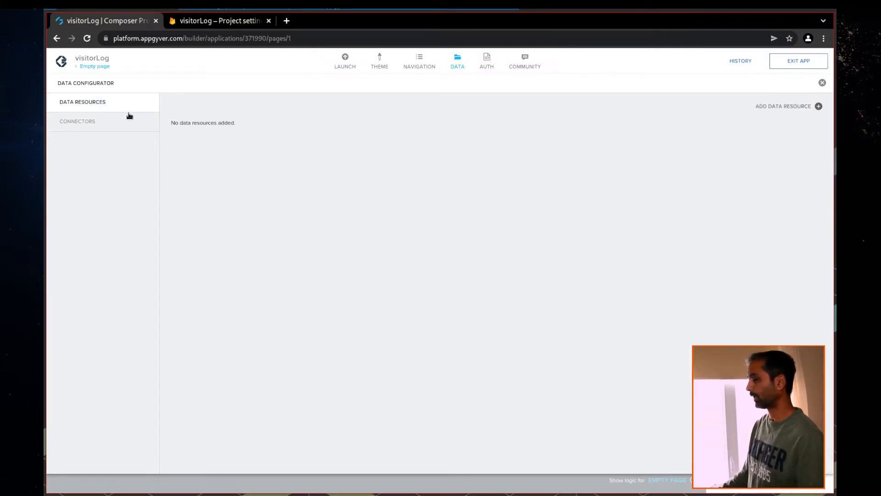
pyautogui.click(819, 107)
pyautogui.click(786, 190)
pyautogui.click(262, 178)
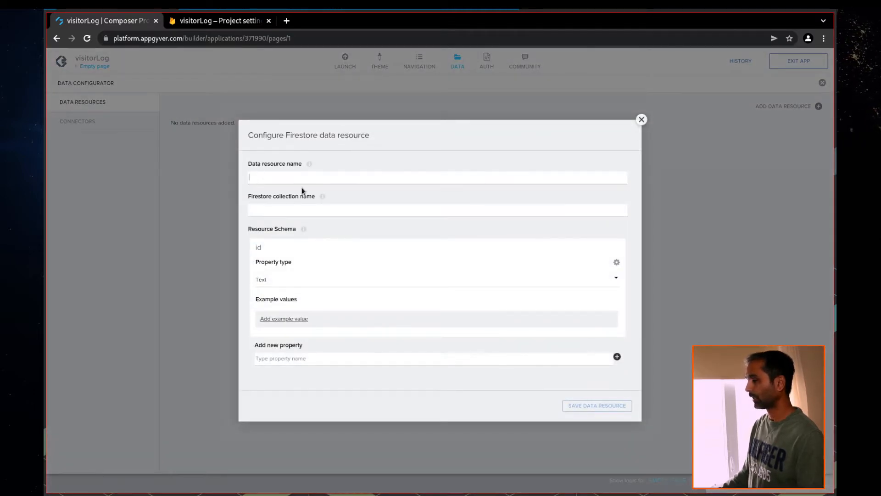
# Name the resource visitorLog and copy that name into the Firestore collection name field
pyautogui.click(231, 23)
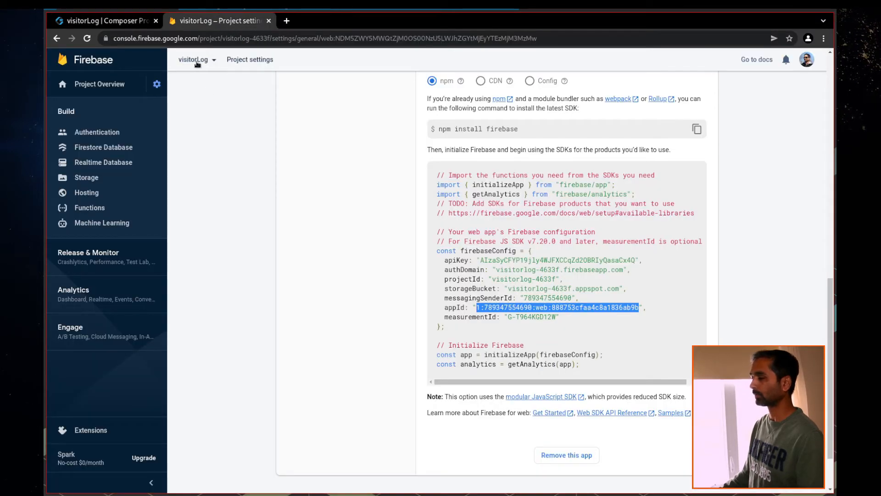
pyautogui.click(123, 21)
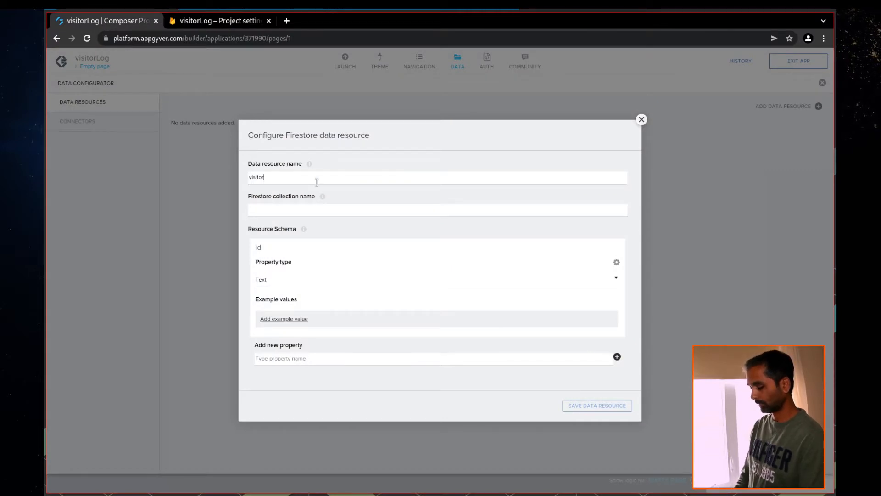
pyautogui.moveTo(272, 179); pyautogui.dragTo(233, 178)
pyautogui.hotkey('ctrl', 'c')
pyautogui.click(301, 210)
pyautogui.hotkey('ctrl', 'v')
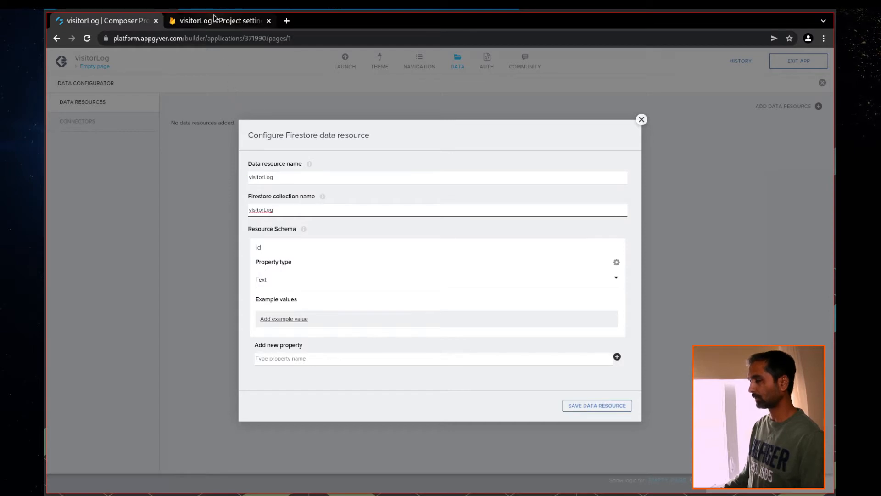
# Check the visitorLog project's Cloud Firestore data and set the collection name to visitors
pyautogui.click(214, 22)
pyautogui.click(214, 61)
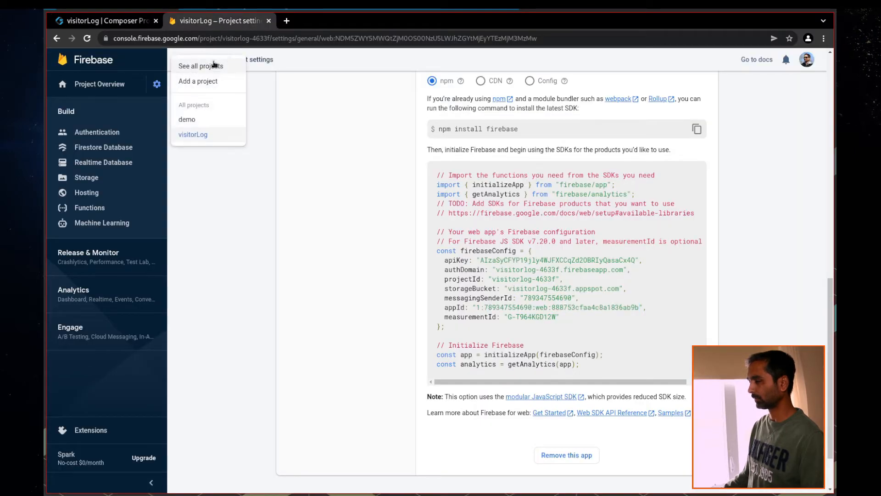
pyautogui.click(194, 136)
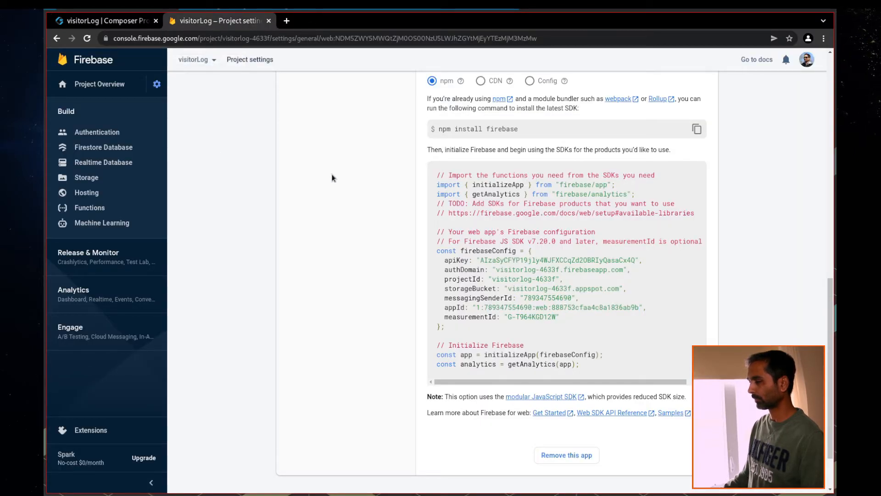
pyautogui.click(94, 161)
pyautogui.click(95, 153)
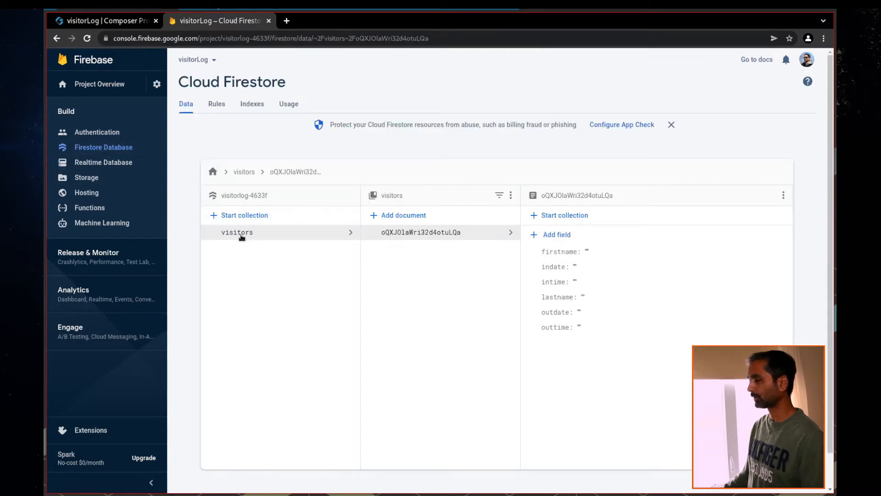
pyautogui.click(110, 21)
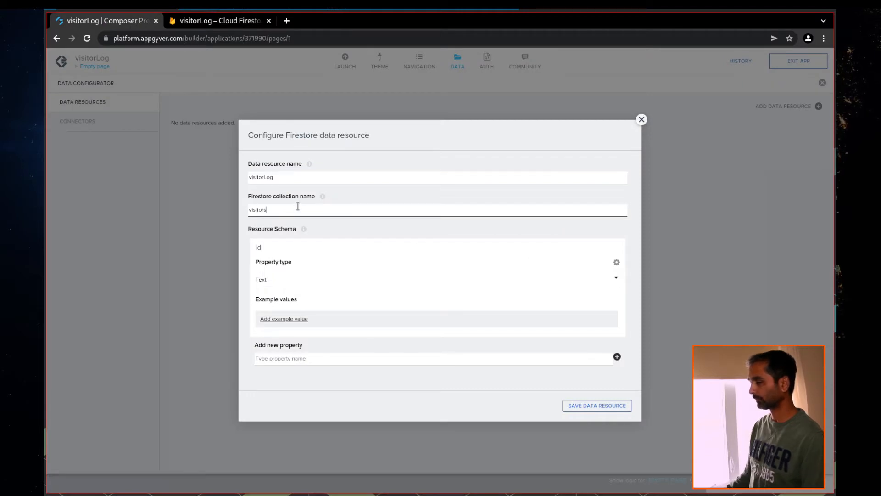
pyautogui.click(291, 247)
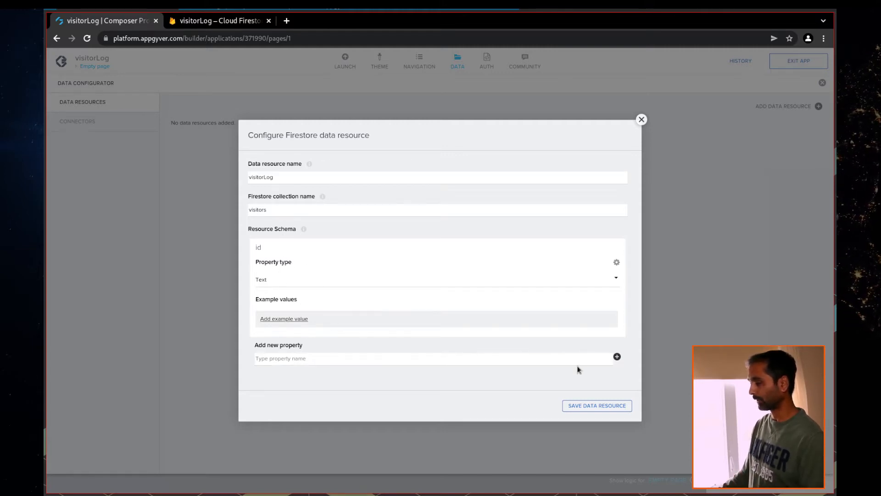
# Add schema properties firstname, lastname, indate and intime to the visitorLog resource
pyautogui.click(286, 357)
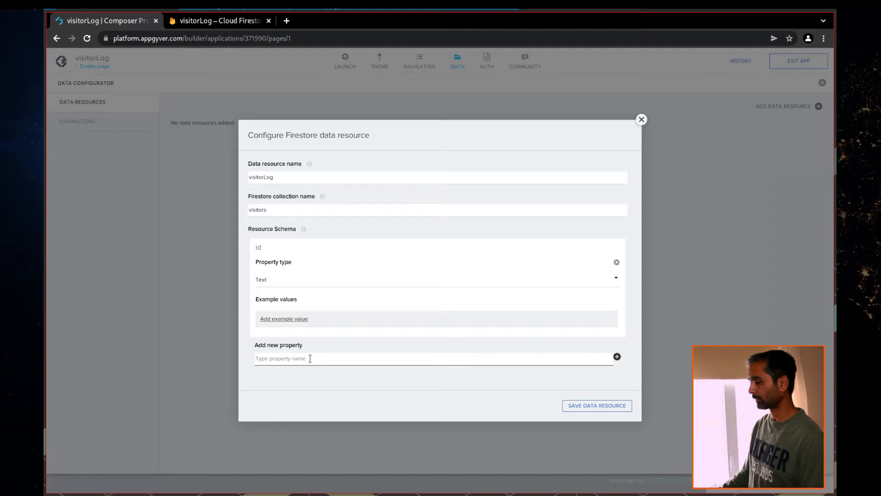
pyautogui.write('firstname')
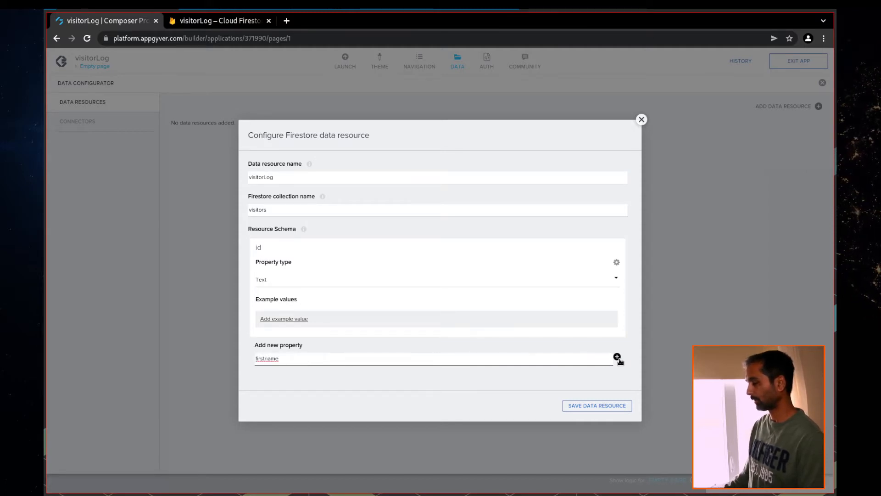
pyautogui.click(618, 357)
pyautogui.scroll(-1, 433, 362)
pyautogui.scroll(-1, 433, 362)
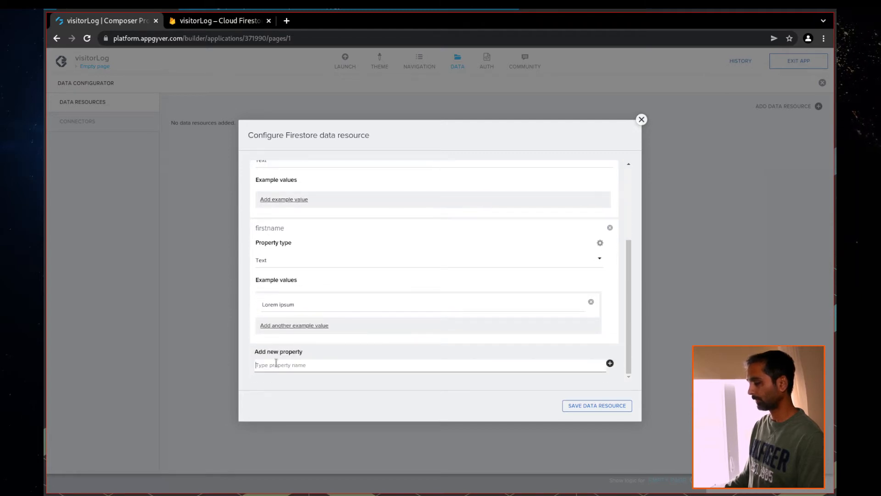
pyautogui.write('lastname')
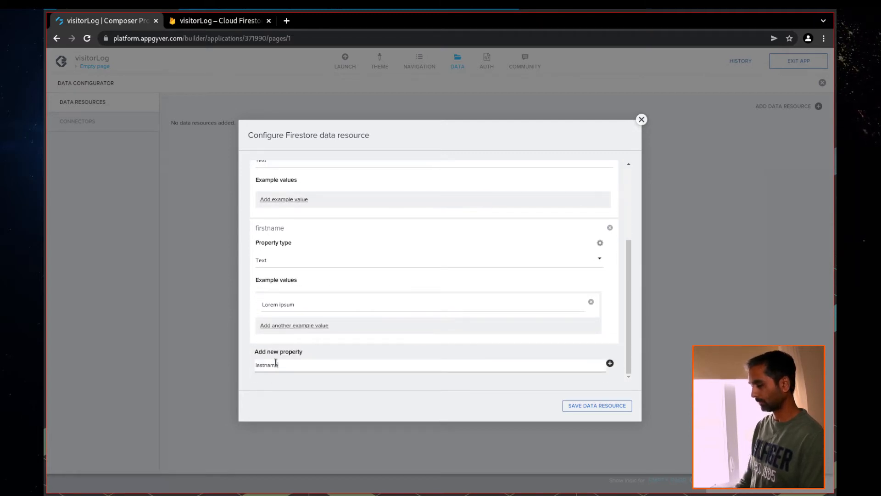
pyautogui.click(611, 364)
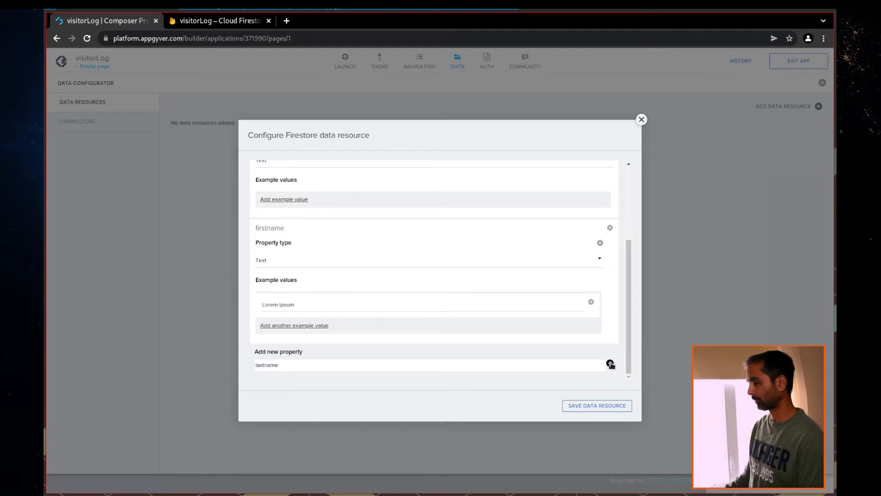
pyautogui.scroll(-5, 486, 367)
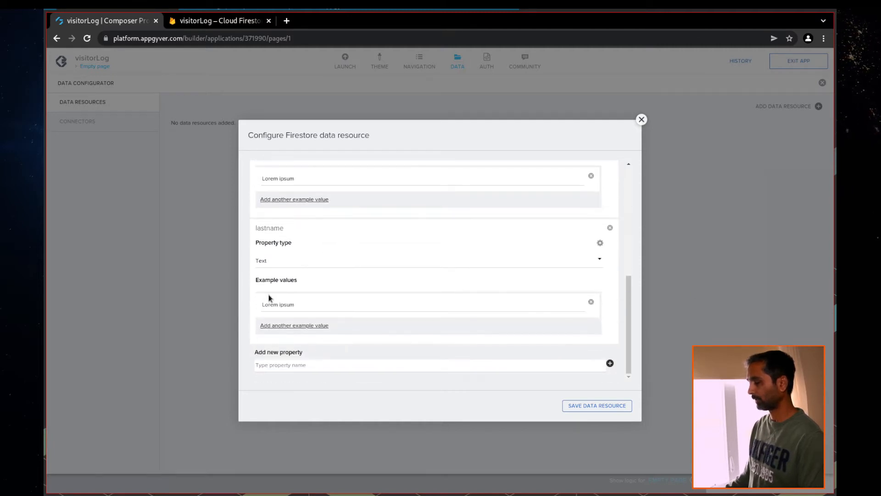
pyautogui.write('indi')
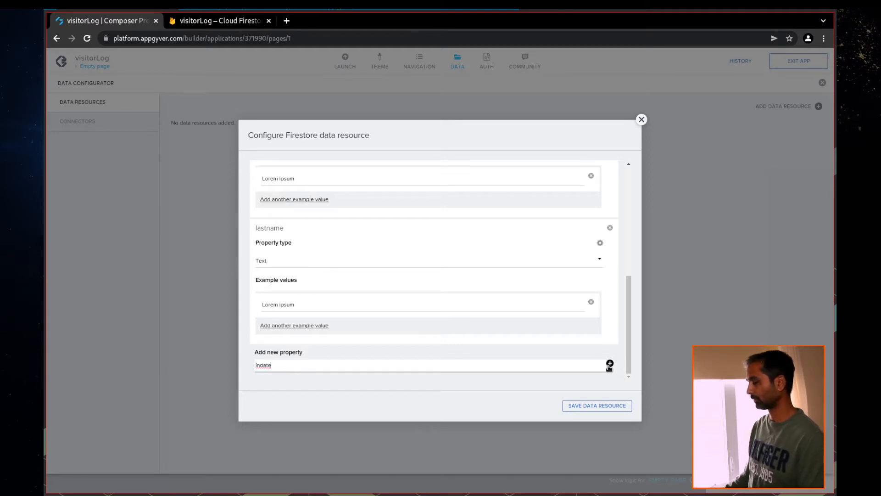
pyautogui.write('te')
pyautogui.click(610, 364)
pyautogui.scroll(-5, 381, 356)
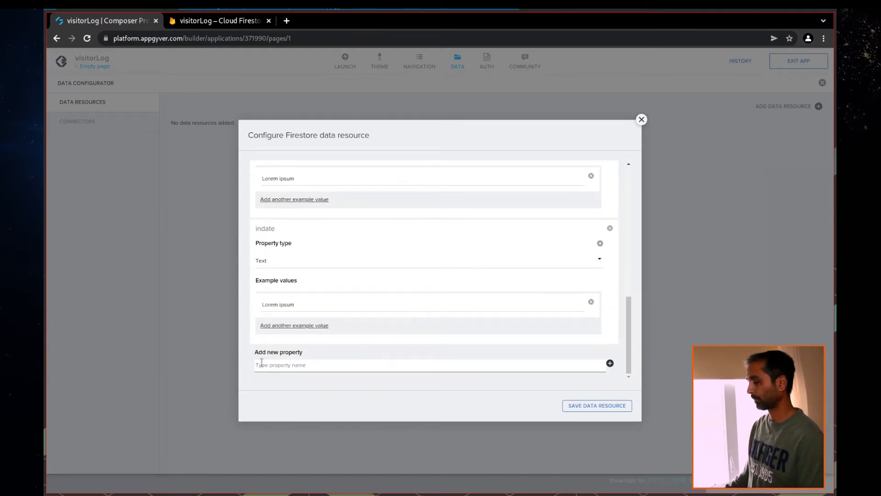
pyautogui.write('intime')
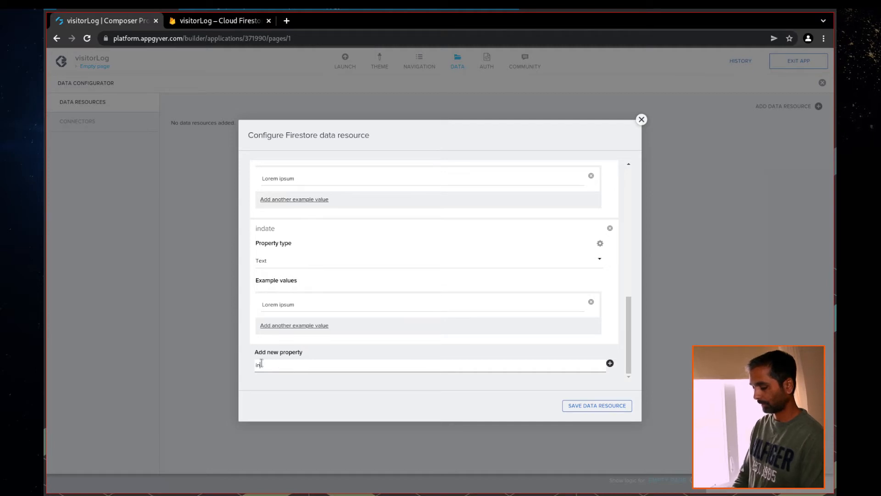
pyautogui.click(610, 363)
# Add outdate and outtime properties, then compare them with the Firestore visitors document fields
pyautogui.scroll(-3, 301, 358)
pyautogui.scroll(-1, 265, 351)
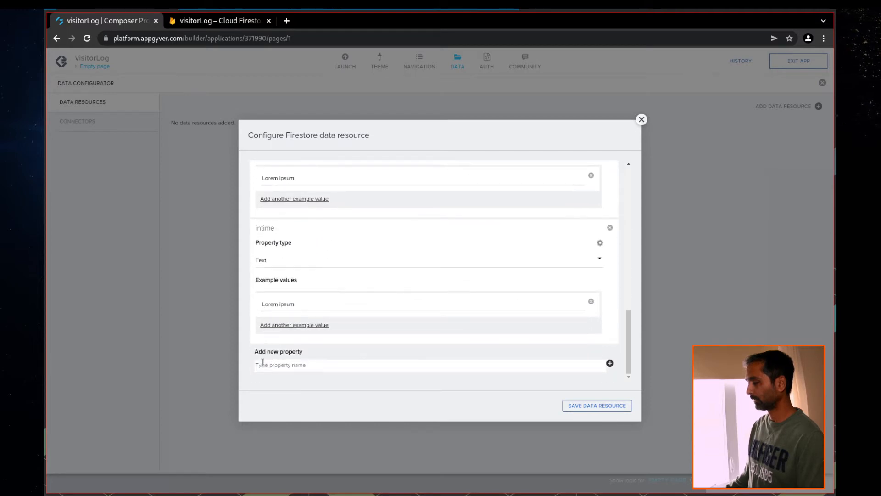
pyautogui.click(272, 367)
pyautogui.write('outdate')
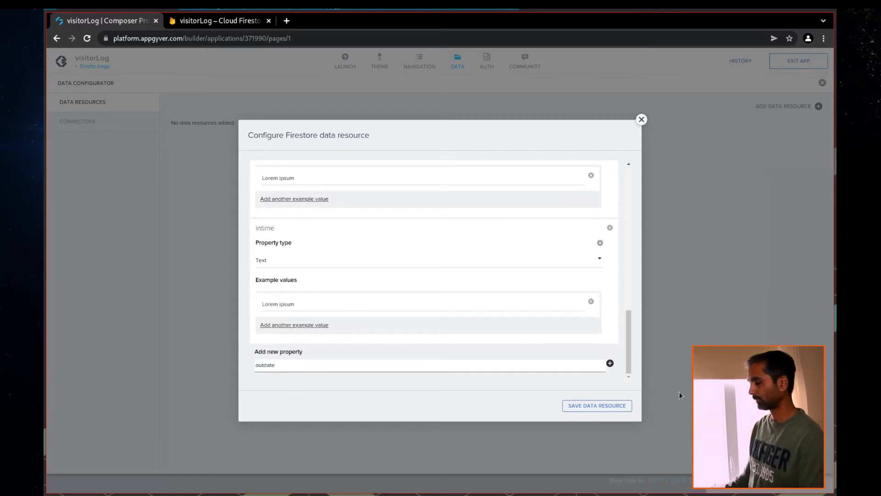
pyautogui.click(610, 363)
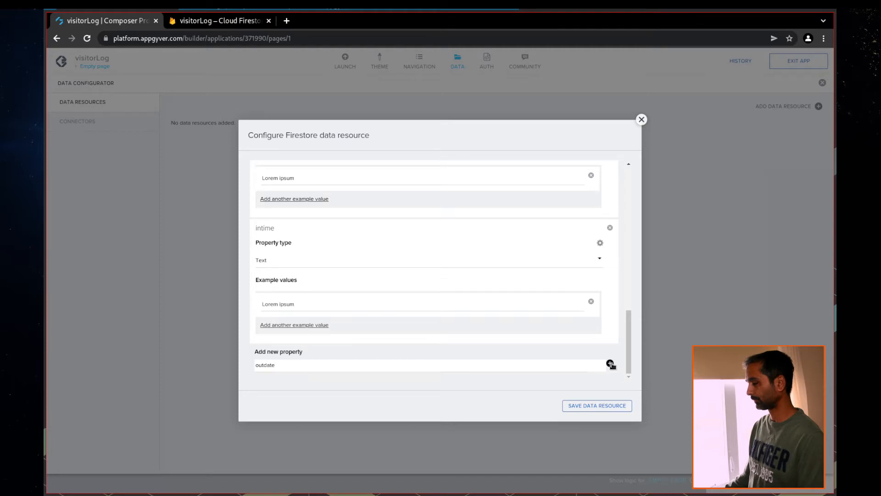
pyautogui.scroll(-3, 386, 344)
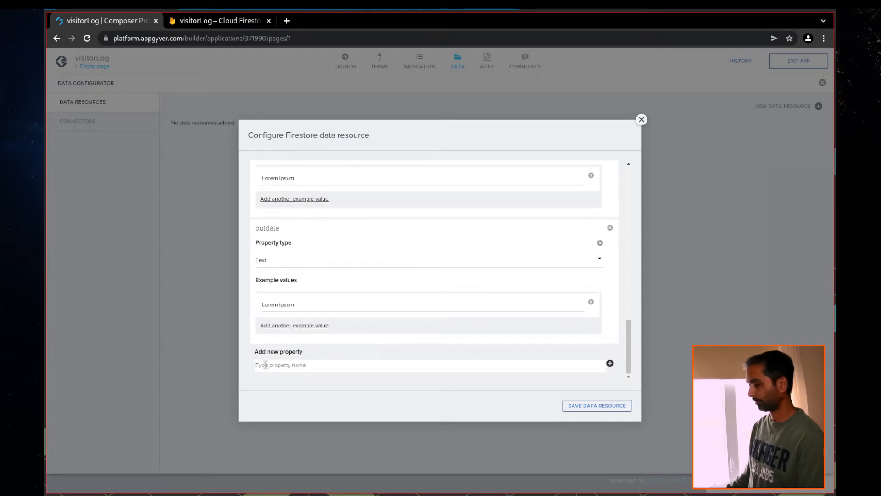
pyautogui.write('d')
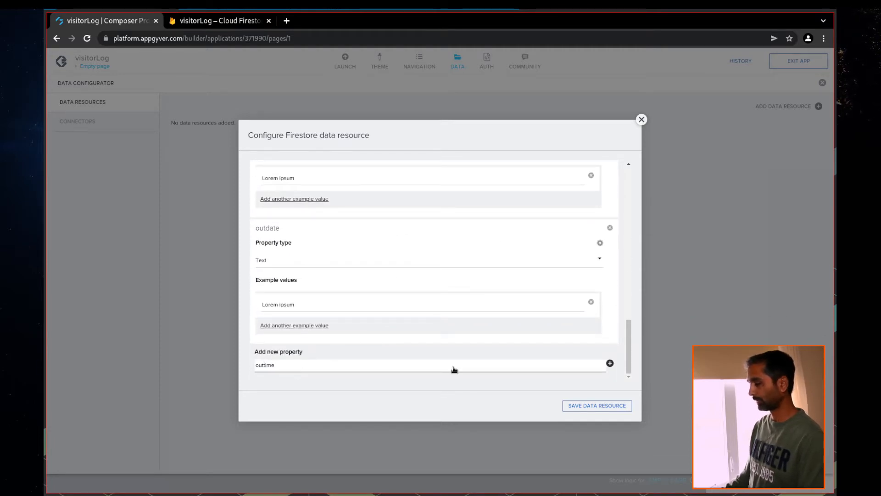
pyautogui.press('Return')
pyautogui.scroll(-2, 354, 338)
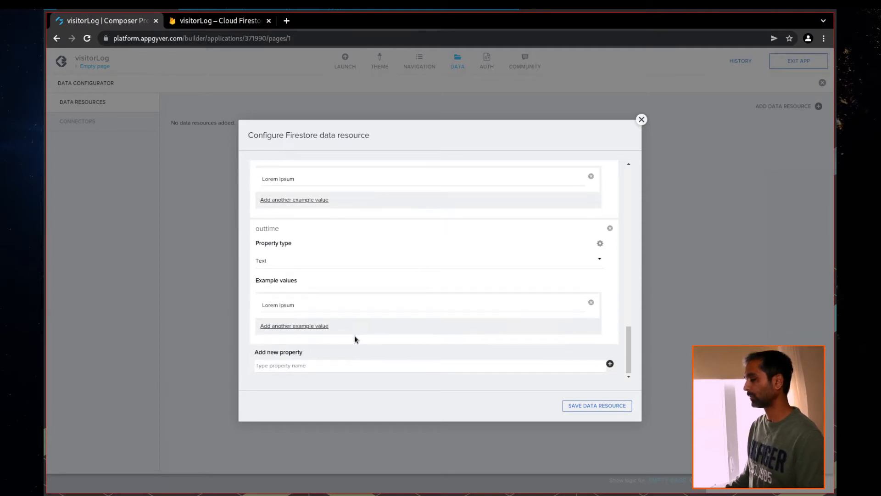
pyautogui.click(225, 27)
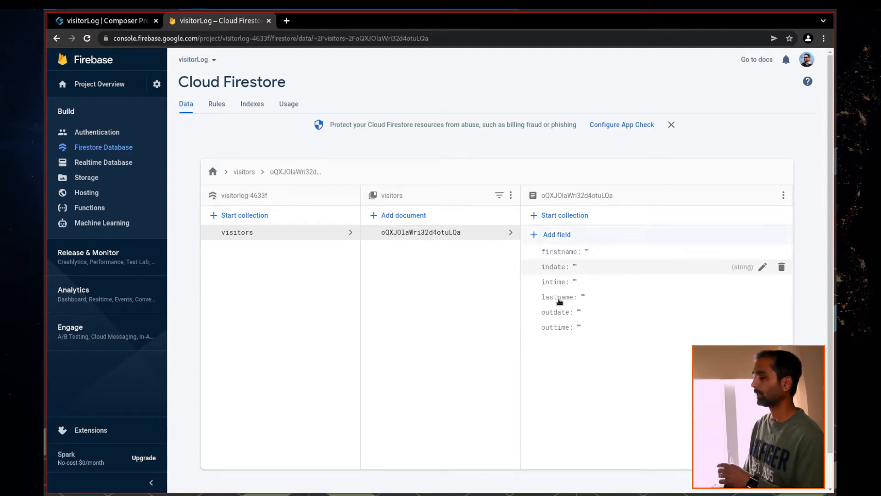
pyautogui.click(87, 22)
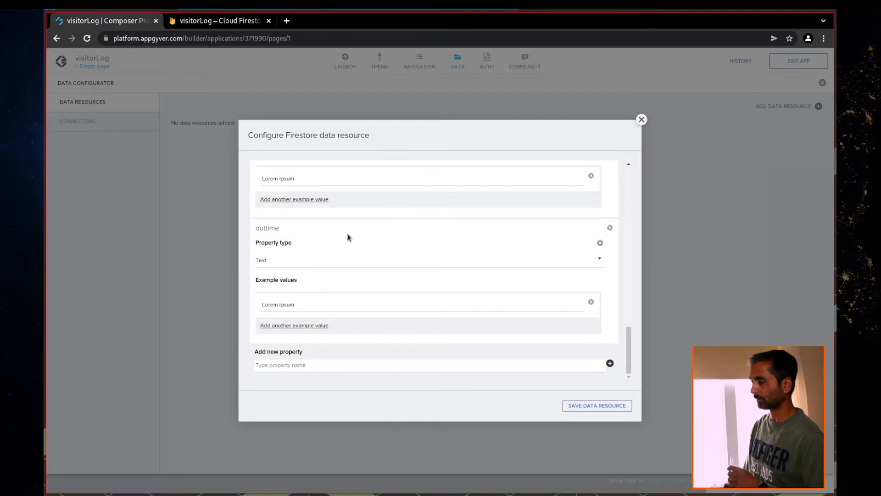
# Save the visitorLog Firestore data resource and the app, then open the AUTH settings
pyautogui.click(582, 408)
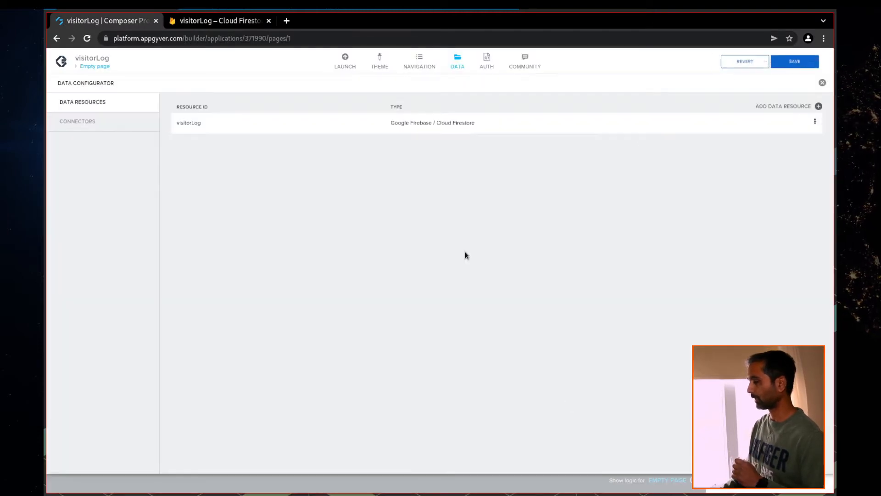
pyautogui.click(790, 64)
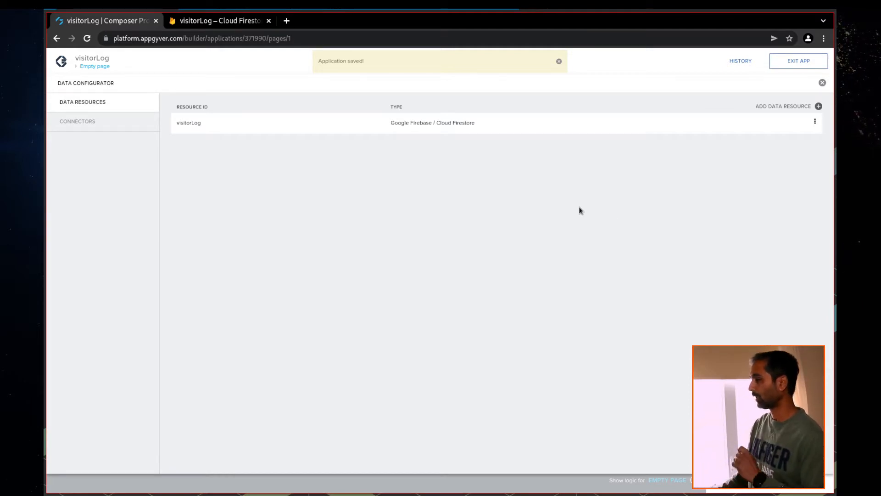
pyautogui.click(559, 61)
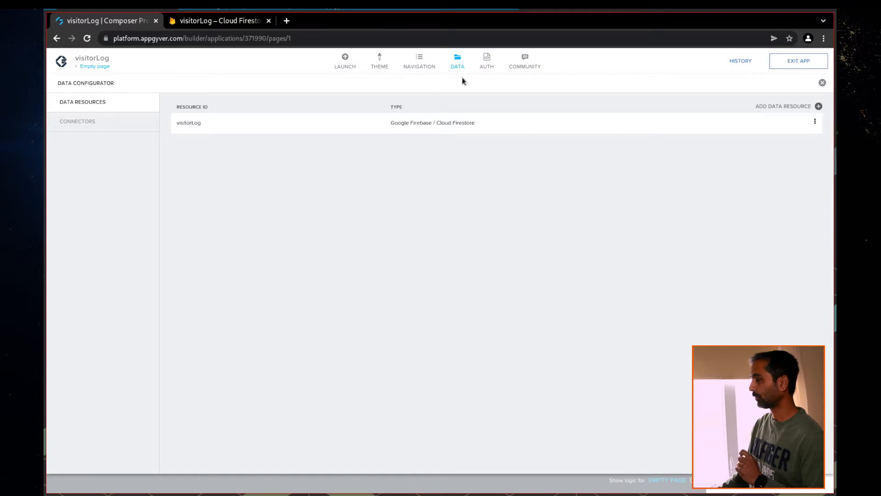
pyautogui.click(484, 65)
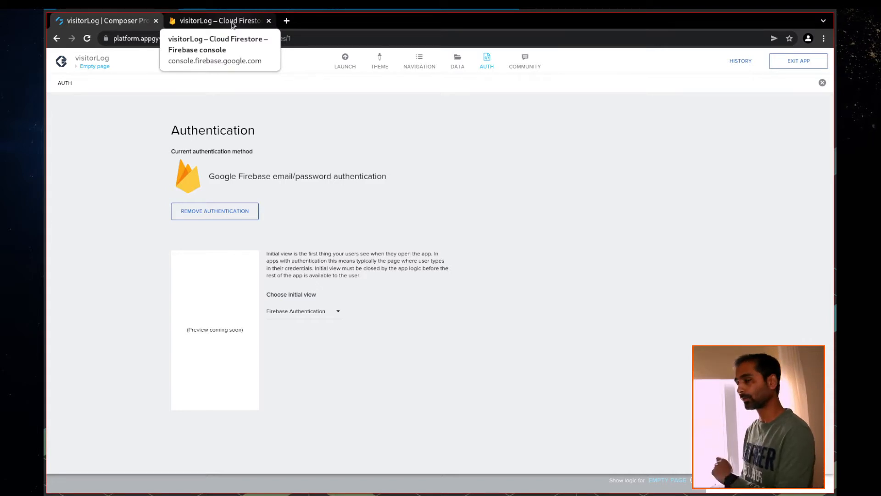
# Keep Firebase Authentication as the initial view, then switch back to the Firebase console
pyautogui.click(233, 21)
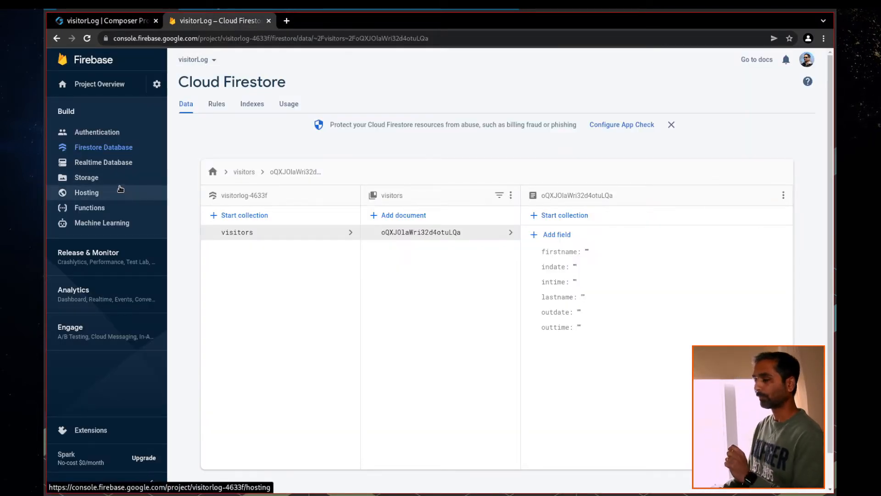
pyautogui.click(122, 21)
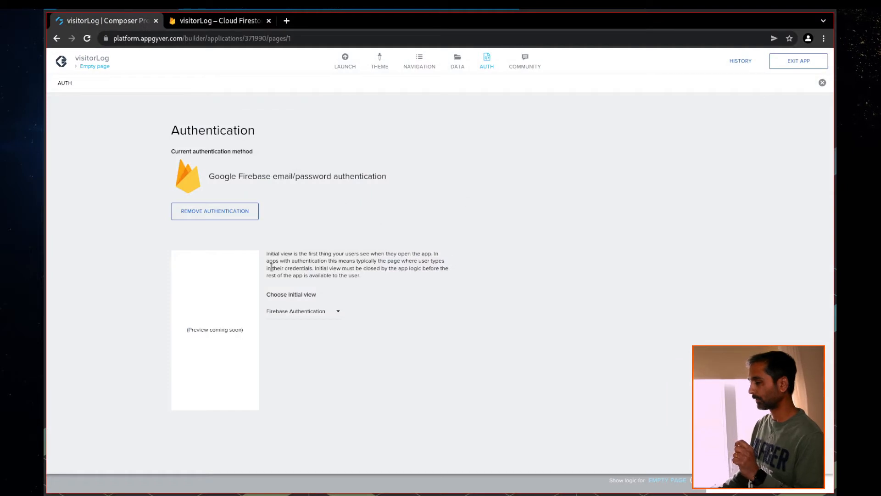
pyautogui.click(301, 312)
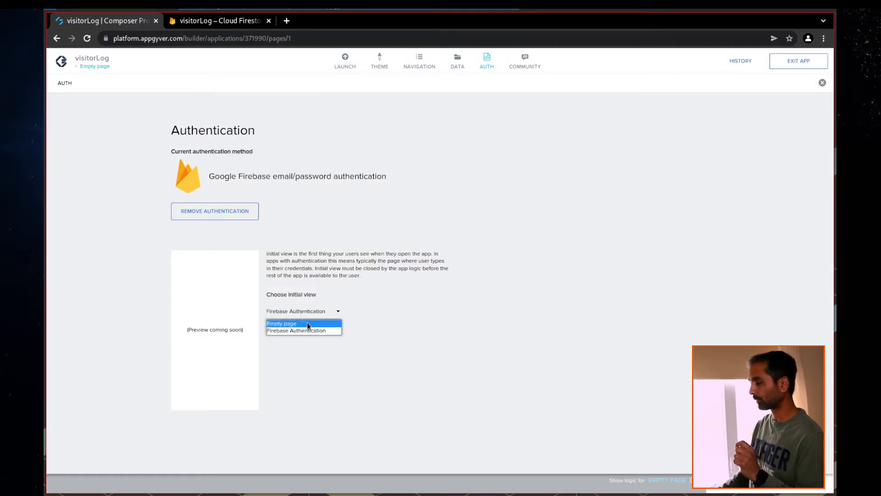
pyautogui.click(416, 335)
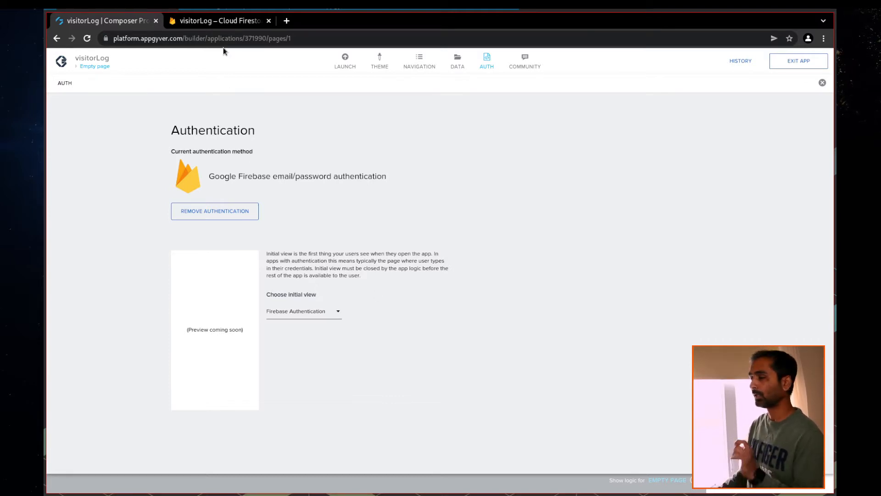
pyautogui.click(222, 22)
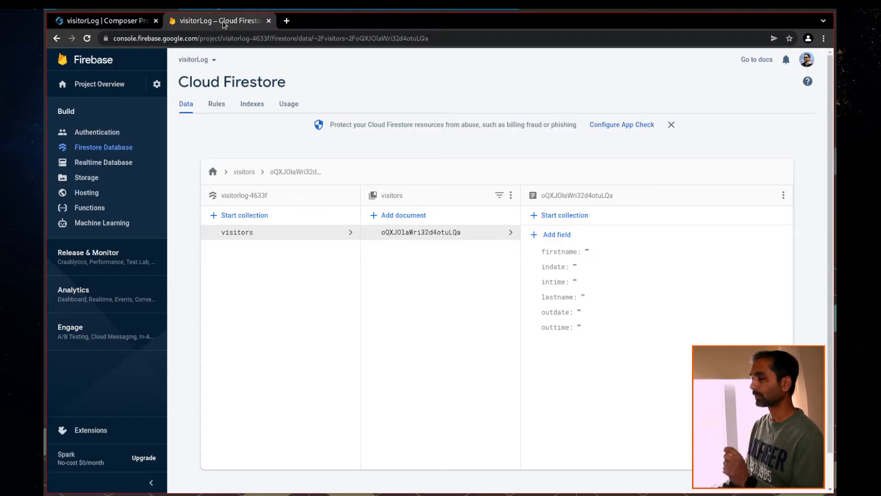
# Set up Firebase Authentication with the Email/Password sign-in provider enabled and saved
pyautogui.click(97, 136)
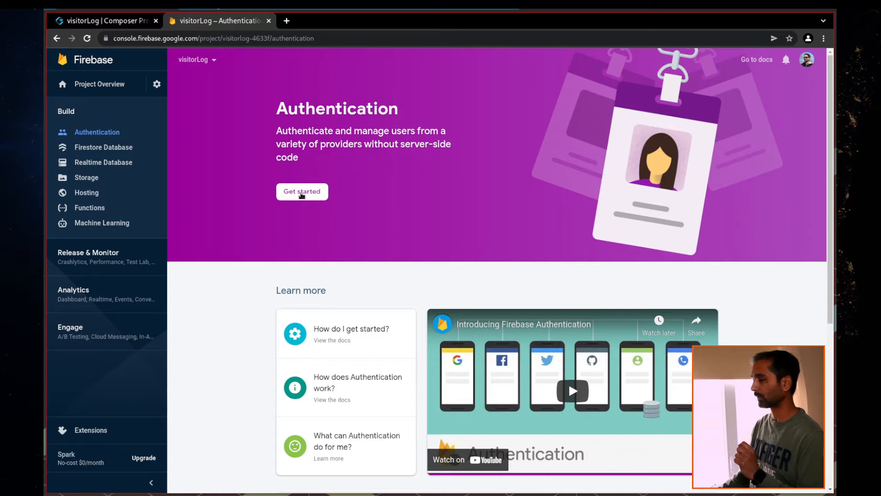
pyautogui.click(301, 199)
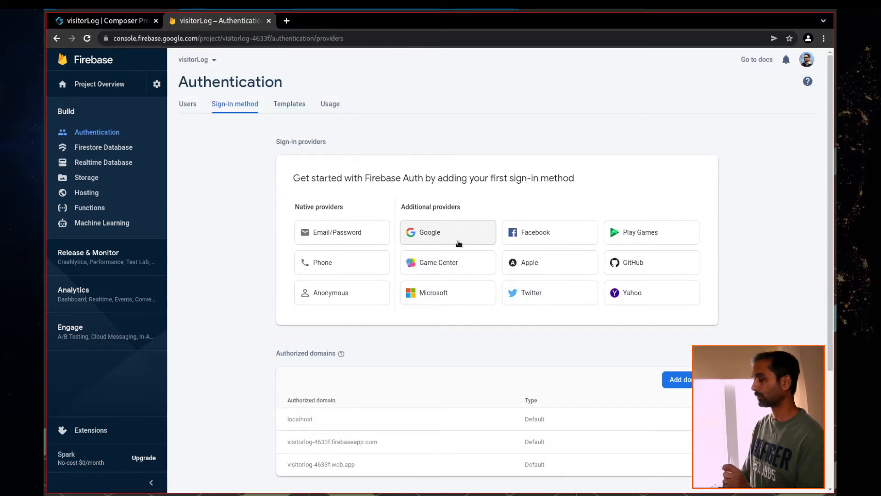
pyautogui.click(323, 237)
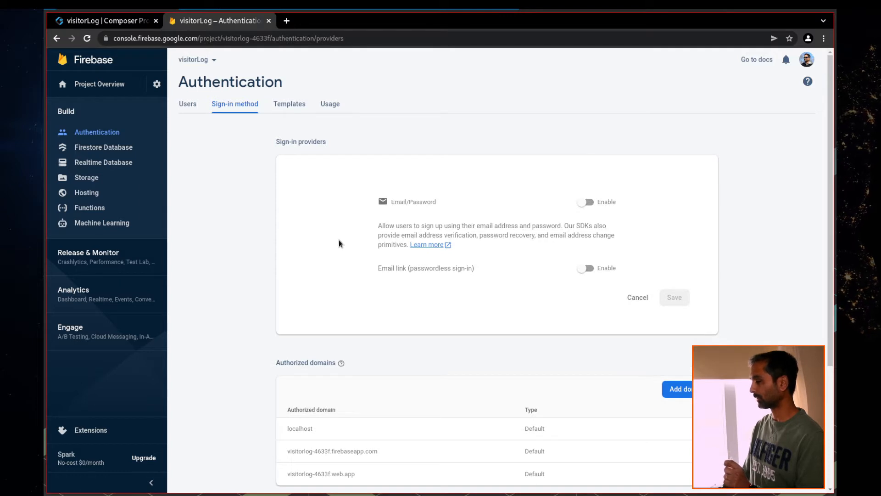
pyautogui.click(588, 203)
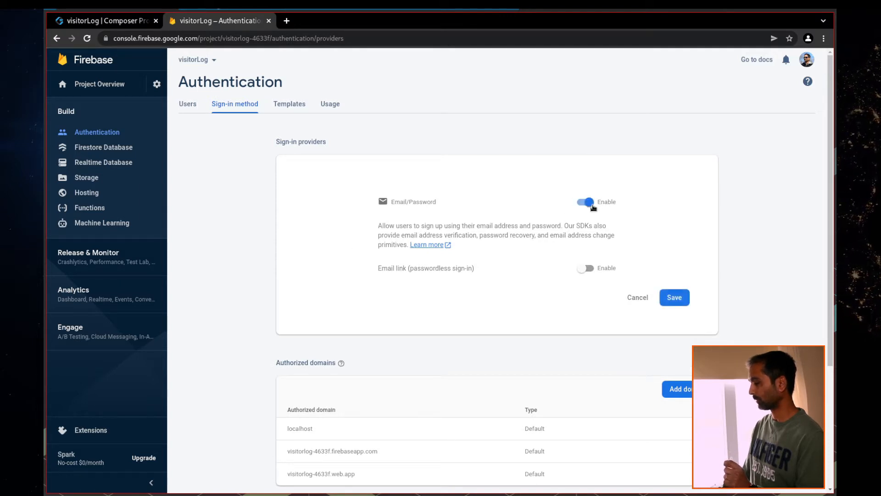
pyautogui.click(674, 298)
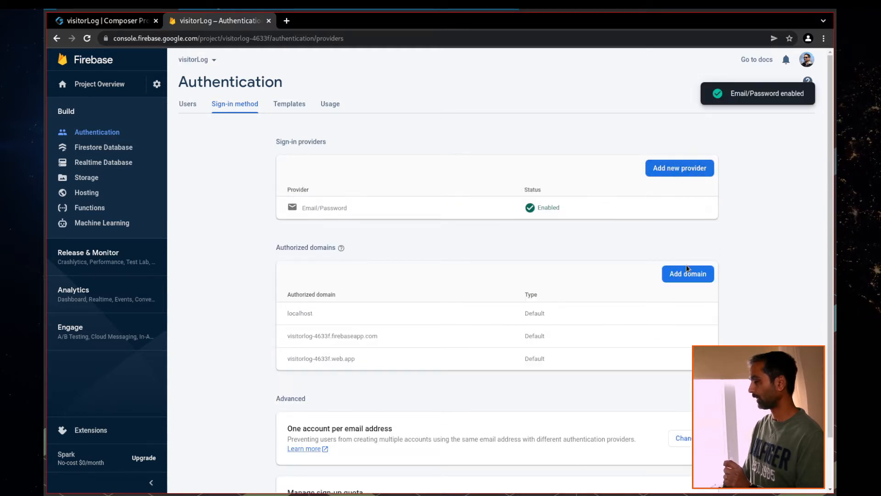
# Review the other sign-in providers, then open the Add user form from the Users list
pyautogui.scroll(-1, 547, 292)
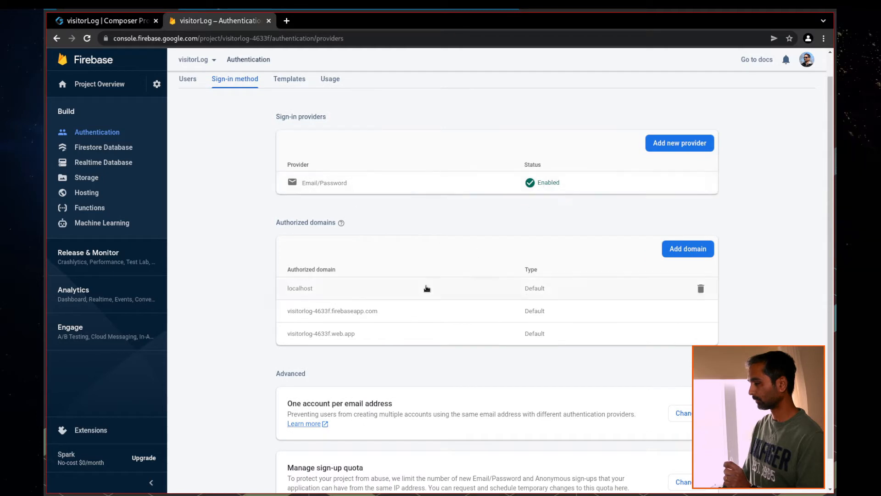
pyautogui.scroll(-1, 404, 312)
pyautogui.scroll(2, 492, 366)
pyautogui.click(665, 171)
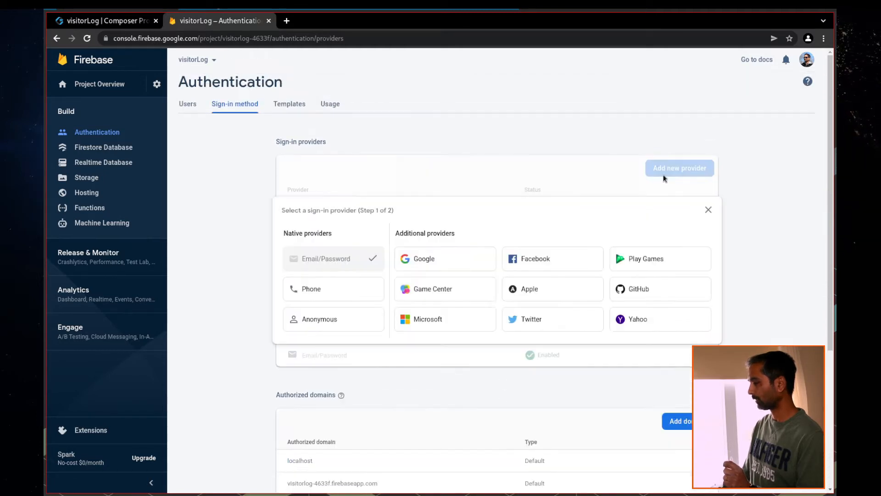
pyautogui.click(245, 202)
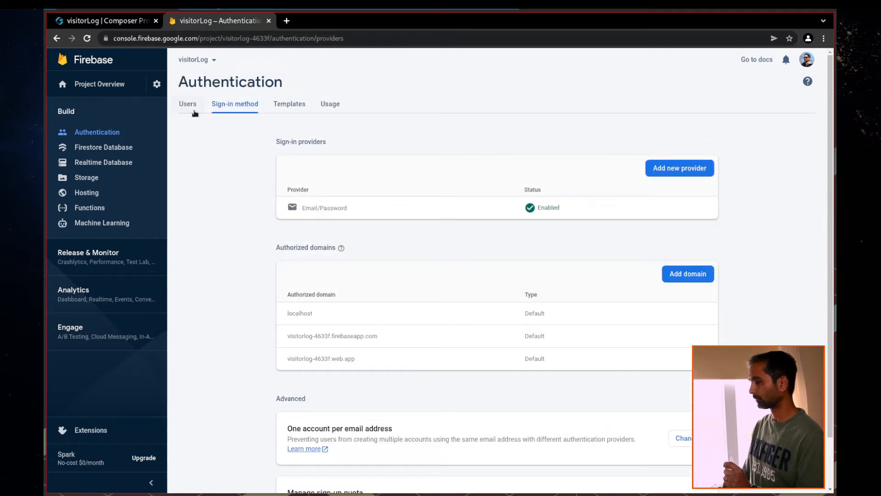
pyautogui.click(188, 104)
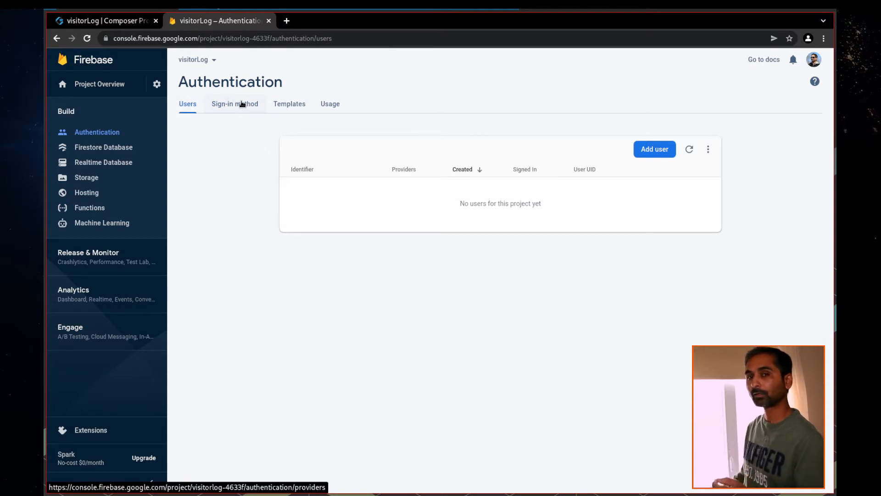
pyautogui.click(652, 150)
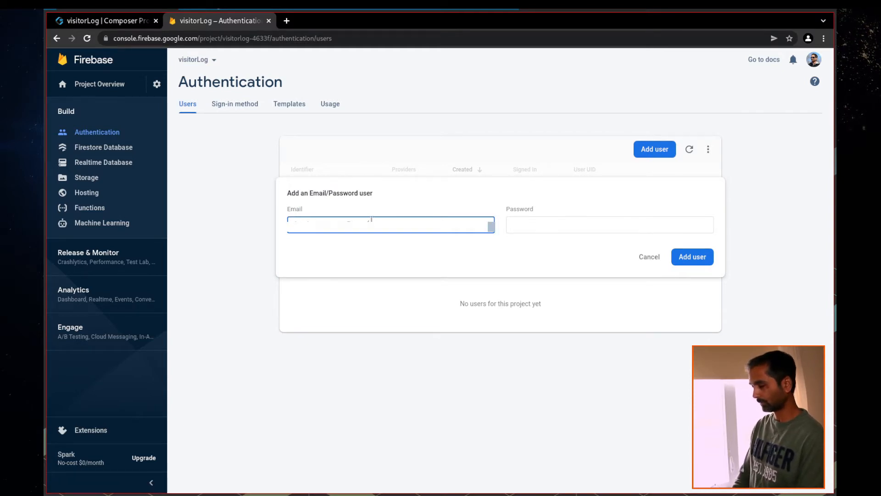
# Enter the new user's email and password and add the Email/Password user
pyautogui.click(530, 225)
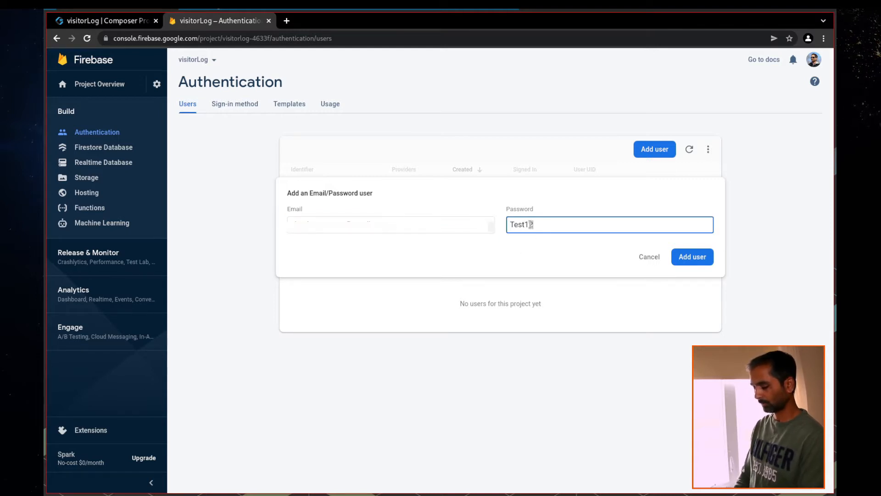
pyautogui.write('Test1234@')
pyautogui.press('BackSpace')
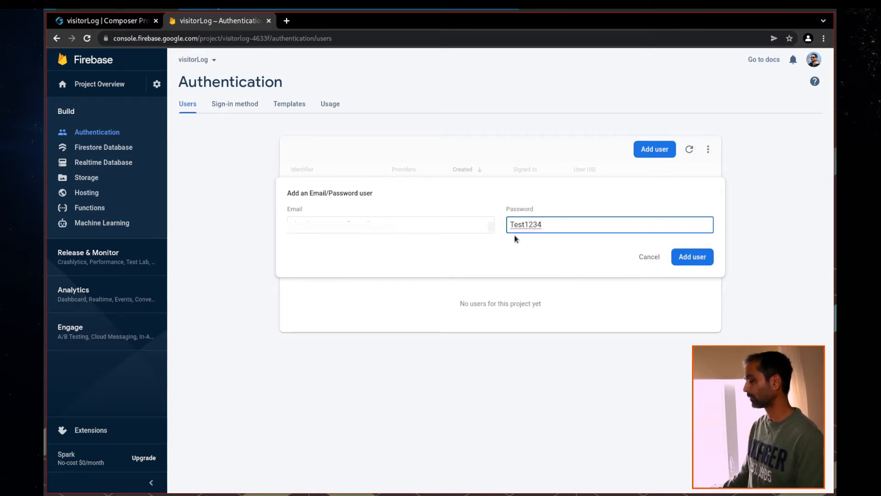
pyautogui.click(693, 258)
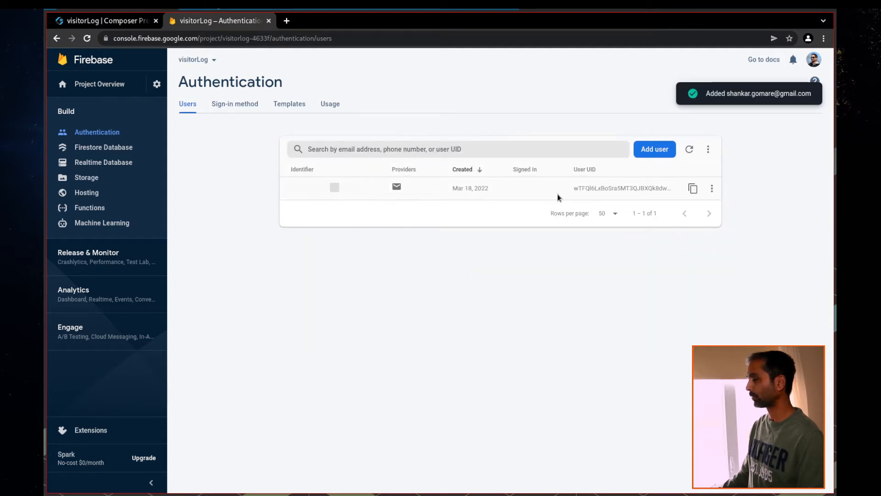
# Open the Firestore security rules and select the 'if false' condition on line 5
pyautogui.click(123, 148)
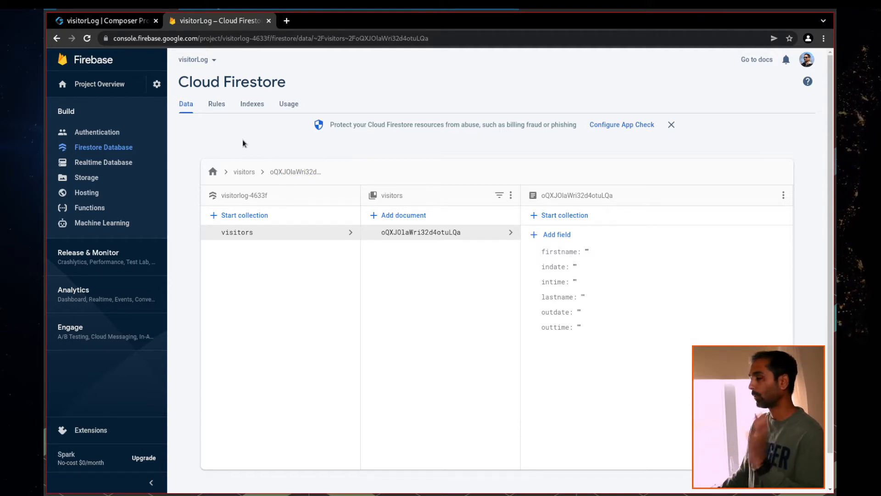
pyautogui.click(219, 106)
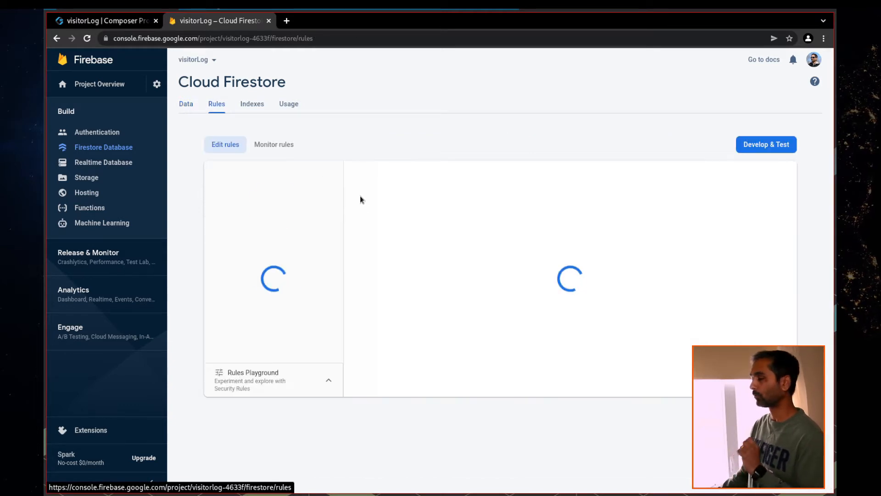
pyautogui.moveTo(481, 230); pyautogui.dragTo(504, 228)
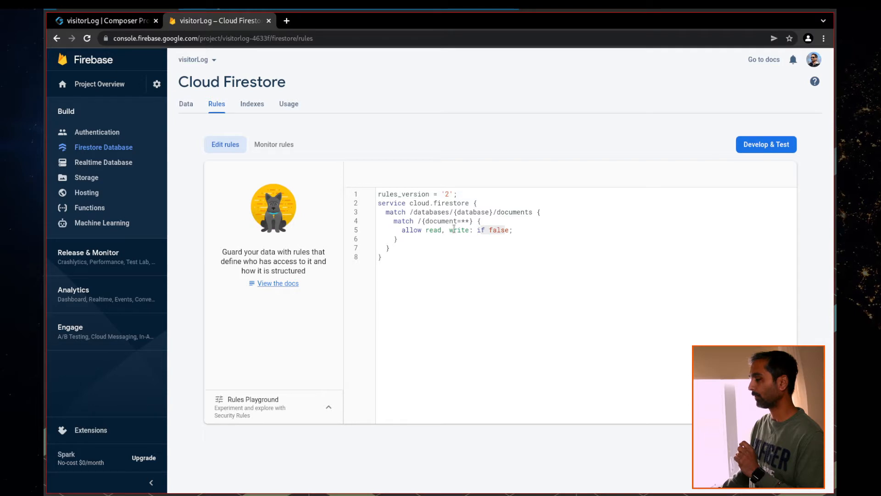
pyautogui.click(479, 232)
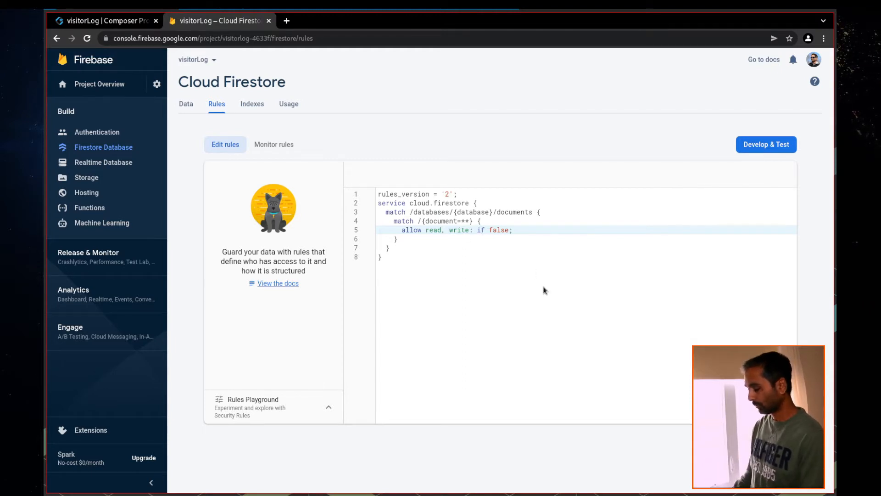
# Comment out 'if false' and write 'if request.auth.token != null' on line 5
pyautogui.write('//')
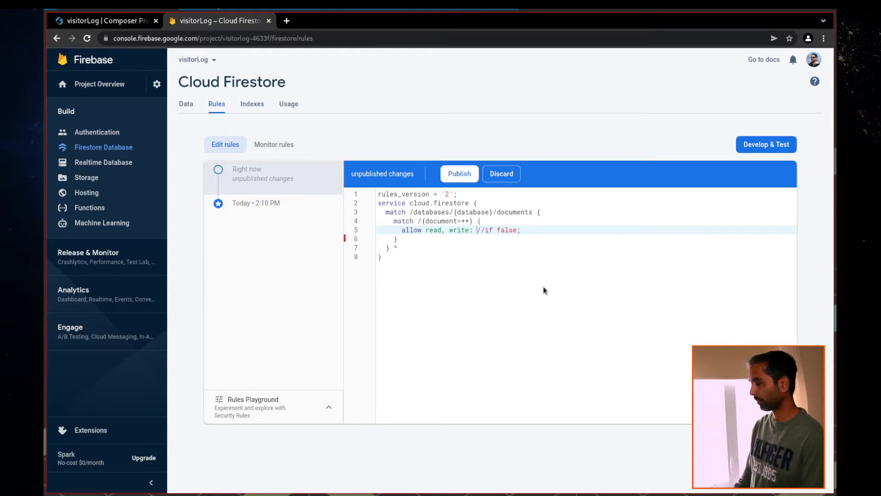
pyautogui.write('if rq')
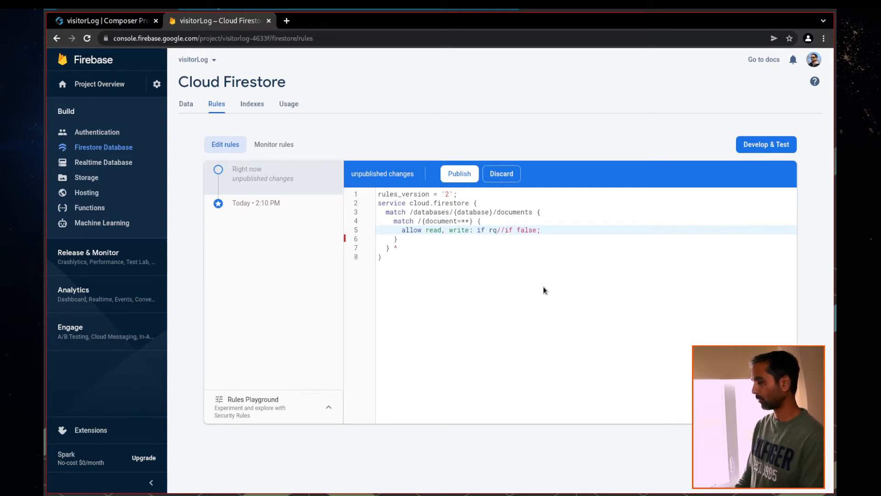
pyautogui.press('BackSpace')
pyautogui.press('Down')
pyautogui.press('Return')
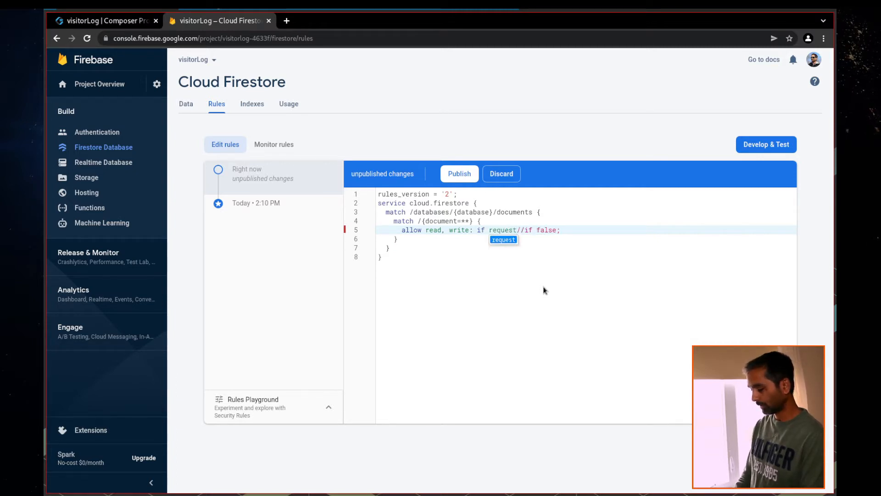
pyautogui.write('.auth.')
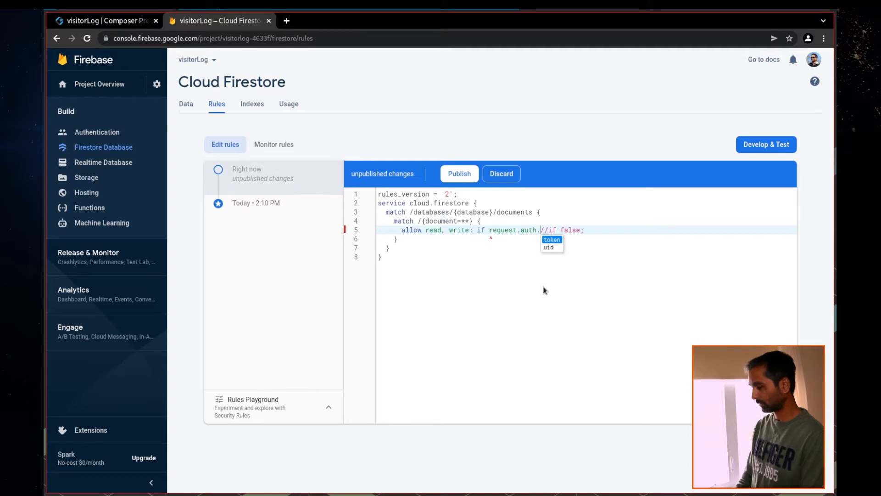
pyautogui.press('Return')
pyautogui.write('!=')
pyautogui.press('BackSpace')
pyautogui.press('BackSpace')
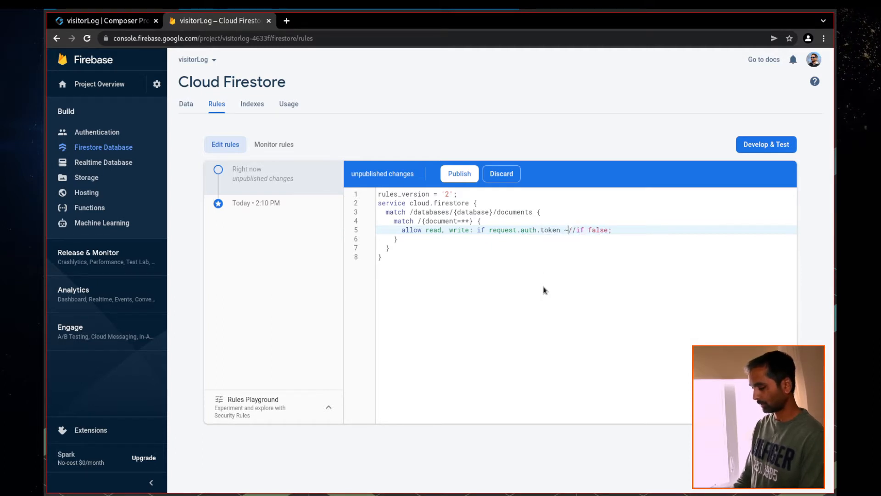
pyautogui.write('!')
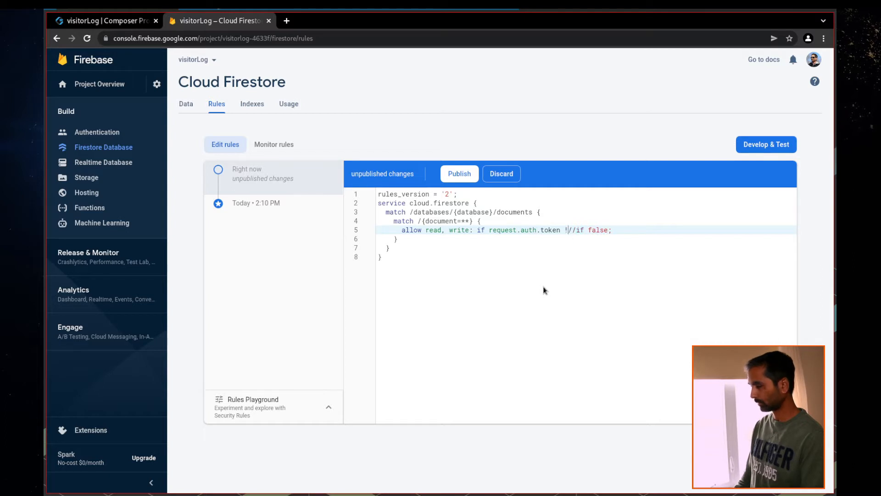
pyautogui.write('= null')
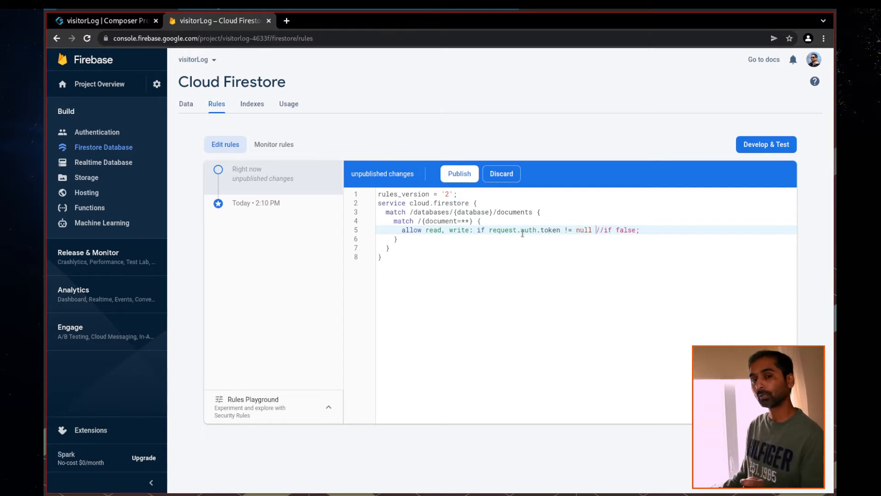
# Publish the request.auth.token != null rule, review the data and users, then return to AppGyver
pyautogui.click(443, 177)
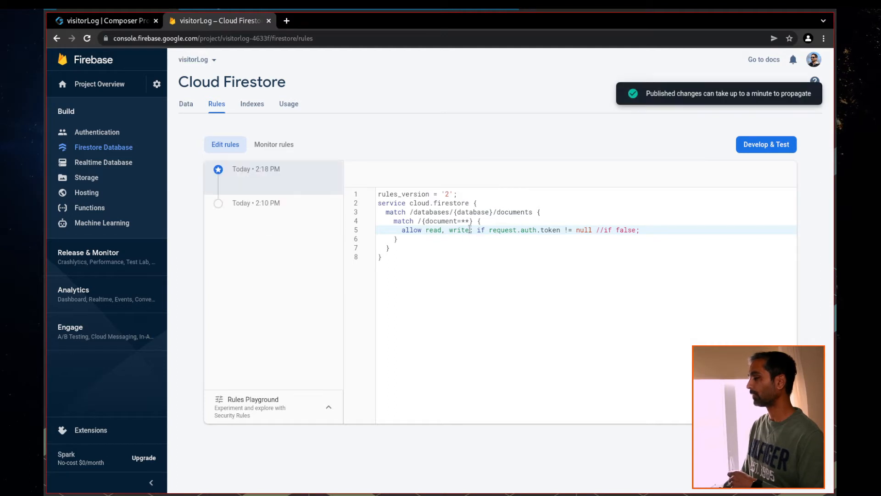
pyautogui.moveTo(477, 230); pyautogui.dragTo(556, 230)
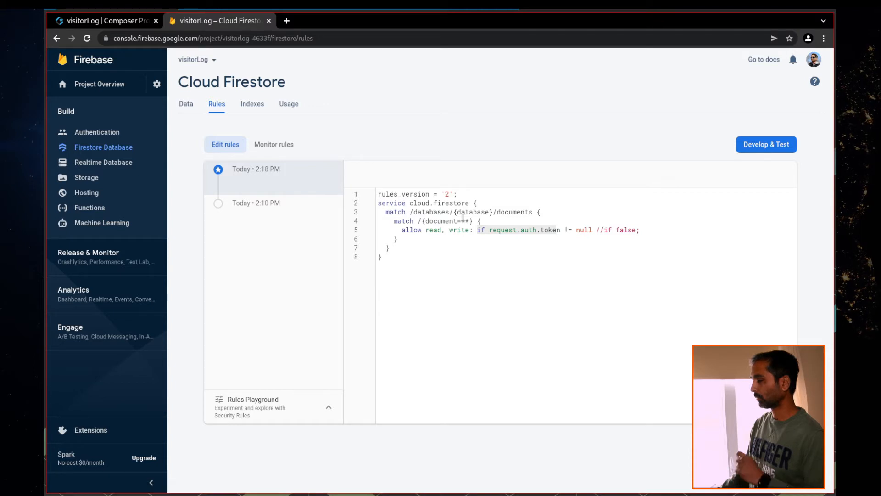
pyautogui.click(188, 104)
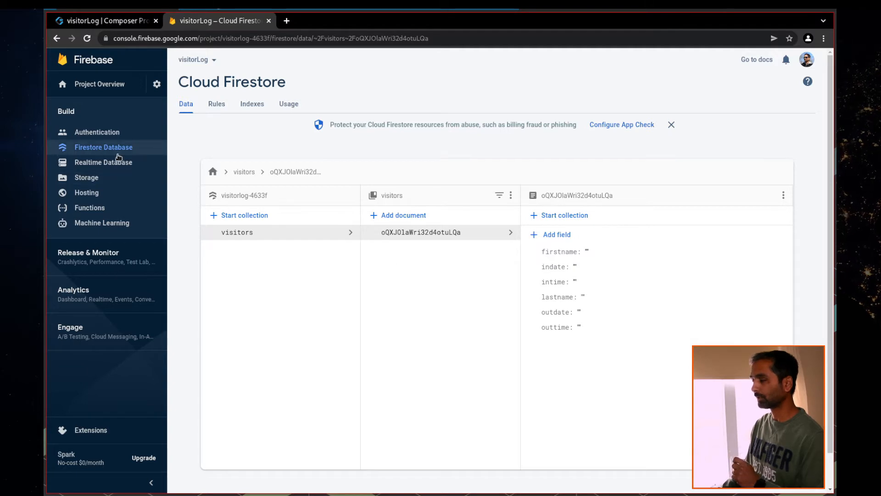
pyautogui.click(98, 133)
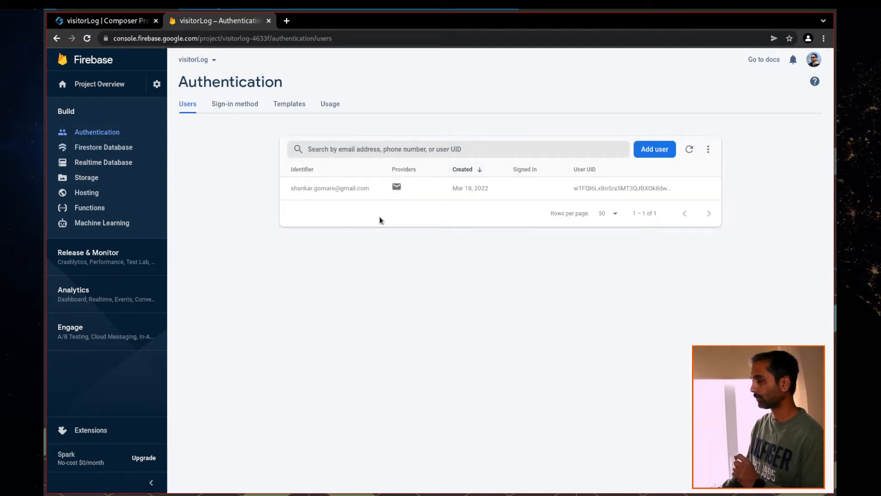
pyautogui.click(98, 148)
pyautogui.hotkey('ctrl', 'shift', 'Tab')
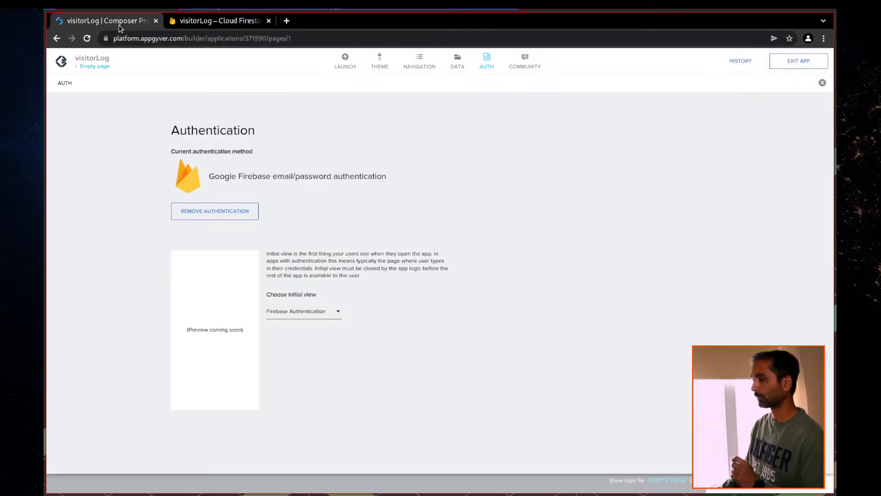
# Remove the Headline title and placeholder text paragraph from the default page
pyautogui.click(479, 70)
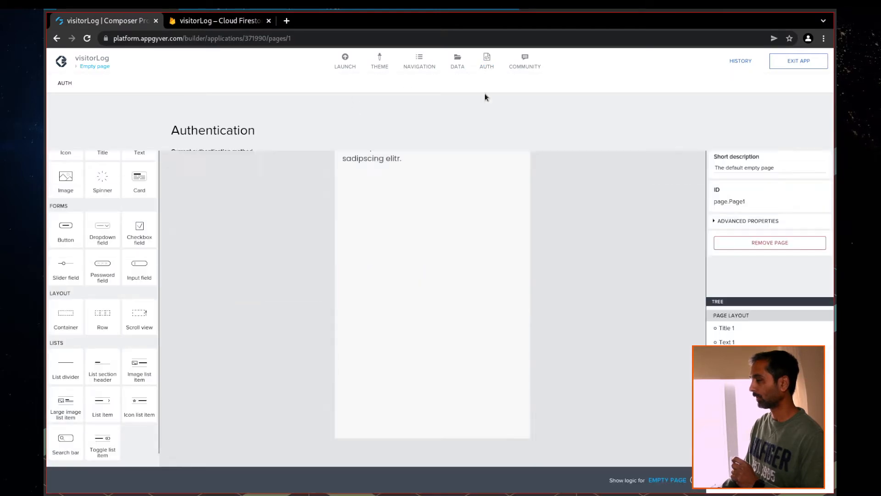
pyautogui.click(725, 328)
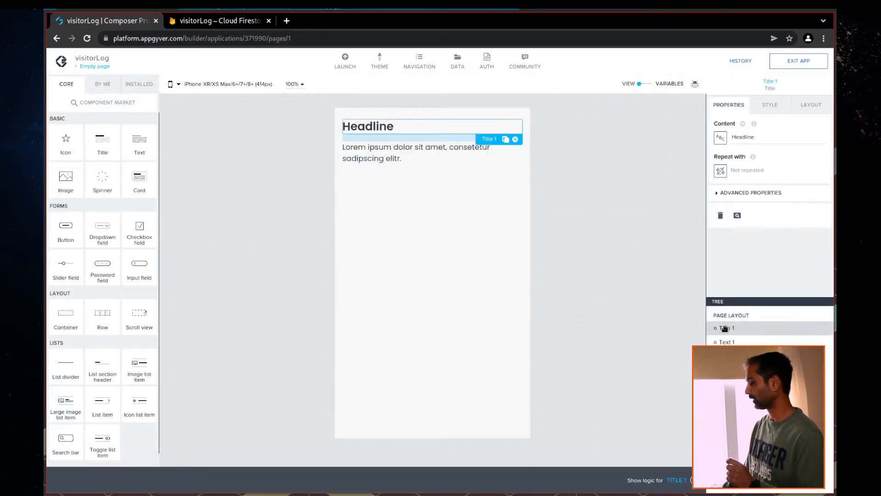
pyautogui.click(721, 217)
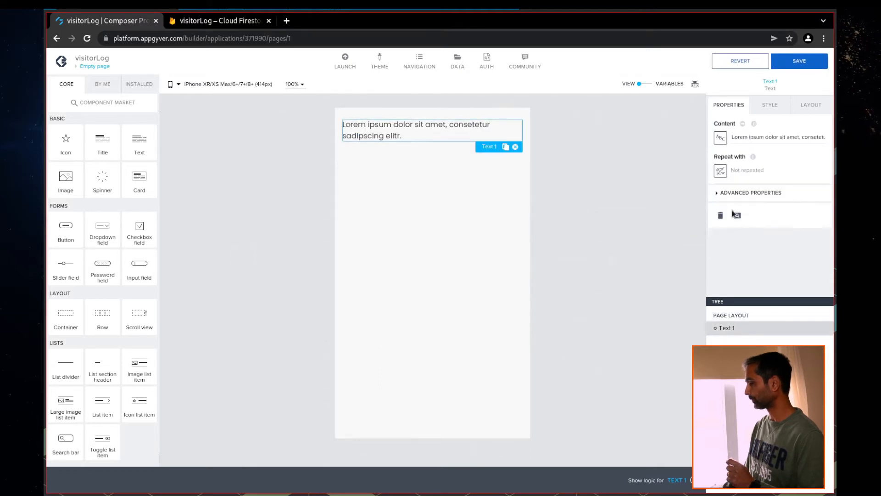
pyautogui.click(720, 217)
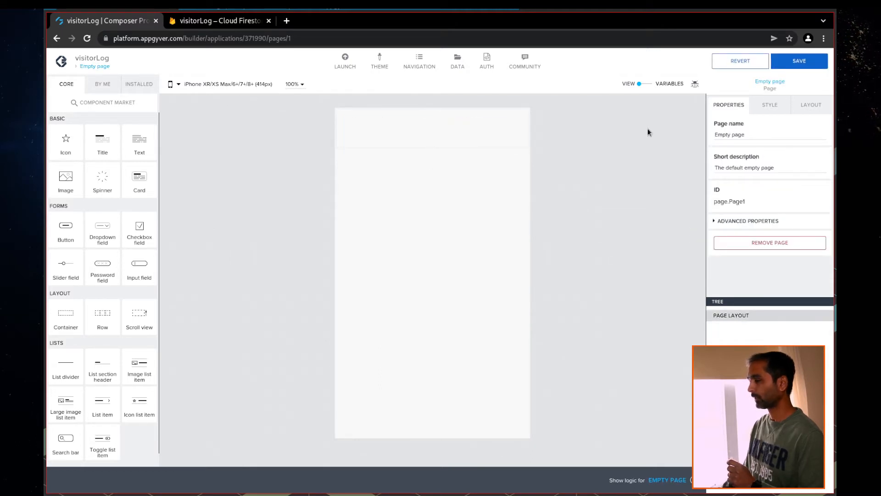
# Rename the page to Userlist, save the app, and view all pages
pyautogui.tripleClick(752, 133)
pyautogui.write('Userlist')
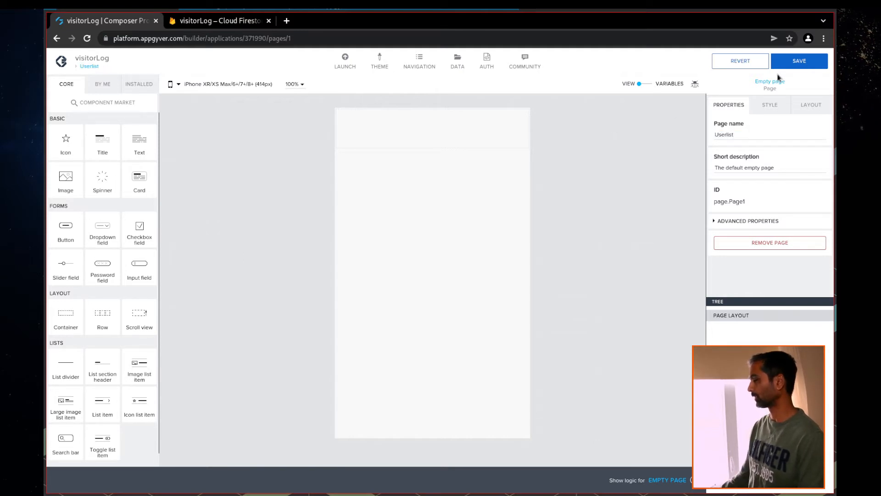
pyautogui.click(791, 62)
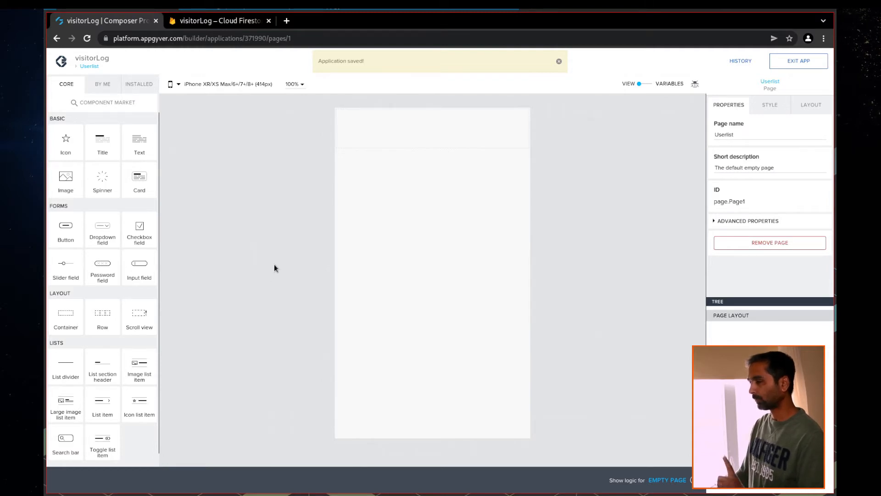
pyautogui.click(89, 67)
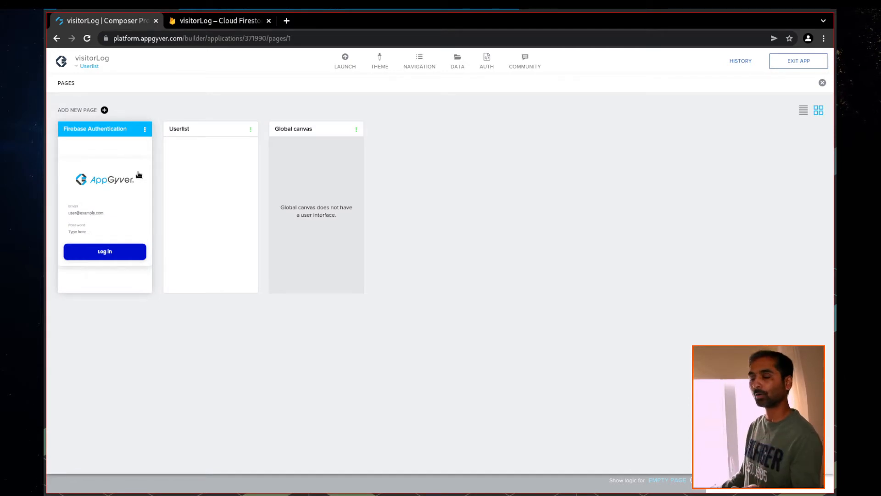
# Show the Firebase Authentication page's Log in button logic, rearrange its nodes, and open Flow Function Market
pyautogui.click(112, 170)
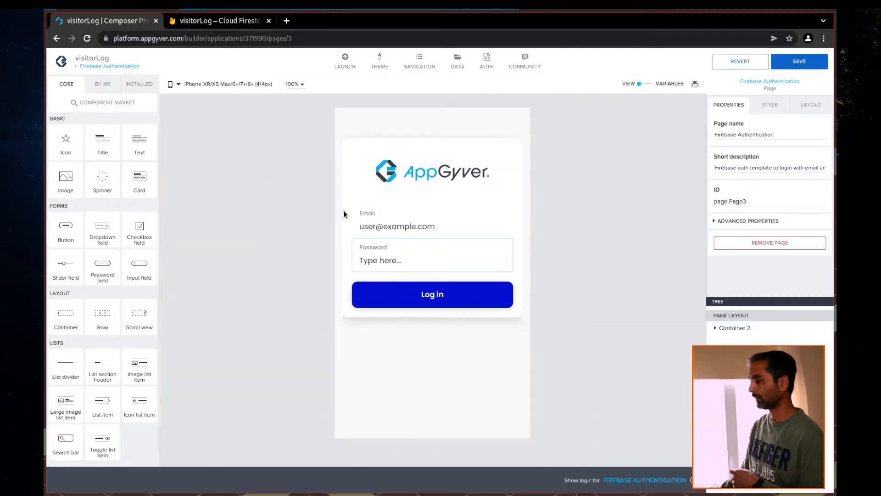
pyautogui.click(407, 300)
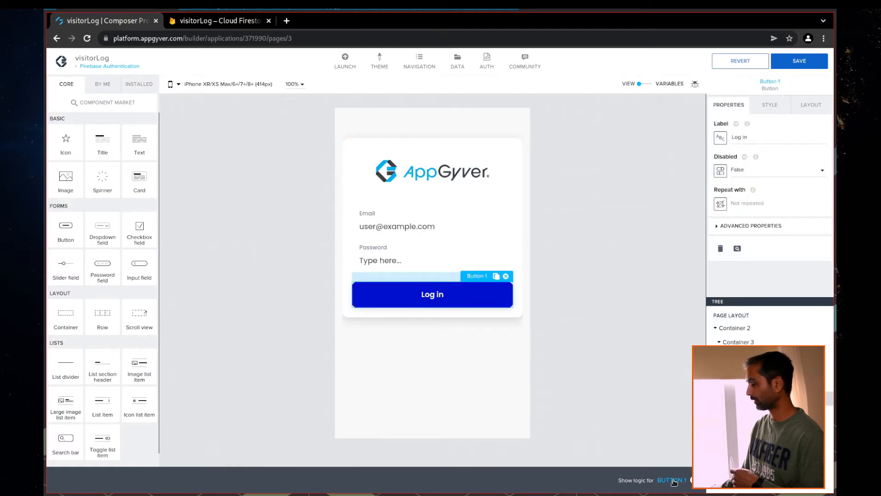
pyautogui.click(670, 480)
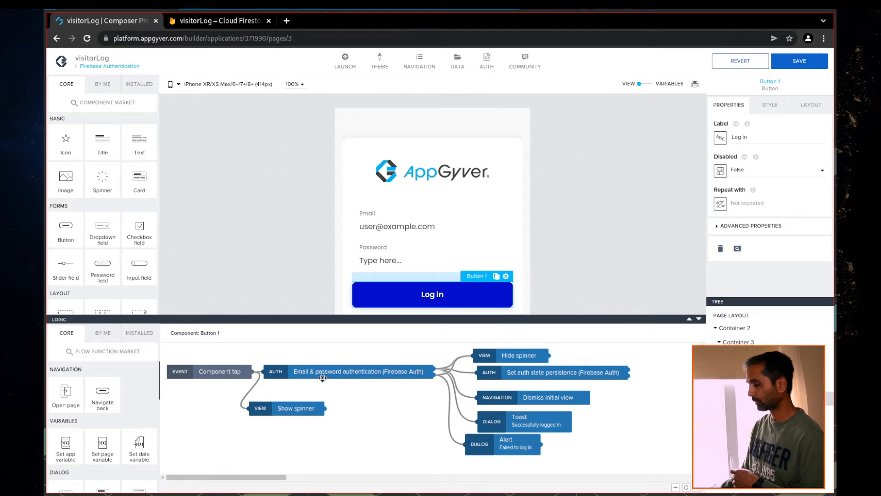
pyautogui.moveTo(299, 408); pyautogui.dragTo(261, 429)
pyautogui.moveTo(325, 375); pyautogui.dragTo(346, 408)
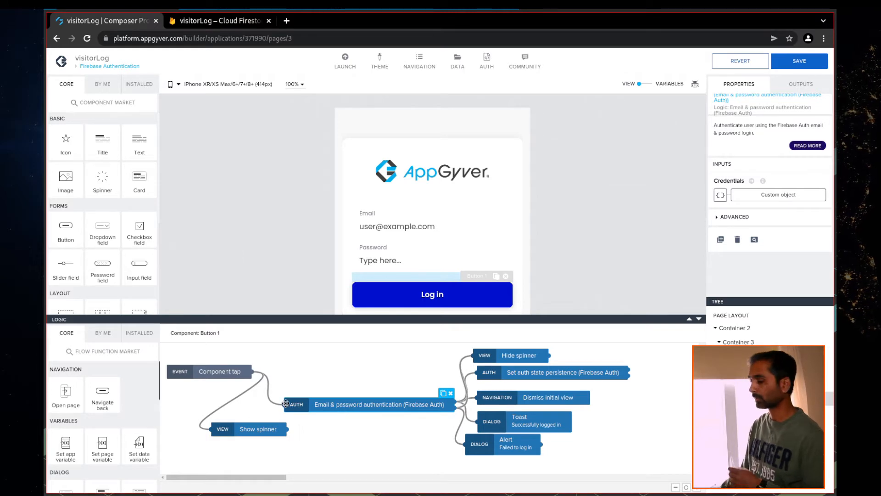
pyautogui.click(94, 356)
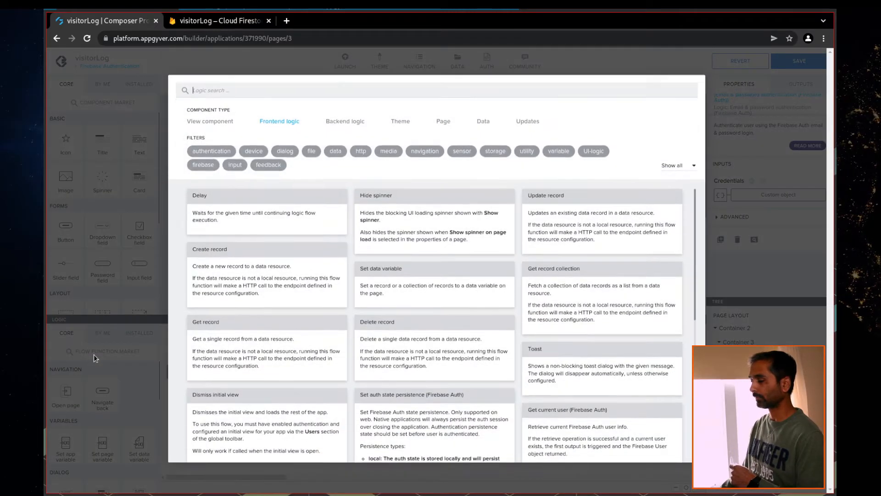
# Search the Flow Function Market for 'firebase' and install Initialize Firebase
pyautogui.write('firebase')
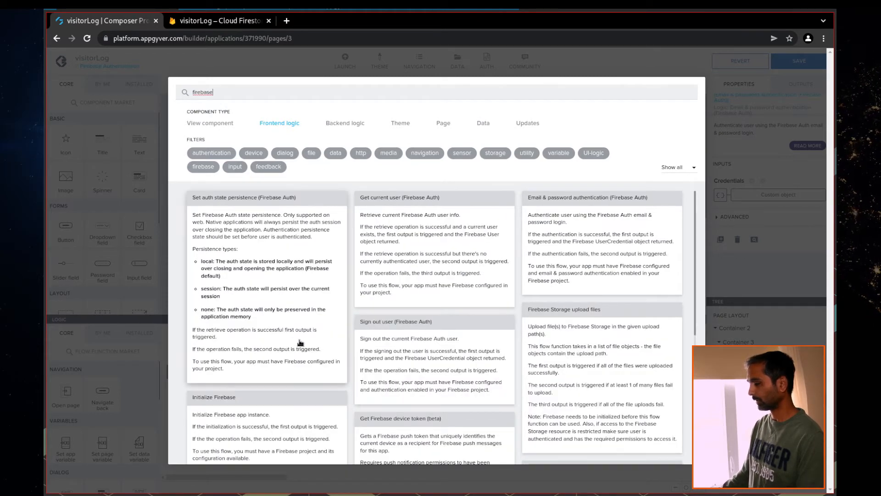
pyautogui.scroll(-1, 294, 352)
pyautogui.click(253, 382)
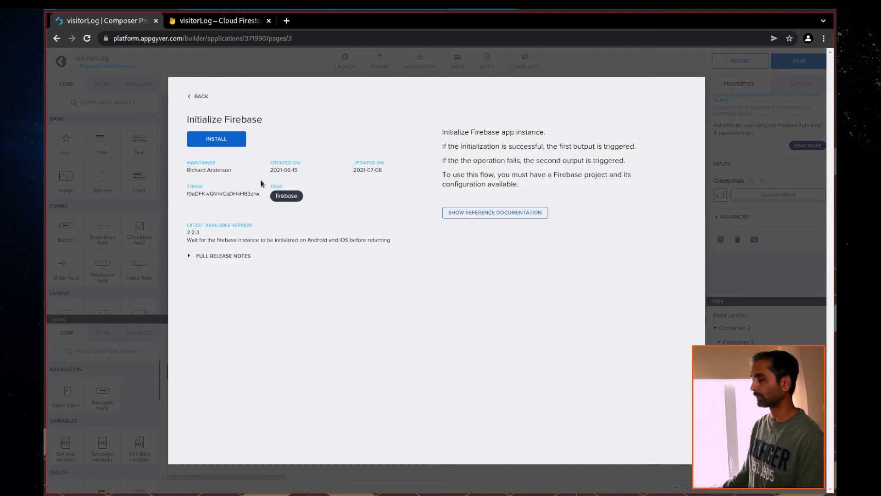
pyautogui.click(220, 139)
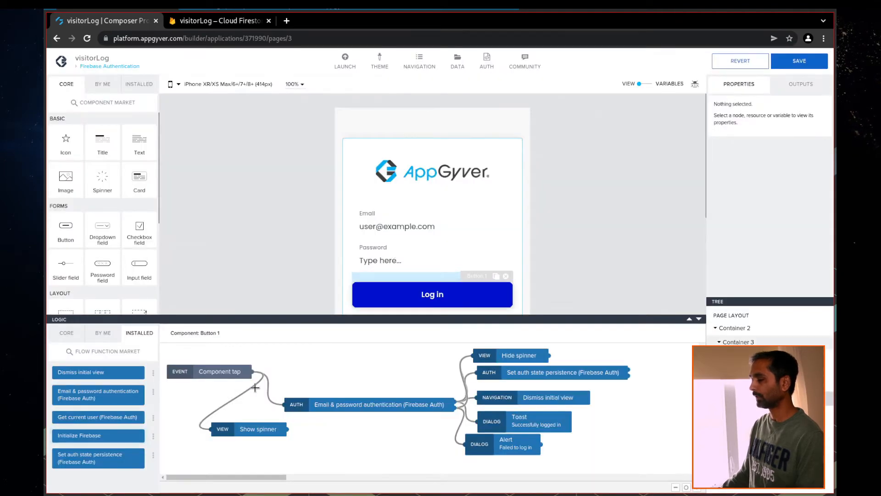
# Insert Initialize Firebase between the Component tap event and email & password authentication
pyautogui.click(269, 391)
pyautogui.press('Delete')
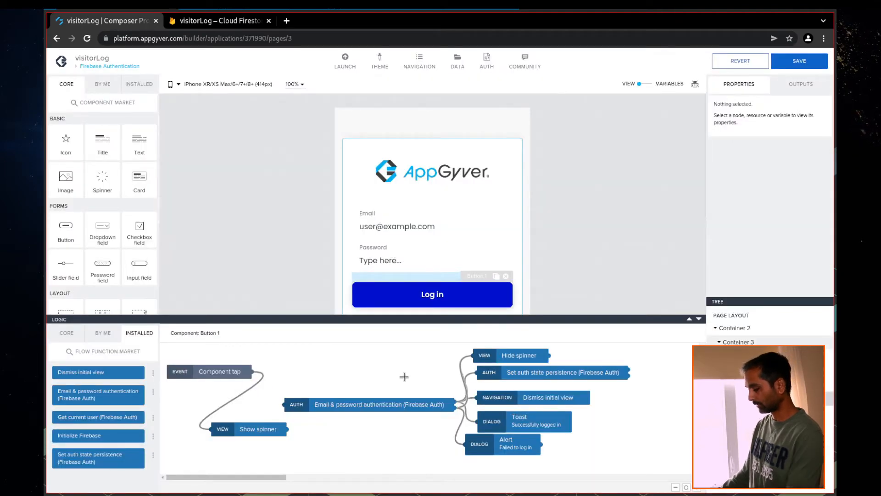
pyautogui.moveTo(91, 435); pyautogui.dragTo(345, 367)
pyautogui.moveTo(252, 370); pyautogui.dragTo(296, 367)
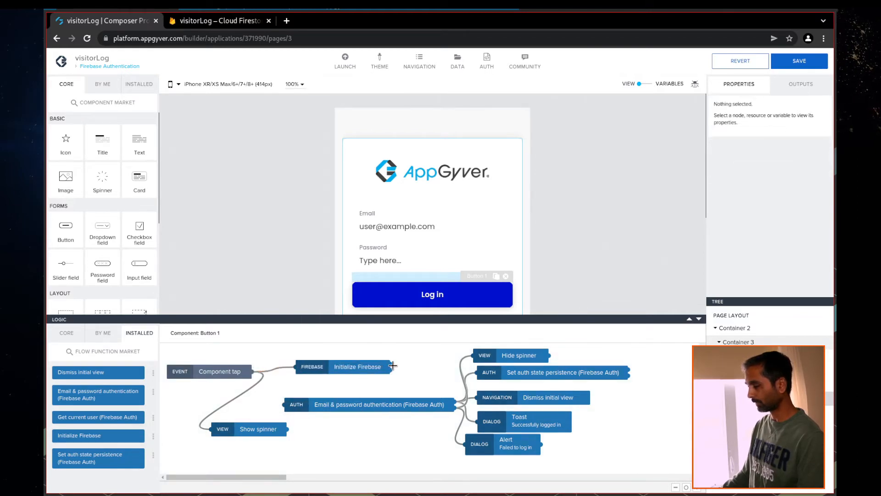
pyautogui.moveTo(390, 363); pyautogui.dragTo(285, 404)
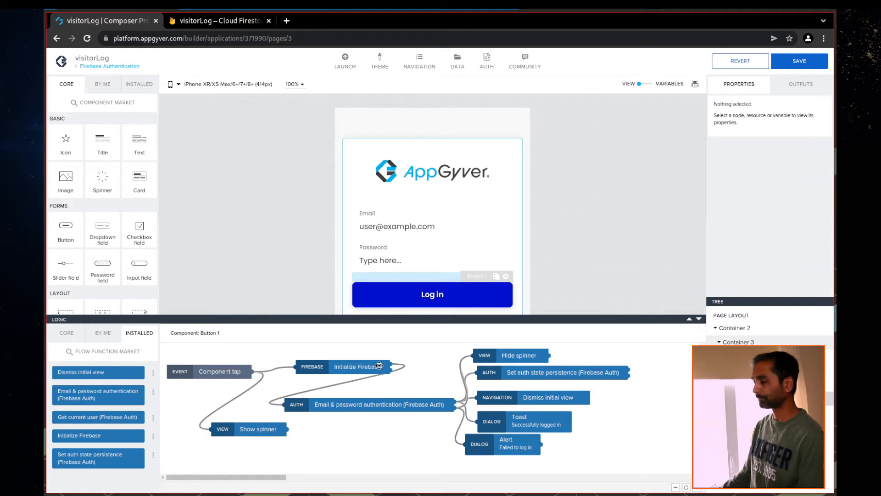
# Save the updated login flow and bring up the Launch preview options
pyautogui.click(803, 68)
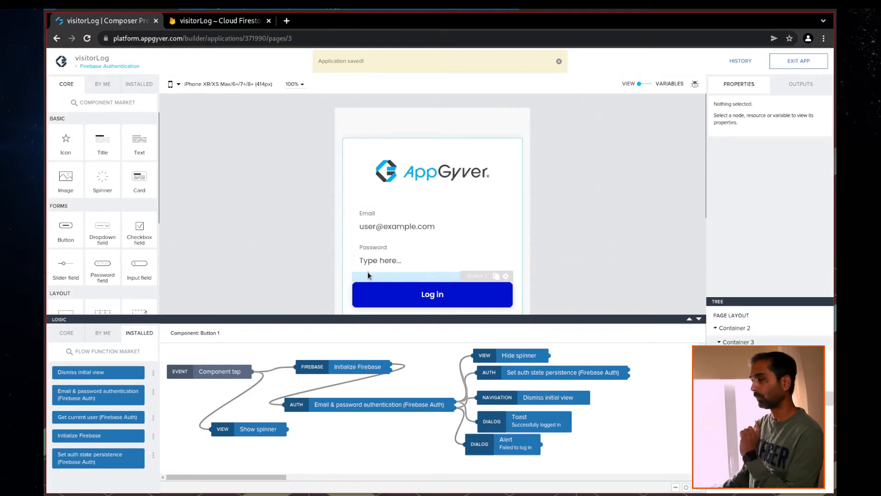
pyautogui.click(560, 62)
pyautogui.click(345, 60)
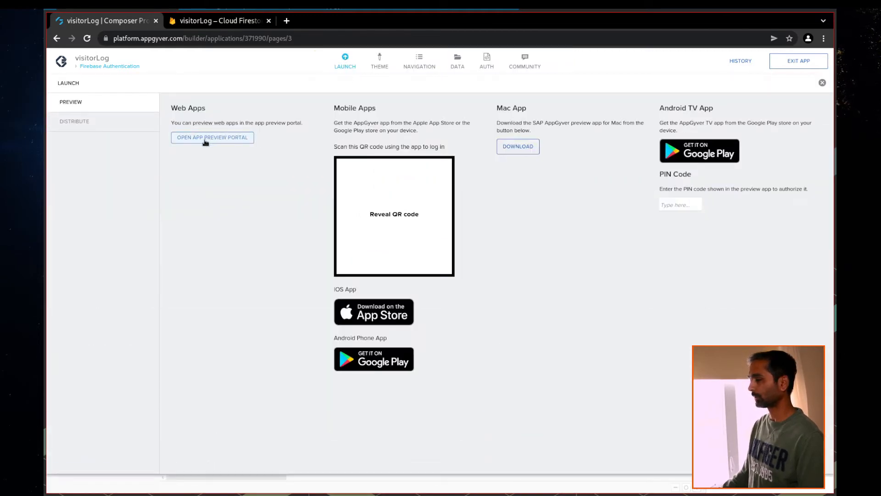
# Log in to the visitorLog web preview, reach the empty Userlist page, then return to Composer
pyautogui.click(205, 137)
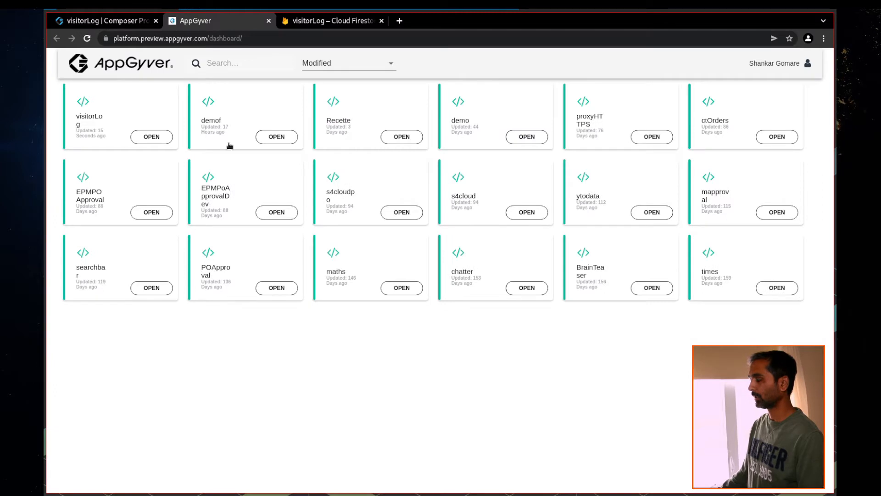
pyautogui.click(152, 137)
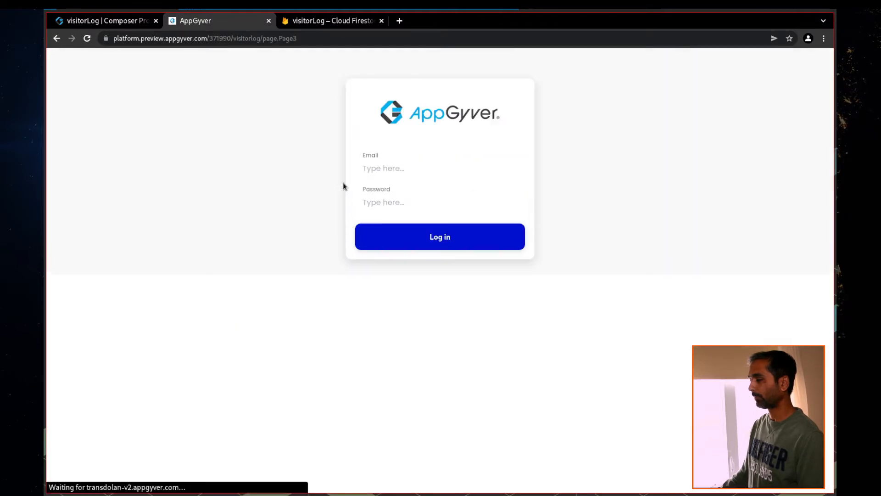
pyautogui.click(386, 169)
pyautogui.write('te')
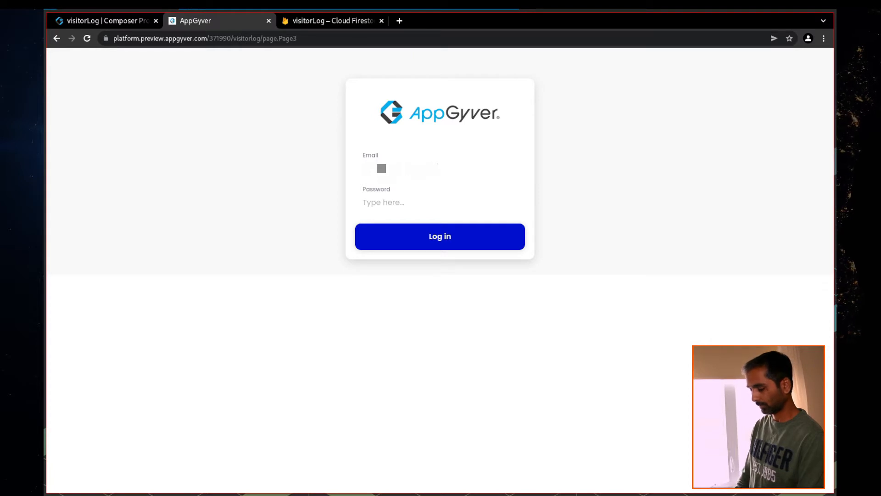
pyautogui.press('Tab')
pyautogui.write('••••••••')
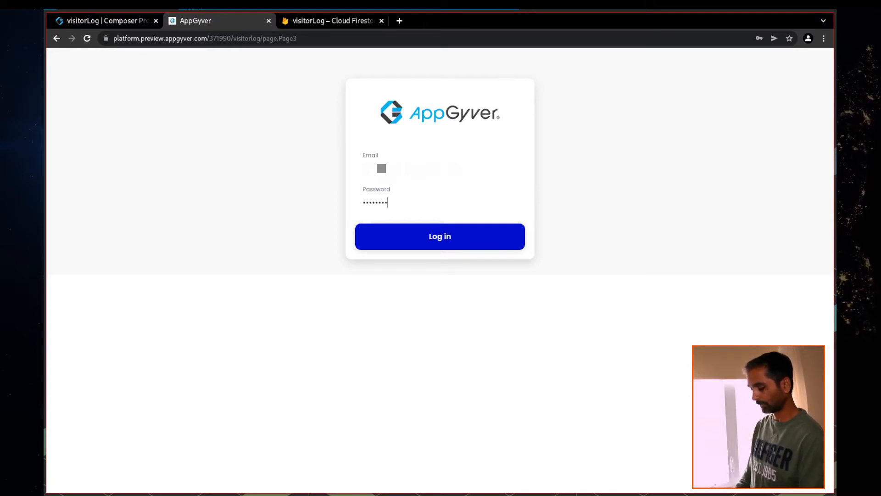
pyautogui.click(448, 246)
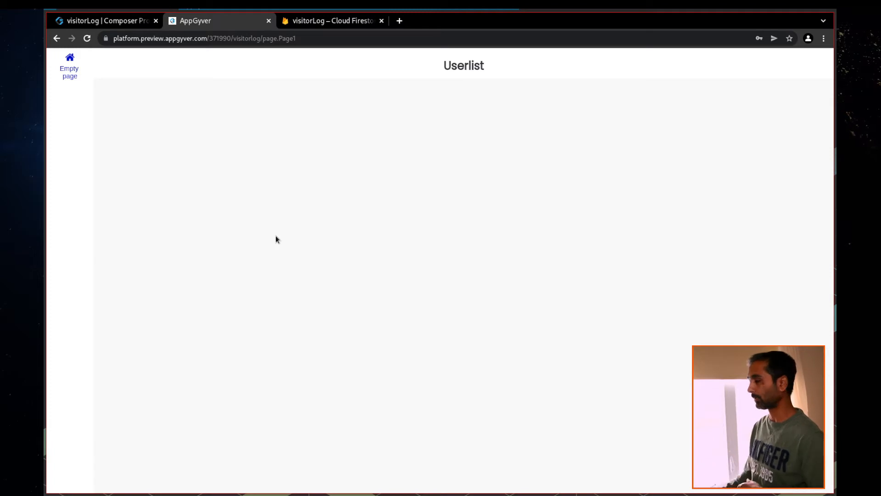
pyautogui.click(105, 23)
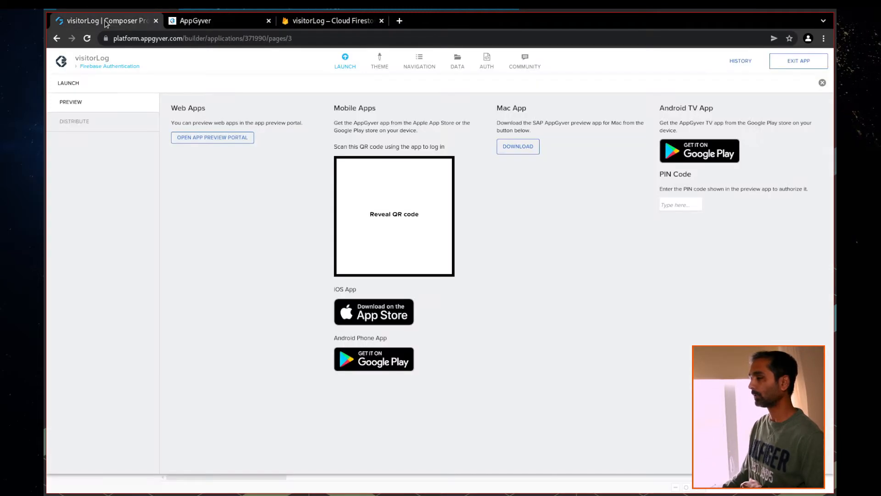
pyautogui.click(340, 68)
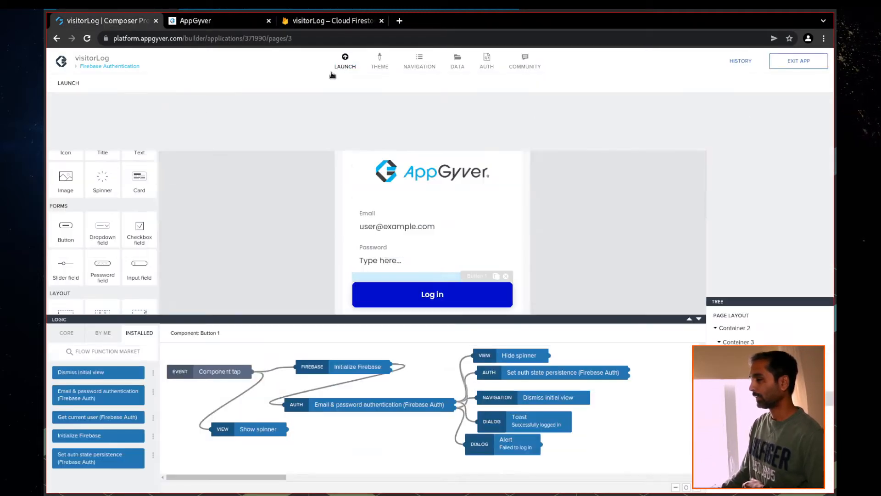
# Add a Container to the Userlist page layout and save the app
pyautogui.click(94, 64)
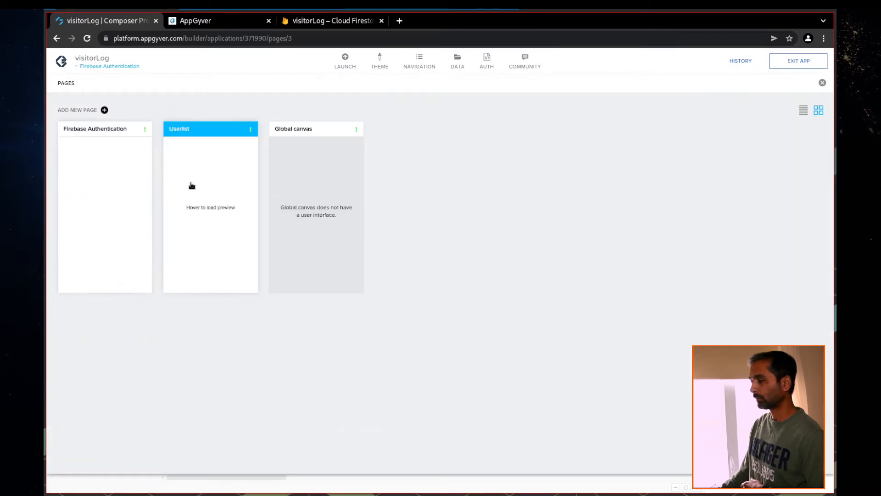
pyautogui.click(196, 184)
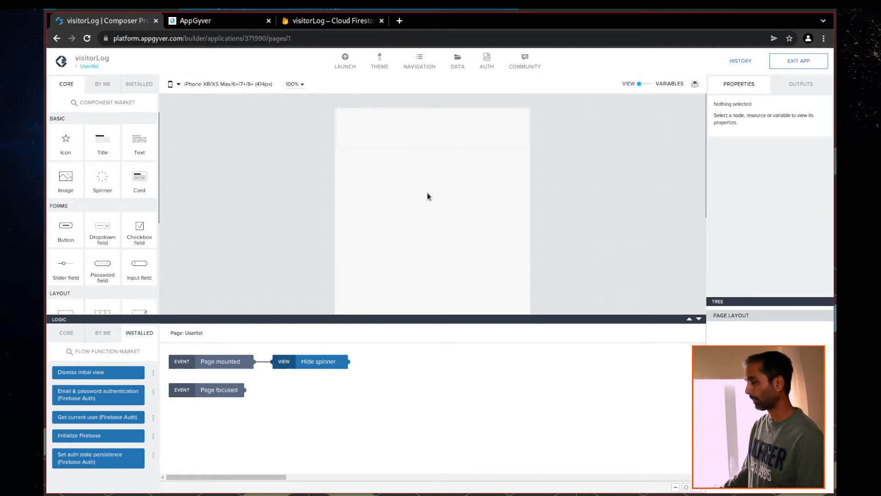
pyautogui.scroll(-2, 104, 233)
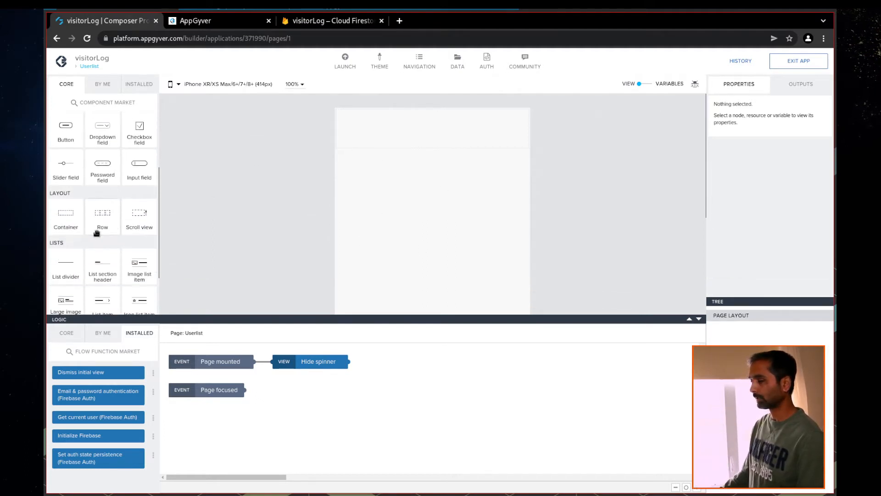
pyautogui.moveTo(69, 220); pyautogui.dragTo(730, 315)
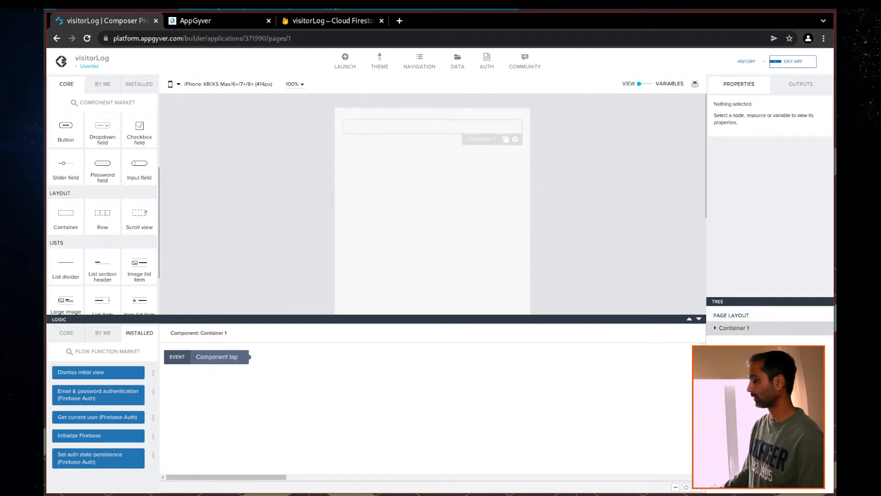
pyautogui.click(800, 60)
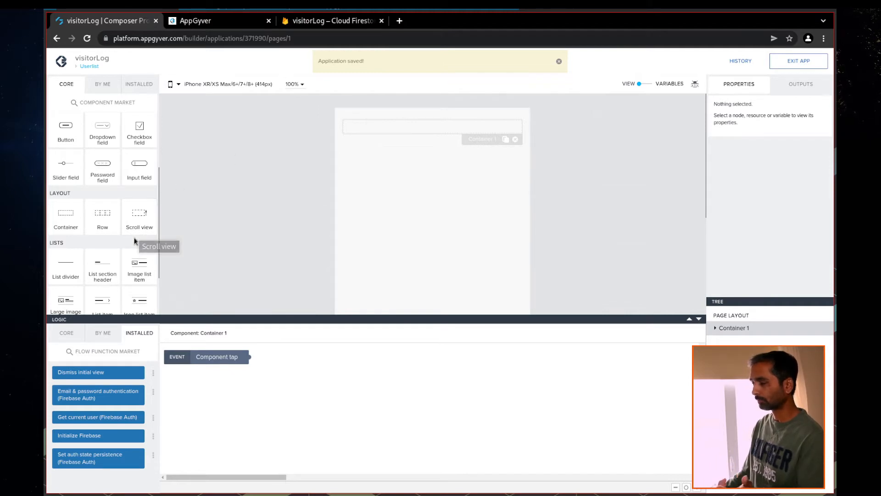
# Place a List item inside Container 1 and save again
pyautogui.scroll(-2, 140, 277)
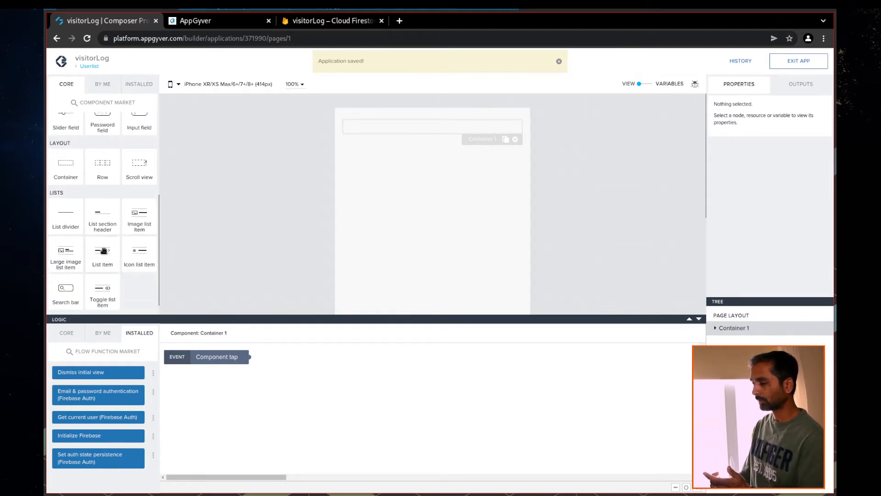
pyautogui.moveTo(107, 260); pyautogui.dragTo(749, 332)
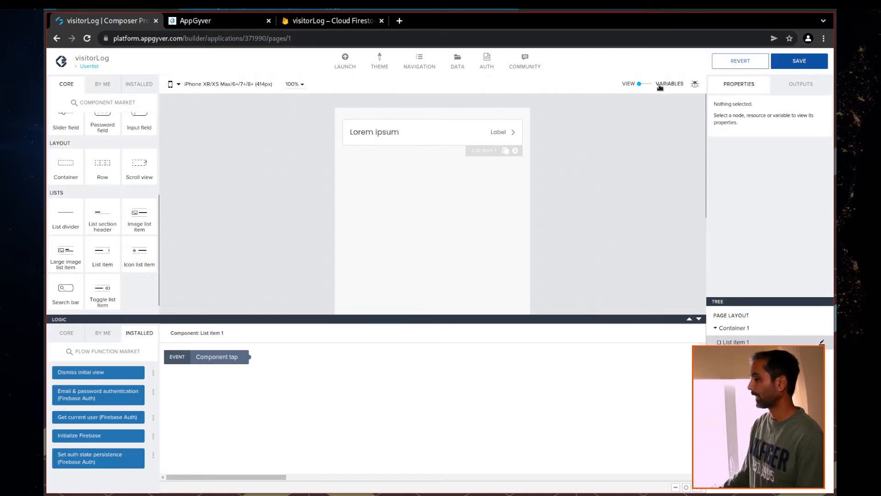
pyautogui.click(818, 62)
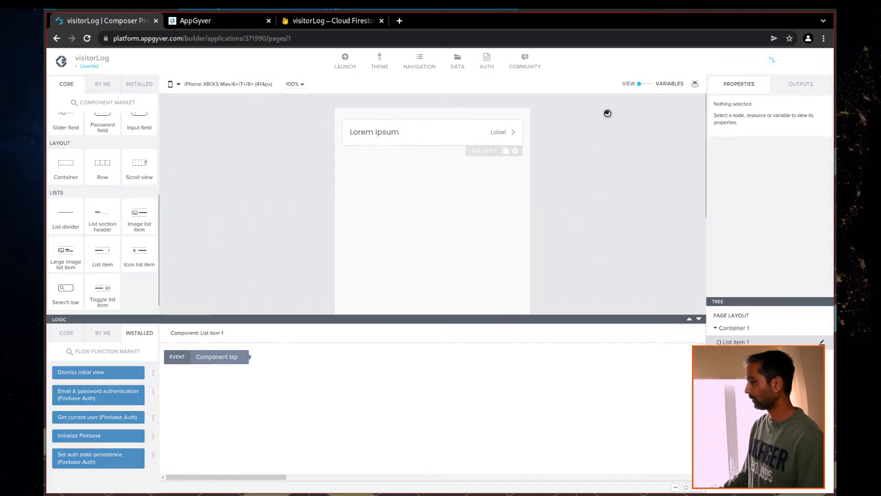
# Create and save a visitorLog1 data variable from the visitorLog resource on Userlist
pyautogui.click(649, 84)
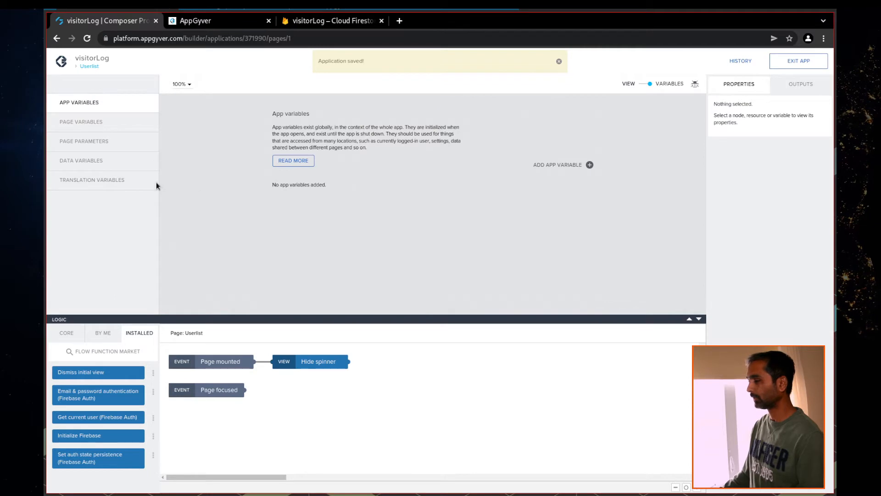
pyautogui.click(91, 163)
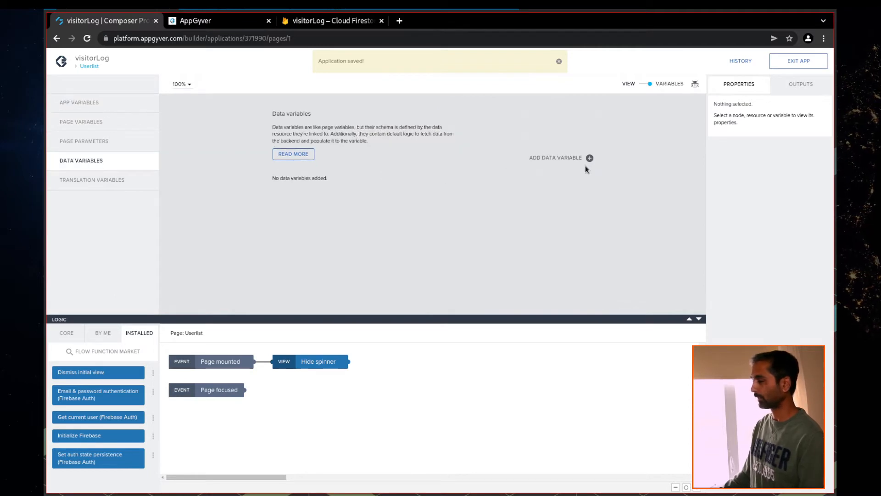
pyautogui.click(590, 158)
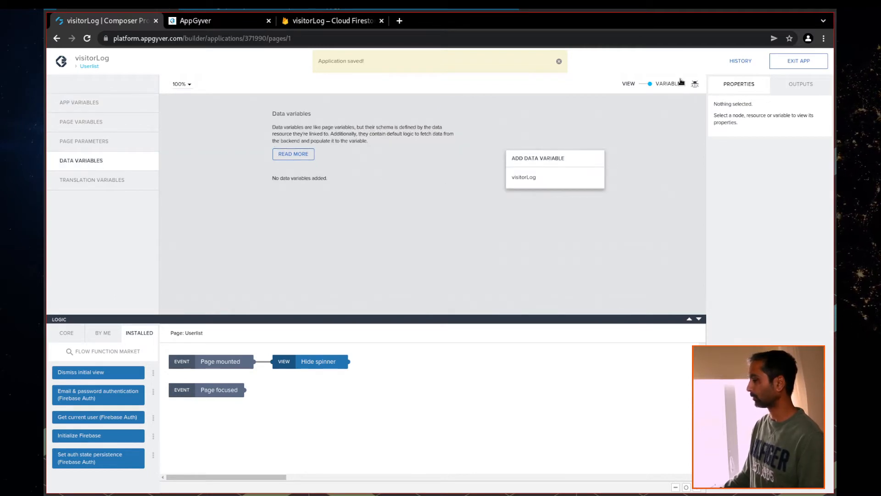
pyautogui.click(521, 181)
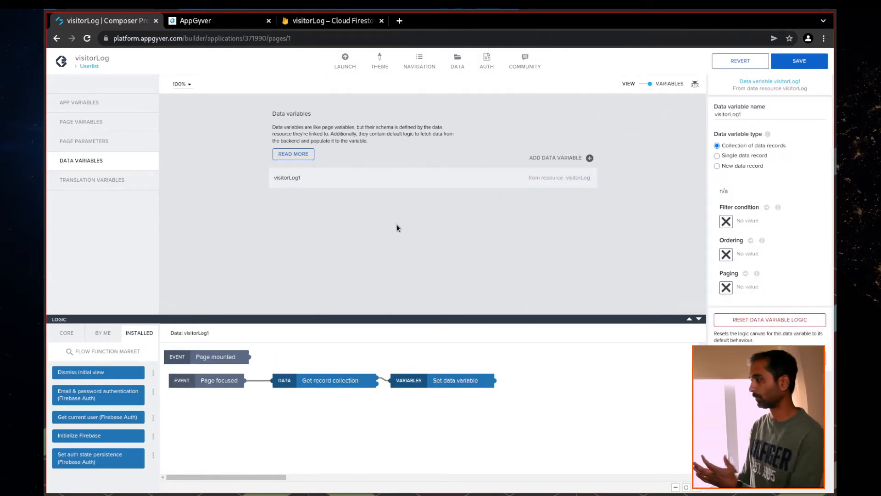
pyautogui.click(798, 67)
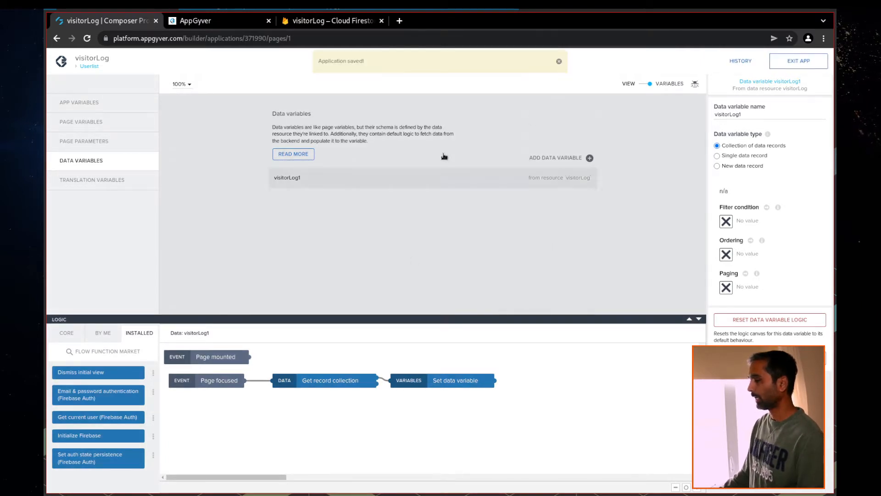
pyautogui.click(642, 85)
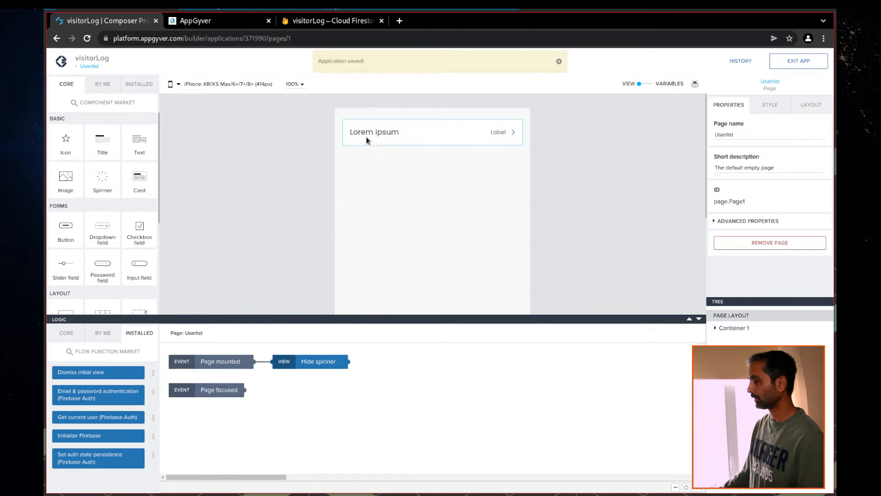
# Make the list item repeat over the visitorLog1 data variable records
pyautogui.click(389, 140)
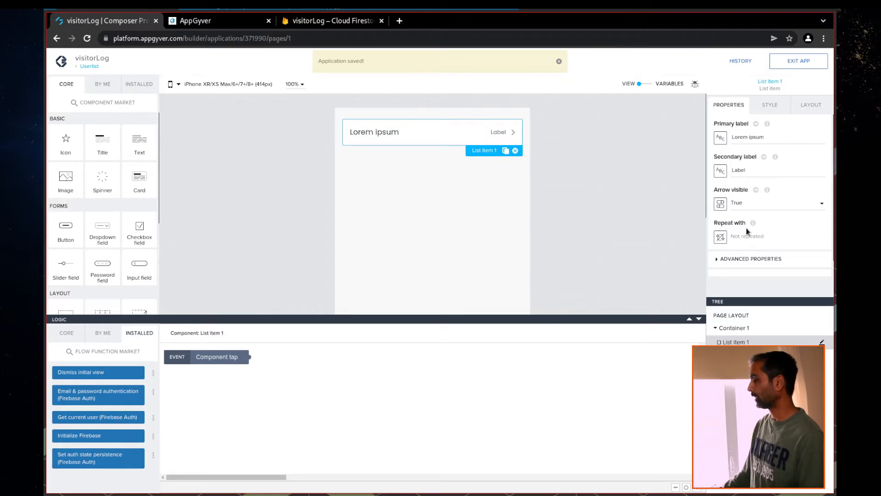
pyautogui.click(720, 239)
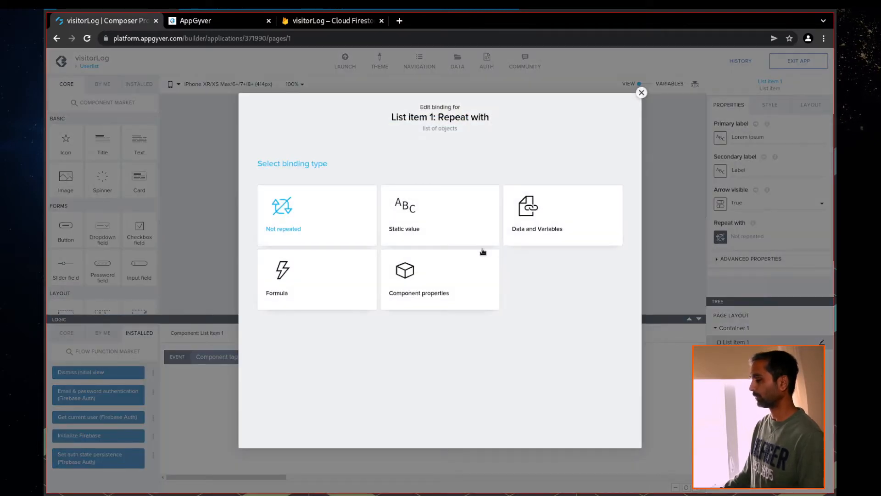
pyautogui.click(534, 229)
pyautogui.click(326, 301)
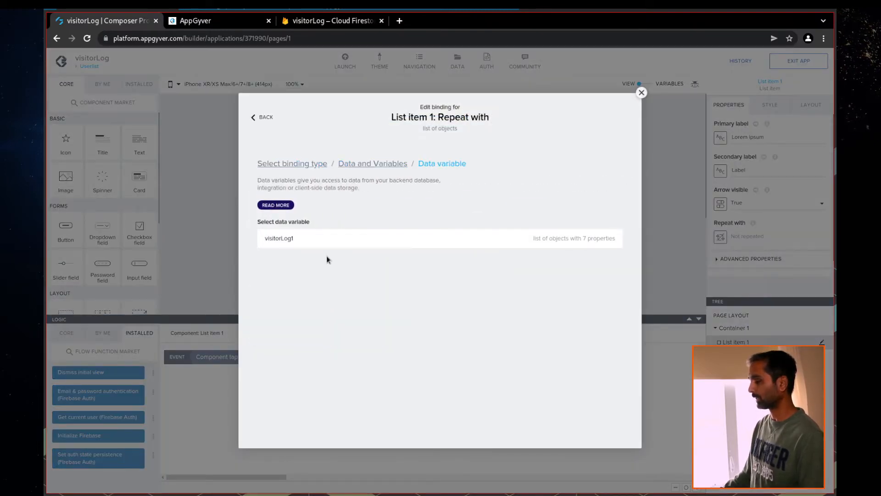
pyautogui.click(316, 240)
pyautogui.click(610, 271)
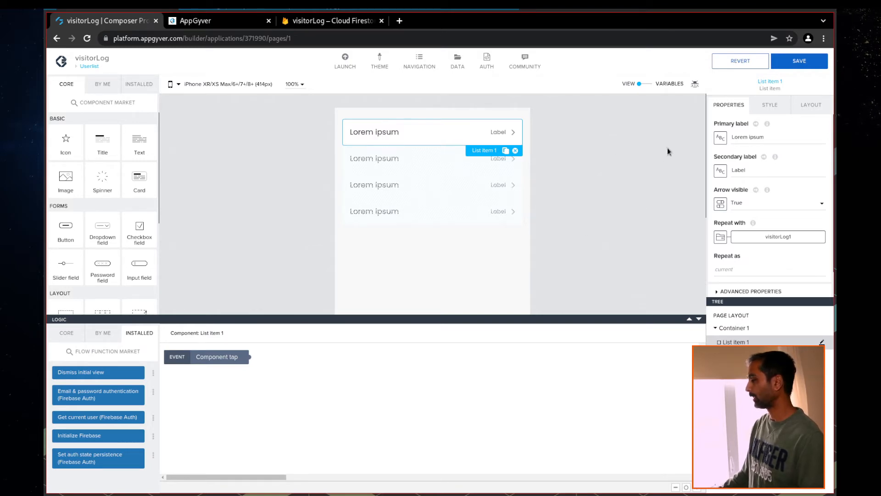
# Bind the primary label to current.firstname from the repeated data item
pyautogui.click(721, 137)
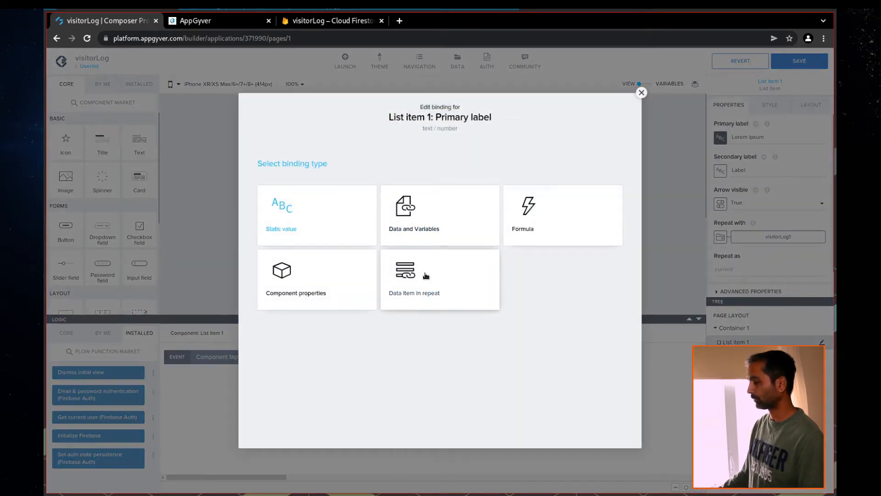
pyautogui.click(426, 272)
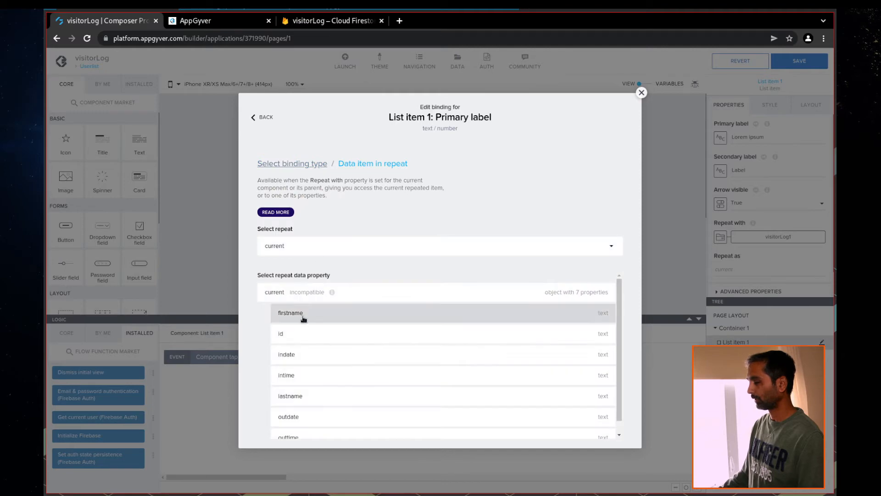
pyautogui.click(303, 315)
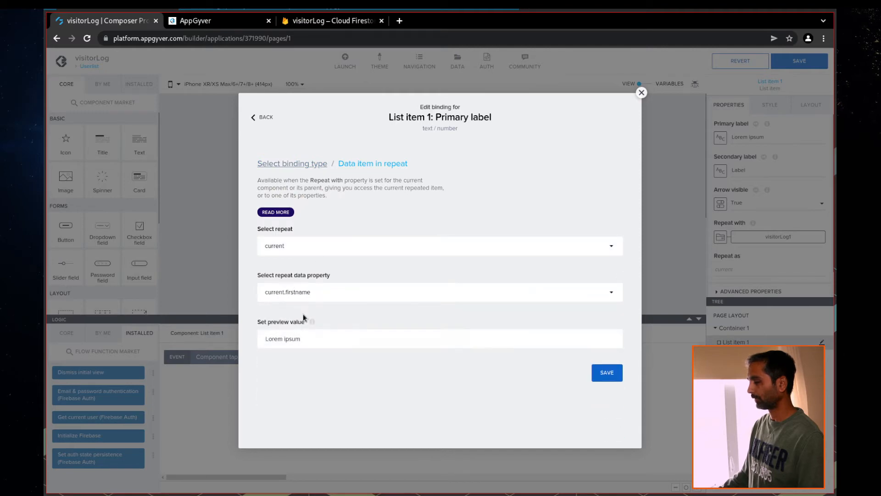
pyautogui.click(619, 376)
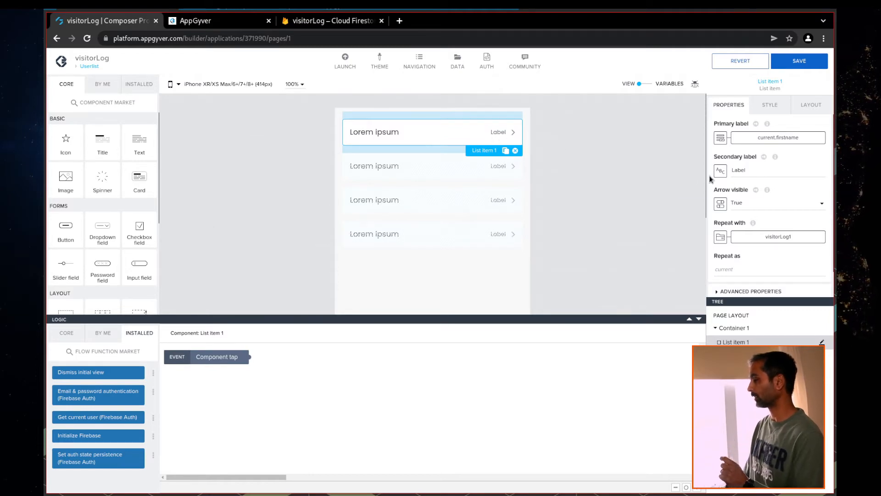
# Bind the secondary label to current.lastname and save the app
pyautogui.click(724, 172)
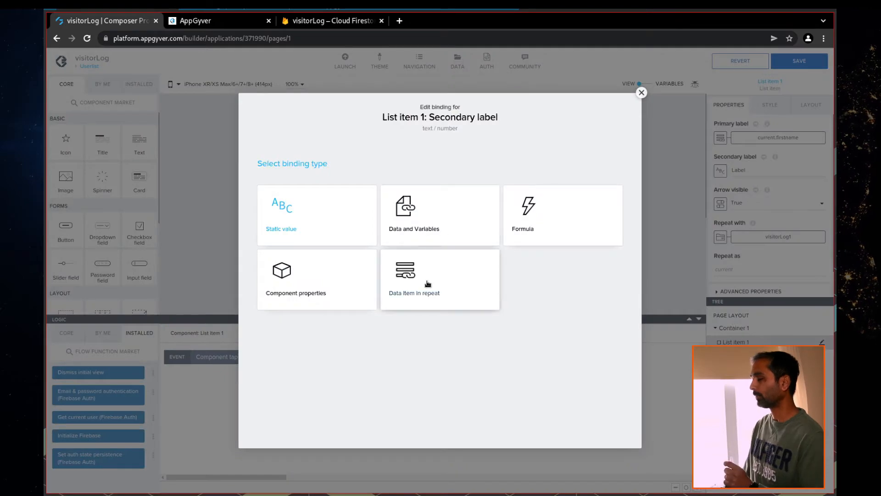
pyautogui.click(426, 282)
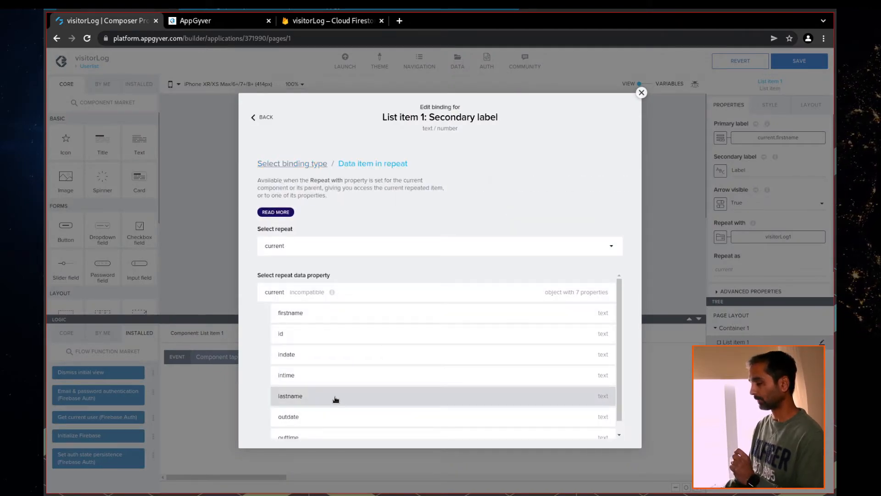
pyautogui.click(337, 398)
pyautogui.click(607, 372)
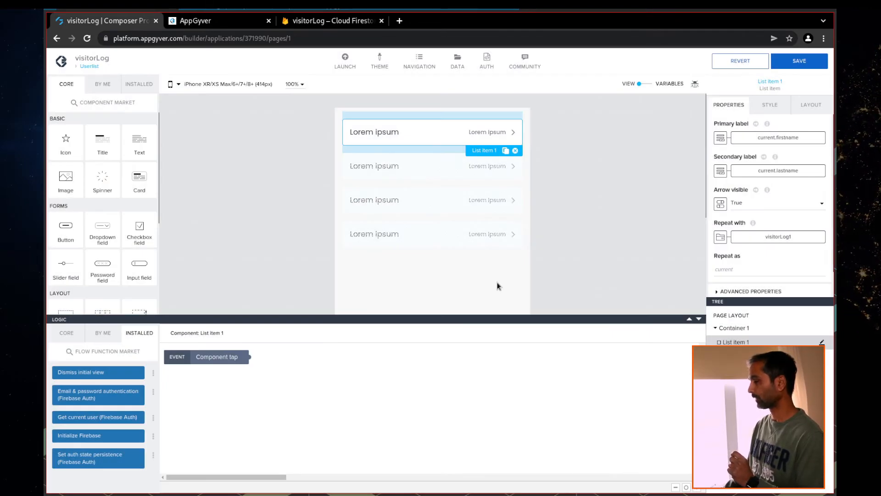
pyautogui.click(790, 66)
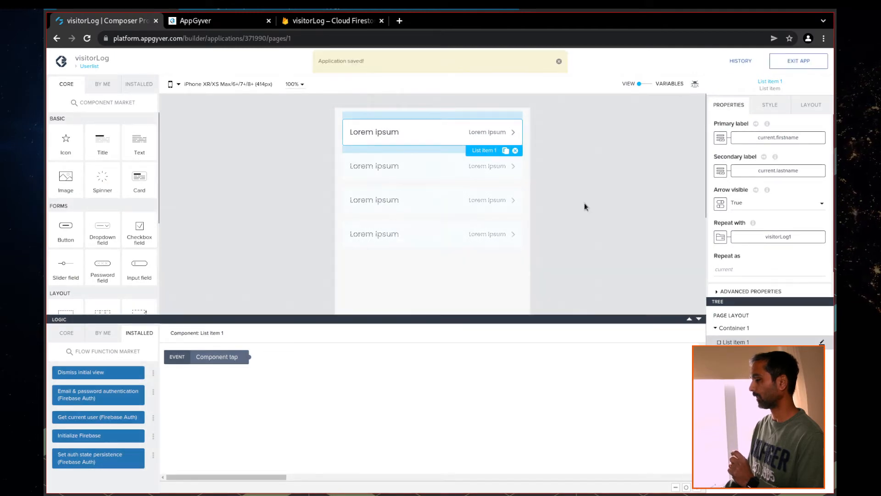
# Update the Firestore visitor document's firstname value to ATest
pyautogui.click(228, 23)
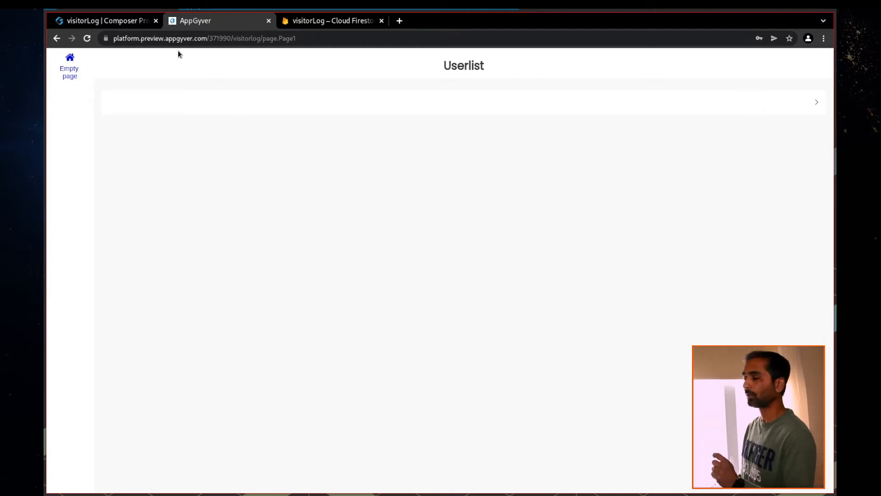
pyautogui.click(332, 24)
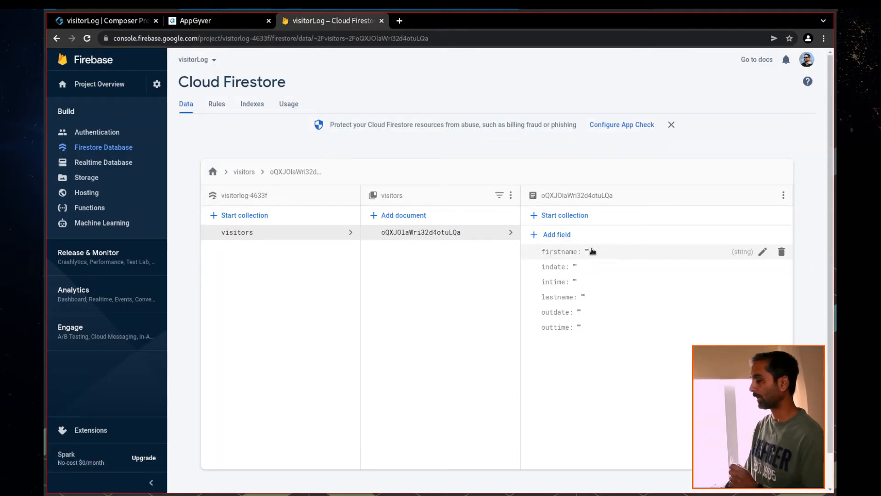
pyautogui.click(763, 251)
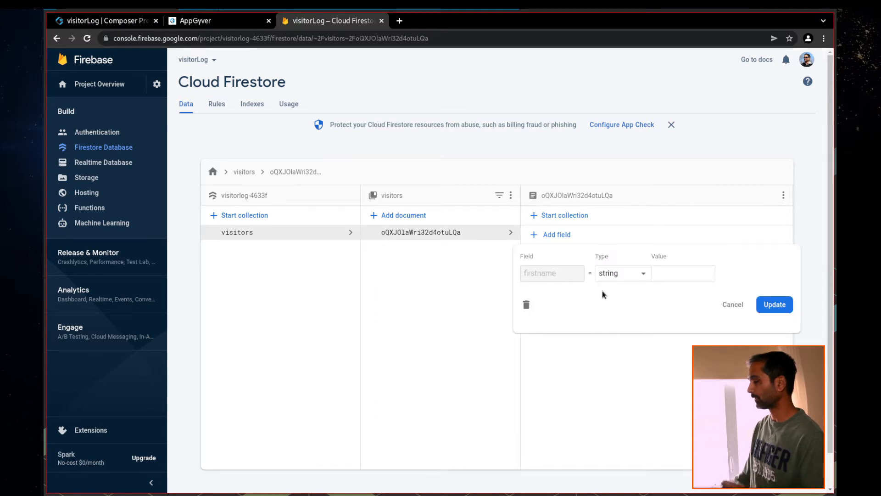
pyautogui.click(675, 273)
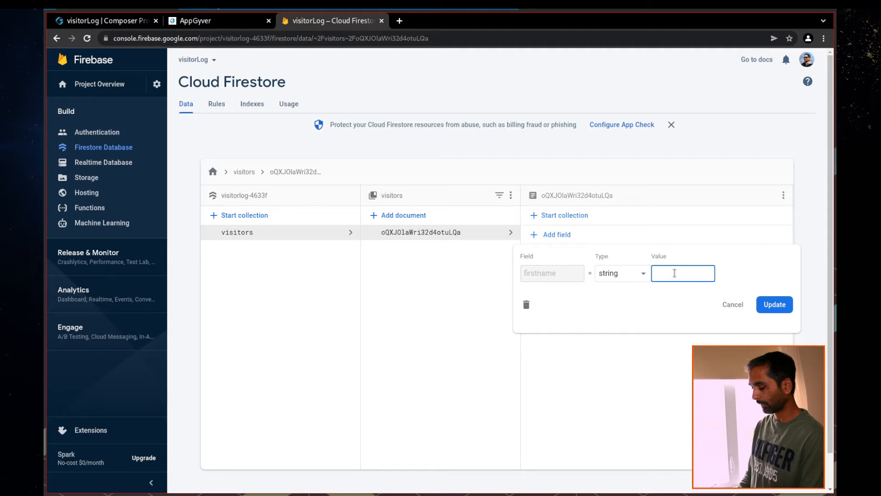
pyautogui.write('ATest')
pyautogui.click(775, 305)
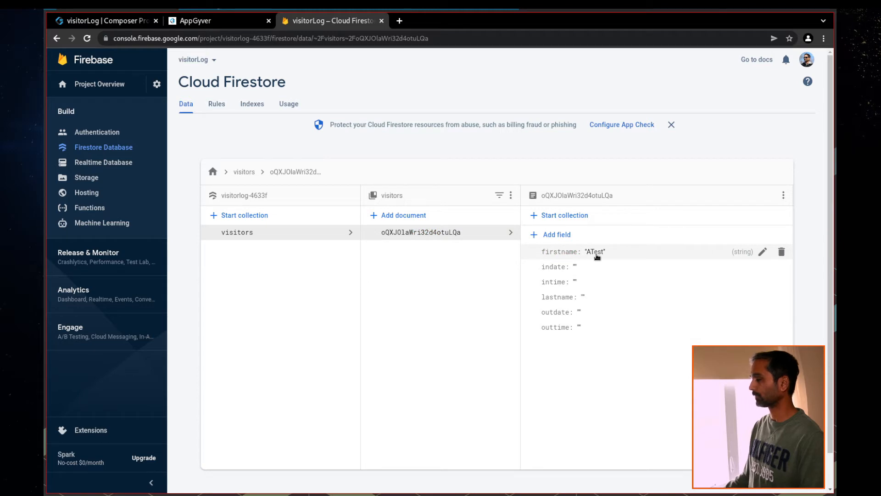
# Reload the app preview at page.Page3 to reach the login page
pyautogui.click(192, 21)
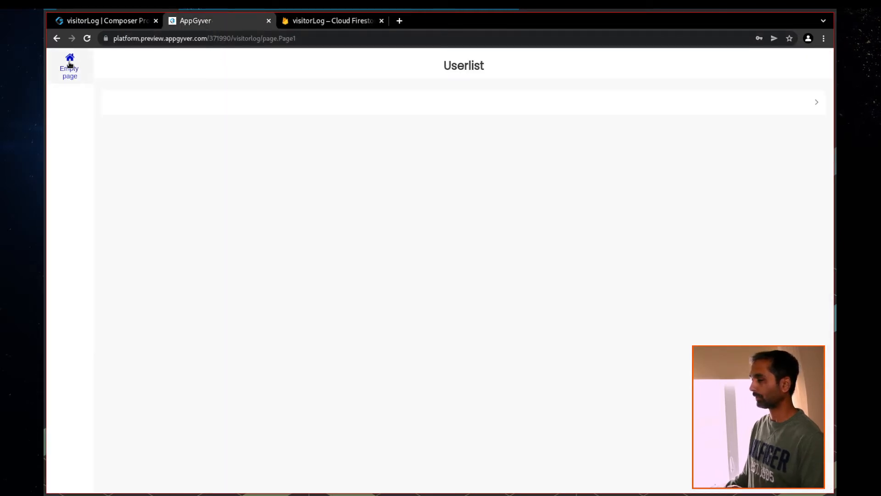
pyautogui.click(289, 40)
pyautogui.press('End')
pyautogui.press('BackSpace')
pyautogui.write('3')
pyautogui.press('Return')
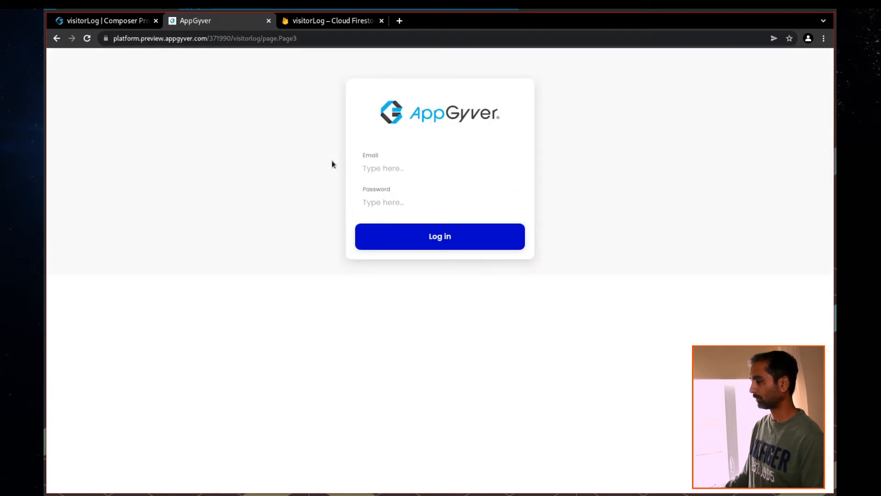
# Log in with email and password to see ATest listed, then return to Firestore
pyautogui.write('***')
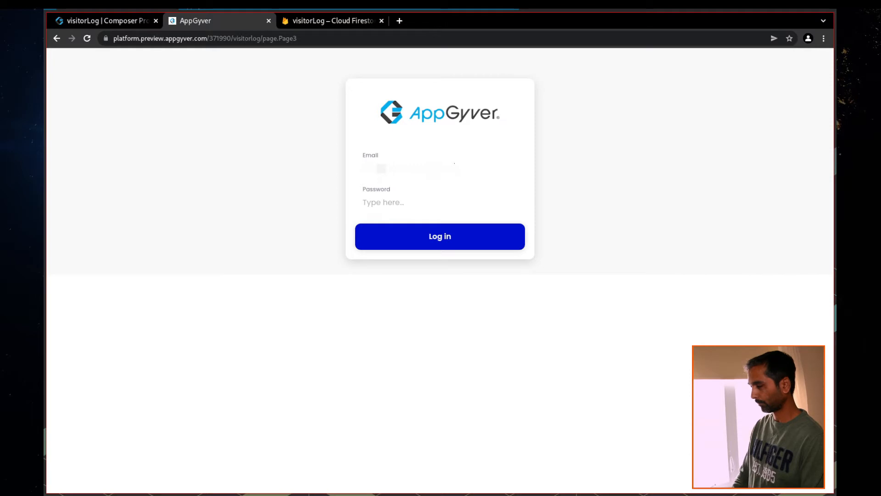
pyautogui.press('Tab')
pyautogui.write('••')
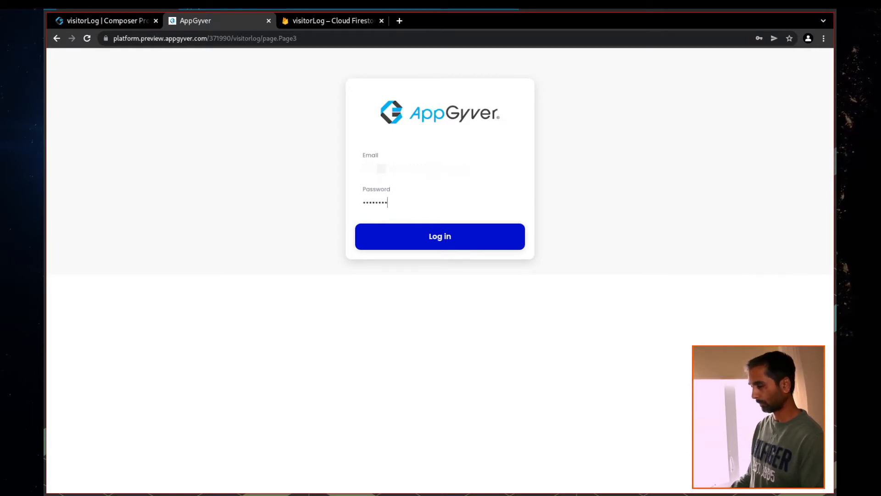
pyautogui.click(431, 241)
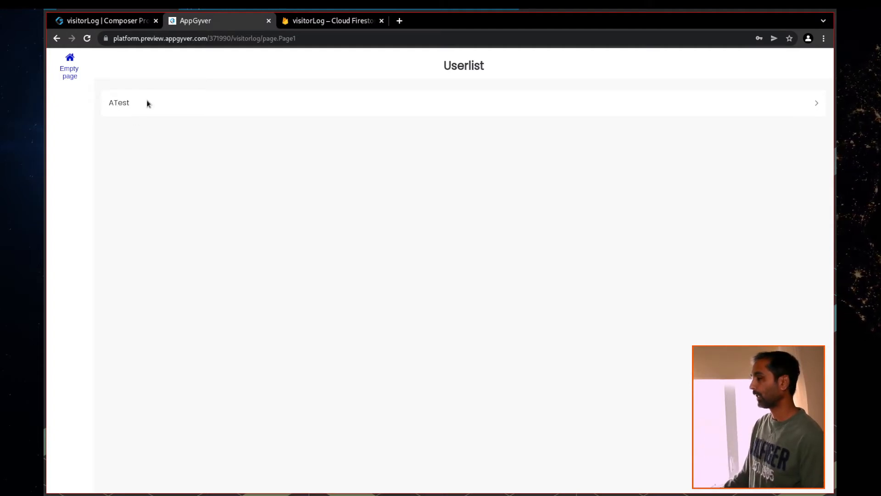
pyautogui.click(331, 20)
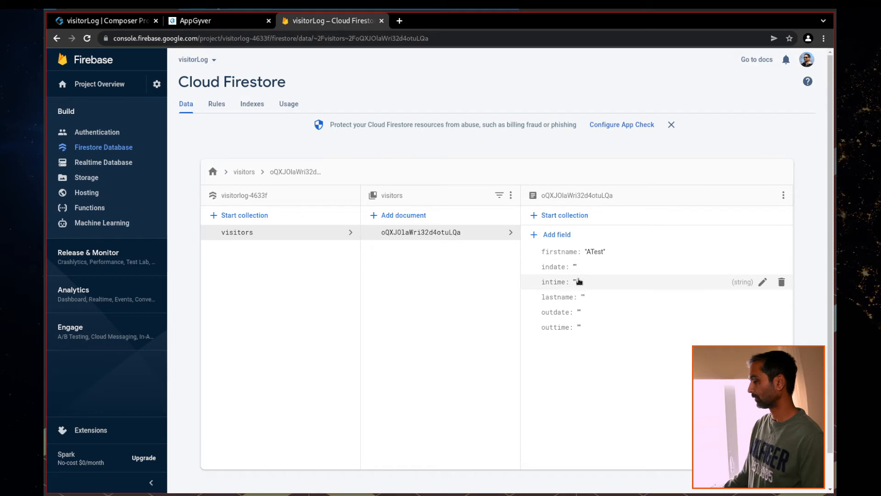
# Set the Firestore visitor document's lastname value to ALastName
pyautogui.click(584, 298)
pyautogui.click(692, 324)
pyautogui.write('ALastName')
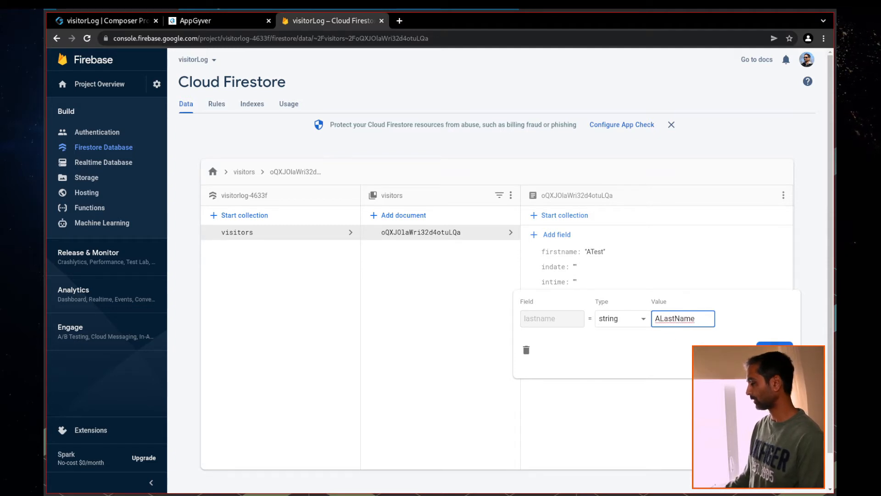
pyautogui.press('Return')
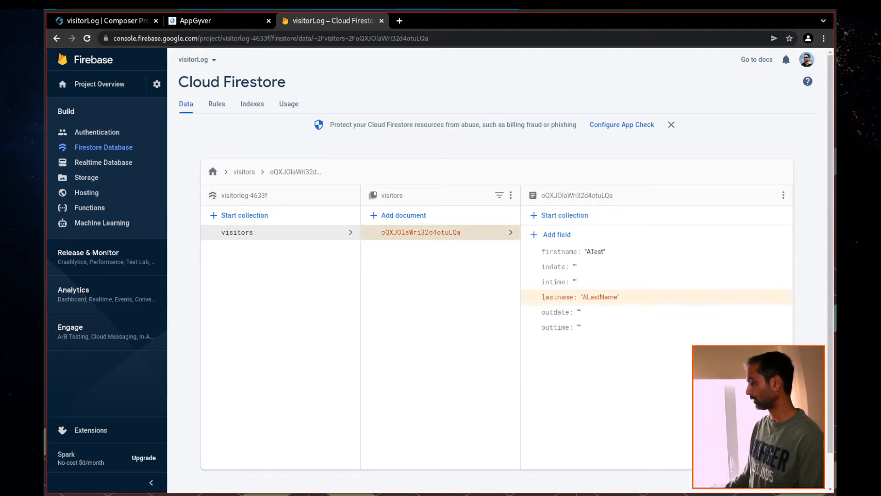
pyautogui.click(103, 22)
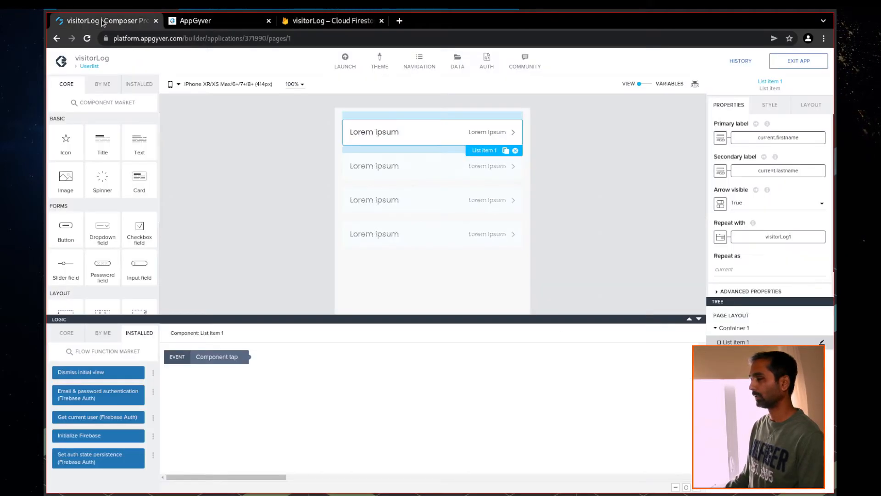
# Reload the preview at page.Page3 and log in to see ATest with ALastName
pyautogui.click(220, 23)
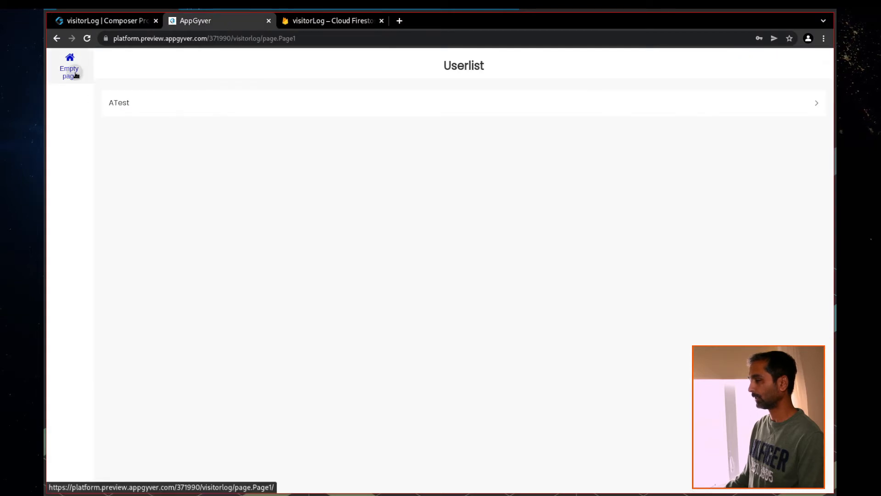
pyautogui.click(307, 42)
pyautogui.press('Return')
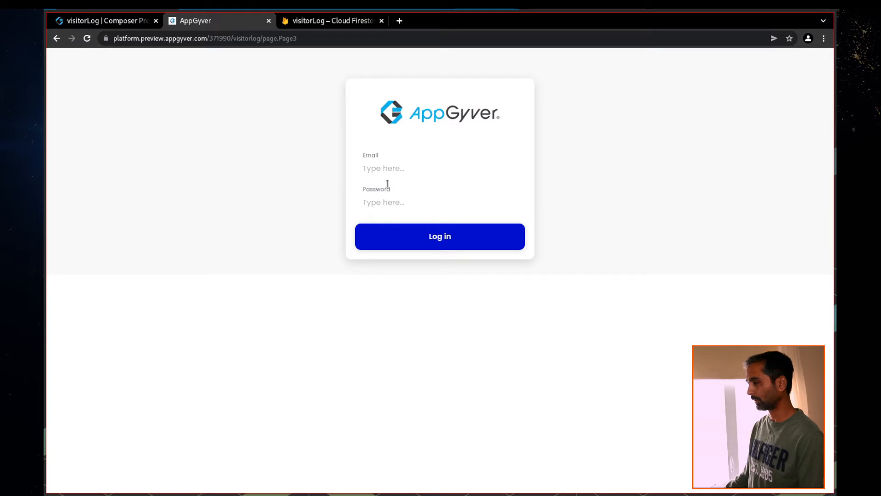
pyautogui.click(399, 165)
pyautogui.write('******')
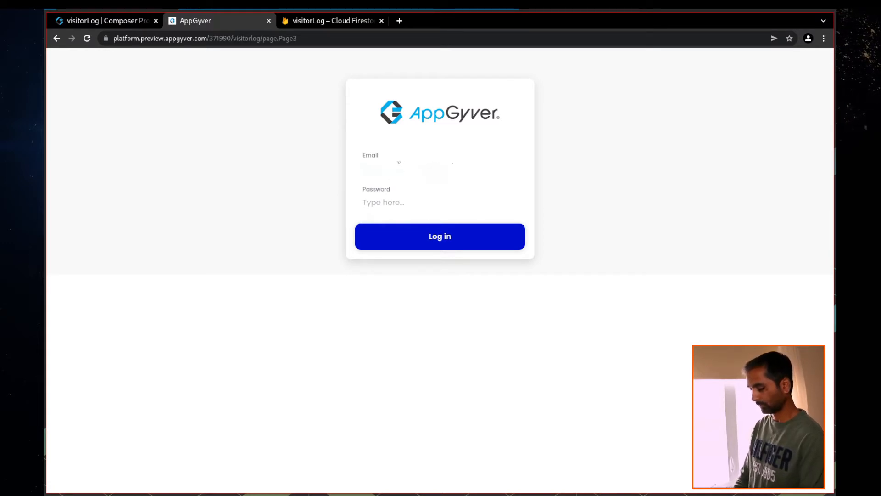
pyautogui.write('***')
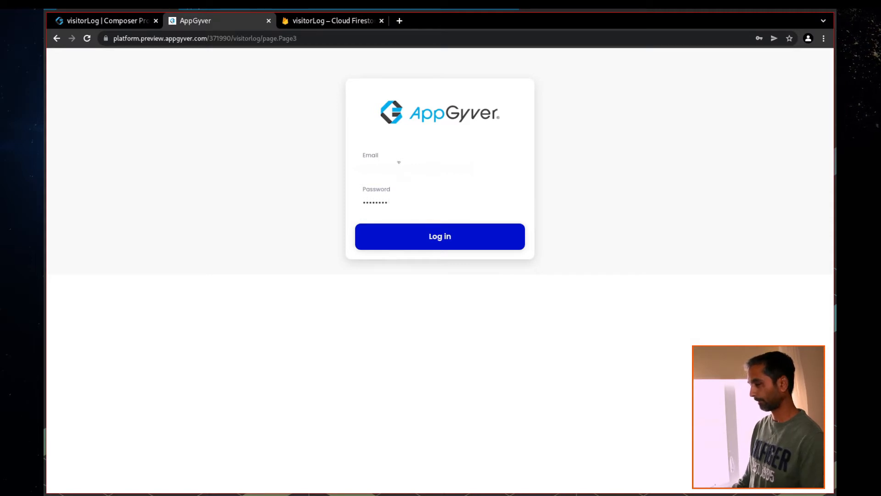
pyautogui.click(438, 235)
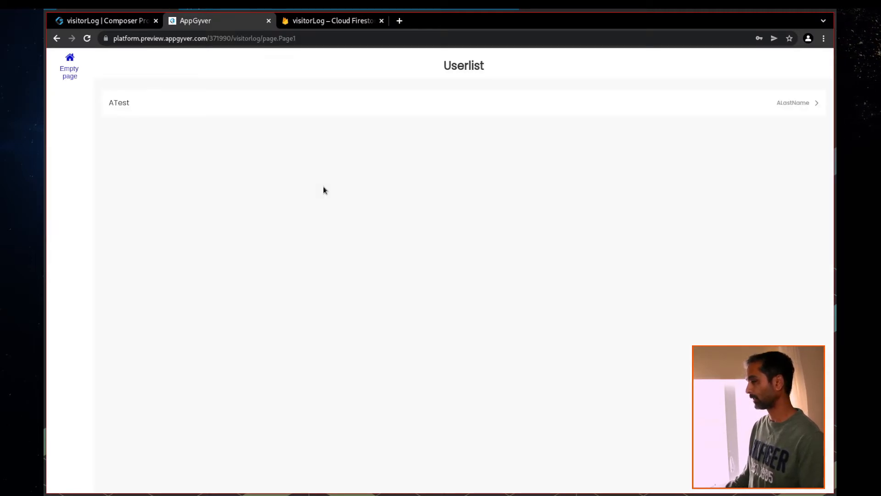
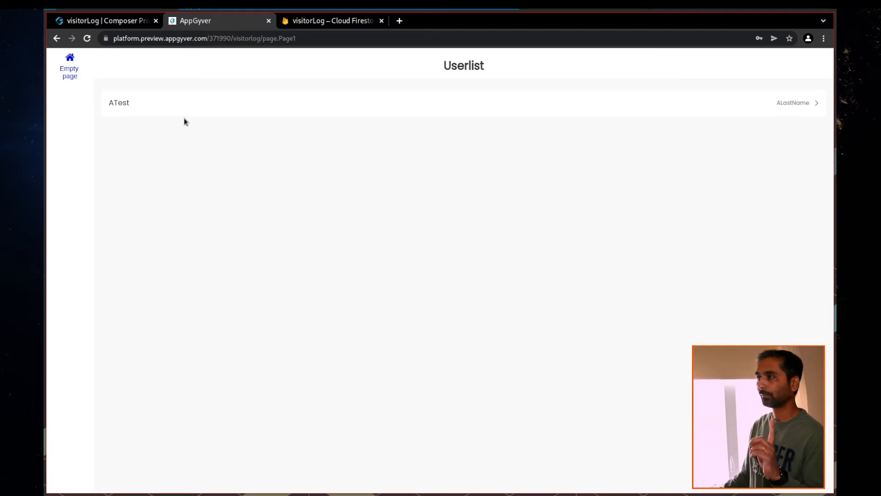
# Switch back to the visitorLog builder tab showing the Userlist page
pyautogui.click(98, 23)
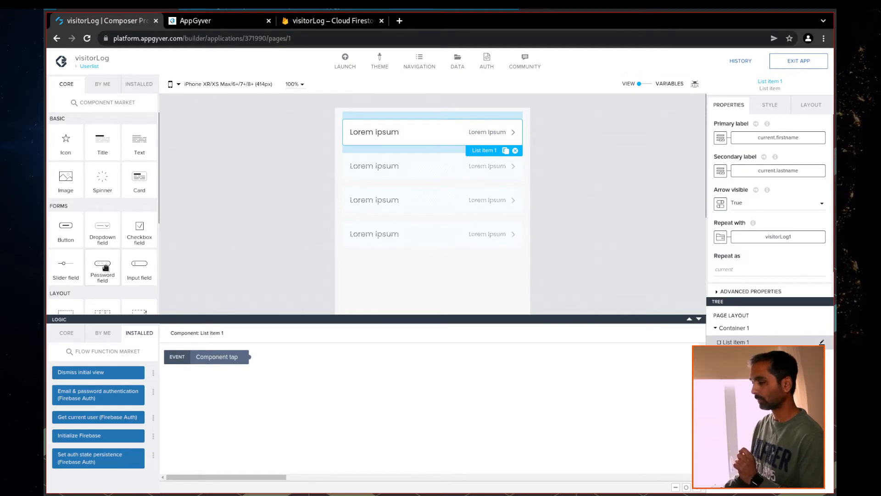
# Add a three-cell row at the top of the page with a button labelled Add in its first cell
pyautogui.scroll(-2, 110, 251)
pyautogui.moveTo(107, 250); pyautogui.dragTo(748, 328)
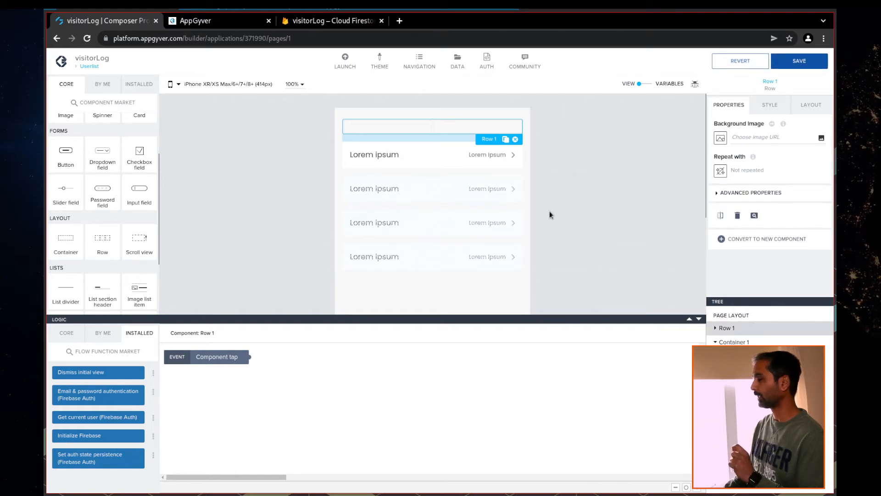
pyautogui.click(770, 104)
pyautogui.click(736, 152)
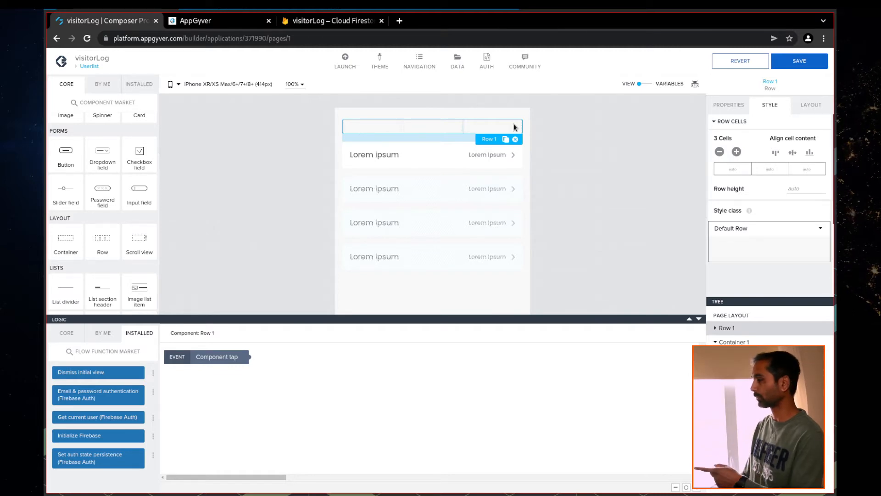
pyautogui.moveTo(61, 160); pyautogui.dragTo(368, 131)
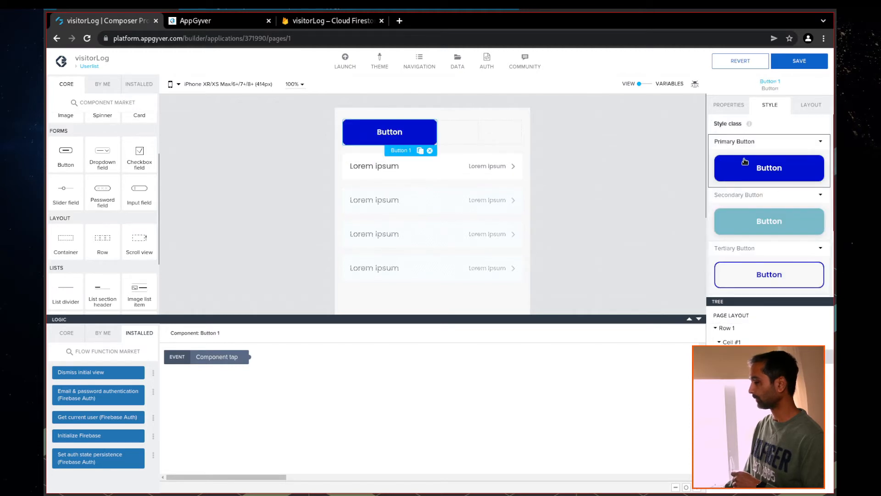
pyautogui.click(729, 104)
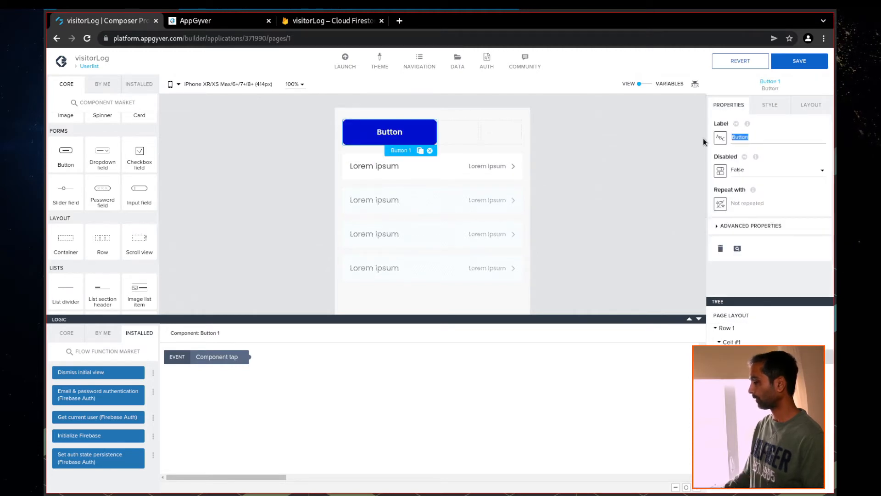
pyautogui.write('Add')
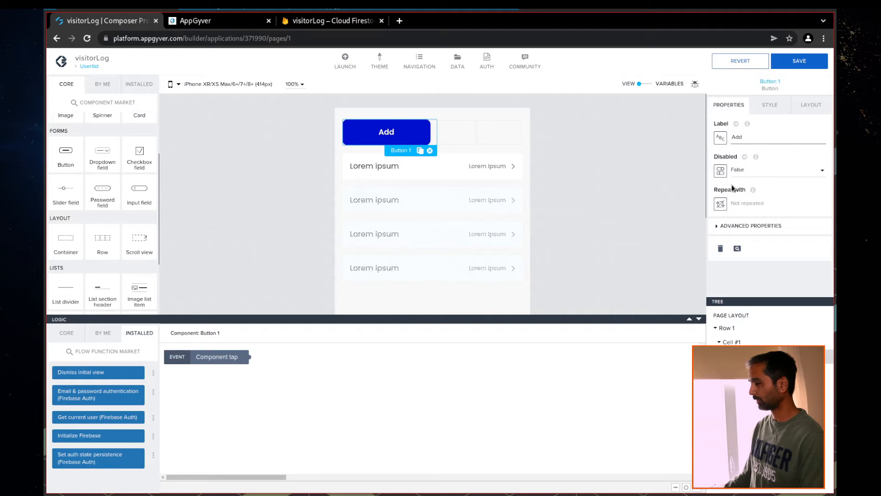
# Make the Add button fit its content, align it left, and save the app
pyautogui.click(771, 106)
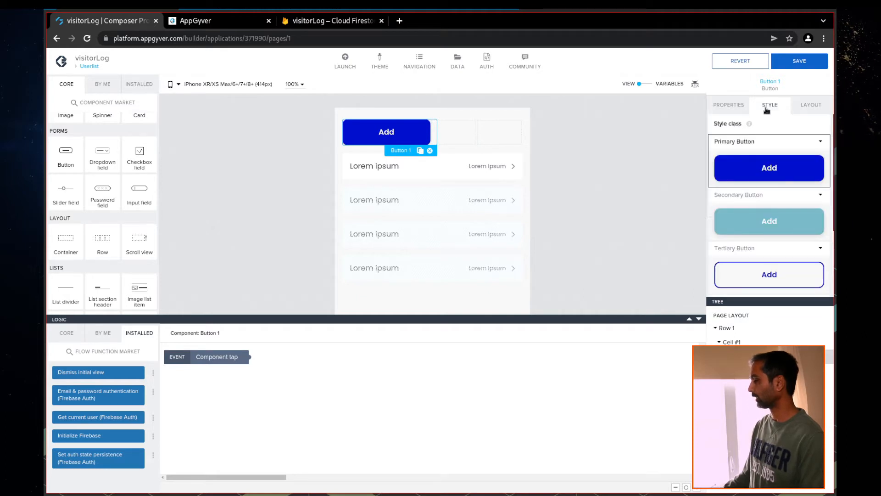
pyautogui.click(804, 107)
pyautogui.click(733, 209)
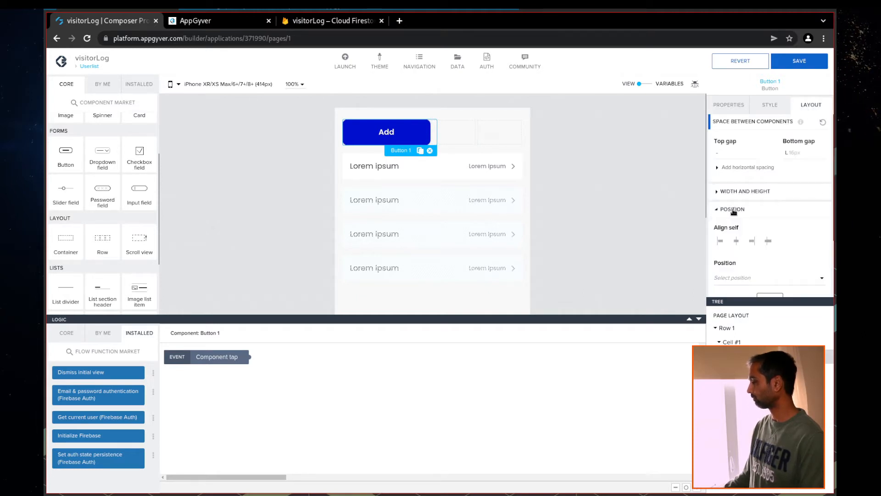
pyautogui.scroll(-3, 754, 222)
pyautogui.scroll(2, 751, 221)
pyautogui.click(739, 186)
pyautogui.scroll(-2, 744, 192)
pyautogui.click(744, 191)
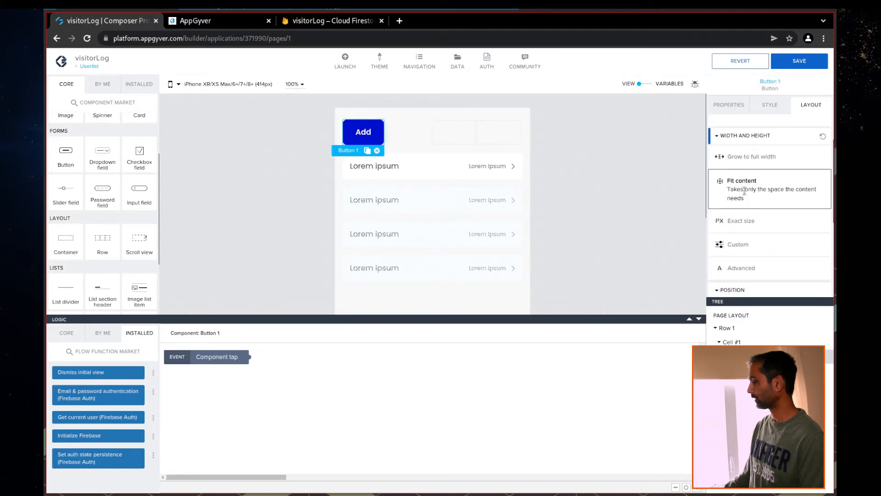
pyautogui.scroll(-3, 757, 192)
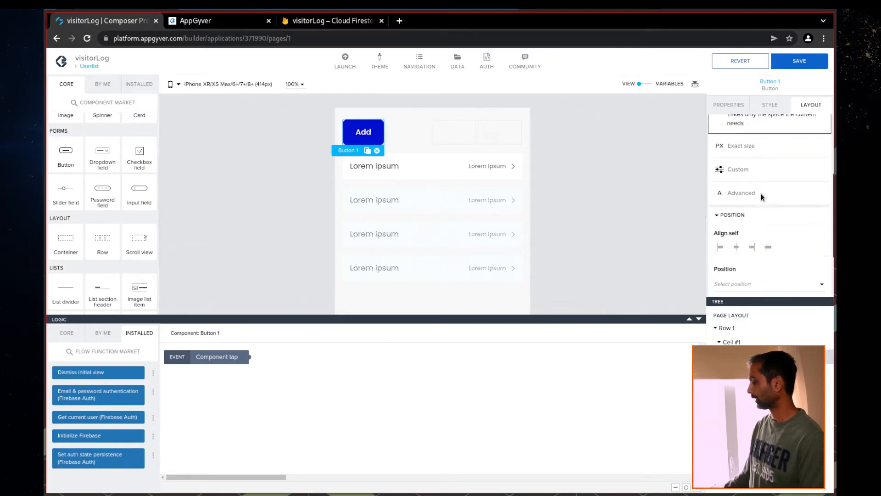
pyautogui.click(722, 223)
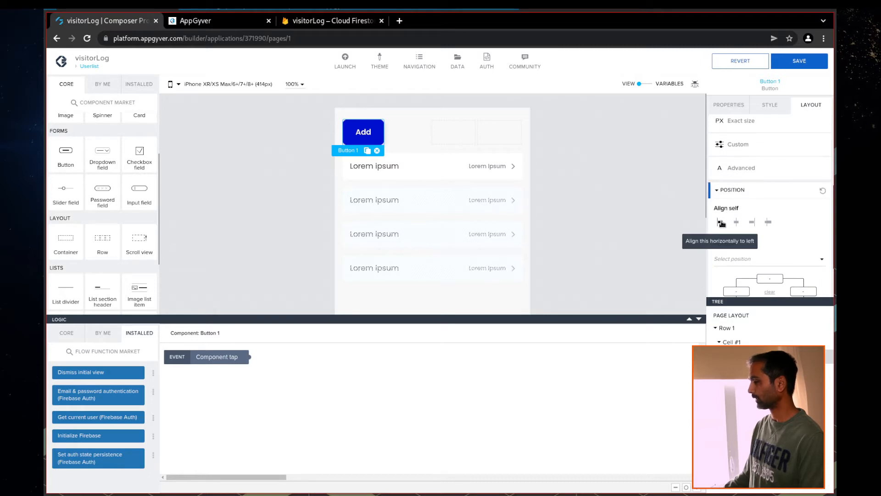
pyautogui.click(799, 60)
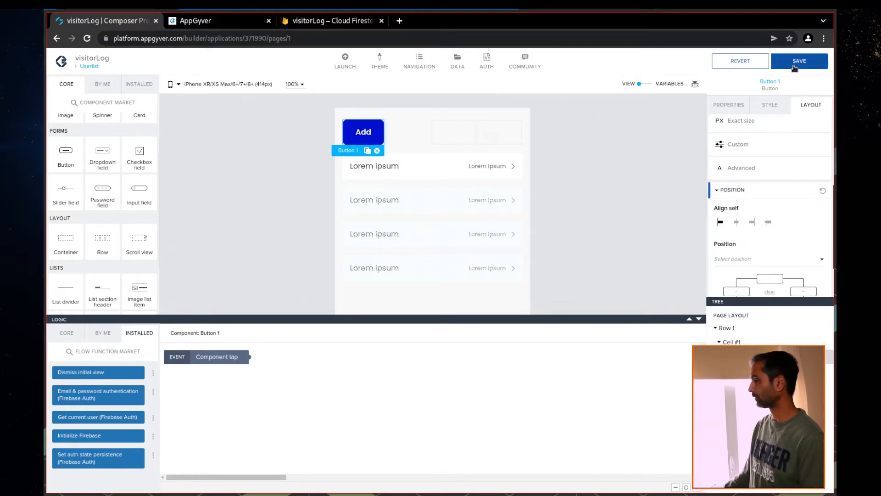
# Give the Add button the green Success Button style and check it in the preview
pyautogui.click(770, 105)
pyautogui.scroll(-2, 786, 228)
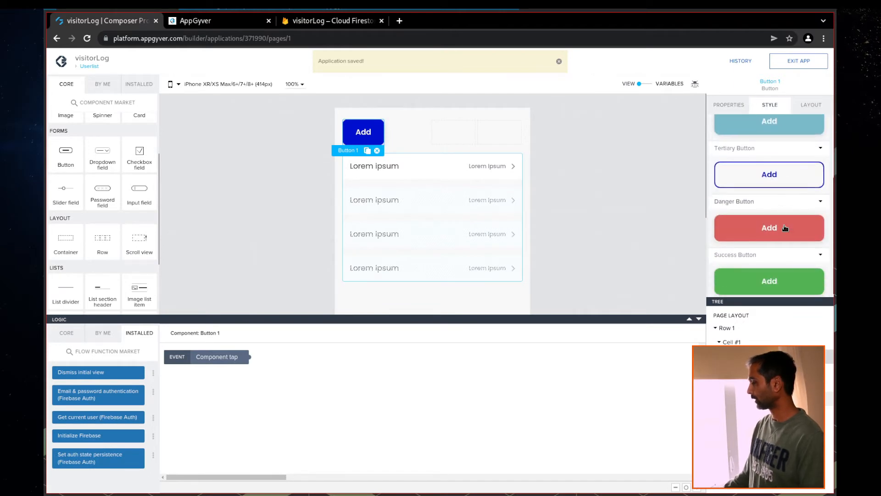
pyautogui.click(768, 277)
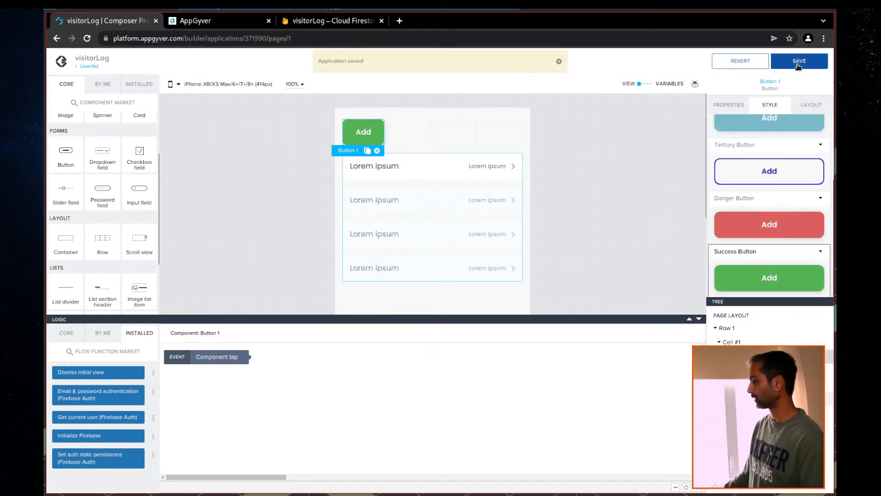
pyautogui.click(218, 21)
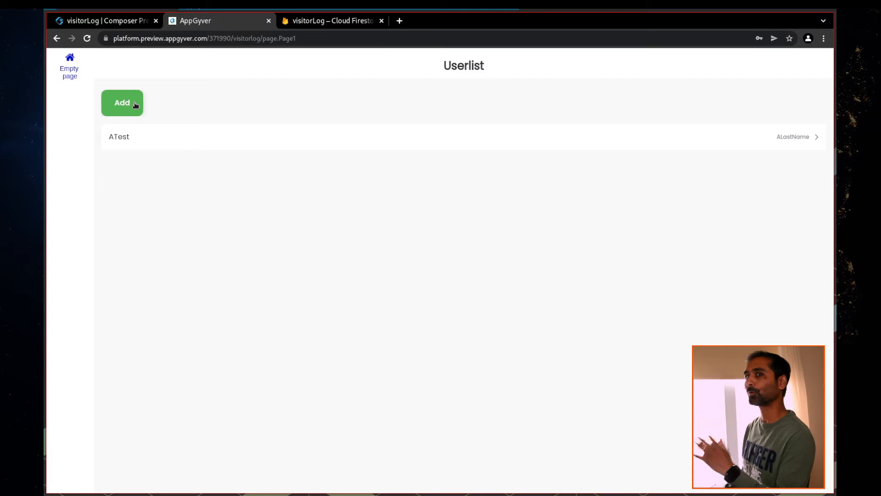
pyautogui.click(124, 22)
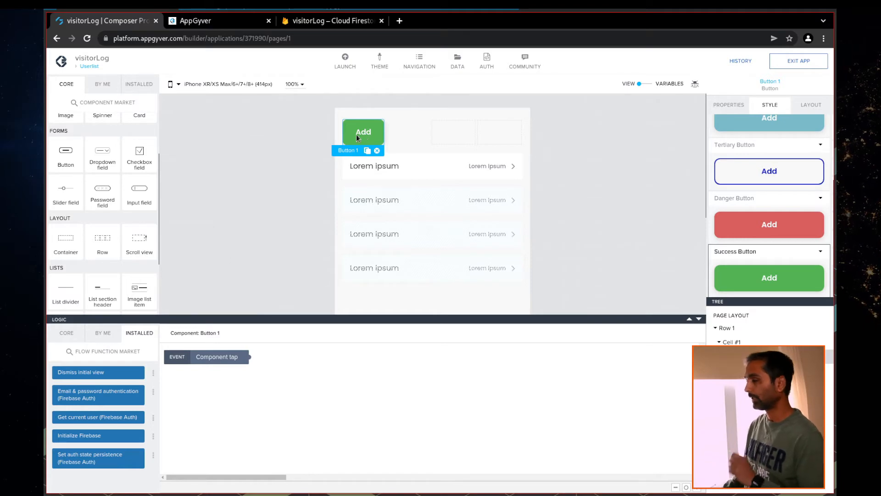
# Add a new page named createVisitor and select its default Headline title
pyautogui.click(90, 66)
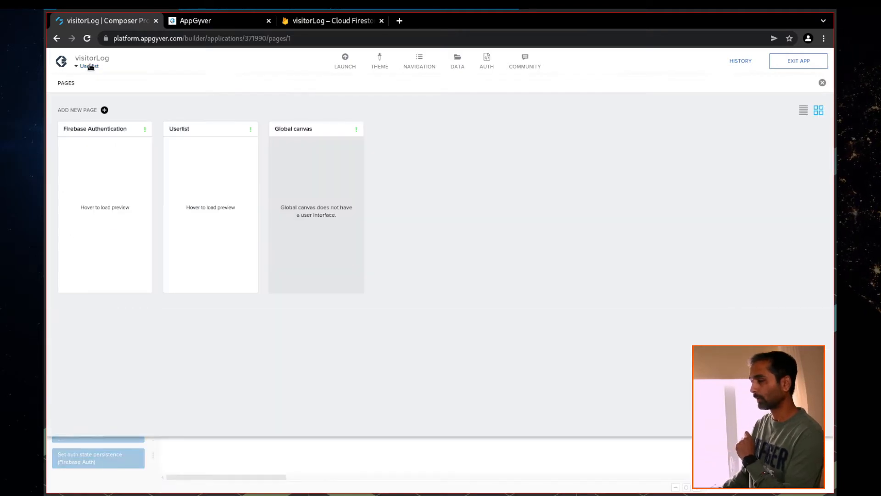
pyautogui.click(105, 110)
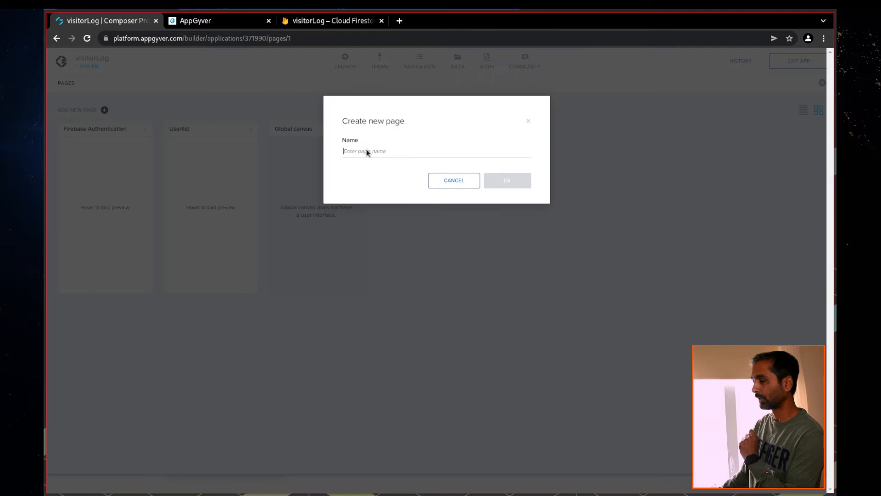
pyautogui.write('d')
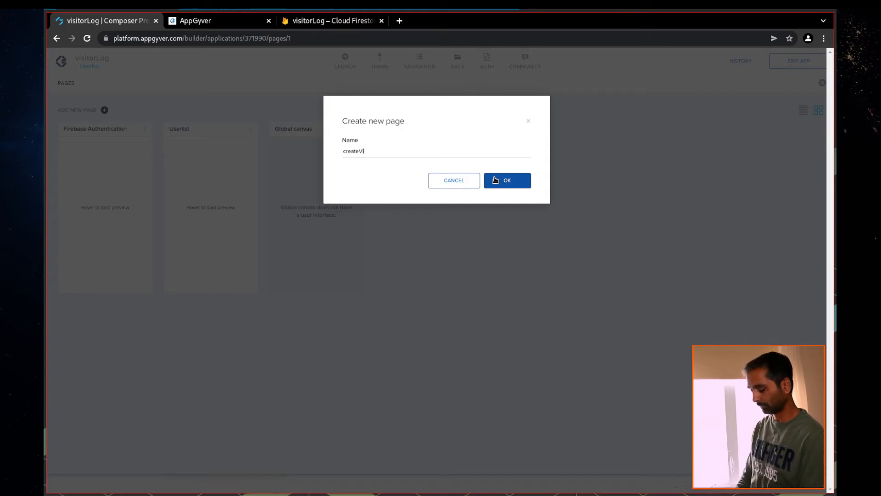
pyautogui.click(510, 186)
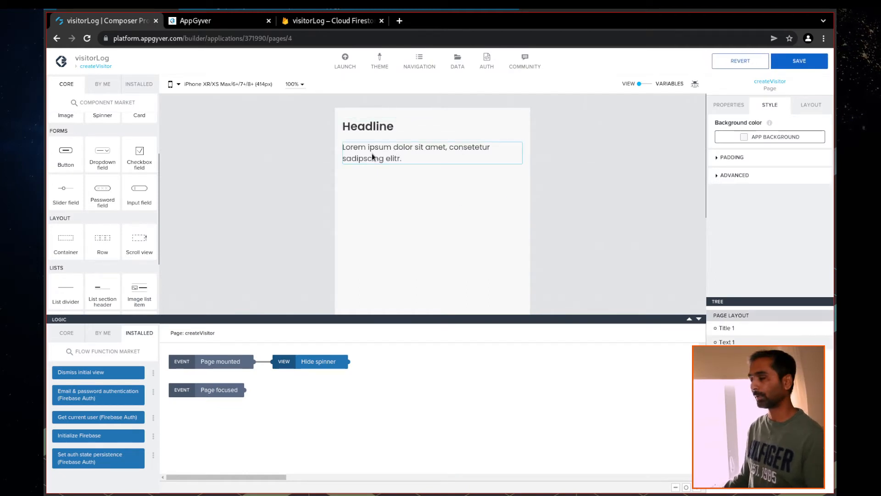
pyautogui.click(368, 131)
# Remove the default headline and paragraph, then add a container holding two input fields
pyautogui.click(515, 140)
pyautogui.click(366, 128)
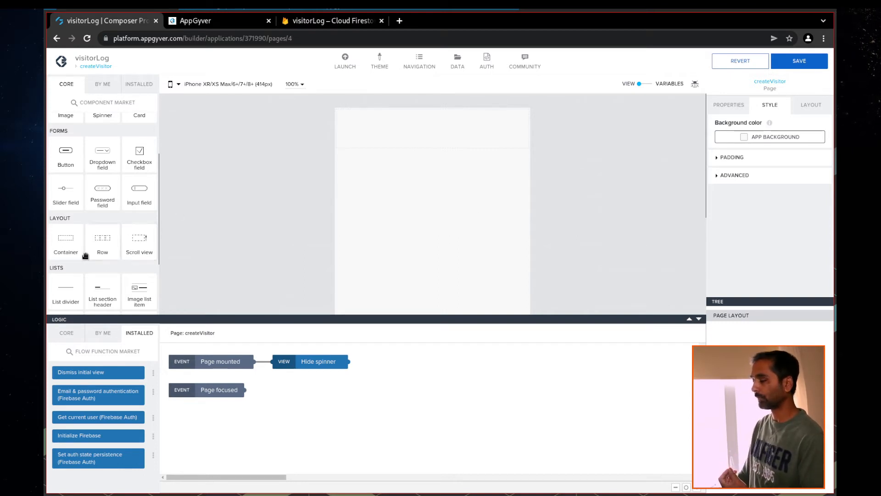
pyautogui.moveTo(66, 239); pyautogui.dragTo(404, 180)
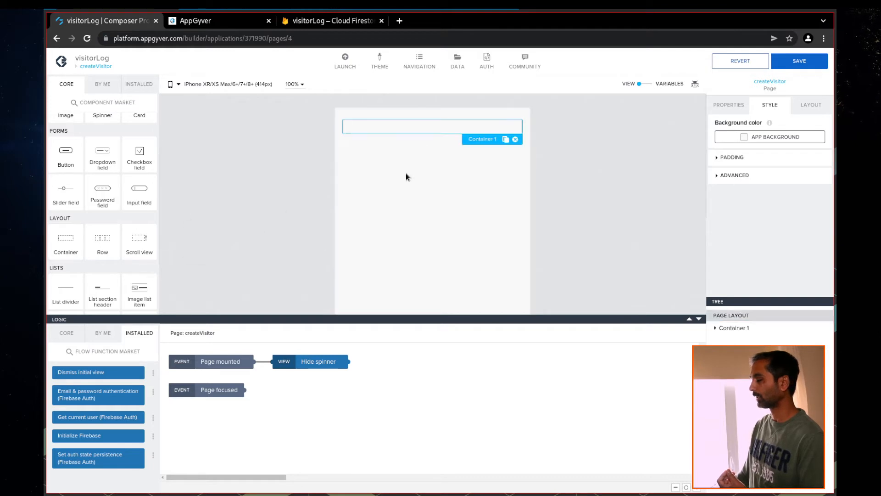
pyautogui.moveTo(139, 192); pyautogui.dragTo(382, 130)
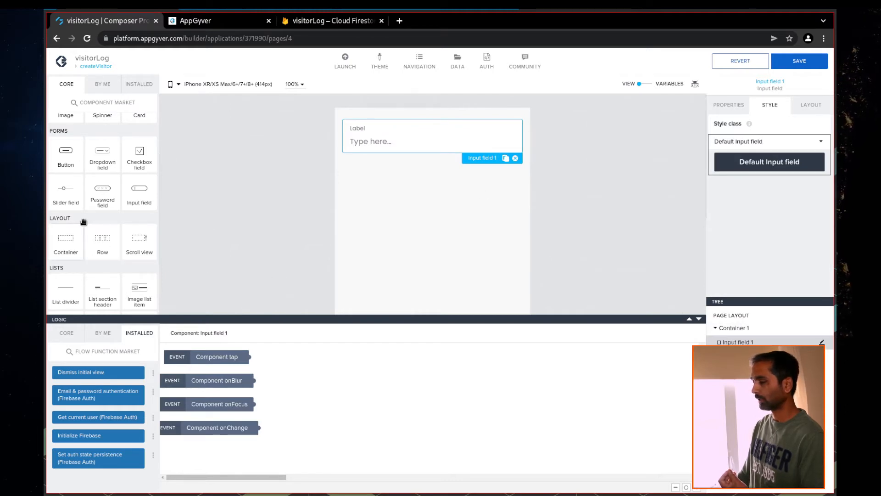
pyautogui.moveTo(139, 189); pyautogui.dragTo(421, 181)
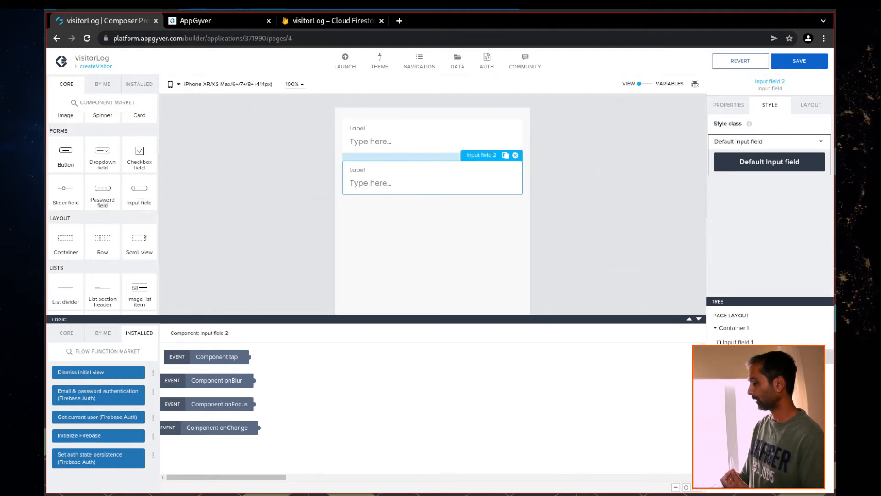
# Clear the first input field's label and set its placeholder to FirstName
pyautogui.click(738, 342)
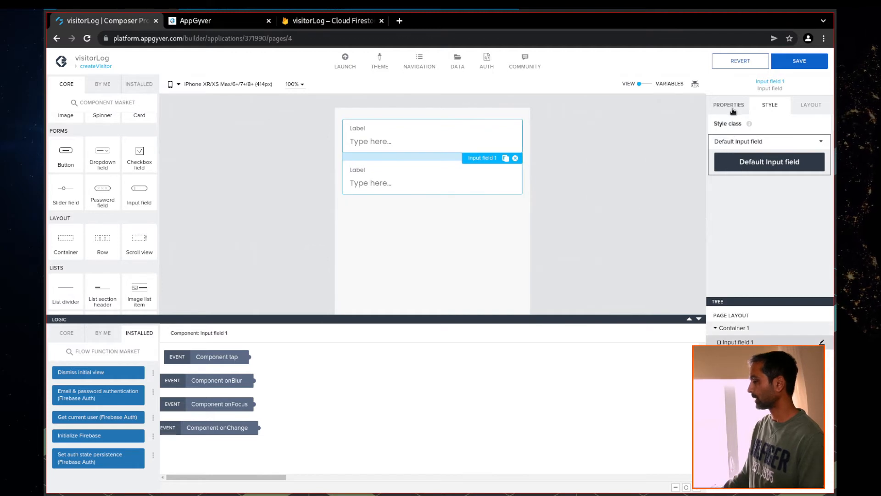
pyautogui.click(731, 106)
pyautogui.moveTo(753, 137); pyautogui.dragTo(705, 141)
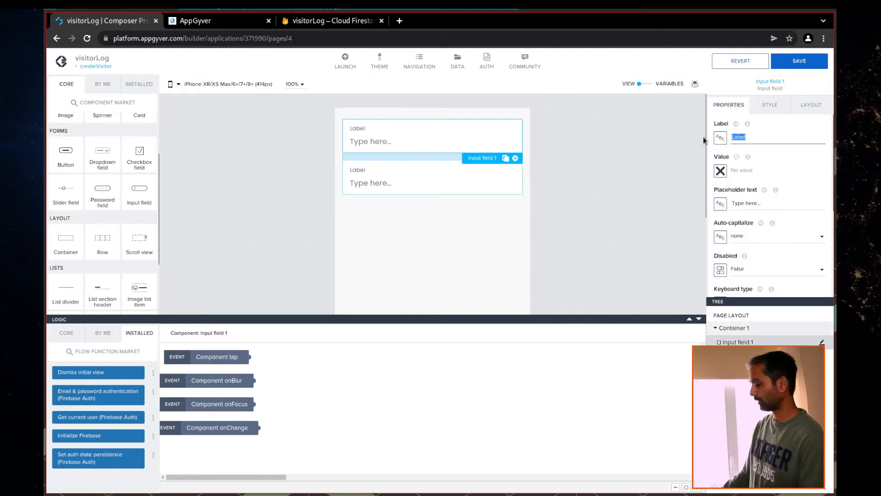
pyautogui.press('BackSpace')
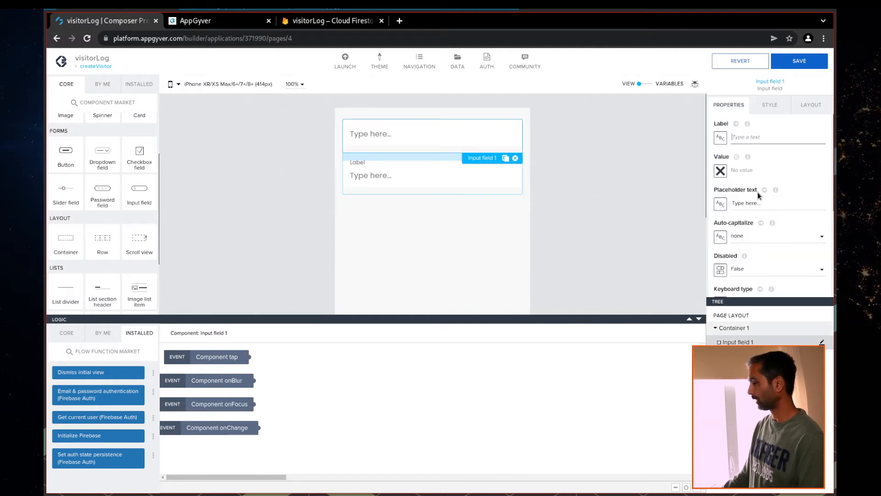
pyautogui.moveTo(763, 204); pyautogui.dragTo(731, 203)
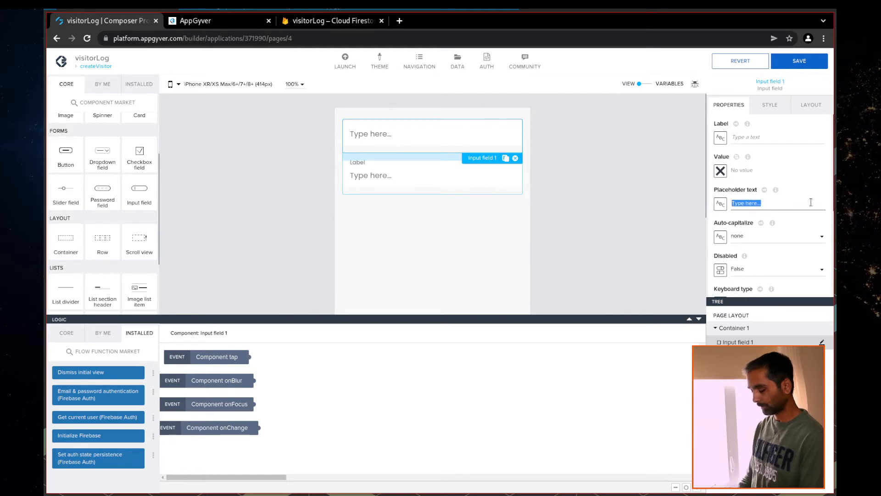
pyautogui.write('FirstName')
# Clear the second field's label, set its placeholder to LastName, and save the app
pyautogui.click(391, 180)
pyautogui.click(757, 137)
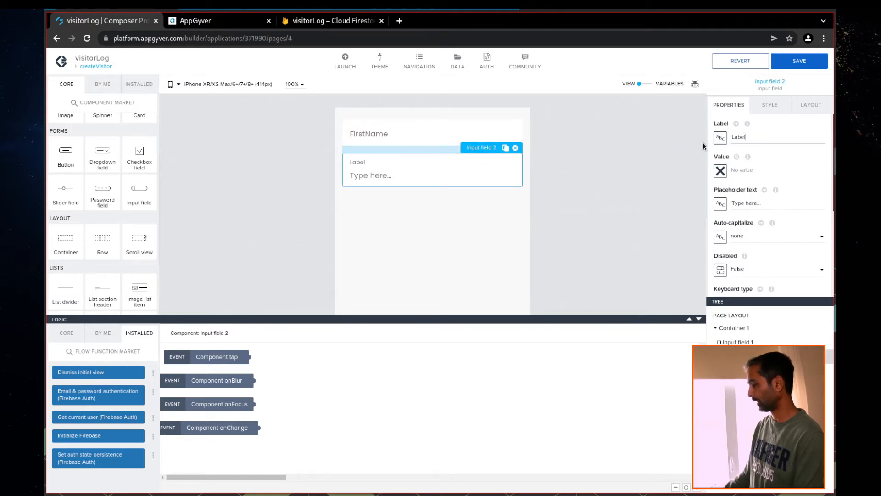
pyautogui.press('BackSpace')
pyautogui.press('BackSpace')
pyautogui.press('BackSpace')
pyautogui.press('BackSpace')
pyautogui.press('BackSpace')
pyautogui.click(764, 202)
pyautogui.hotkey('ctrl', 'a')
pyautogui.write('LastName')
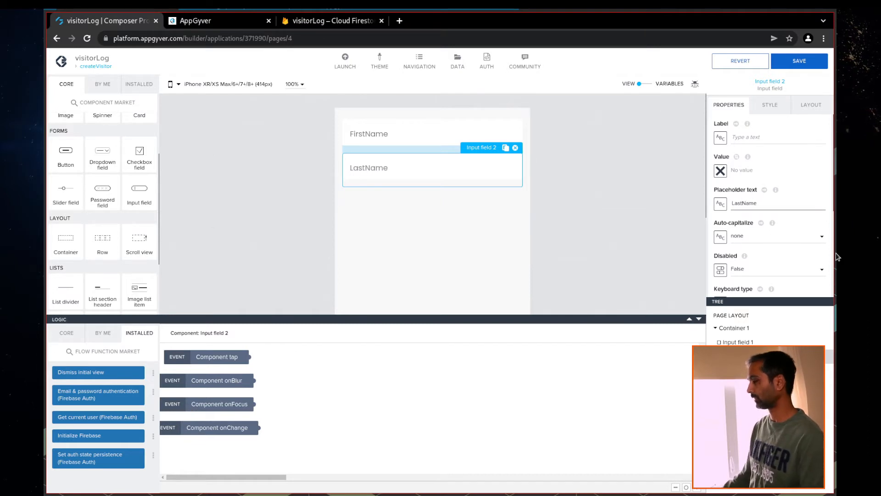
pyautogui.click(801, 61)
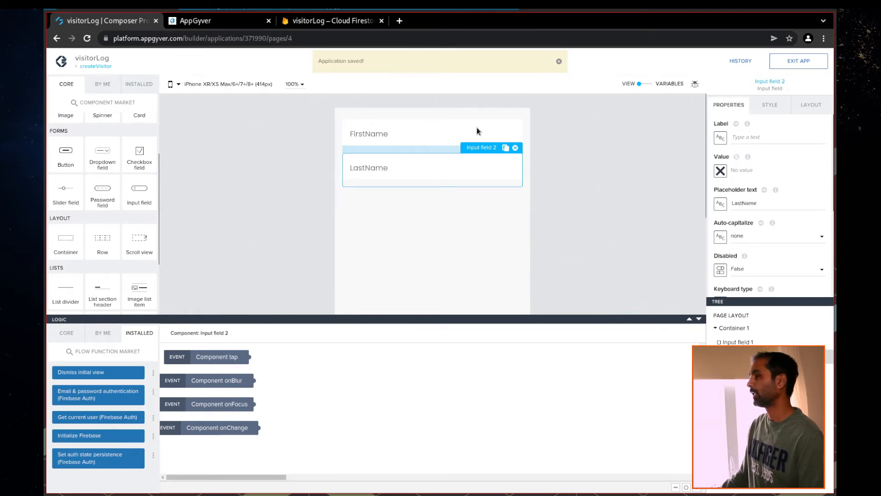
# Add a data variable from the visitorLog resource to the createVisitor page
pyautogui.click(648, 84)
pyautogui.click(107, 161)
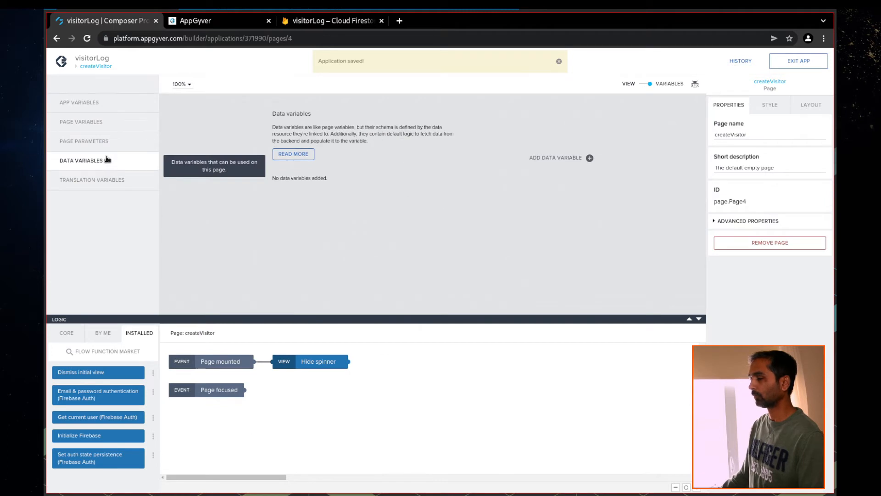
pyautogui.click(590, 158)
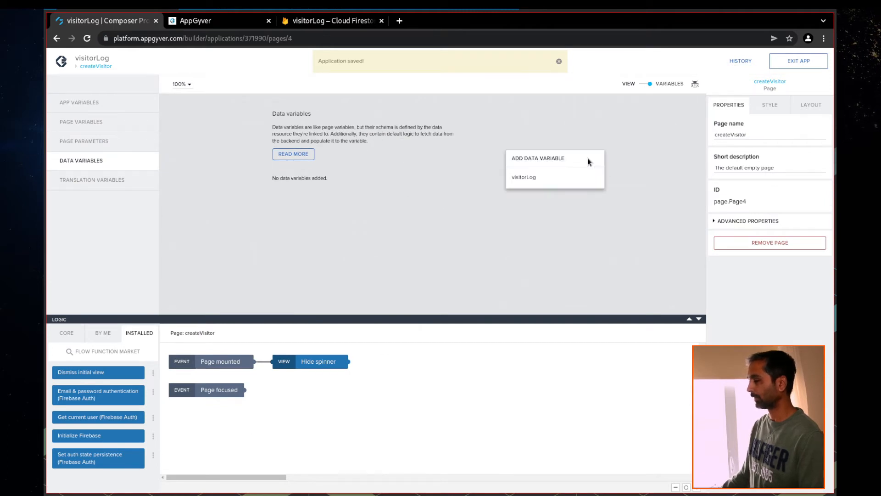
pyautogui.click(526, 179)
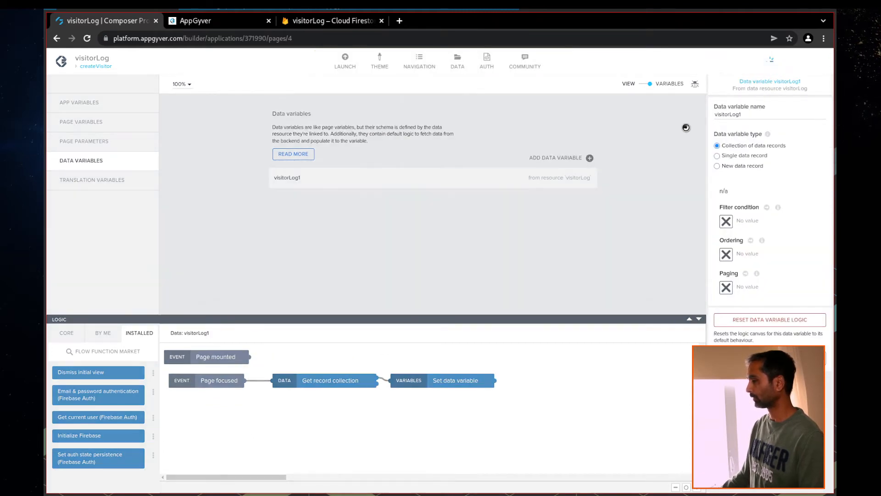
# Inspect the data variables available for FirstName's value binding, then close without changes
pyautogui.click(646, 86)
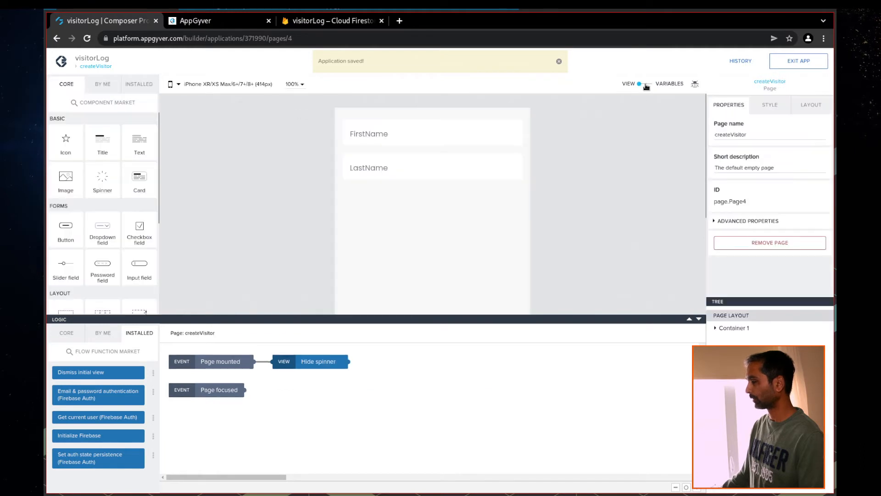
pyautogui.click(379, 147)
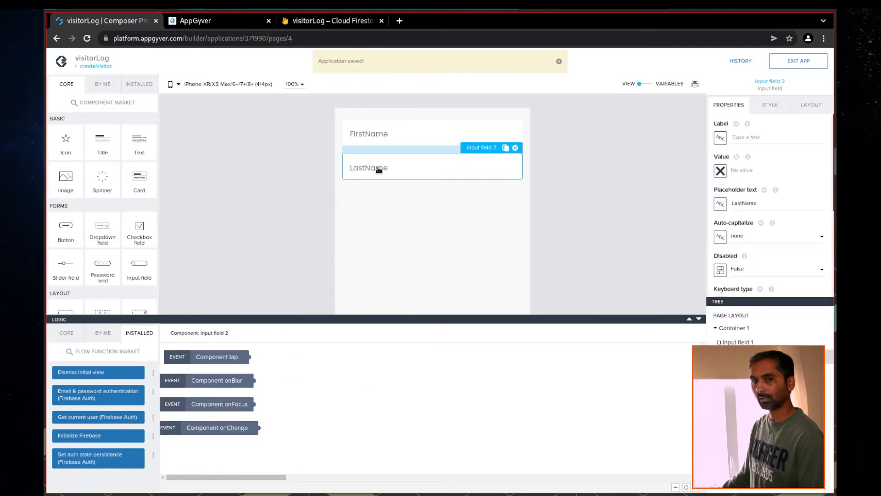
pyautogui.click(720, 171)
pyautogui.click(450, 233)
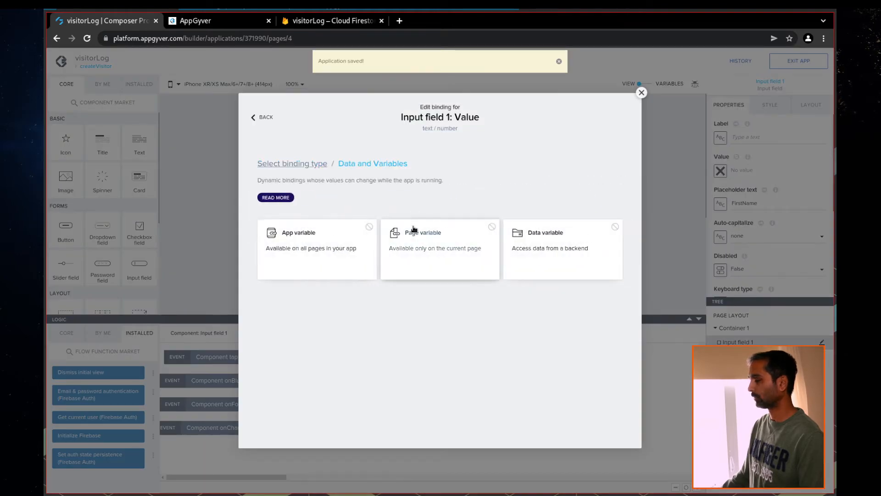
pyautogui.click(560, 261)
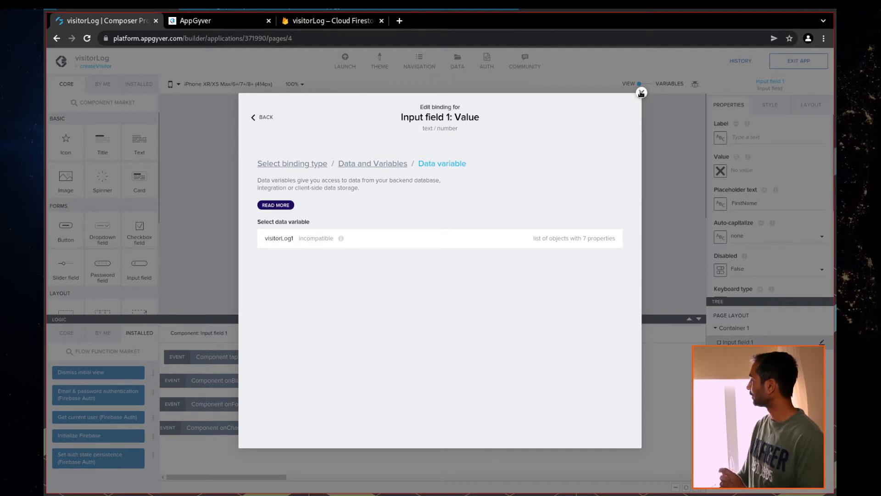
pyautogui.click(641, 93)
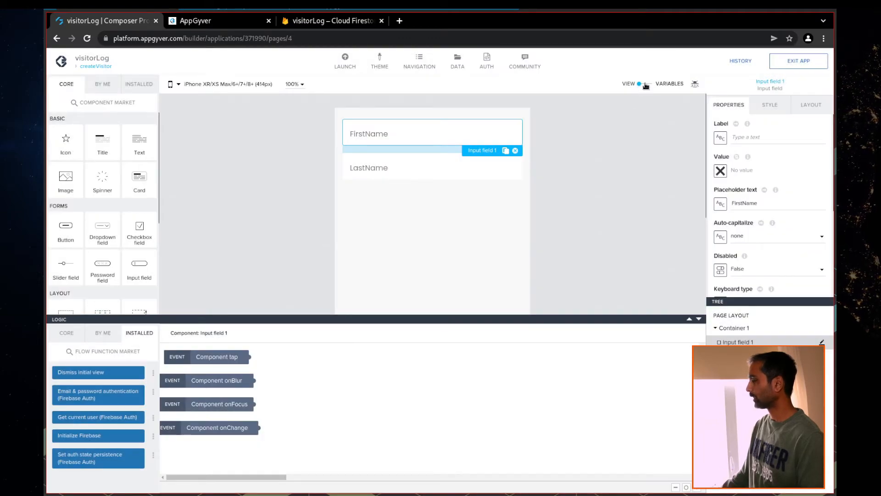
# Add a new app variable named firstname
pyautogui.click(645, 85)
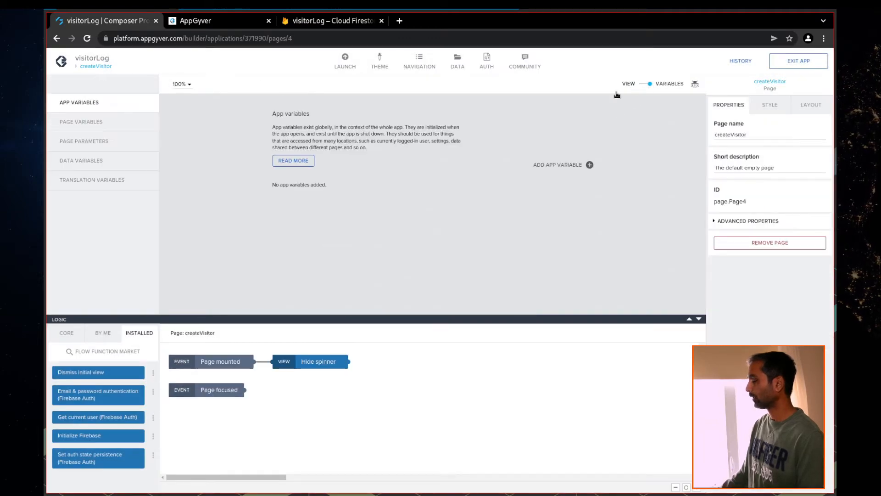
pyautogui.click(81, 122)
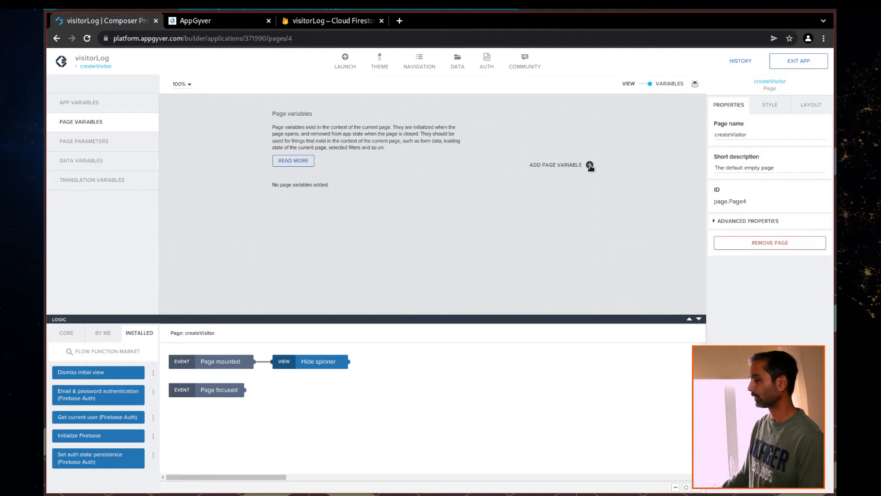
pyautogui.click(101, 108)
pyautogui.click(589, 164)
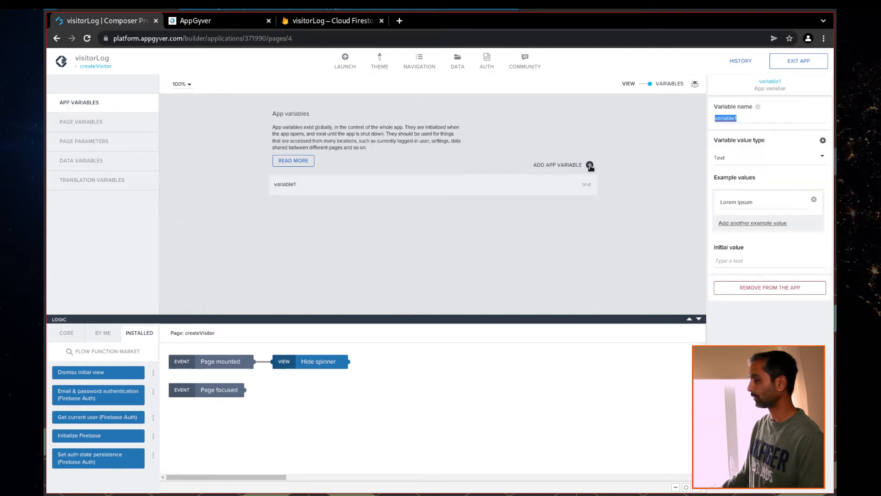
pyautogui.click(755, 119)
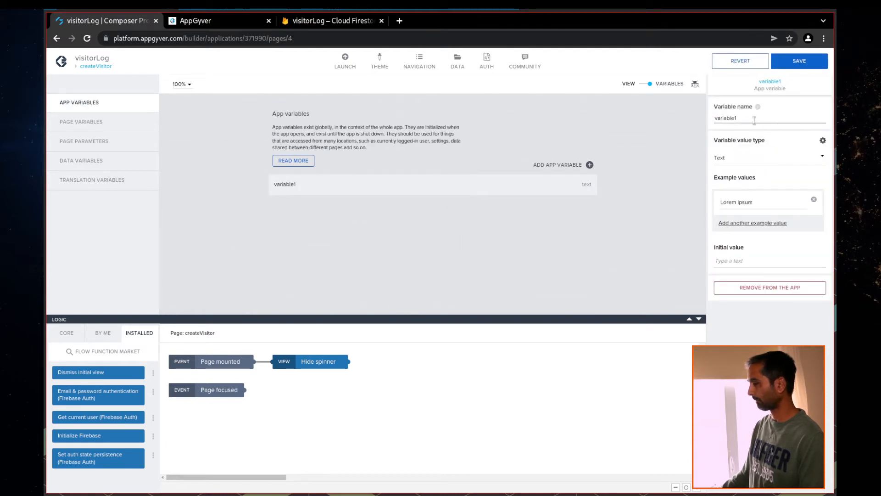
pyautogui.hotkey('ctrl', 'a')
pyautogui.press('BackSpace')
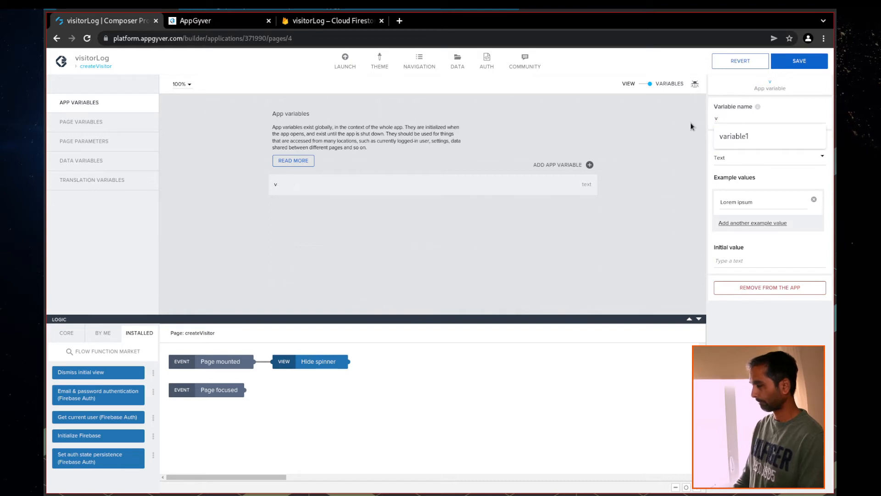
pyautogui.write('firstname')
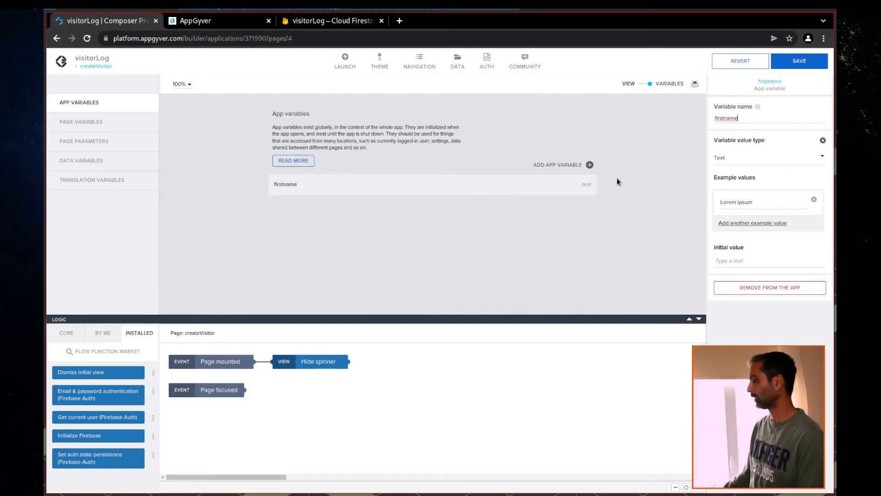
# Add a second app variable named lastname and save the app
pyautogui.click(590, 165)
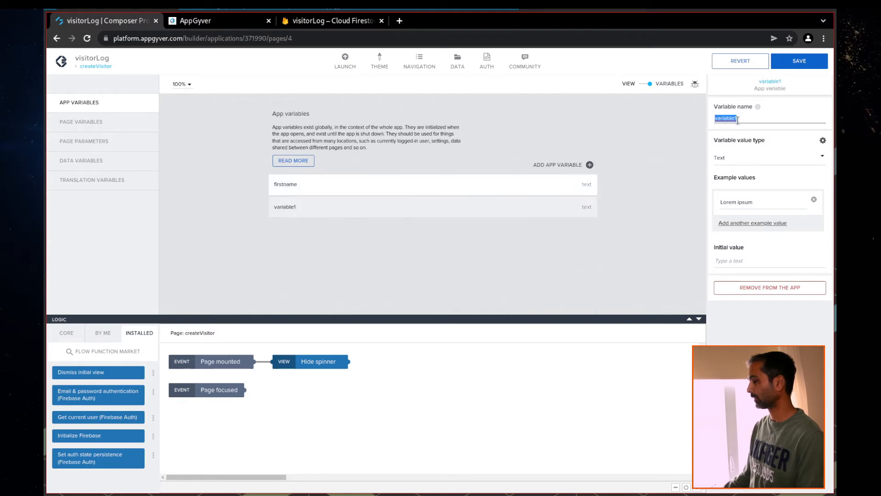
pyautogui.moveTo(741, 119); pyautogui.dragTo(720, 118)
pyautogui.write('las')
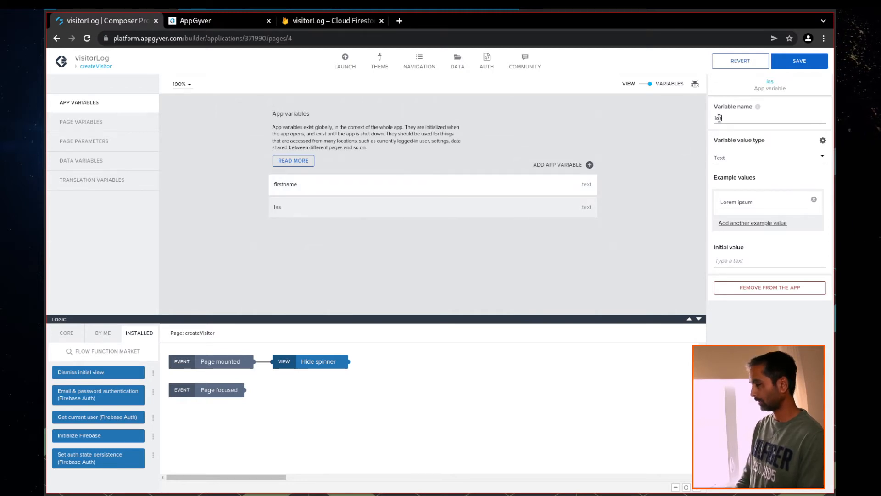
pyautogui.write('tname')
pyautogui.hotkey('ctrl', 's')
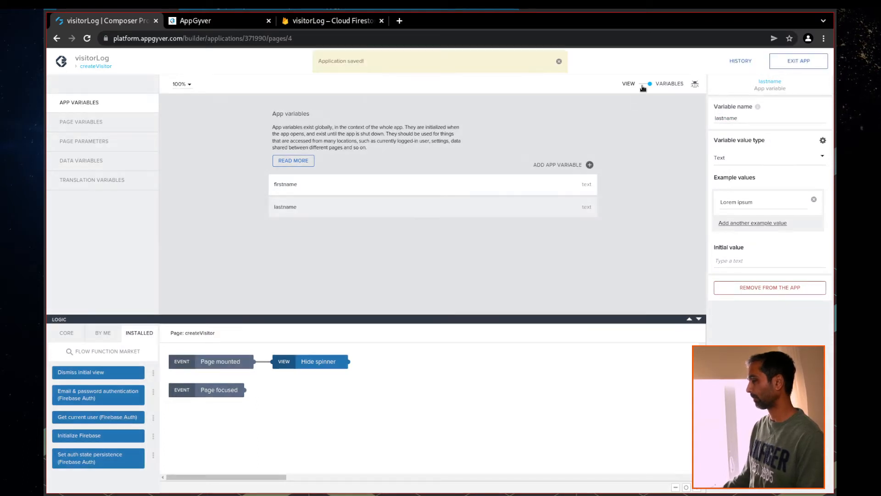
pyautogui.click(641, 84)
# Bind the FirstName field's value to the firstname app variable
pyautogui.click(401, 140)
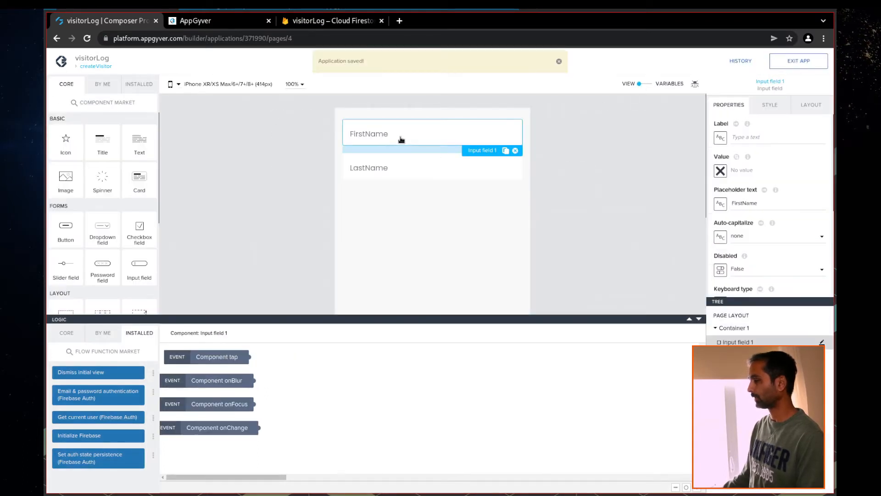
pyautogui.click(721, 170)
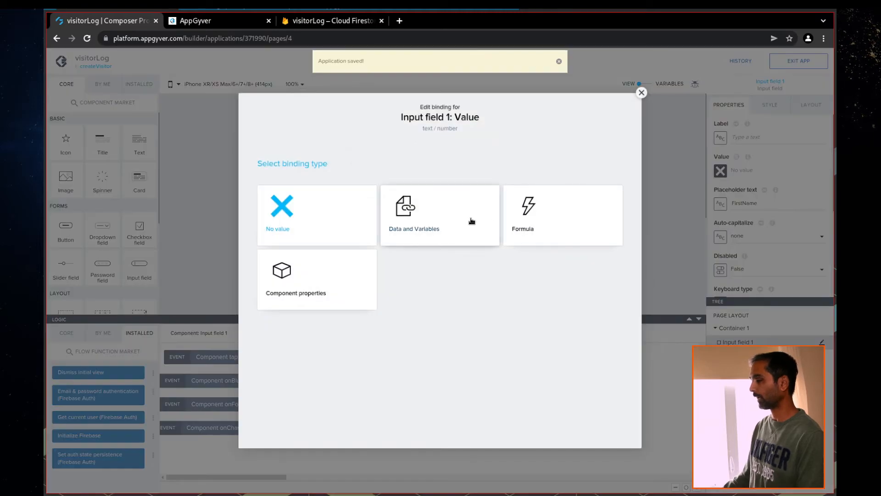
pyautogui.click(451, 220)
pyautogui.click(299, 244)
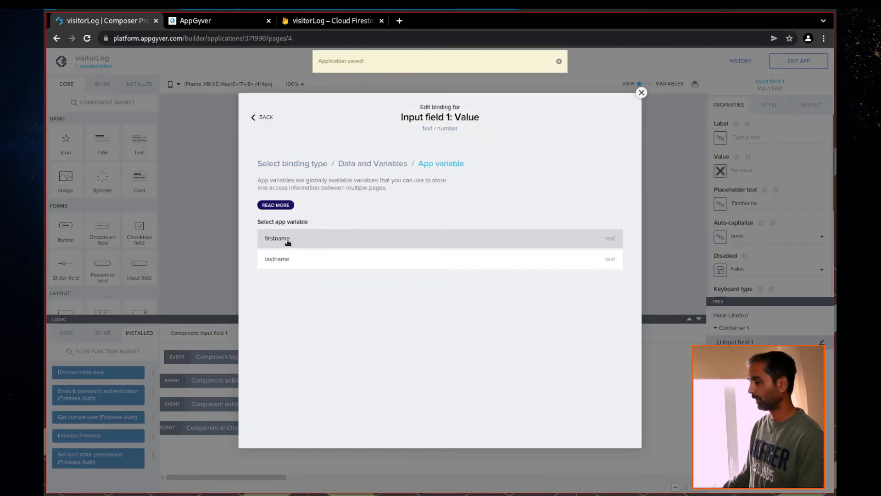
pyautogui.click(287, 242)
pyautogui.click(612, 323)
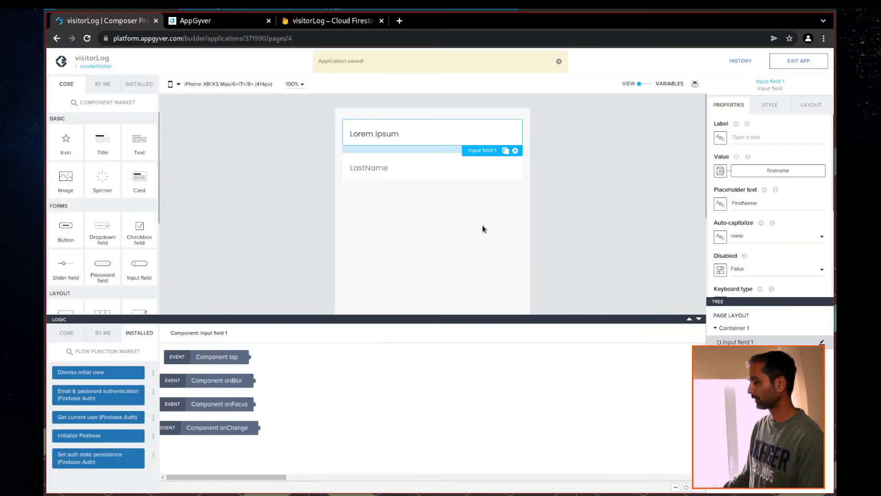
# Bind the LastName field's value to the lastname app variable and save the app
pyautogui.click(384, 174)
pyautogui.click(721, 171)
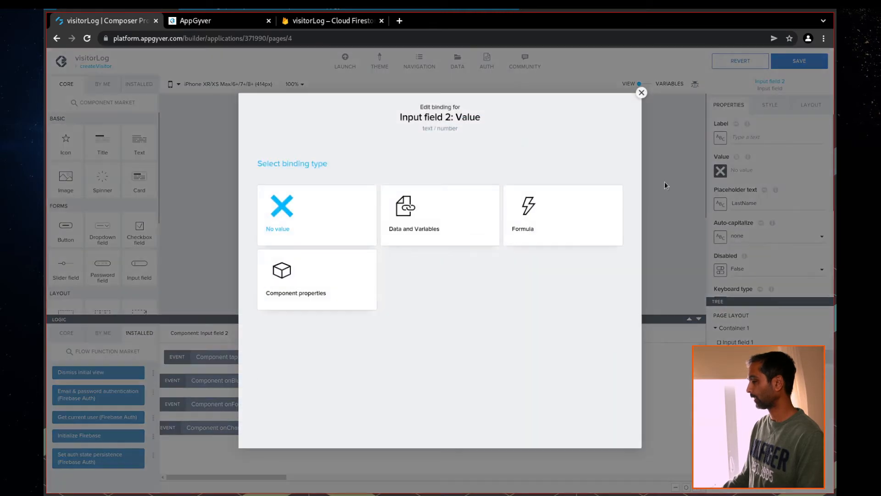
pyautogui.click(404, 232)
pyautogui.click(313, 241)
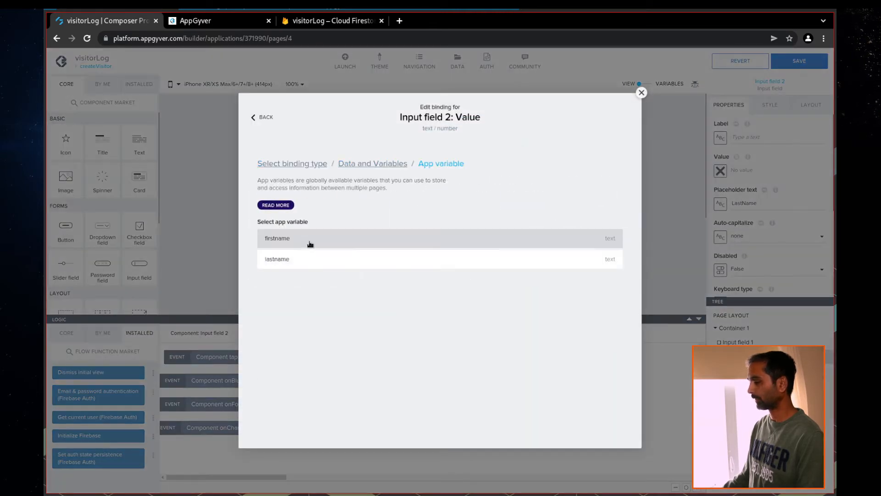
pyautogui.click(296, 262)
pyautogui.click(610, 320)
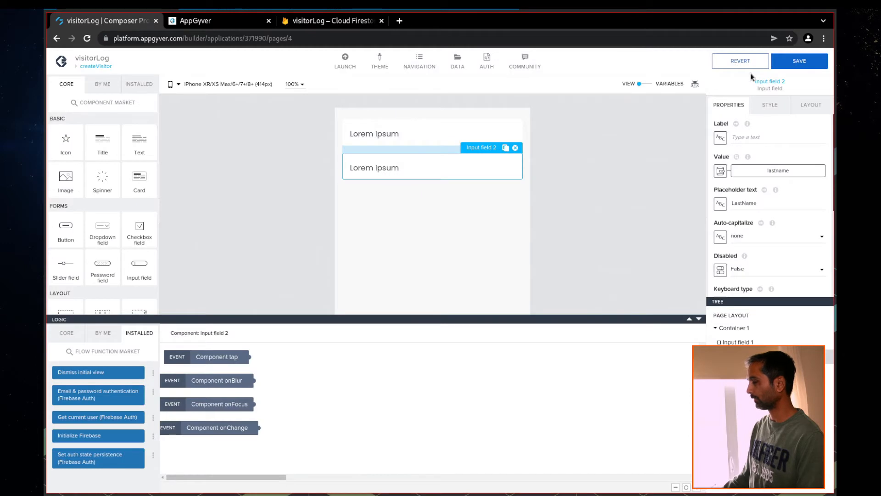
pyautogui.click(786, 64)
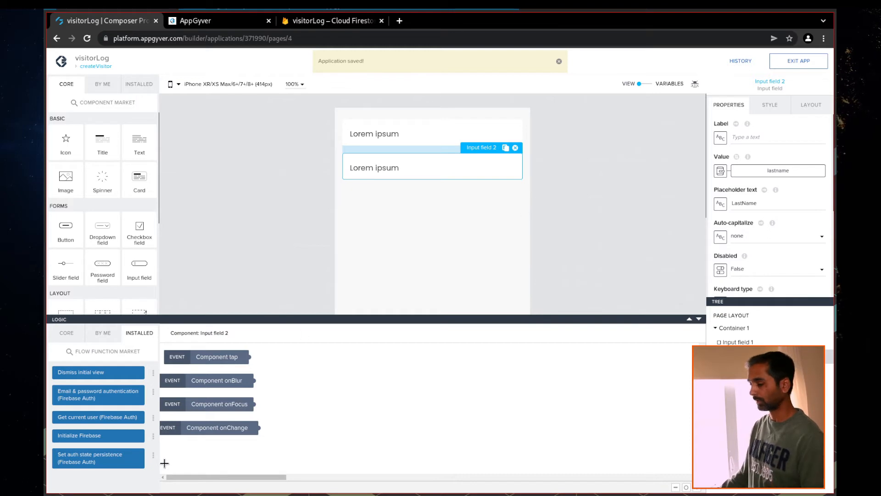
# Browse the core flow functions and show the page's logic canvas
pyautogui.click(67, 333)
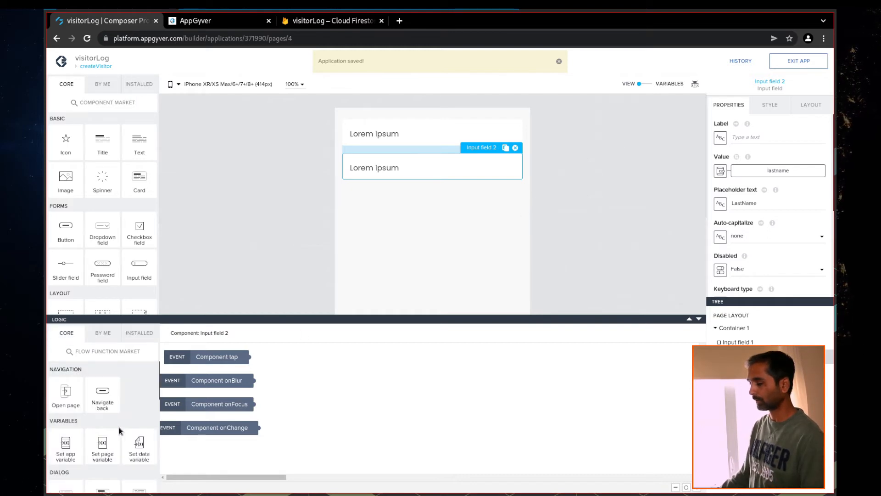
pyautogui.scroll(-2, 119, 427)
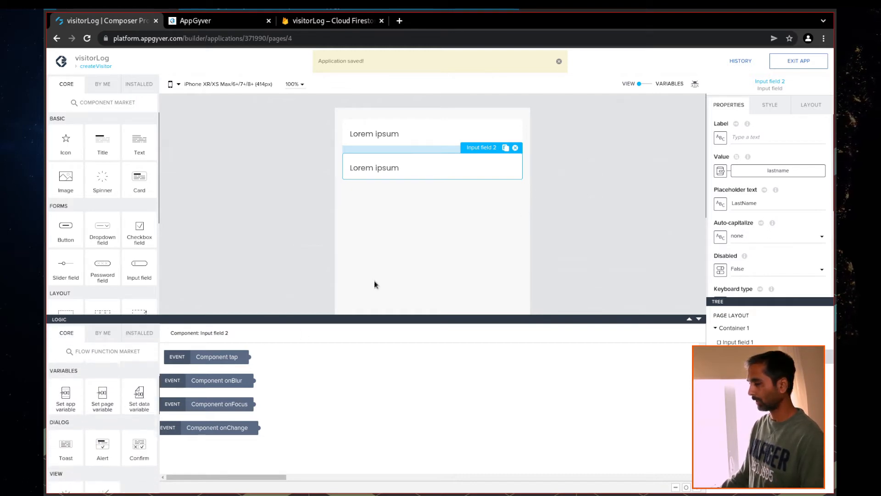
pyautogui.click(400, 228)
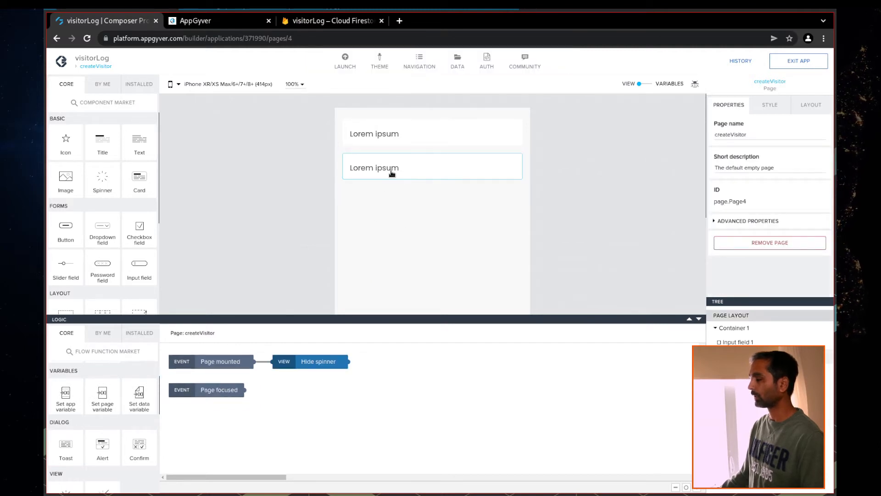
# Add a button below the LastName field and label it Submit
pyautogui.moveTo(66, 227); pyautogui.dragTo(389, 218)
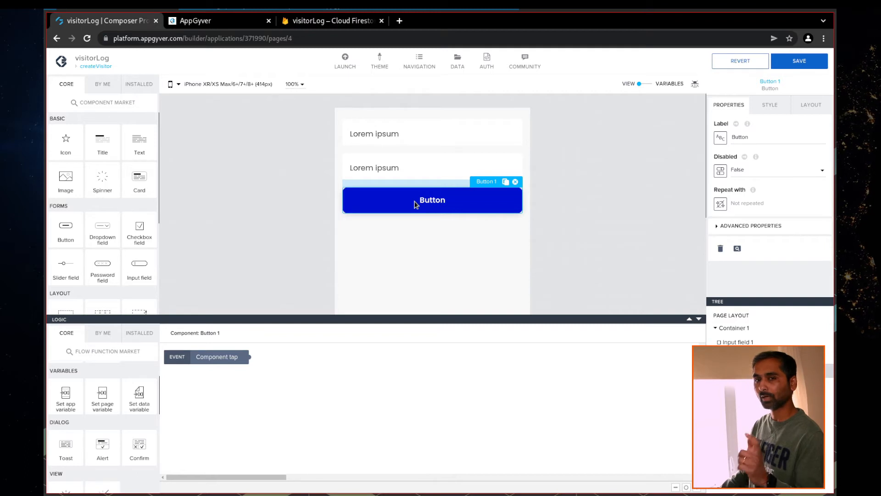
pyautogui.doubleClick(740, 137)
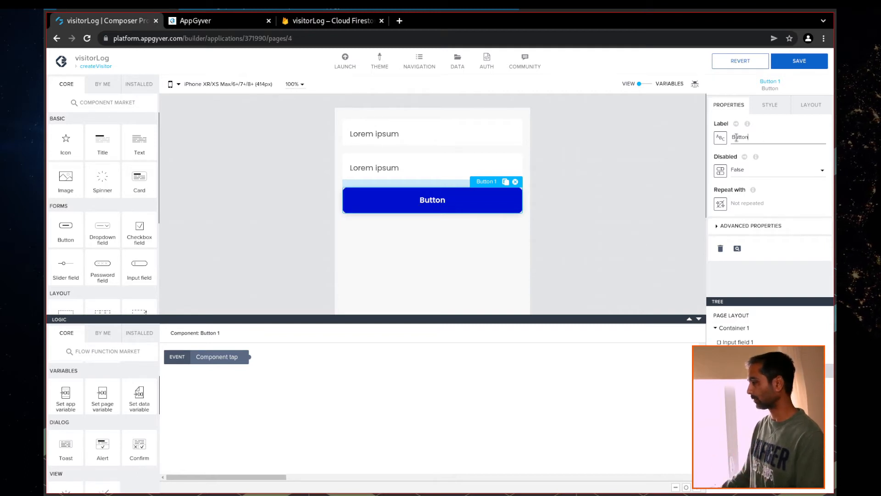
pyautogui.write('Create')
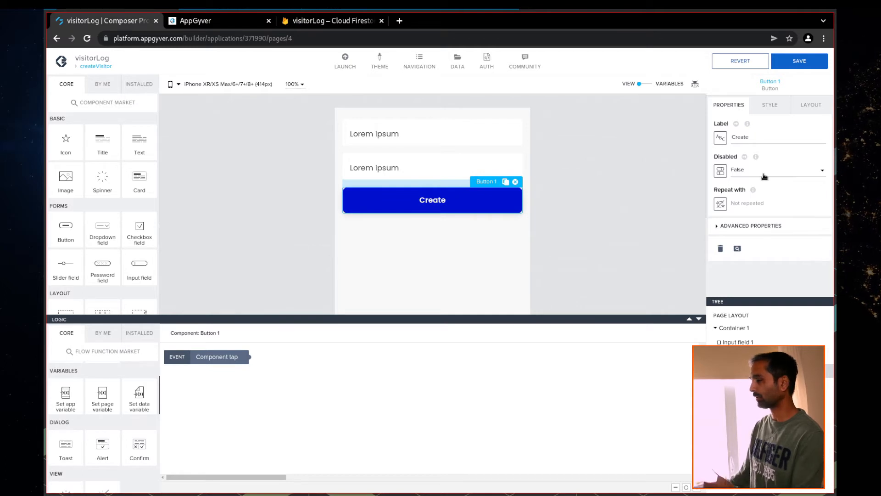
pyautogui.press('BackSpace')
pyautogui.press('BackSpace')
pyautogui.press('BackSpace')
pyautogui.press('BackSpace')
pyautogui.press('BackSpace')
pyautogui.press('BackSpace')
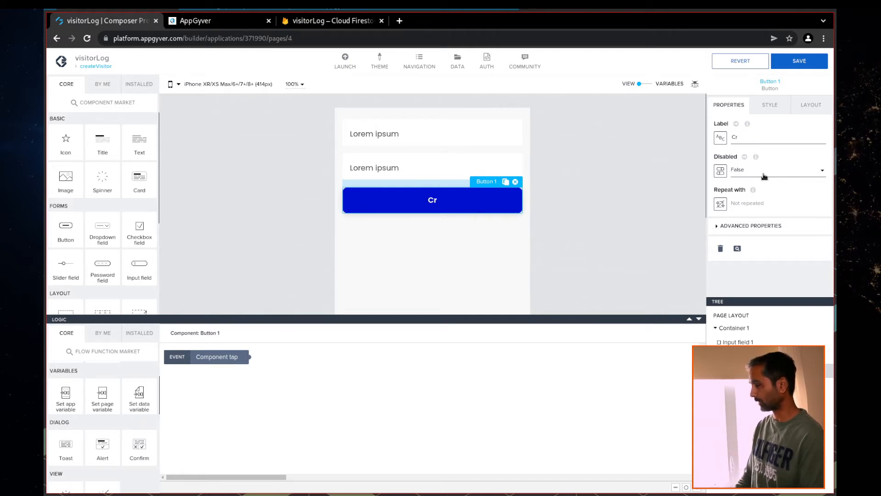
pyautogui.write('Submit')
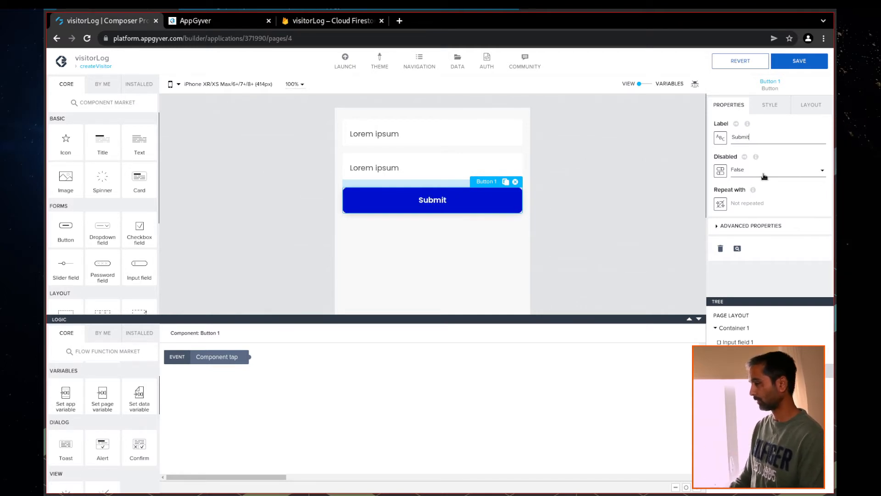
# Give the Submit button Success Button style, fit it to content, centre it, and save
pyautogui.click(768, 105)
pyautogui.scroll(-3, 778, 229)
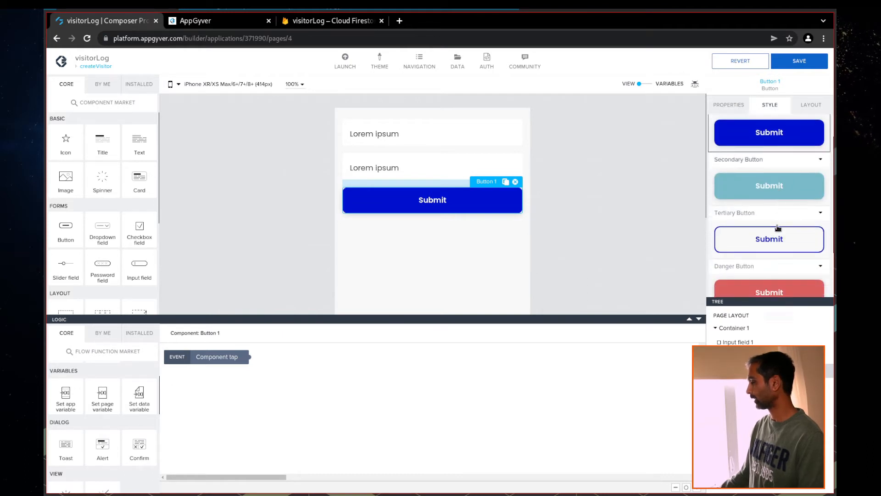
pyautogui.click(775, 273)
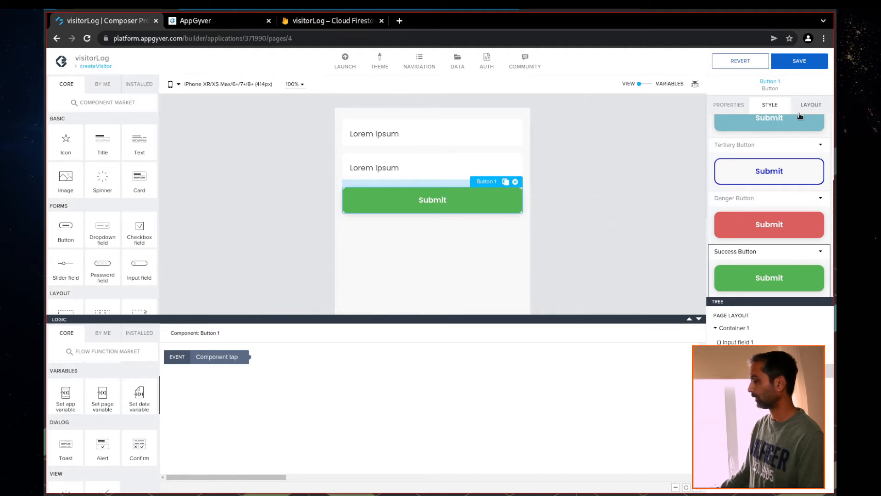
pyautogui.click(807, 110)
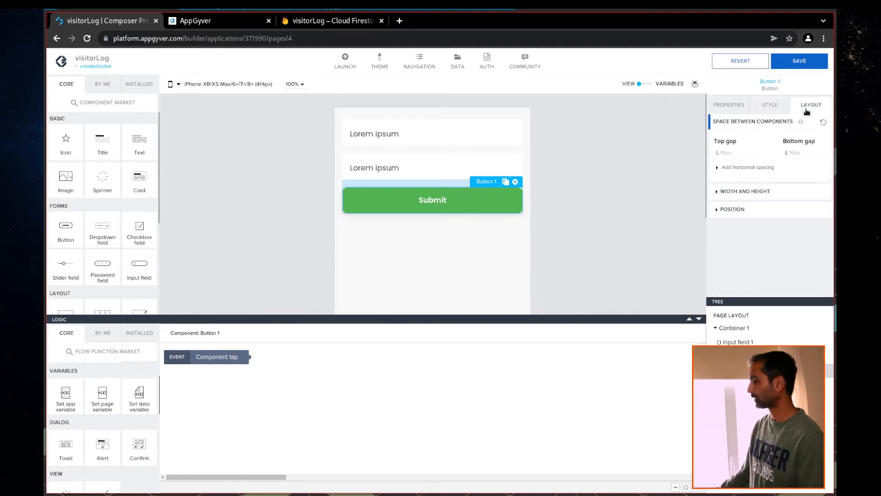
pyautogui.click(735, 201)
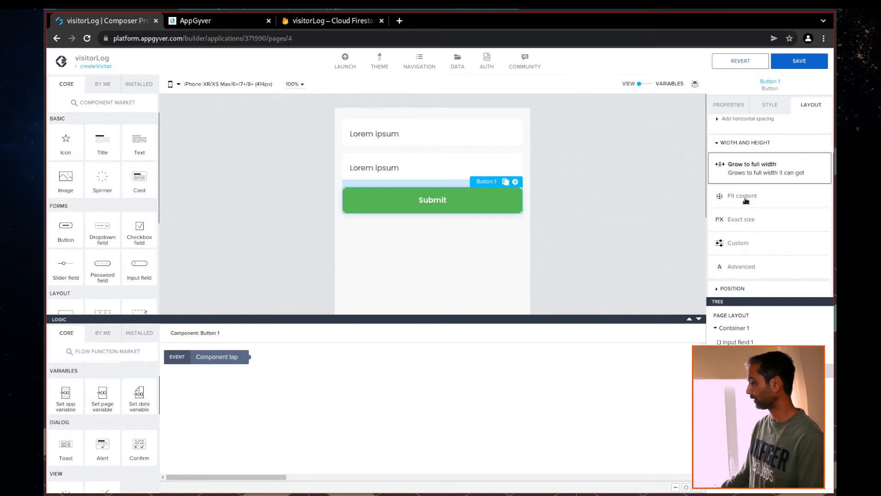
pyautogui.click(745, 199)
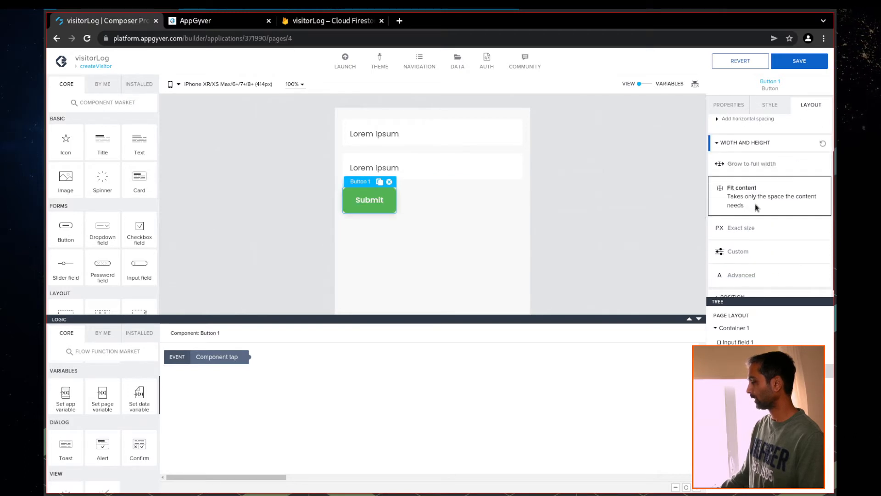
pyautogui.scroll(-1, 757, 207)
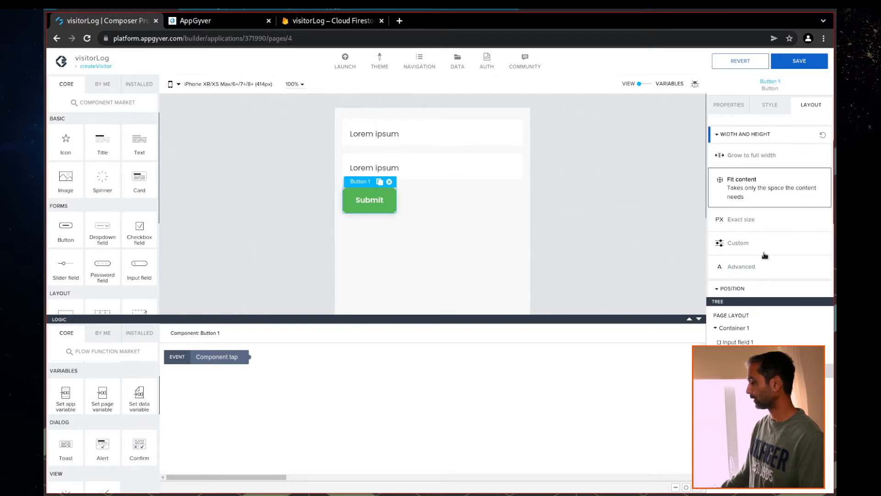
pyautogui.scroll(-3, 765, 256)
pyautogui.click(737, 222)
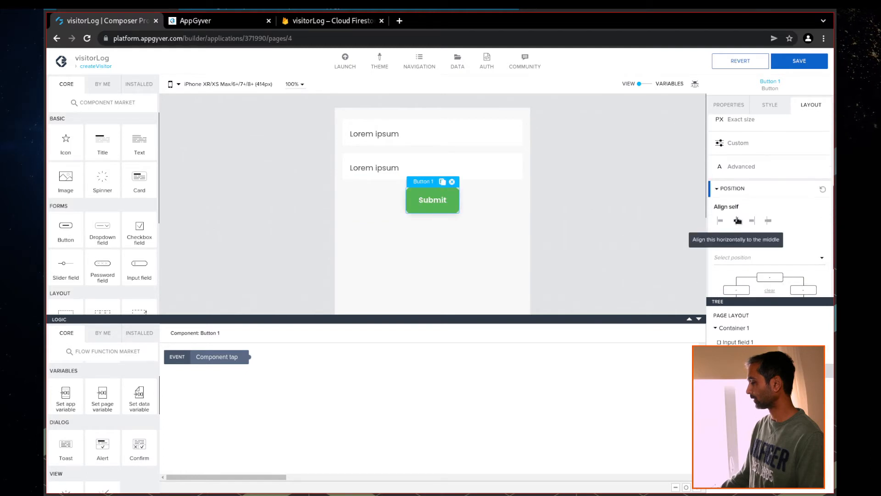
pyautogui.click(802, 64)
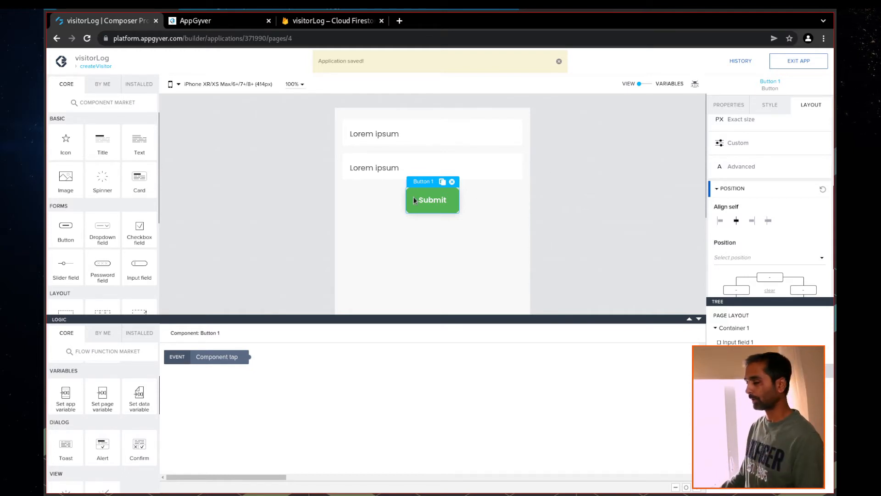
# Add a Create record node and connect it to the button's Component tap event
pyautogui.scroll(-3, 123, 442)
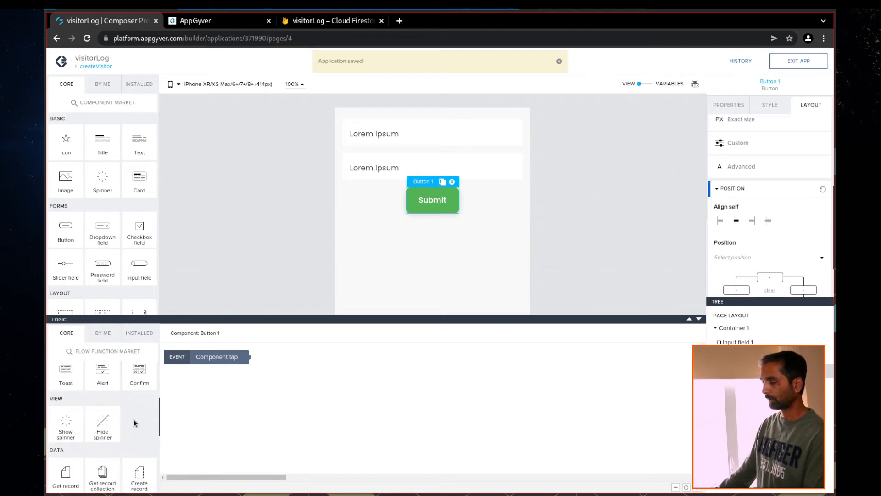
pyautogui.scroll(-2, 138, 407)
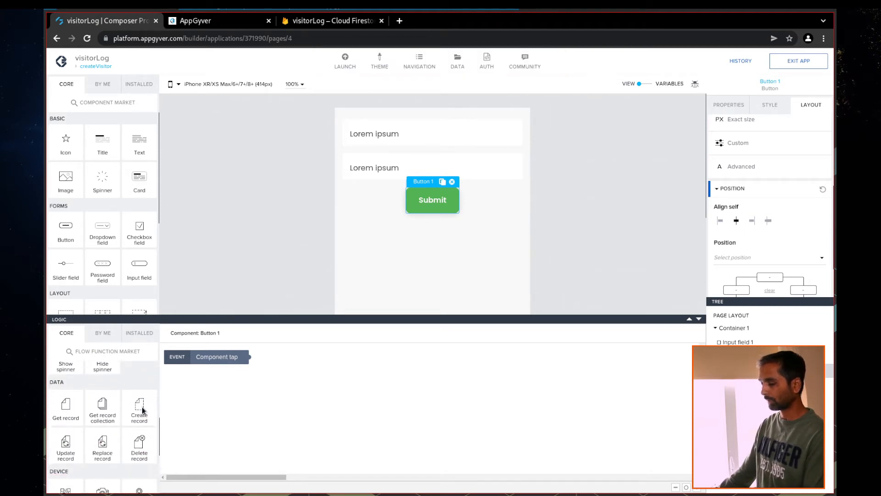
pyautogui.moveTo(138, 406); pyautogui.dragTo(298, 402)
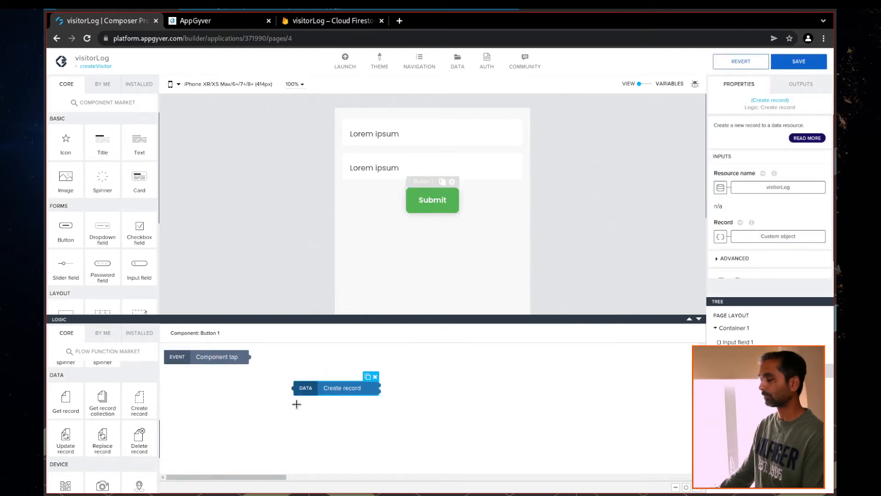
pyautogui.moveTo(250, 357); pyautogui.dragTo(293, 389)
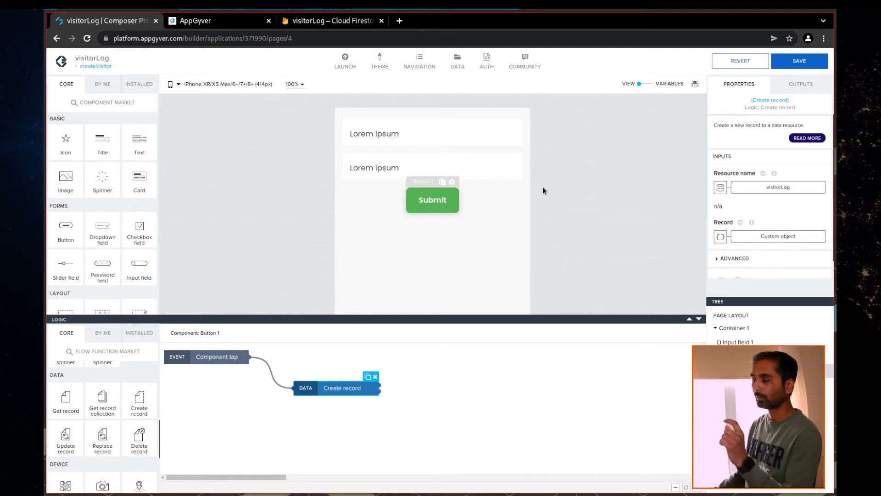
# Define the record as an object whose firstname comes from the firstname app variable
pyautogui.click(722, 237)
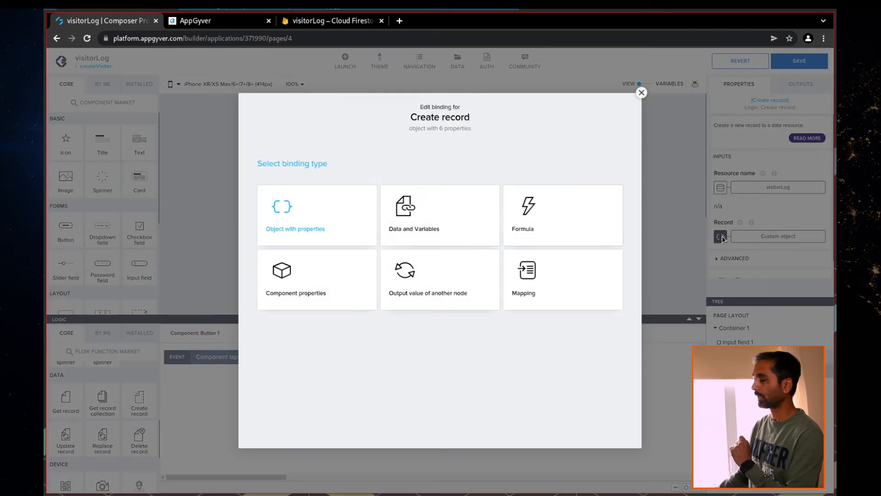
pyautogui.click(283, 228)
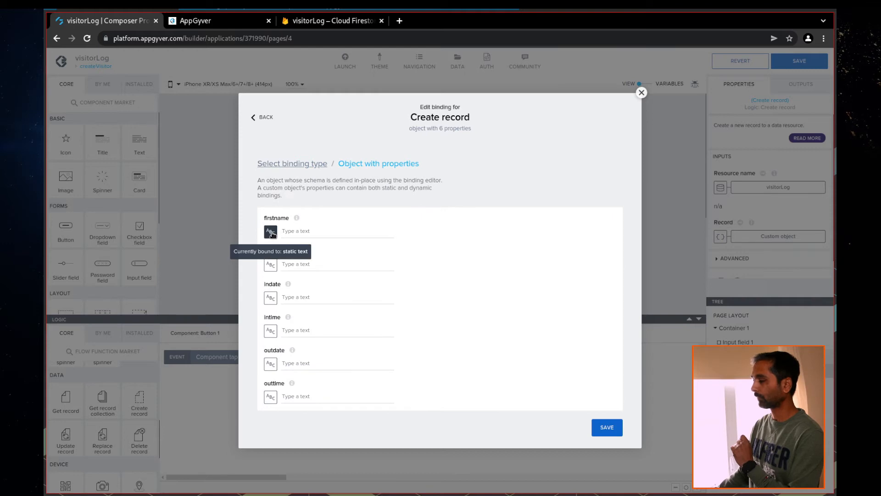
pyautogui.click(272, 232)
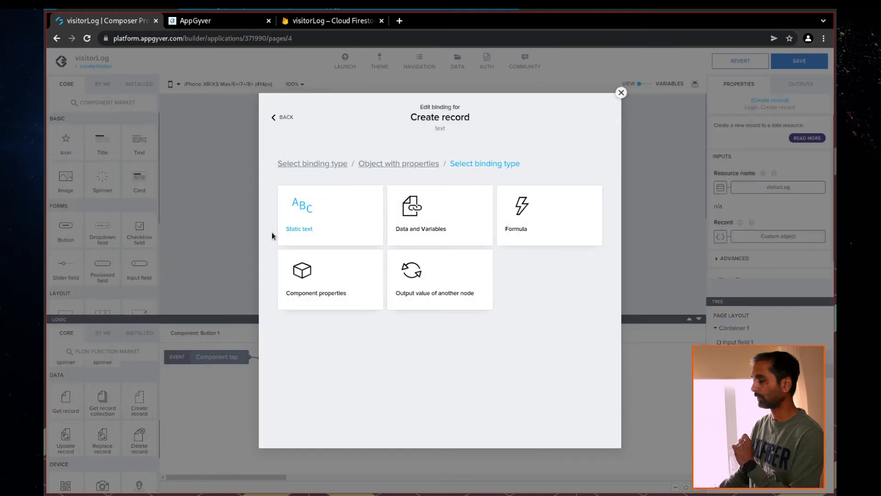
pyautogui.click(441, 230)
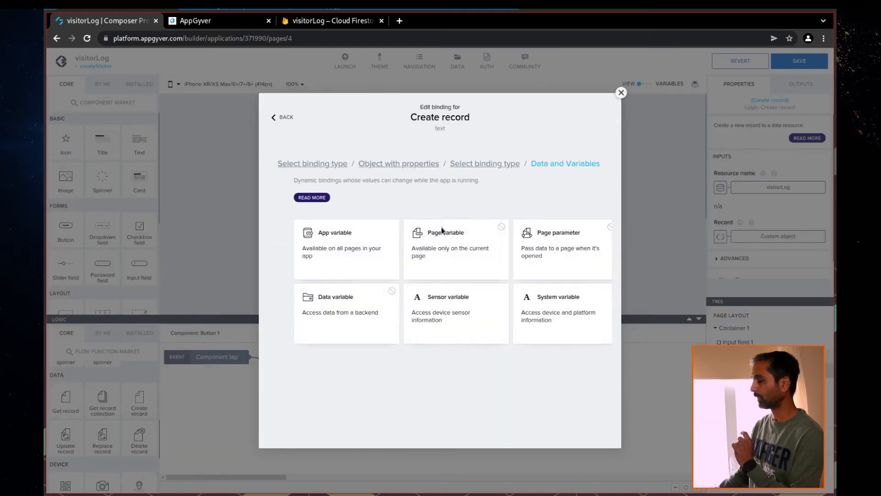
pyautogui.click(329, 269)
pyautogui.click(320, 253)
pyautogui.click(583, 289)
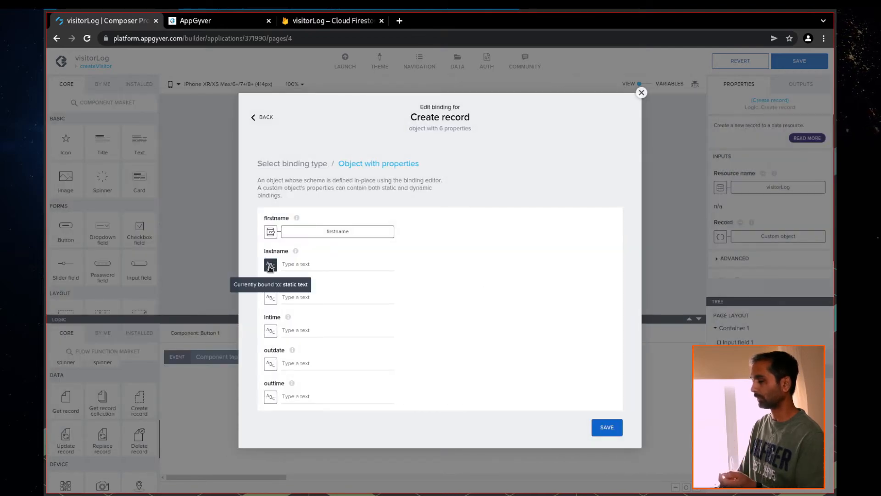
# Bind the record's lastname to the lastname app variable and save the bindings
pyautogui.click(270, 266)
pyautogui.click(423, 228)
pyautogui.click(333, 243)
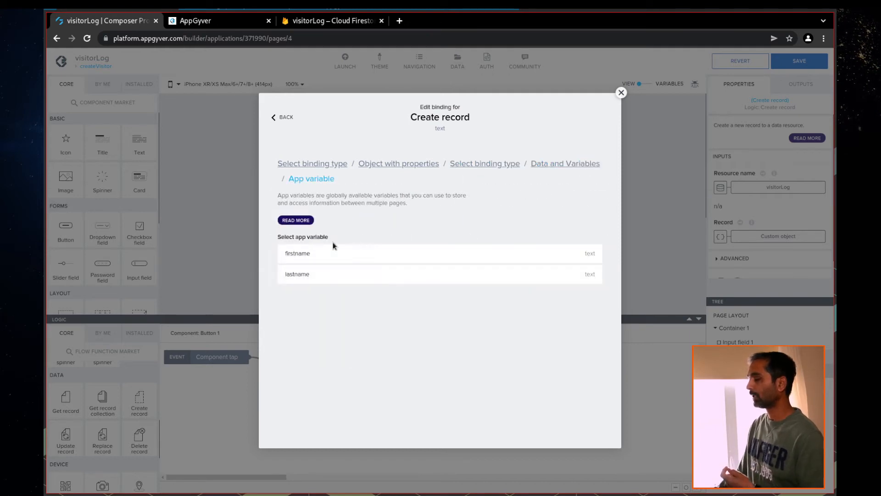
pyautogui.click(333, 274)
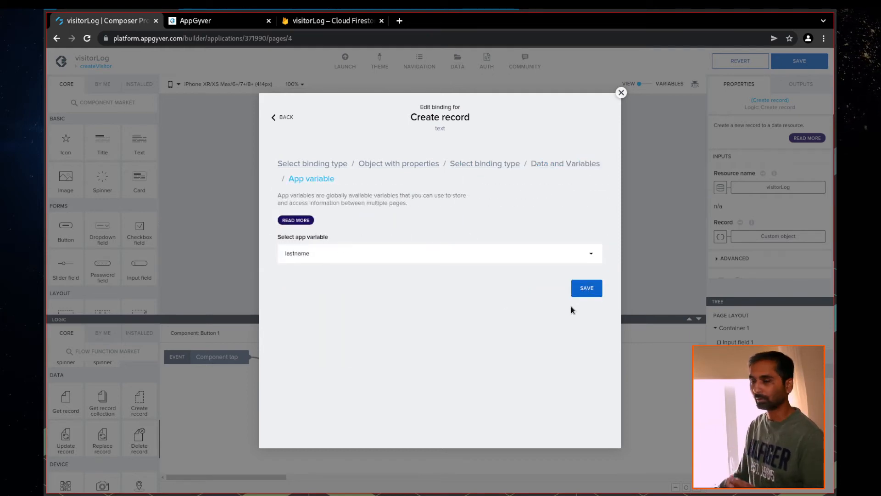
pyautogui.click(590, 291)
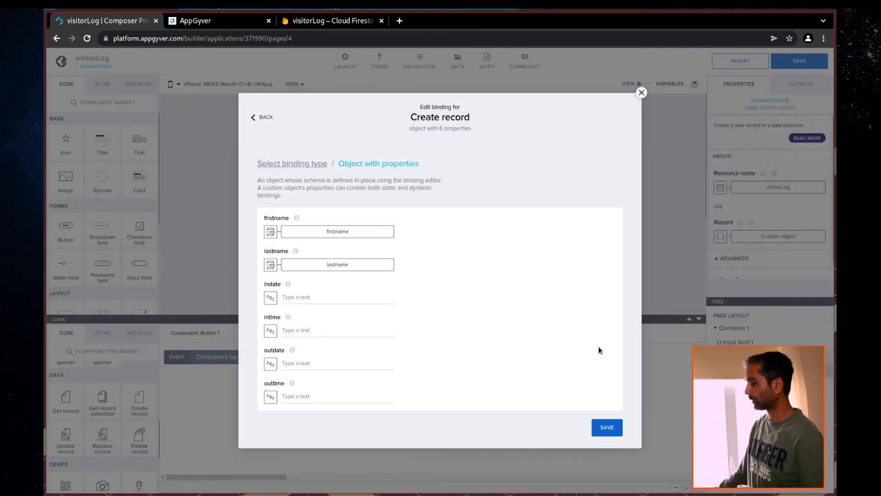
pyautogui.click(614, 427)
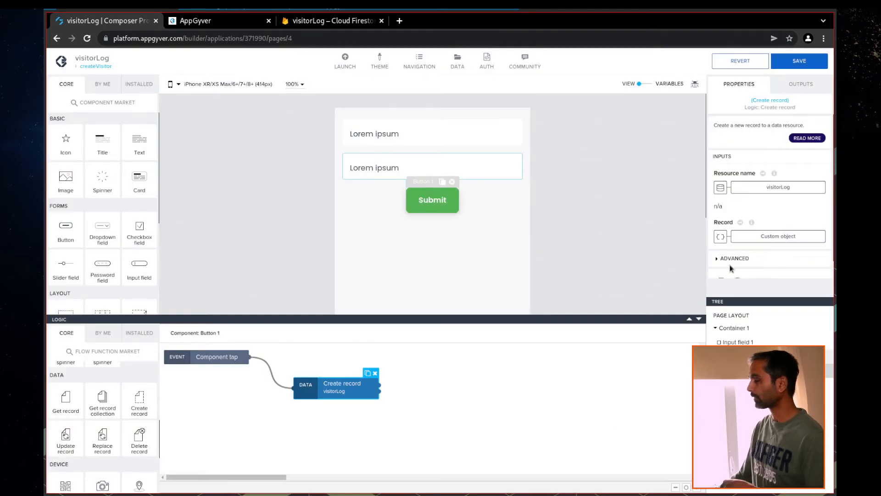
# Add a Toast after Create record showing 'Record created successfully'
pyautogui.scroll(-1, 720, 236)
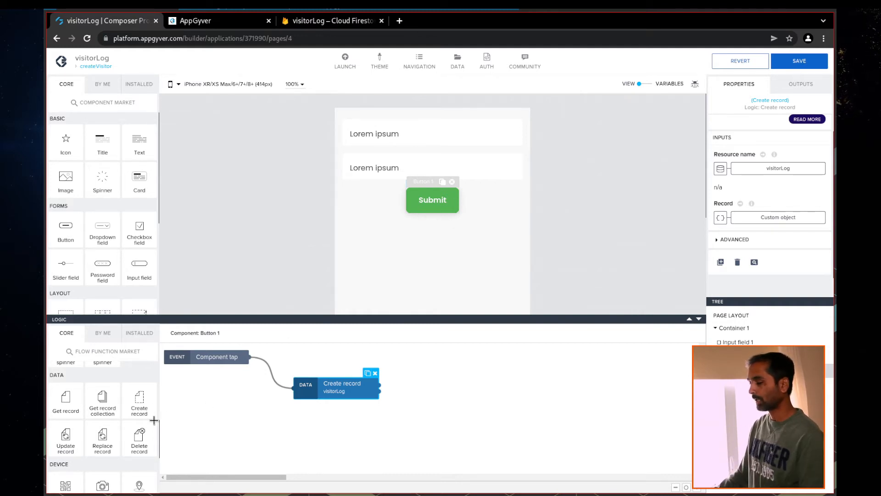
pyautogui.scroll(1, 139, 428)
pyautogui.scroll(4, 133, 425)
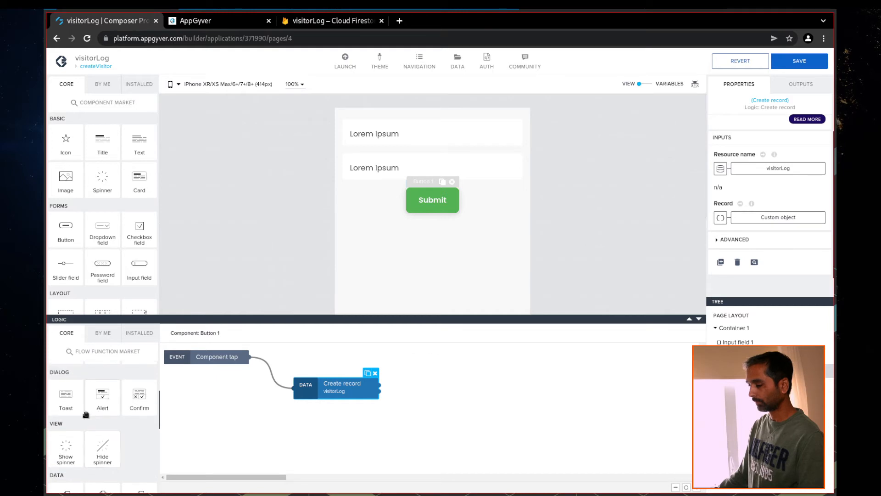
pyautogui.moveTo(67, 403); pyautogui.dragTo(490, 398)
pyautogui.moveTo(380, 388); pyautogui.dragTo(463, 397)
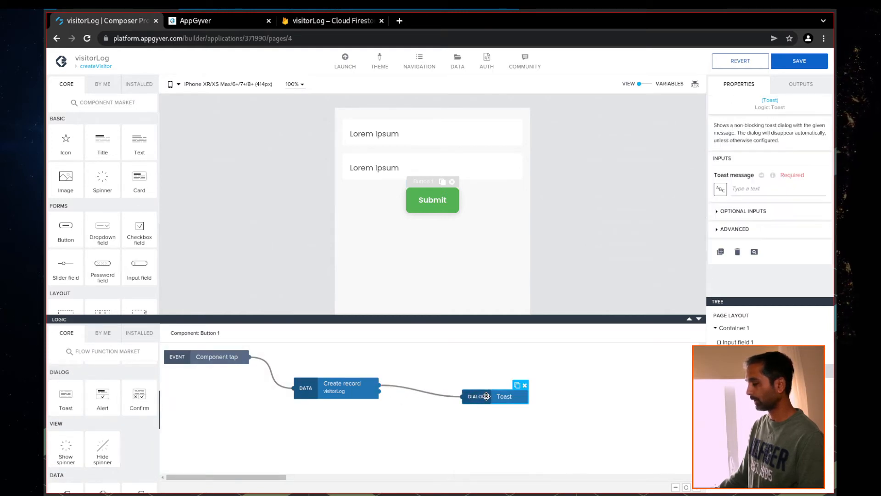
pyautogui.click(745, 190)
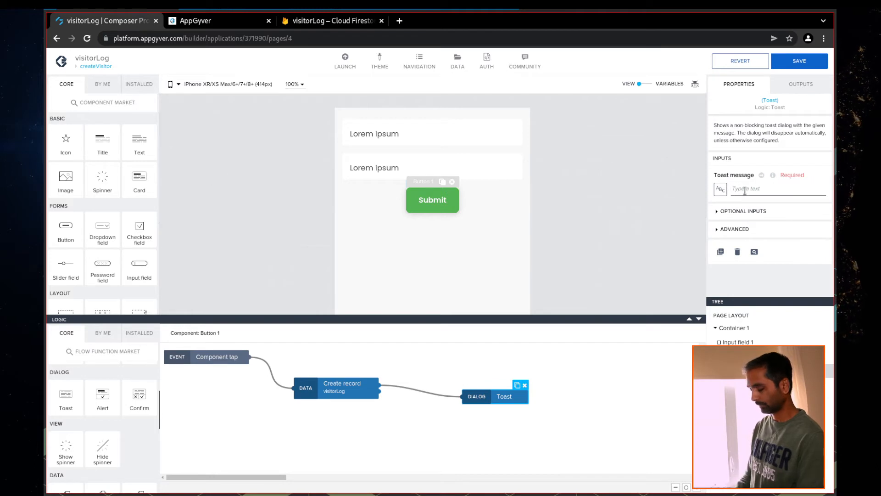
pyautogui.write('Record cre')
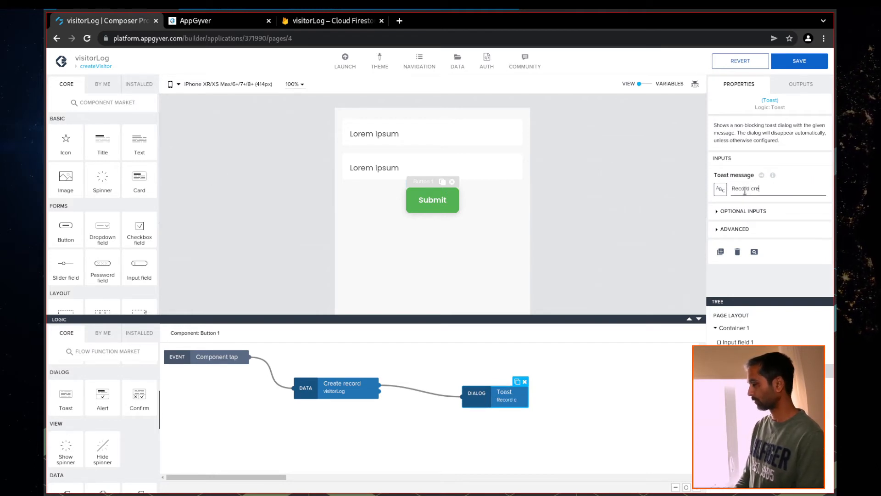
pyautogui.write('ated su')
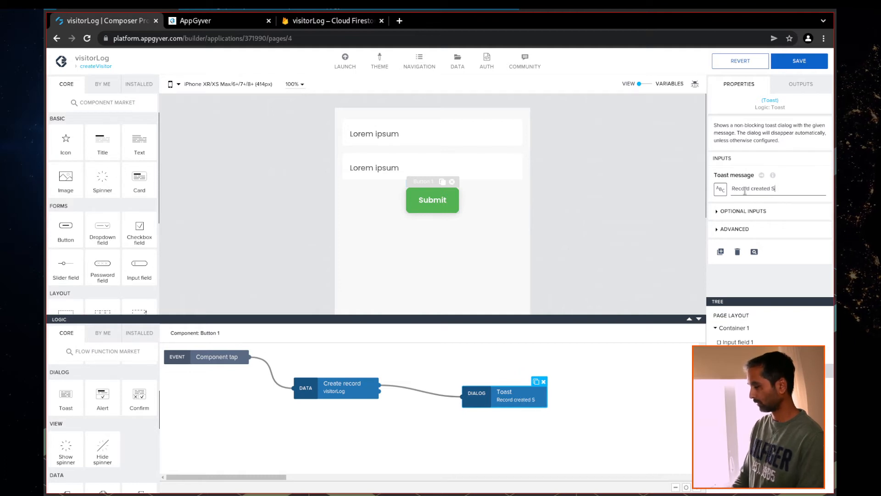
pyautogui.write('ccessfully')
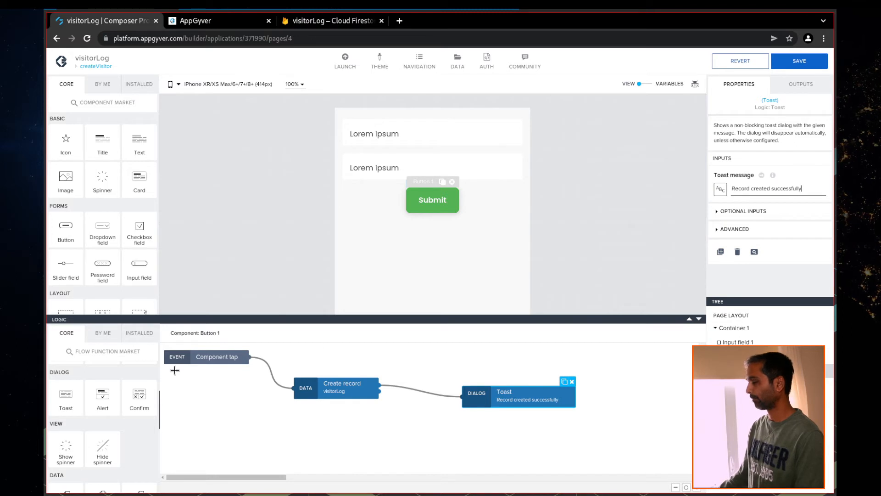
# Wire Create record's error output to a second toast reading 'Error: Failed to create record' and save
pyautogui.moveTo(59, 403); pyautogui.dragTo(507, 438)
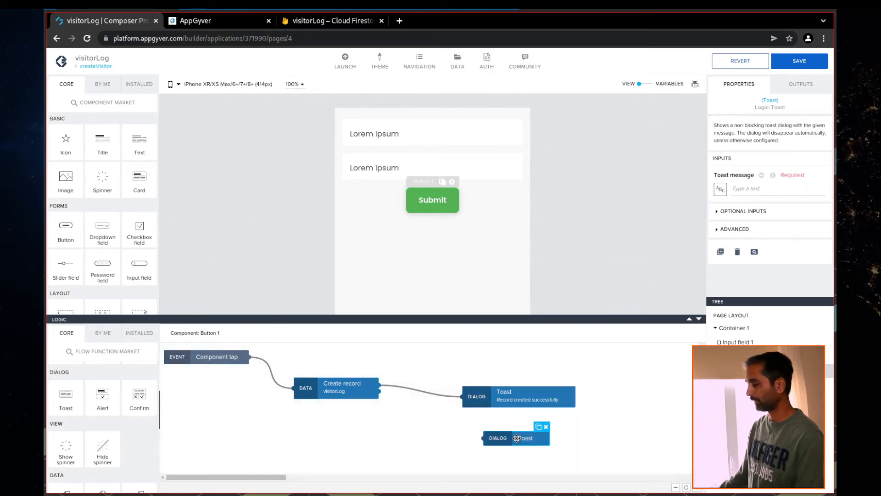
pyautogui.moveTo(380, 391); pyautogui.dragTo(485, 439)
pyautogui.click(508, 441)
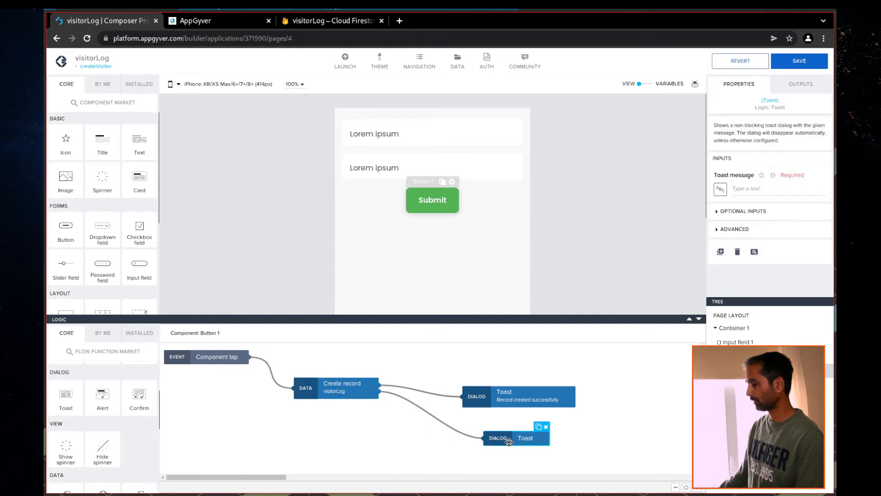
pyautogui.click(746, 191)
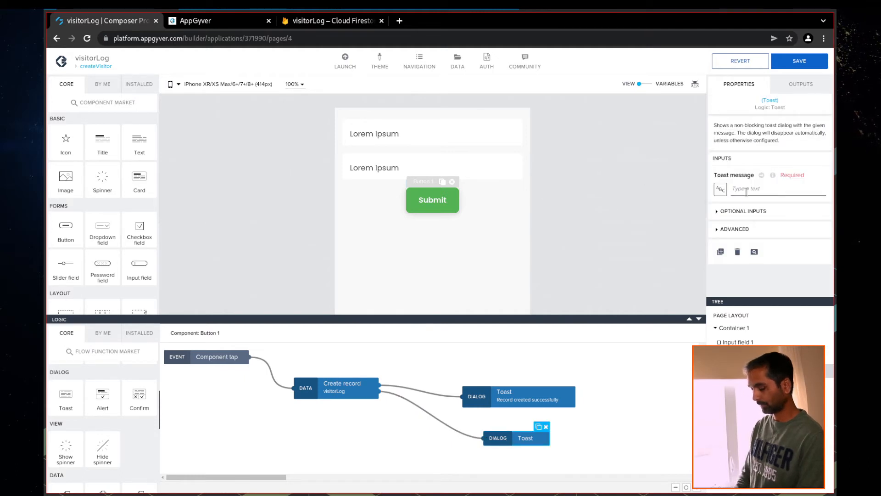
pyautogui.write('Error')
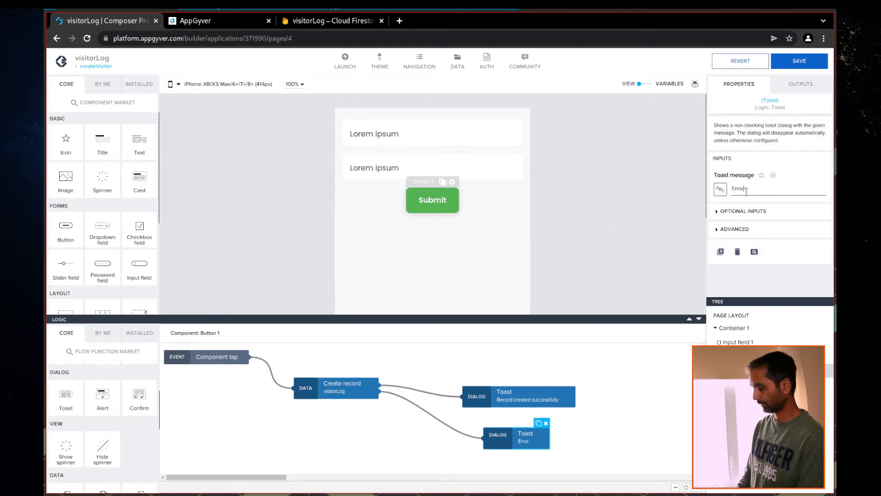
pyautogui.write(': Failed to create record')
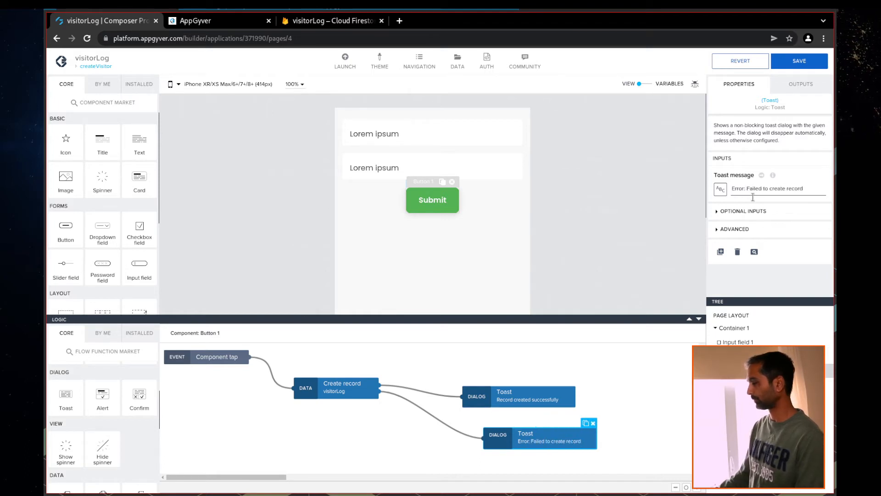
pyautogui.click(799, 60)
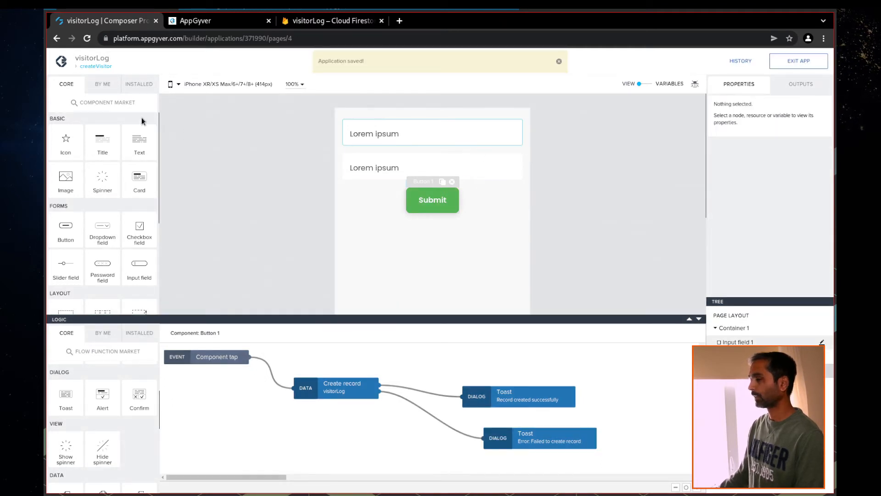
pyautogui.click(95, 65)
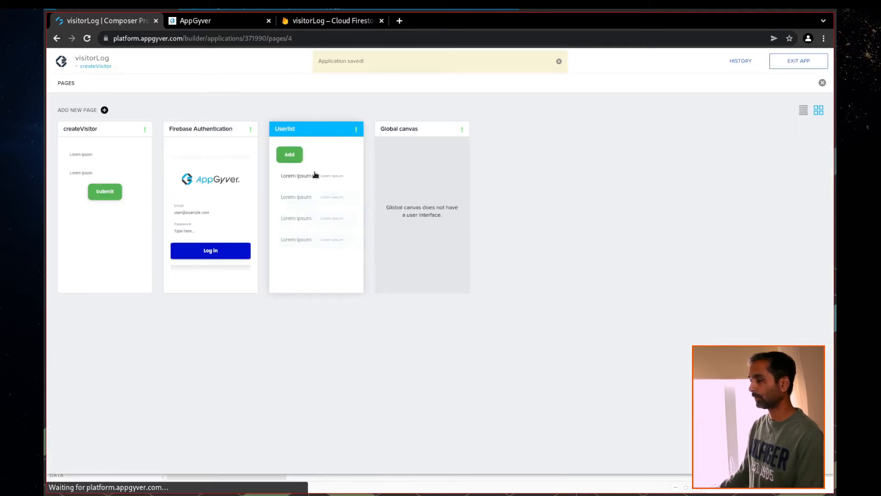
# Give the Userlist Add button an Open page step on Component tap targeting createVisitor, and save
pyautogui.click(315, 174)
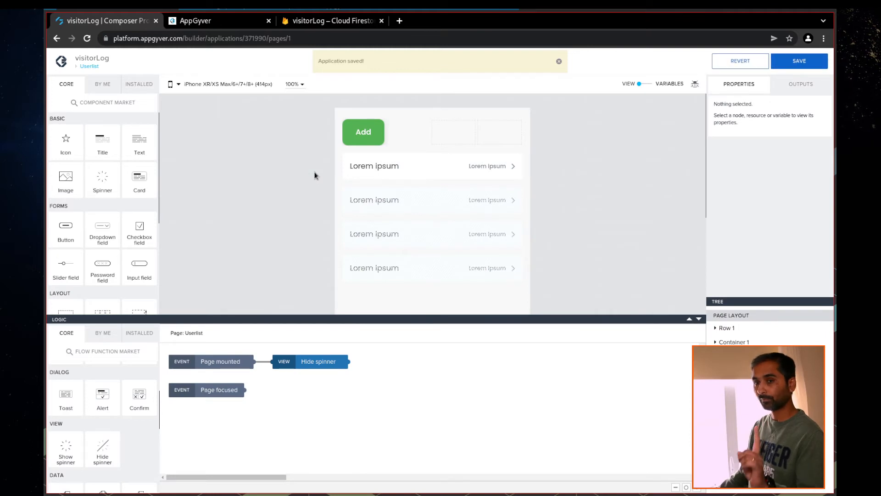
pyautogui.click(350, 138)
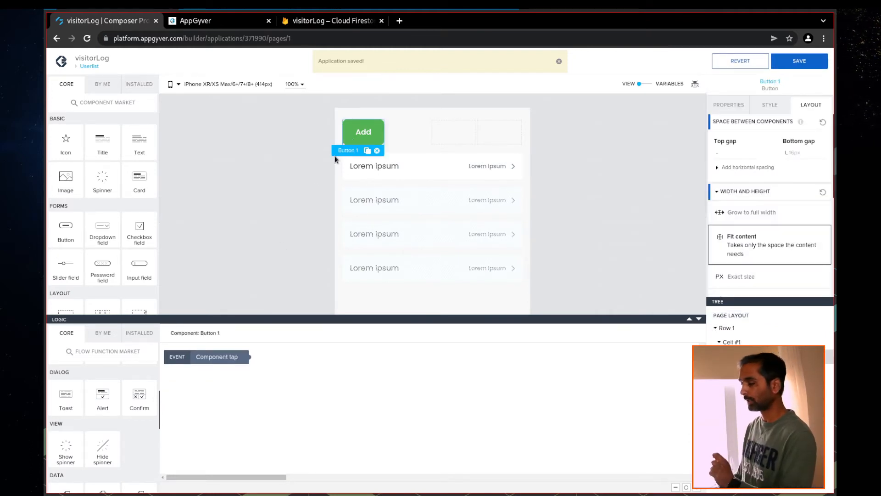
pyautogui.scroll(3, 124, 432)
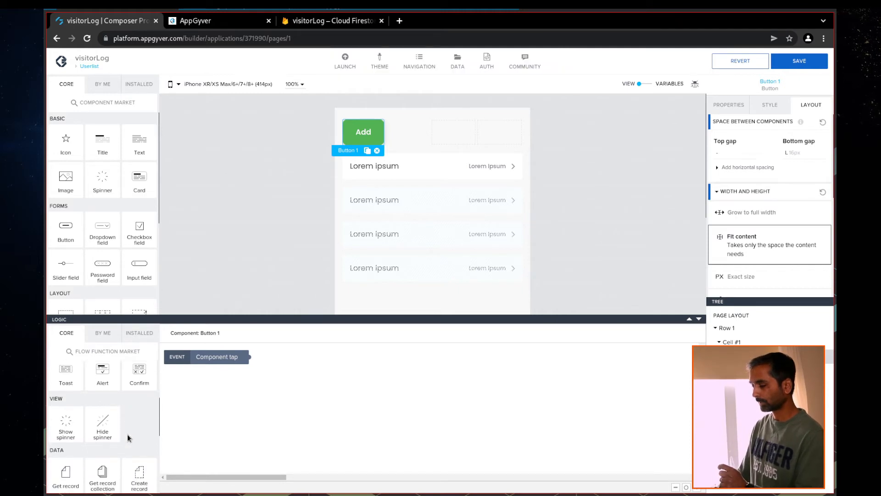
pyautogui.moveTo(65, 395); pyautogui.dragTo(361, 382)
pyautogui.moveTo(250, 357); pyautogui.dragTo(317, 382)
pyautogui.click(373, 382)
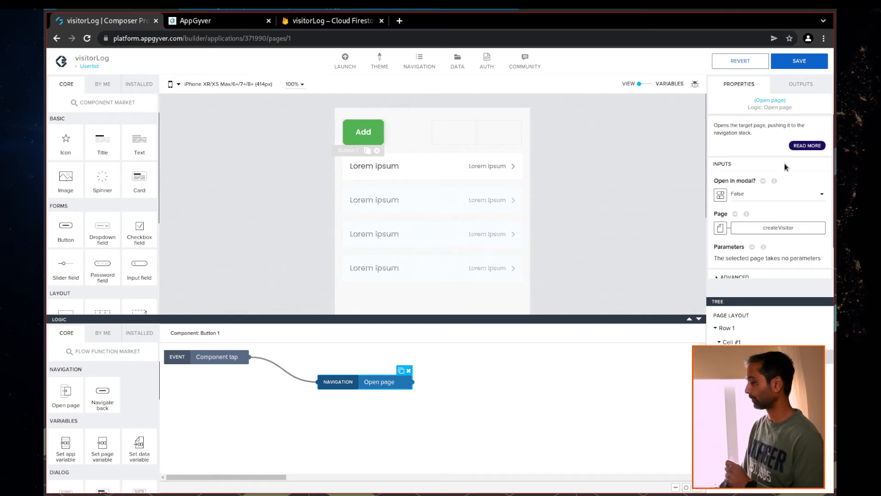
pyautogui.click(808, 62)
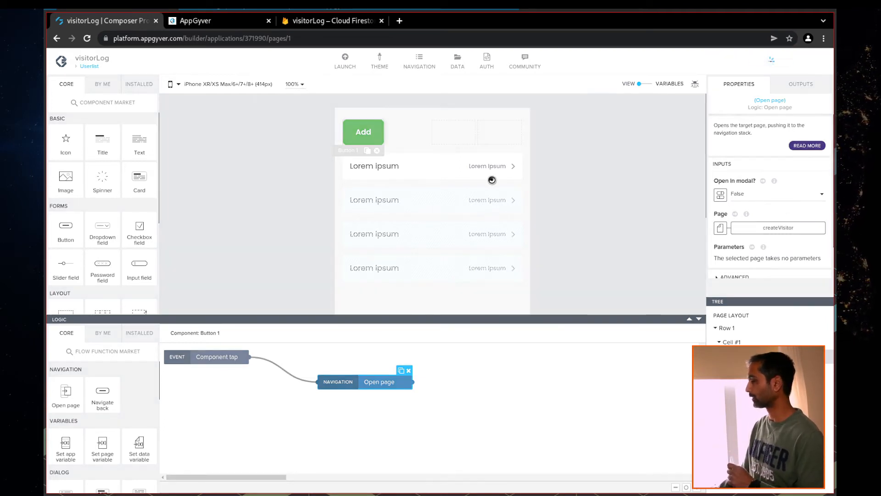
# In the preview, open the createVisitor form from the Userlist's Add button
pyautogui.click(216, 21)
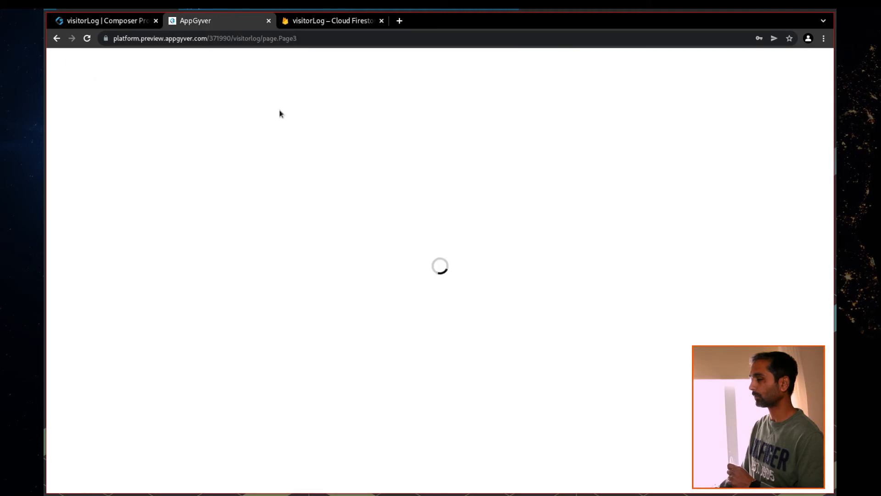
pyautogui.click(129, 102)
pyautogui.click(161, 108)
pyautogui.click(147, 144)
pyautogui.click(149, 113)
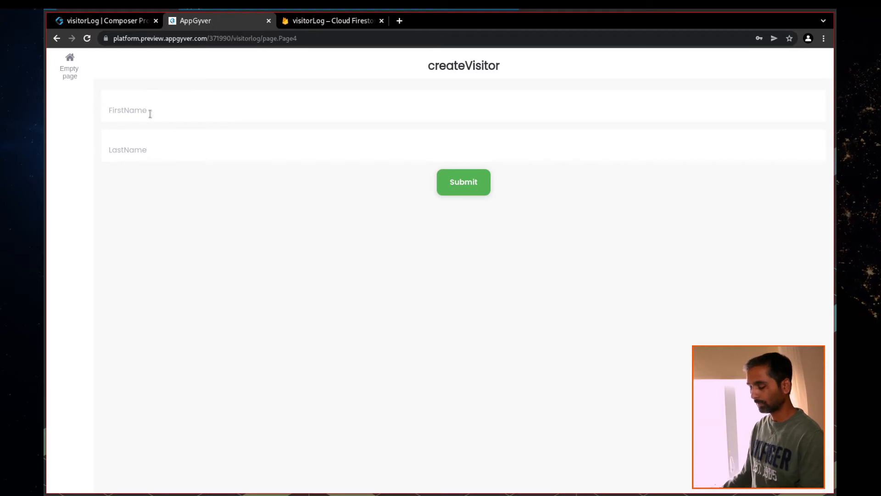
# Enter first name BFirstname and last name BLastname, then submit the new visitor
pyautogui.write('Btest')
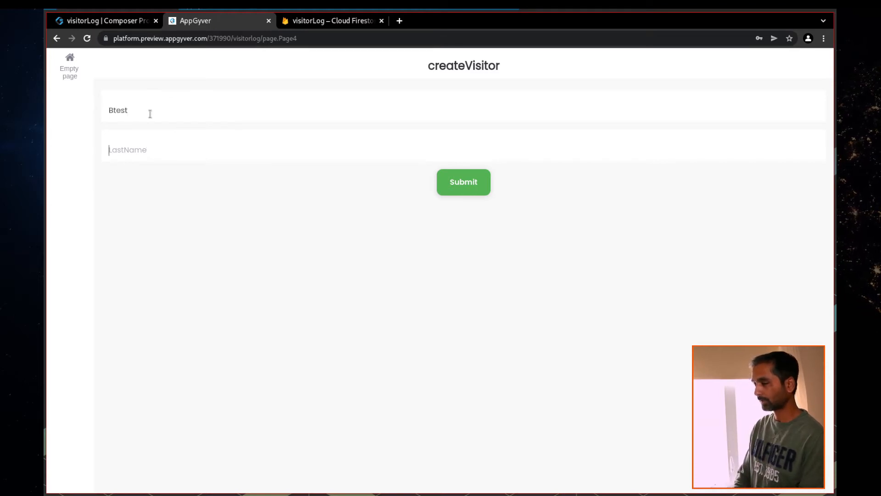
pyautogui.press('Tab')
pyautogui.write('B')
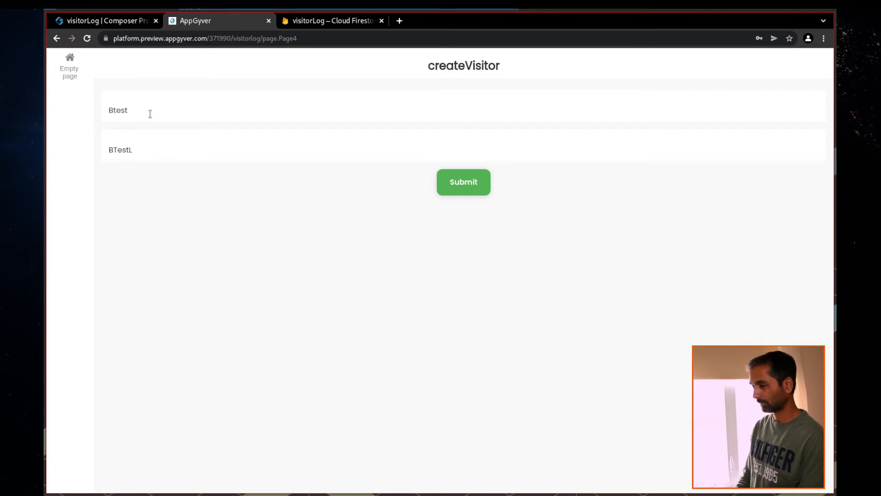
pyautogui.click(159, 106)
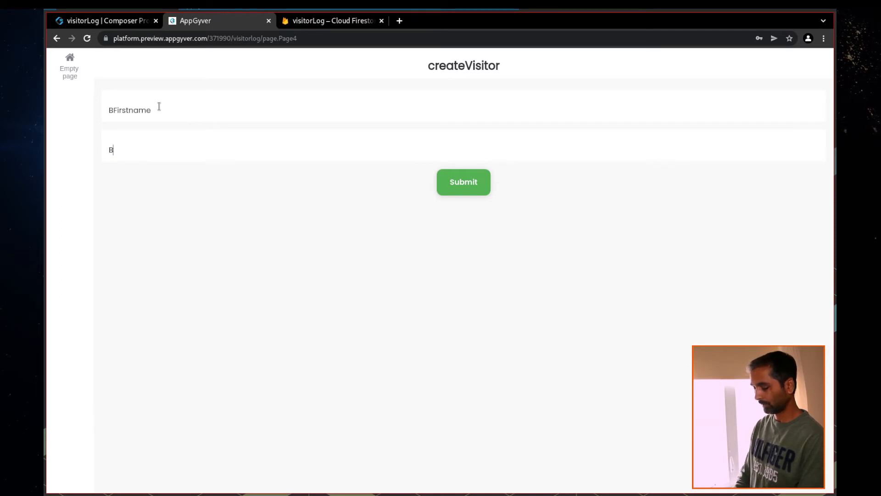
pyautogui.click(151, 146)
pyautogui.click(443, 185)
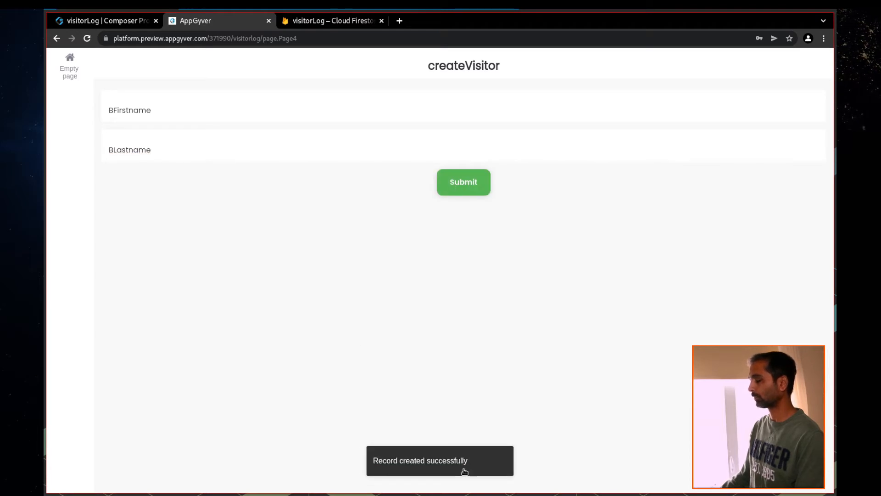
pyautogui.click(332, 28)
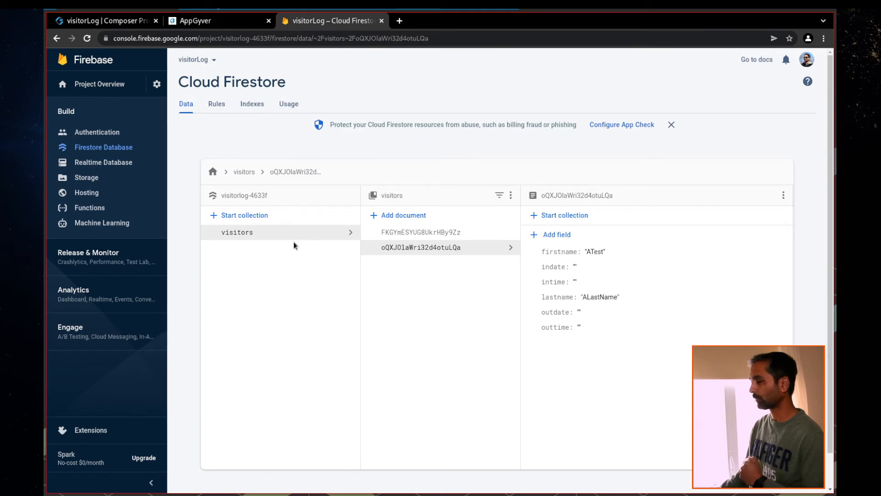
# Inspect the new BFirstname document in visitors, compare it with the ATest document, and return to the preview
pyautogui.click(428, 237)
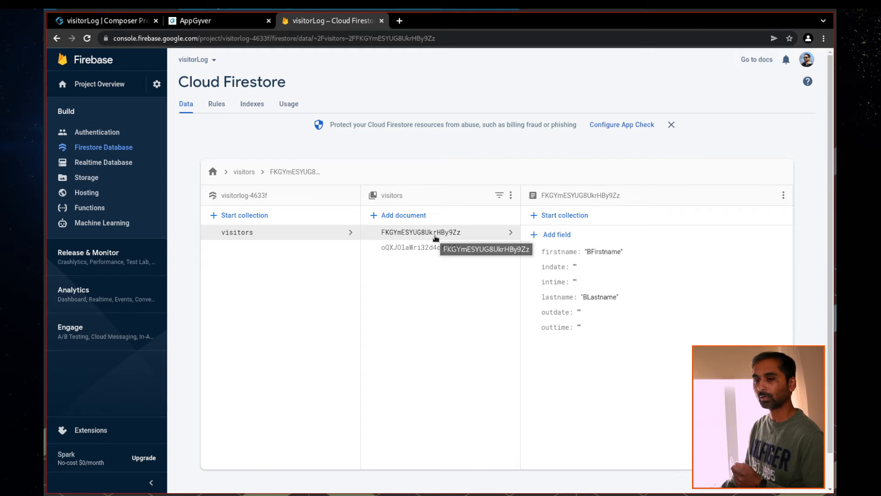
pyautogui.click(432, 250)
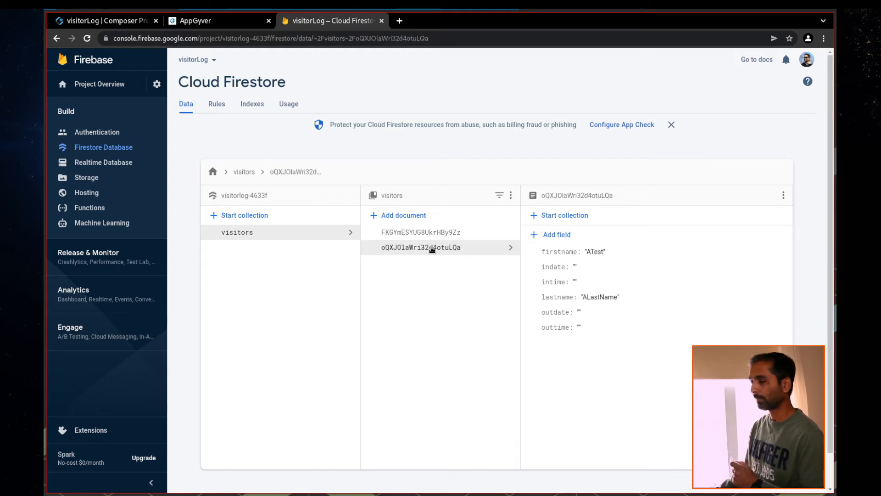
pyautogui.click(219, 25)
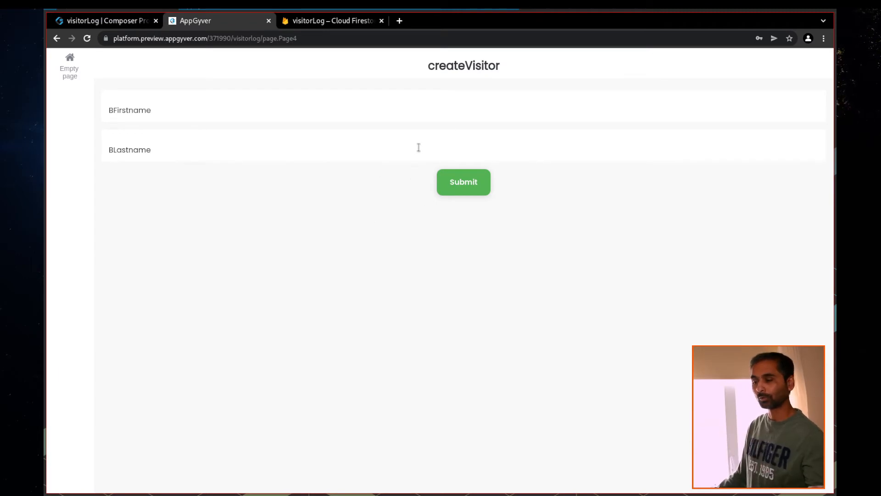
# Open the createVisitor page in the builder and select the Submit button's logic
pyautogui.click(121, 21)
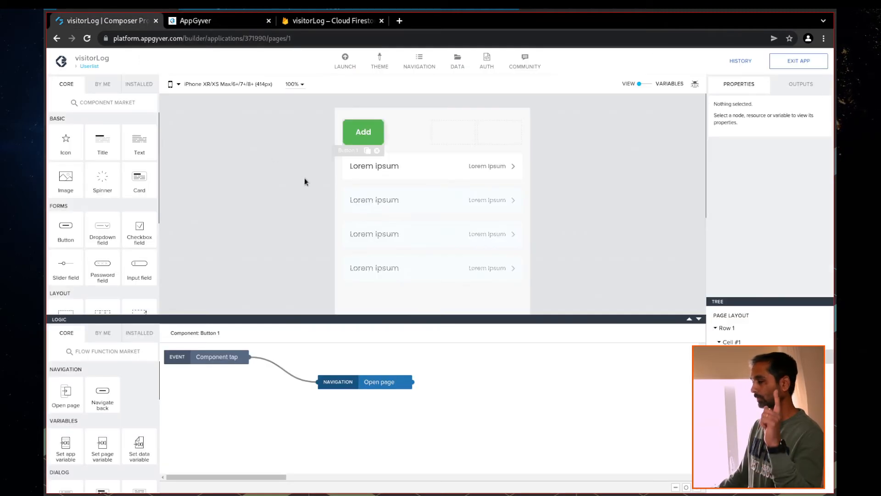
pyautogui.click(92, 67)
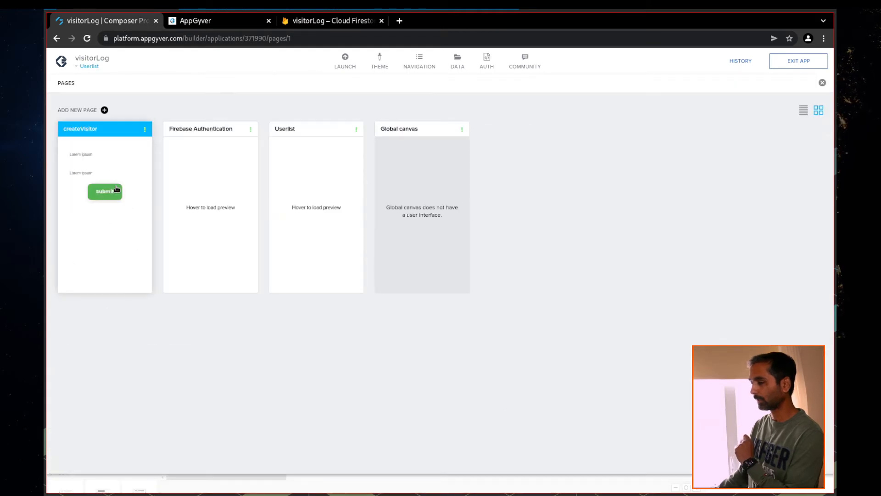
pyautogui.click(124, 177)
pyautogui.click(437, 203)
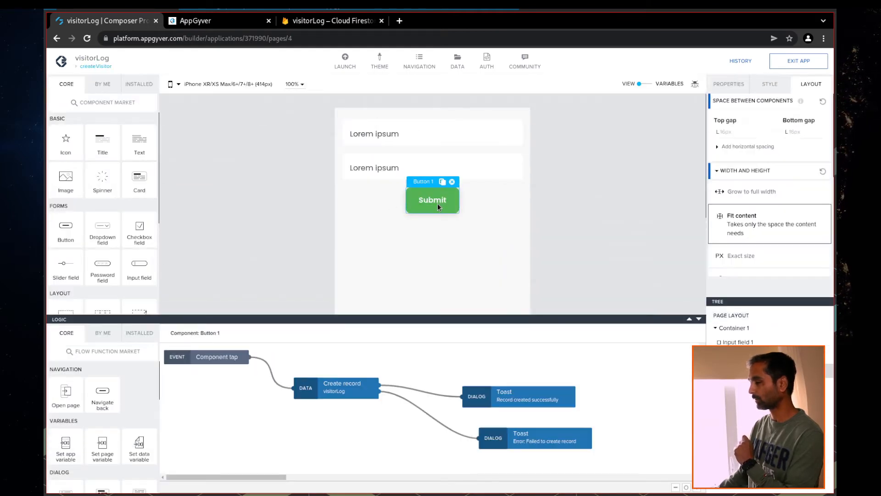
# Add a Navigate back step after Create record succeeds, tidy the toast nodes, and save
pyautogui.moveTo(508, 404); pyautogui.dragTo(464, 391)
pyautogui.moveTo(516, 444); pyautogui.dragTo(459, 426)
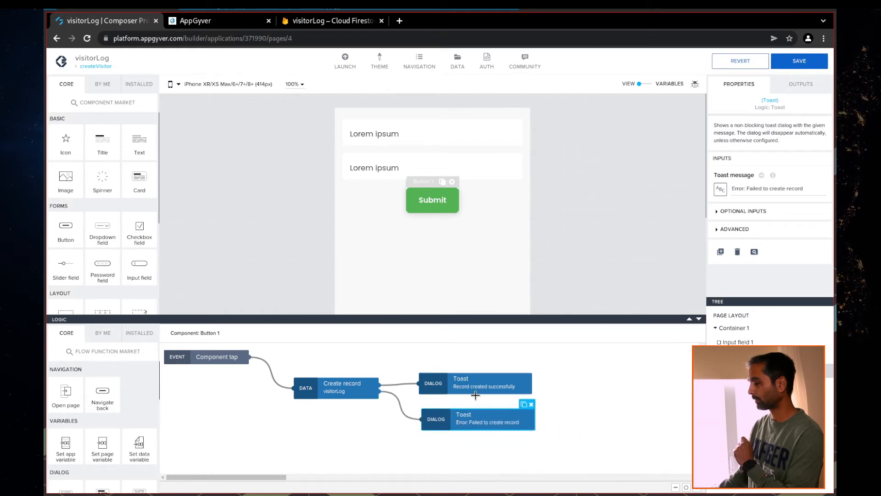
pyautogui.click(476, 394)
pyautogui.moveTo(99, 410); pyautogui.dragTo(592, 388)
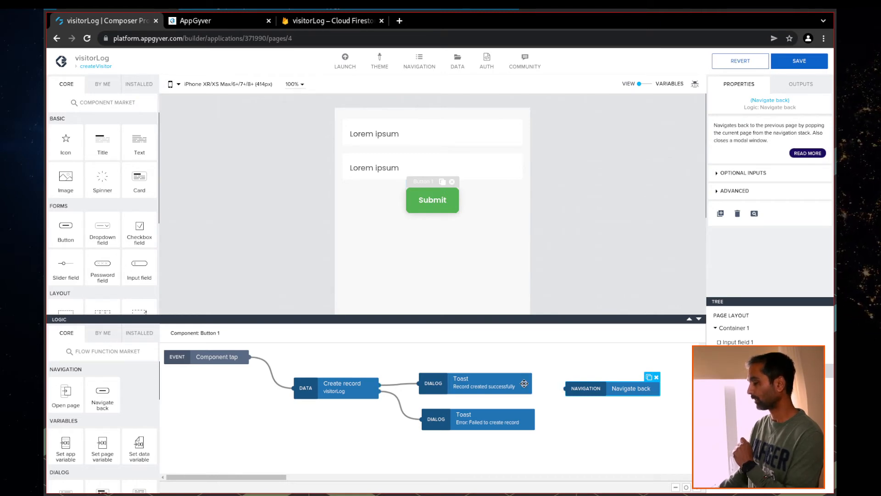
pyautogui.moveTo(506, 383); pyautogui.dragTo(502, 362)
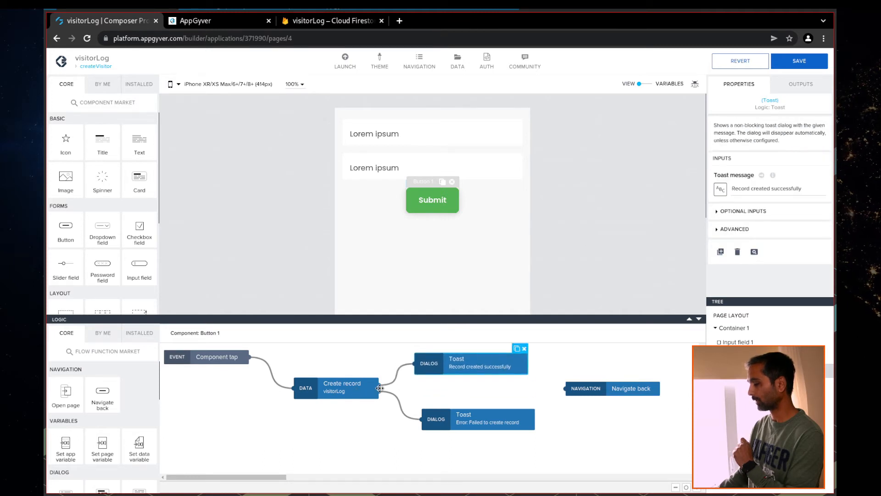
pyautogui.moveTo(377, 386); pyautogui.dragTo(462, 394)
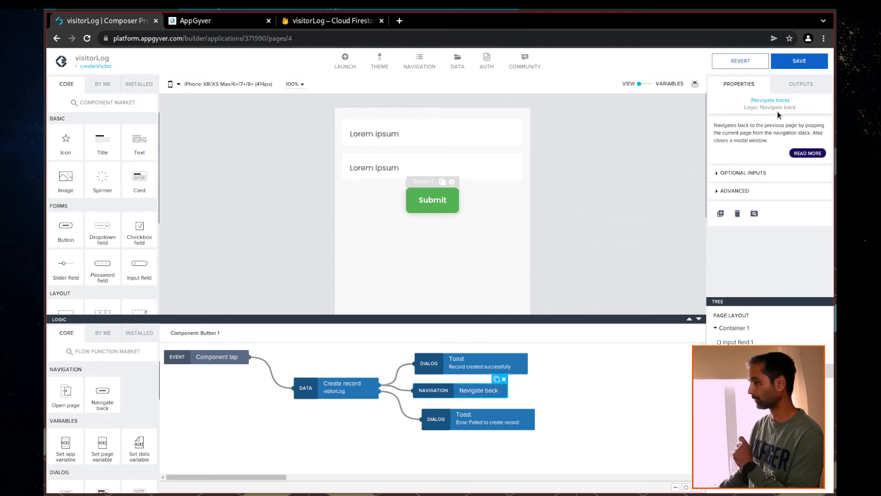
pyautogui.click(800, 65)
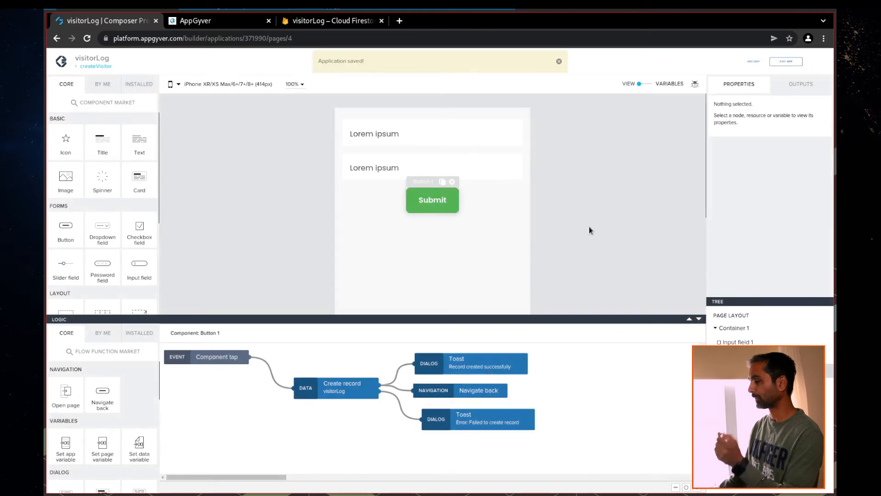
# Sign in to the preview app with the login credentials
pyautogui.click(211, 20)
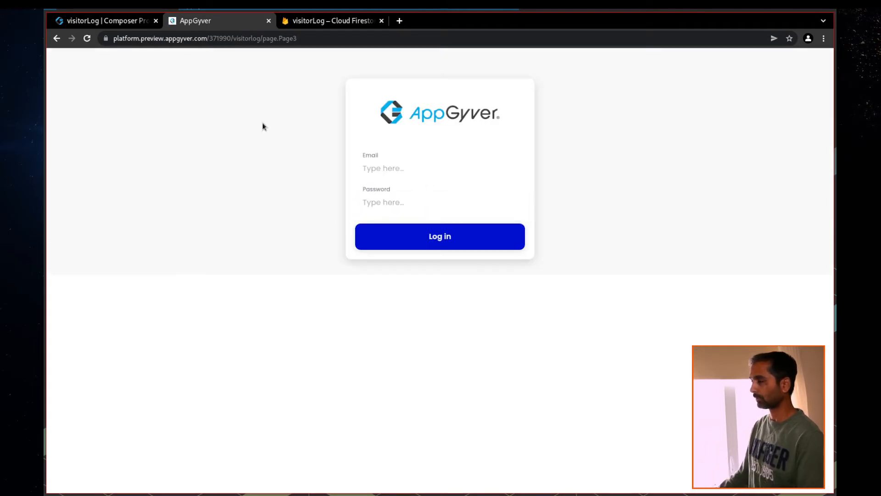
pyautogui.write('su')
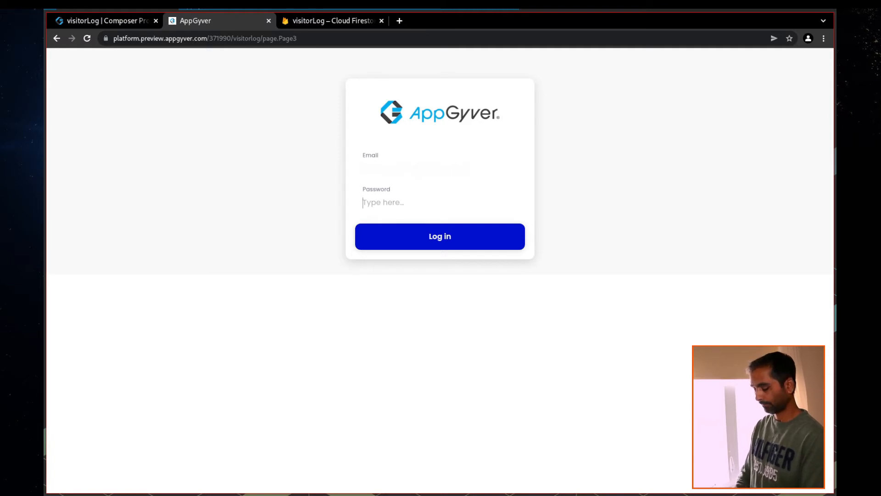
pyautogui.write('••')
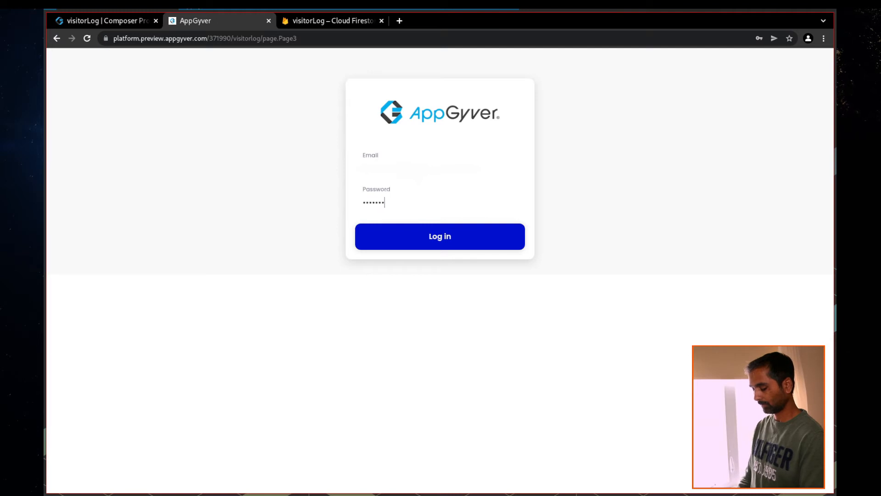
pyautogui.click(461, 240)
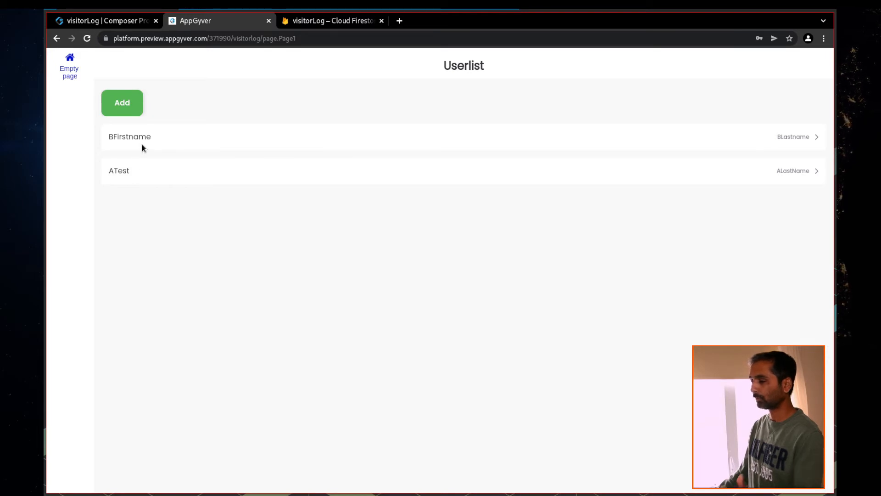
# Add a visitor with first name CFirstname and last name CLastname and submit it
pyautogui.click(122, 110)
pyautogui.write('CFirstname')
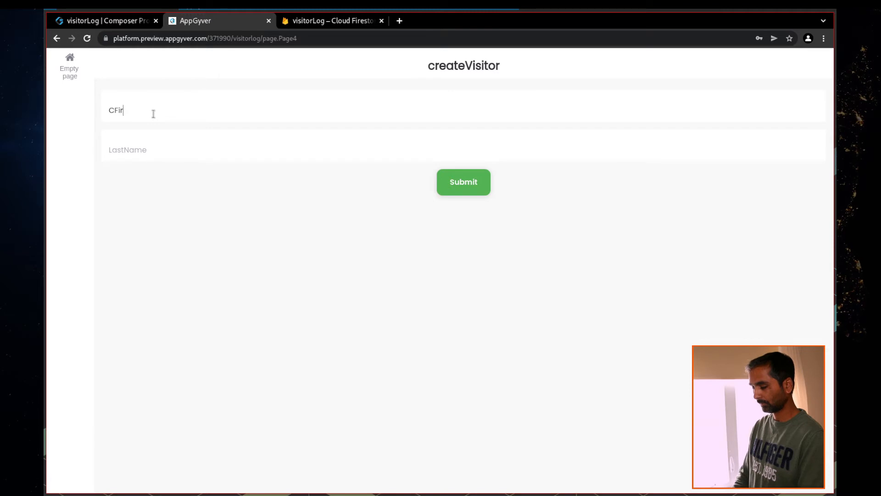
pyautogui.press('Tab')
pyautogui.write('CLastname')
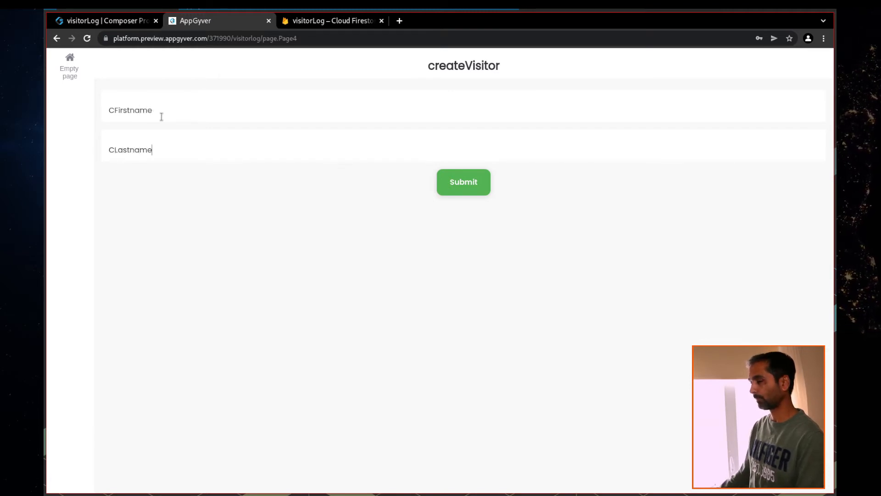
pyautogui.click(466, 193)
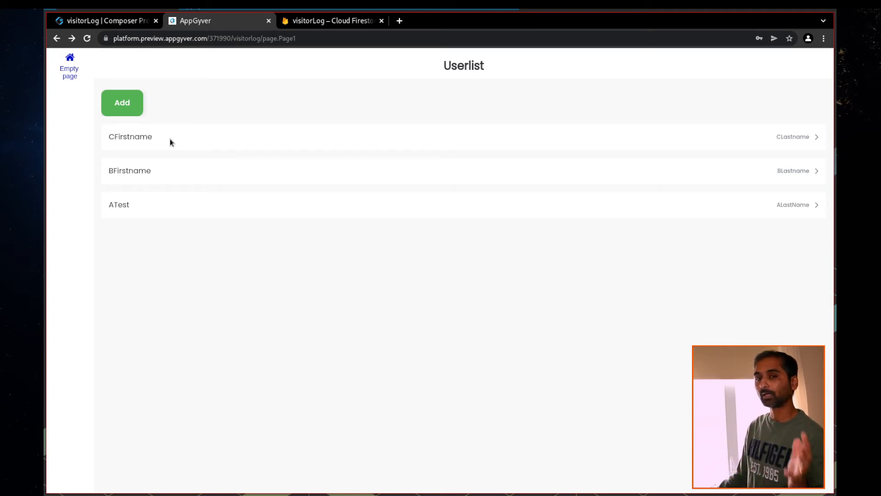
# Create a new page named 'update' from the Pages overview
pyautogui.click(114, 21)
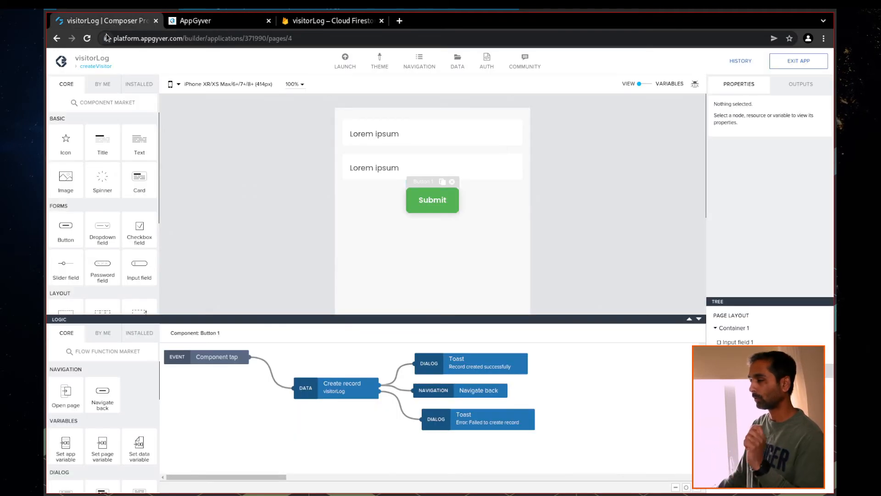
pyautogui.click(96, 67)
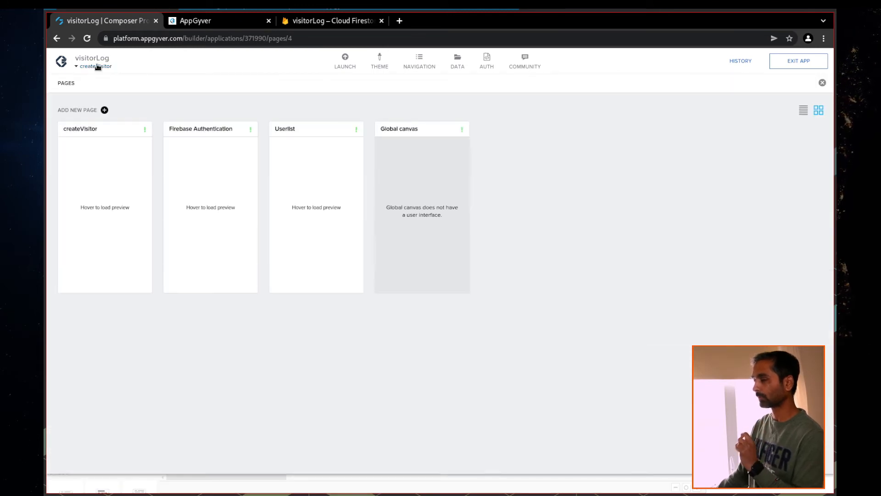
pyautogui.click(105, 111)
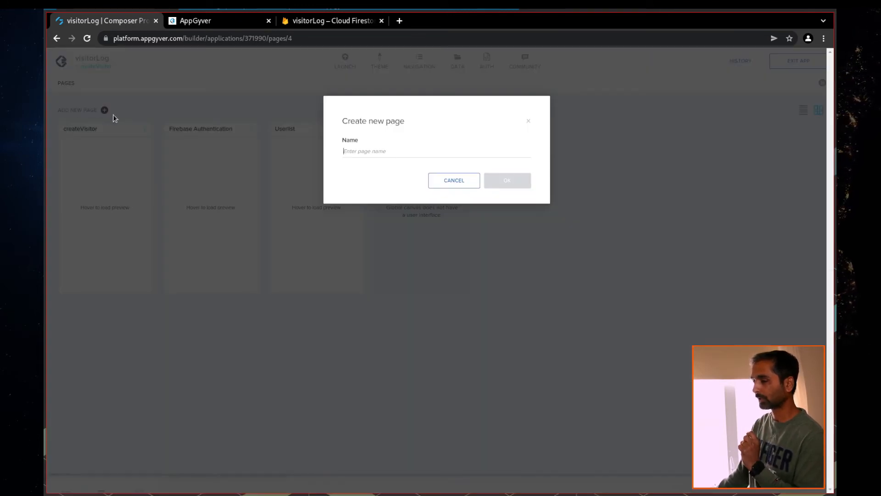
pyautogui.click(375, 144)
pyautogui.write('update')
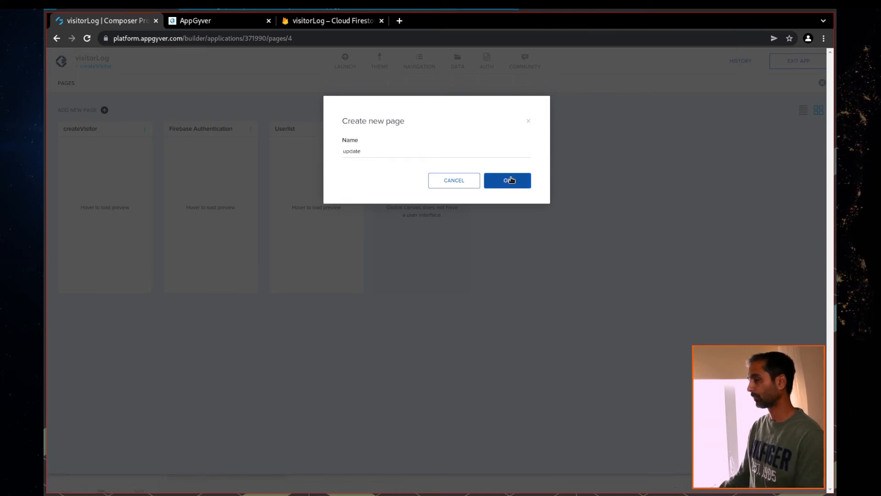
pyautogui.click(511, 180)
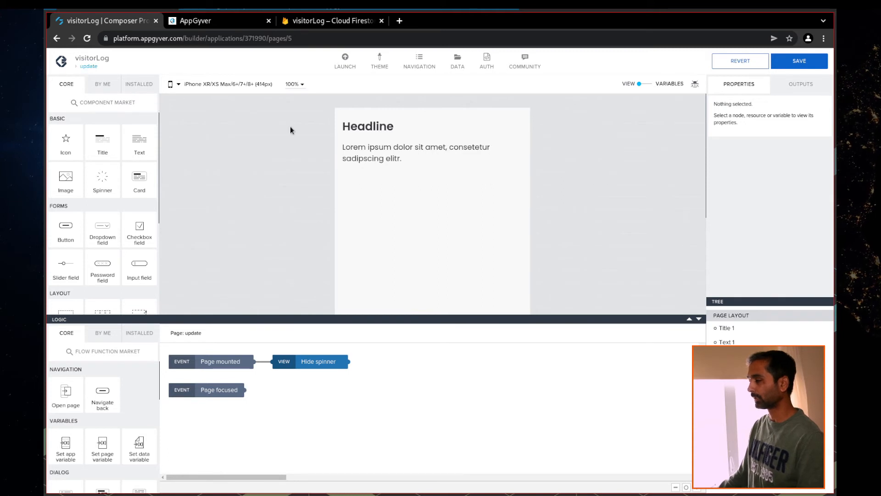
# Remove the default Headline title and lorem ipsum text from the update page
pyautogui.click(728, 328)
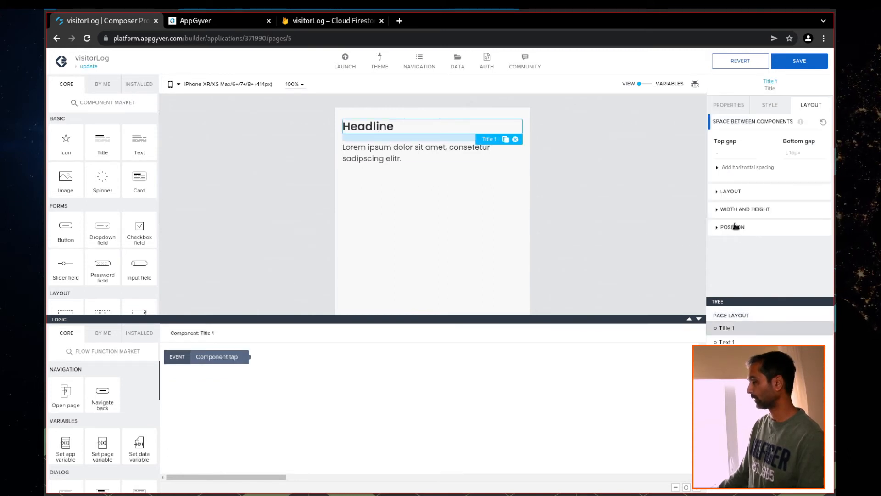
pyautogui.click(734, 106)
pyautogui.click(720, 213)
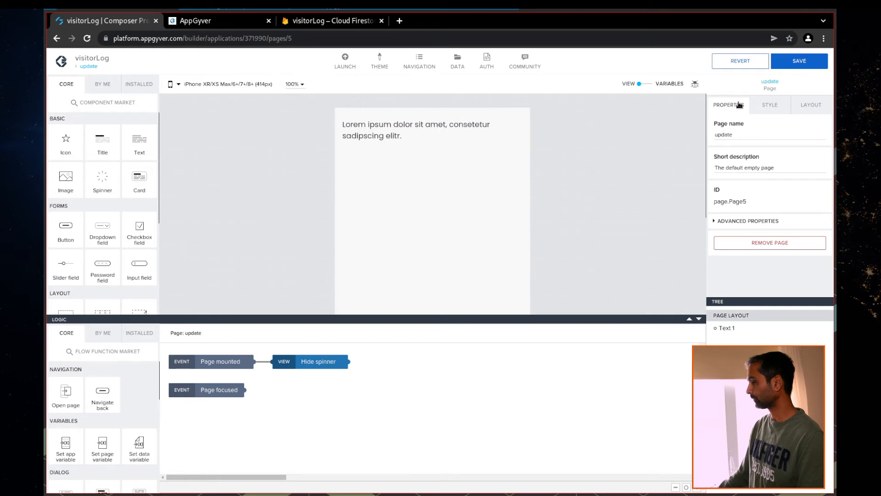
pyautogui.click(725, 327)
pyautogui.click(720, 216)
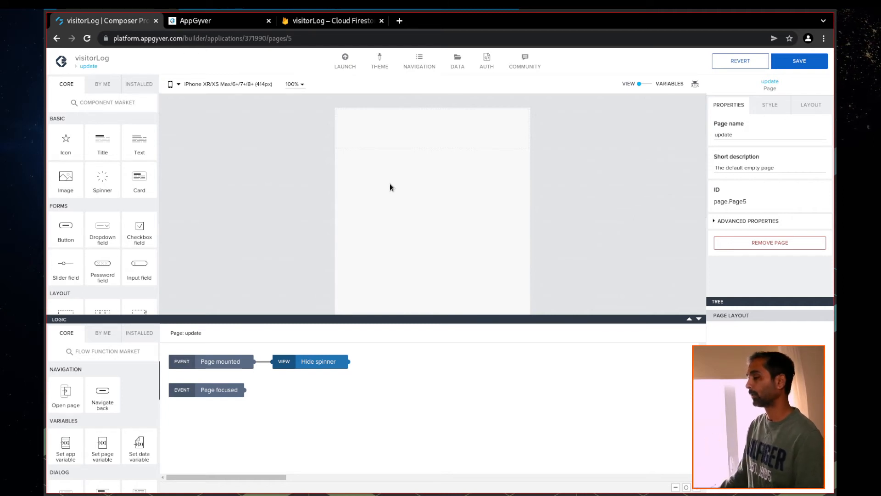
# Add two input fields and give the first an empty label and 'firstname' placeholder
pyautogui.moveTo(136, 267); pyautogui.dragTo(387, 158)
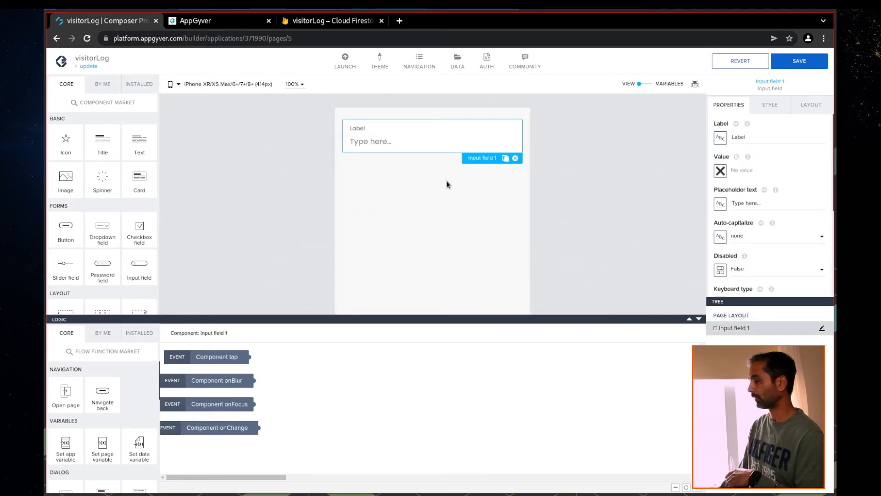
pyautogui.moveTo(133, 269); pyautogui.dragTo(374, 181)
pyautogui.click(380, 141)
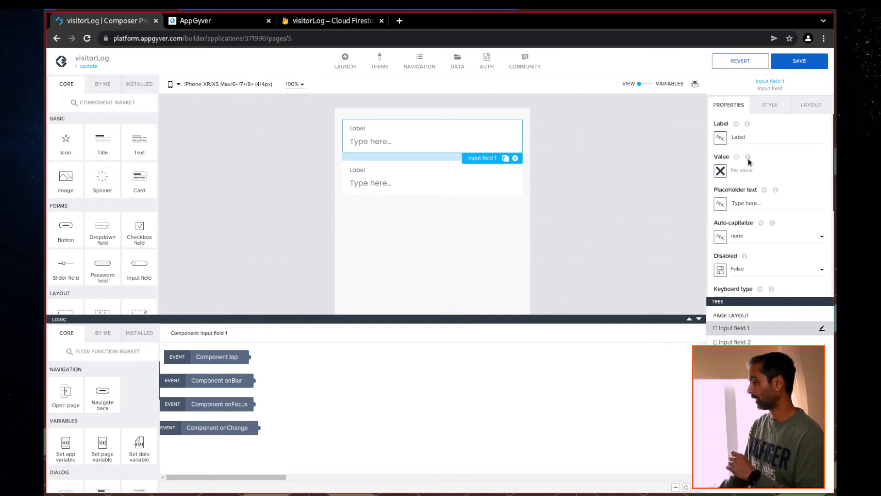
pyautogui.doubleClick(748, 141)
pyautogui.press('BackSpace')
pyautogui.click(746, 202)
pyautogui.moveTo(765, 205); pyautogui.dragTo(726, 206)
pyautogui.write('Firstname')
pyautogui.hotkey('ctrl', 'a')
pyautogui.write('fir')
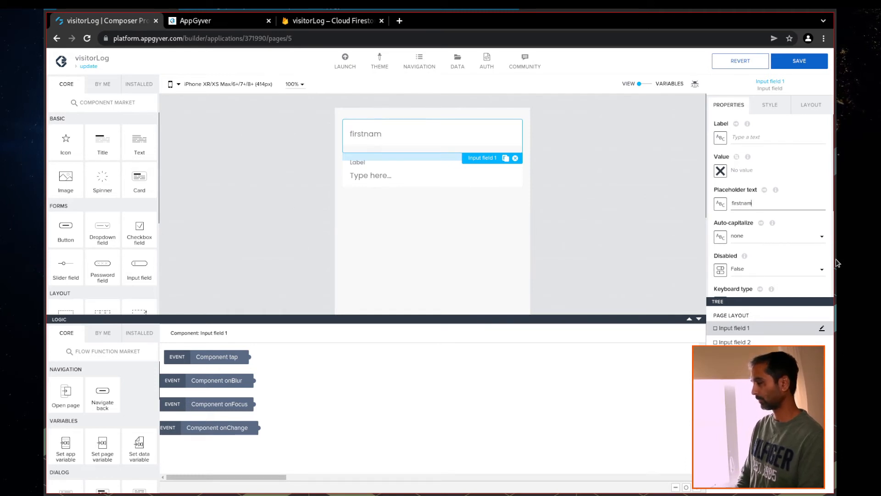
# Clear the second field's label, set its placeholder to 'lastname', save, and show app variables
pyautogui.click(360, 175)
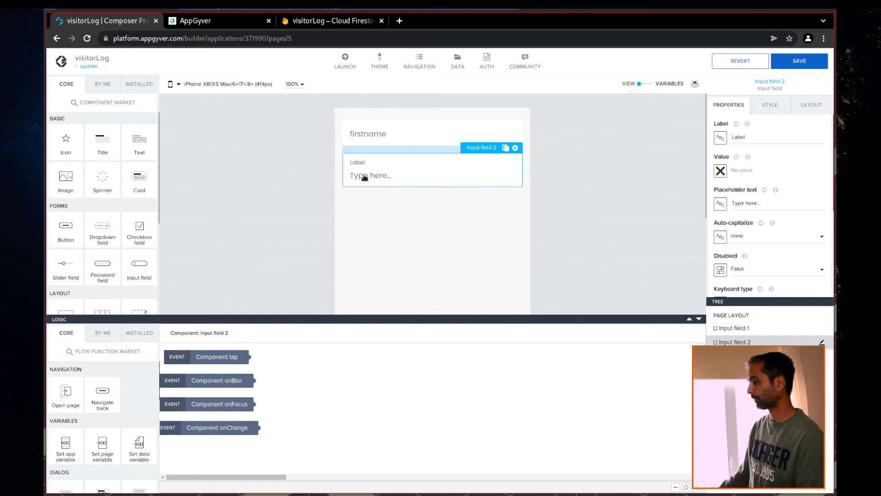
pyautogui.doubleClick(737, 138)
pyautogui.write('l')
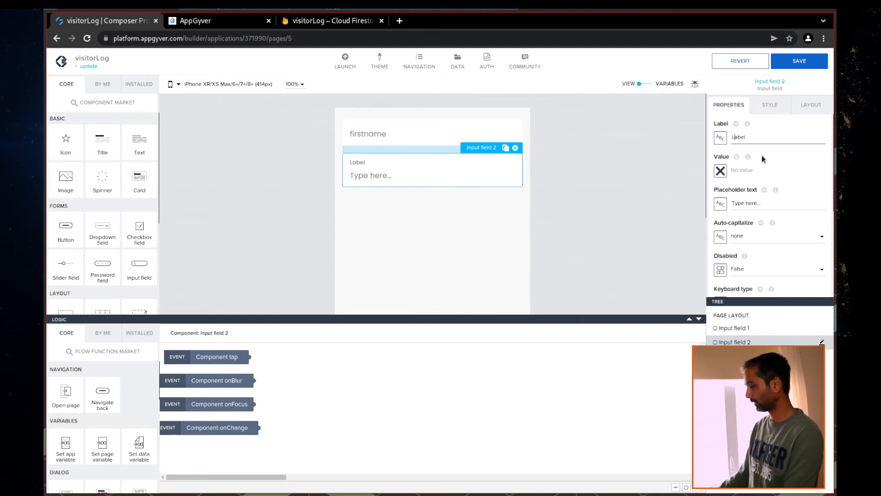
pyautogui.press('BackSpace')
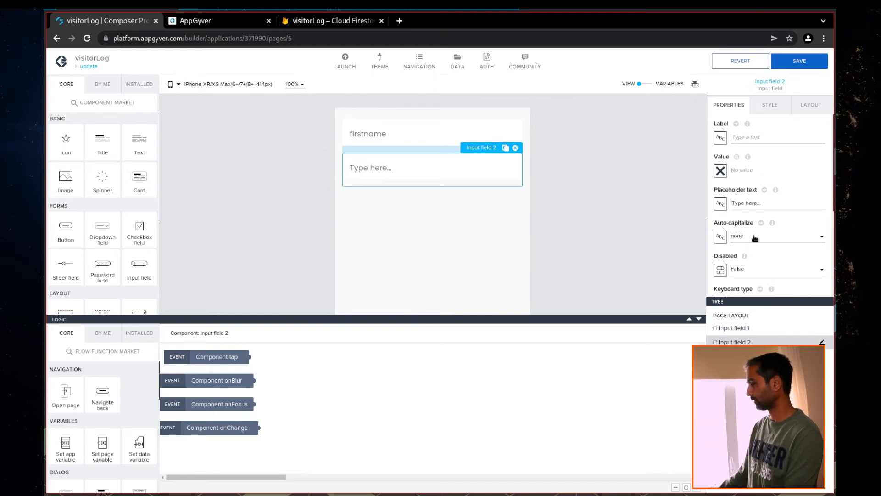
pyautogui.tripleClick(746, 203)
pyautogui.write('lastname')
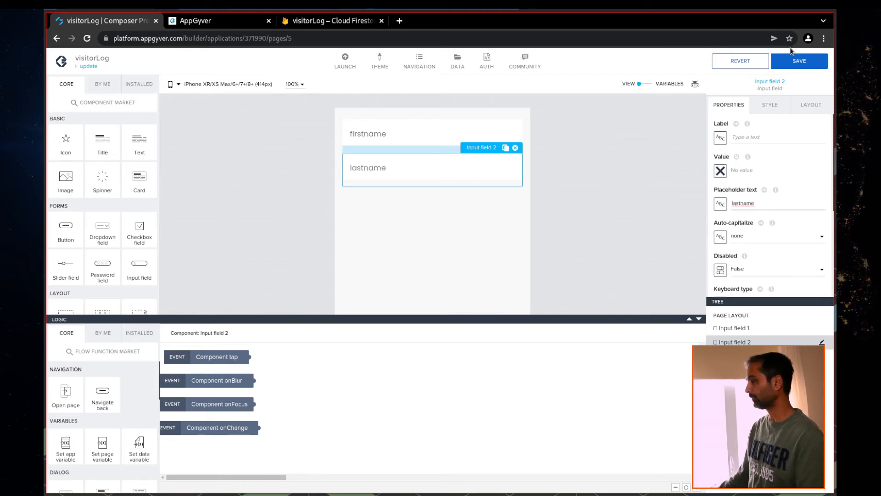
pyautogui.click(799, 61)
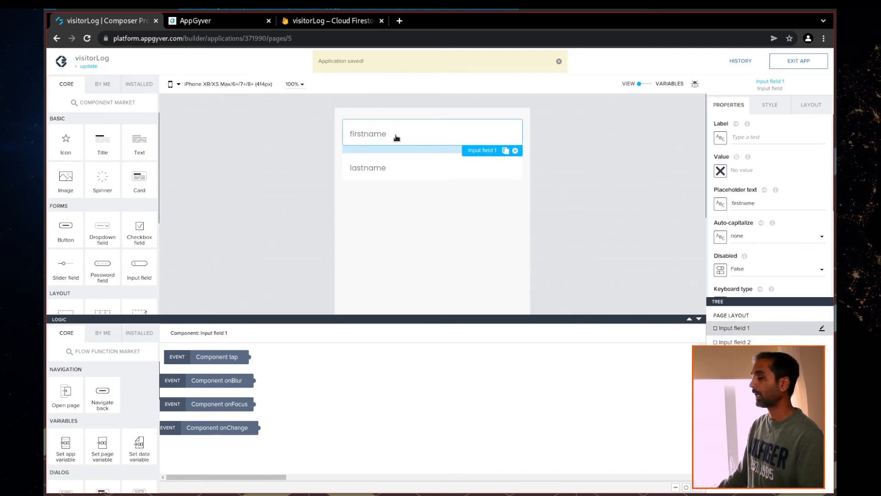
pyautogui.click(648, 84)
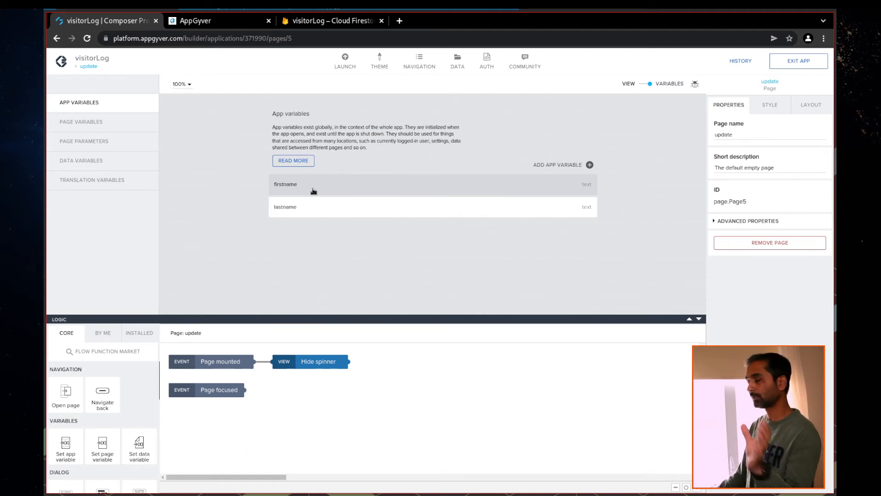
# Bind the first input field's Value to the firstname app variable
pyautogui.click(640, 85)
pyautogui.click(399, 138)
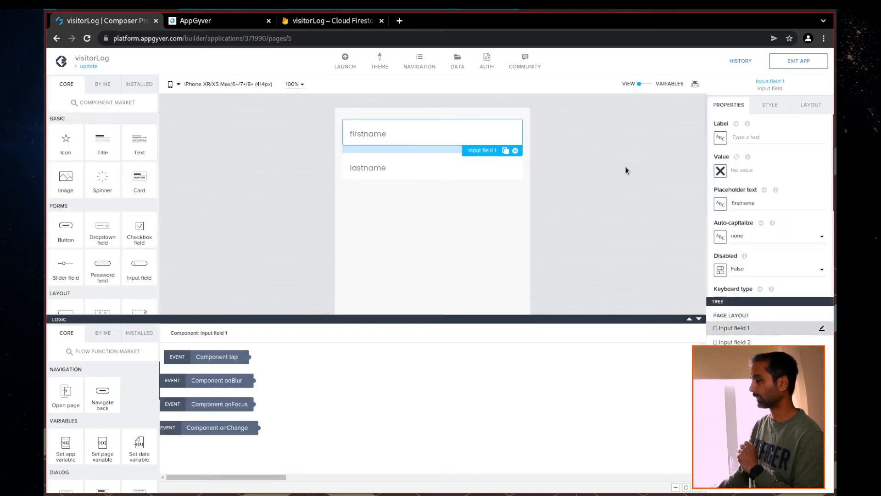
pyautogui.click(720, 171)
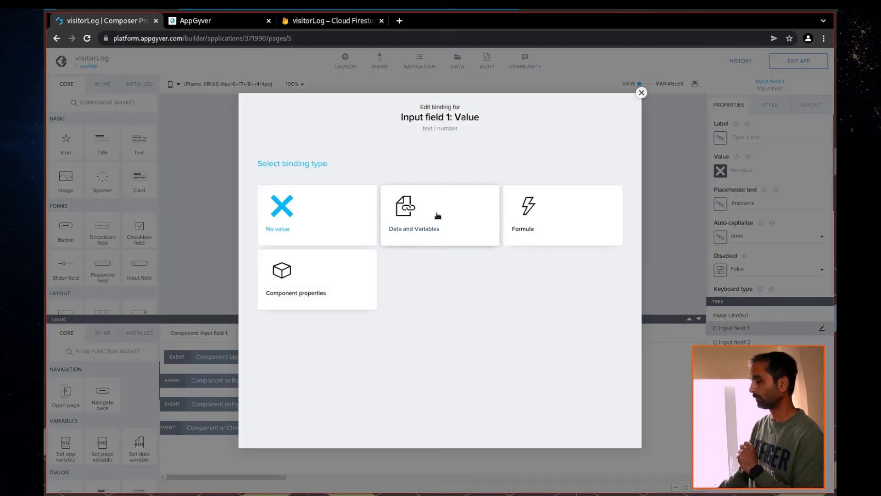
pyautogui.click(438, 216)
pyautogui.click(312, 249)
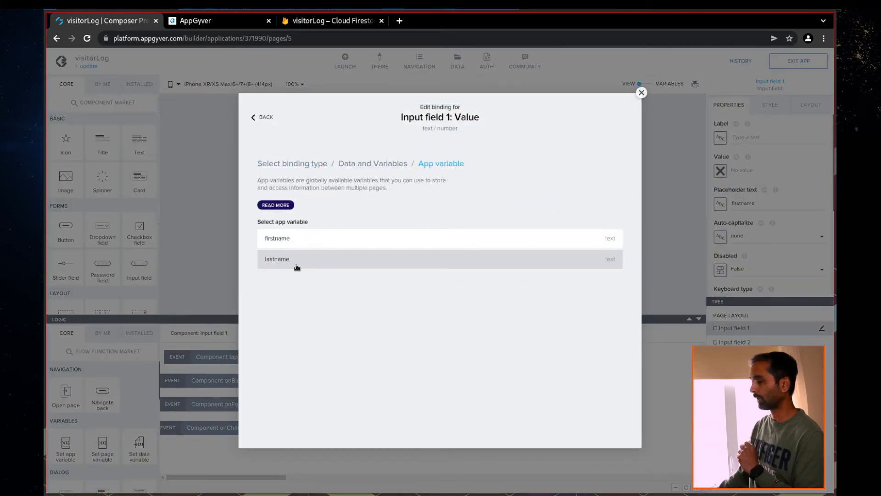
pyautogui.click(292, 239)
pyautogui.click(607, 319)
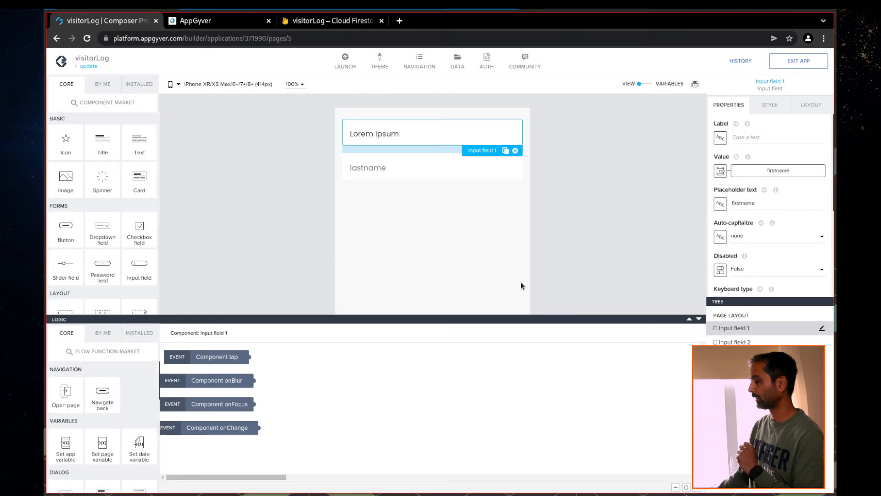
# Bind the second input field's Value to the lastname app variable and save
pyautogui.click(378, 174)
pyautogui.click(720, 171)
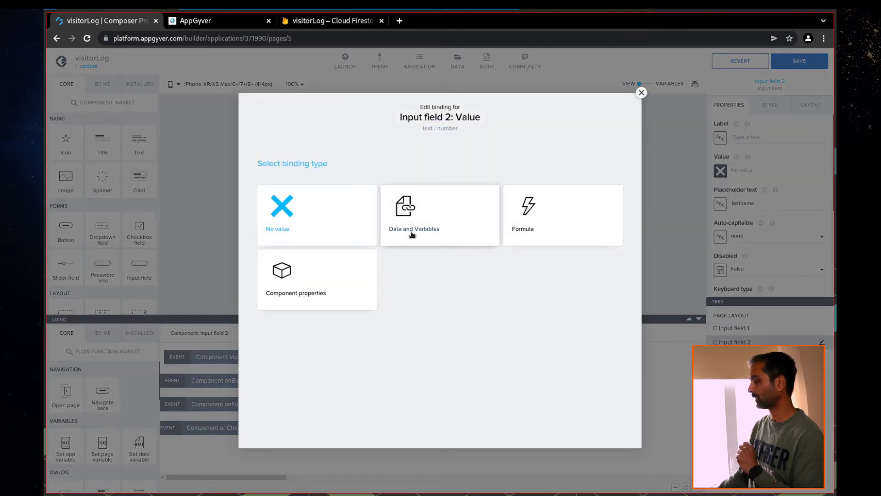
pyautogui.click(406, 234)
pyautogui.click(317, 251)
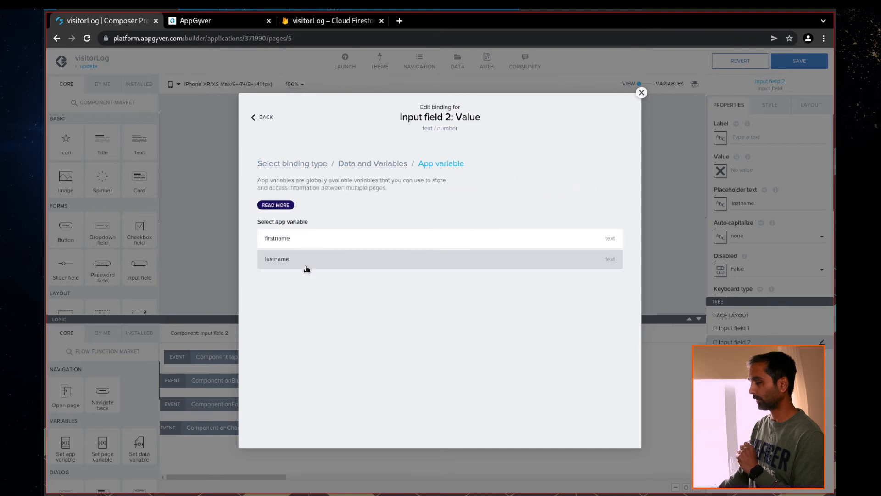
pyautogui.click(308, 269)
pyautogui.click(605, 319)
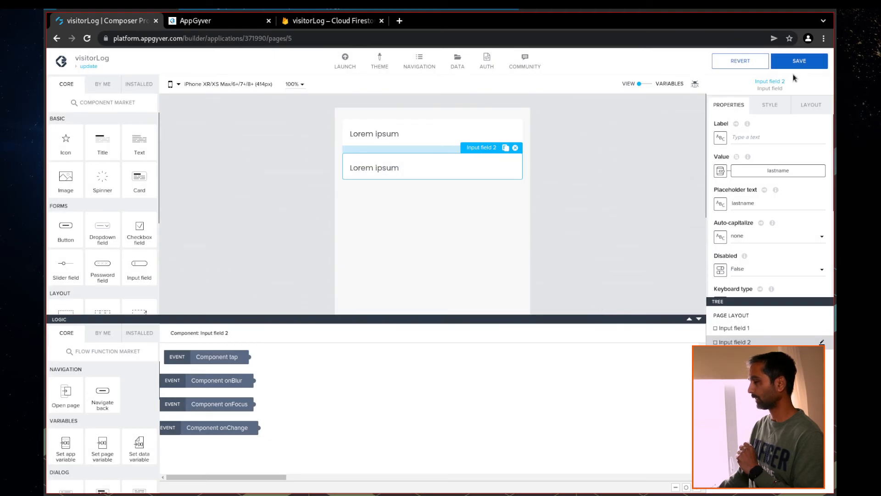
pyautogui.click(796, 62)
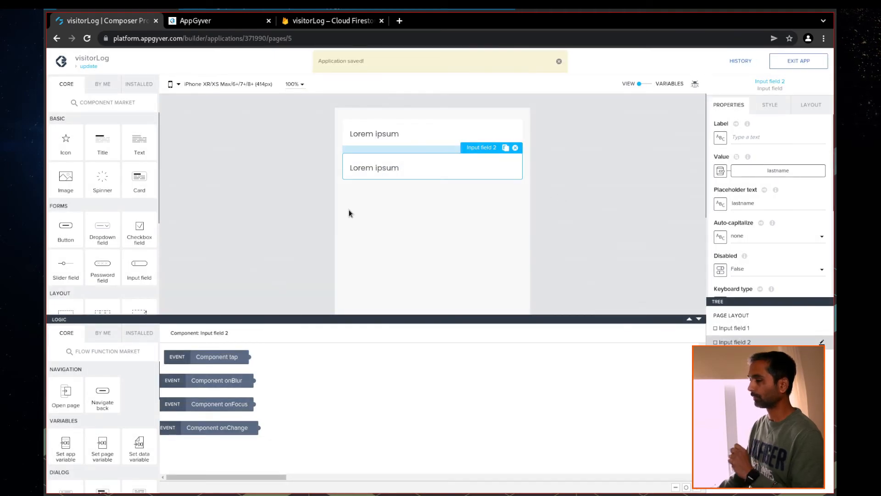
# Add a button below the lastname field labelled 'Submit' with the green Success style
pyautogui.moveTo(167, 244); pyautogui.dragTo(430, 207)
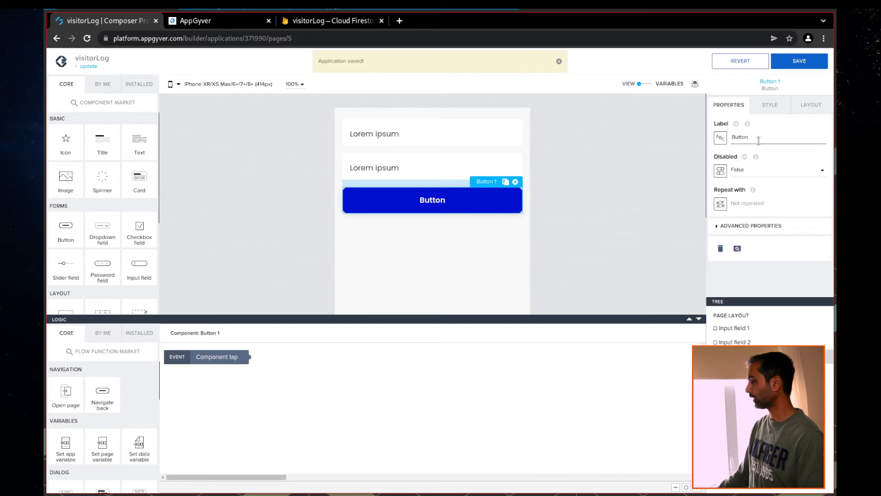
pyautogui.press('BackSpace')
pyautogui.press('BackSpace')
pyautogui.press('BackSpace')
pyautogui.write('Submit')
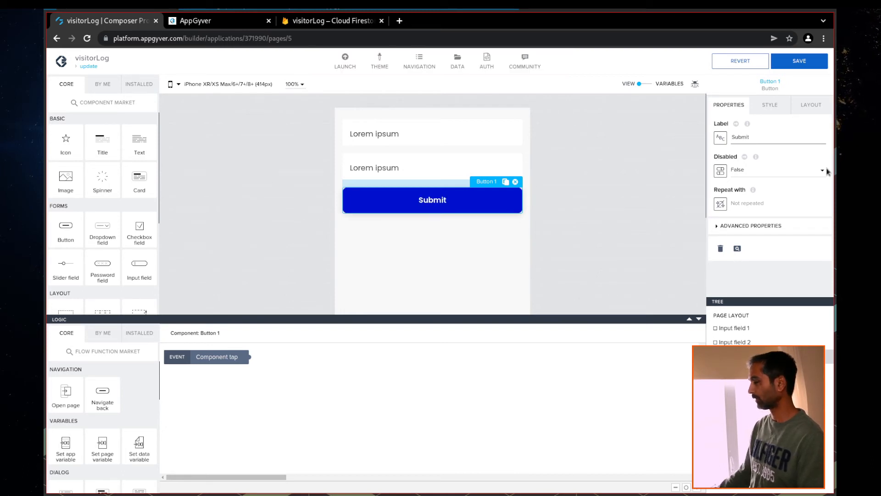
pyautogui.click(776, 107)
pyautogui.scroll(-5, 784, 218)
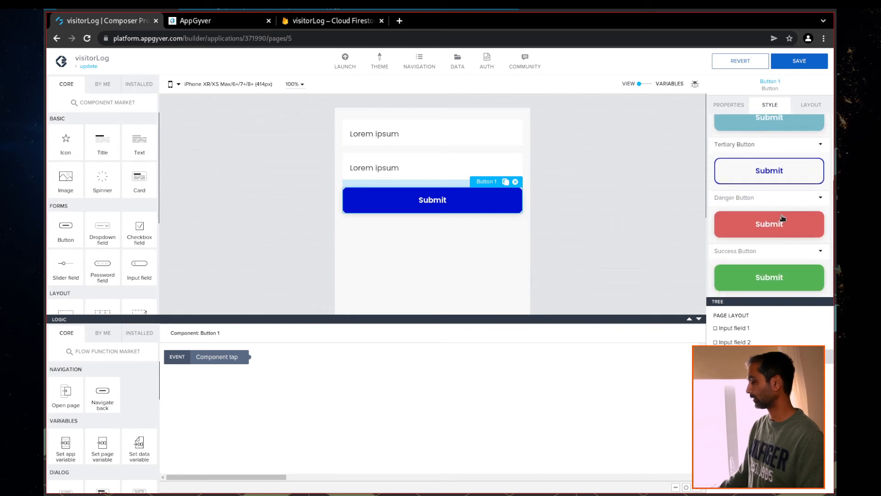
pyautogui.click(772, 282)
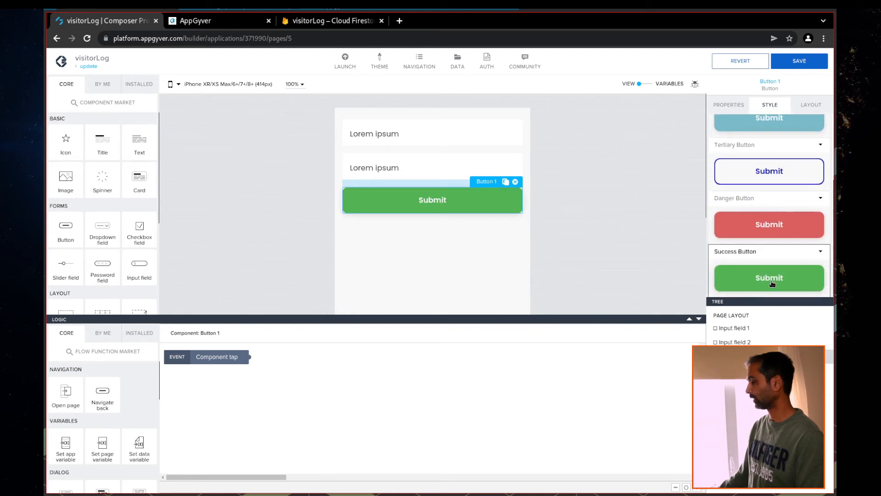
# Set the Submit button to Fit content width, align it middle, and save
pyautogui.click(815, 106)
pyautogui.click(731, 192)
pyautogui.scroll(-1, 753, 216)
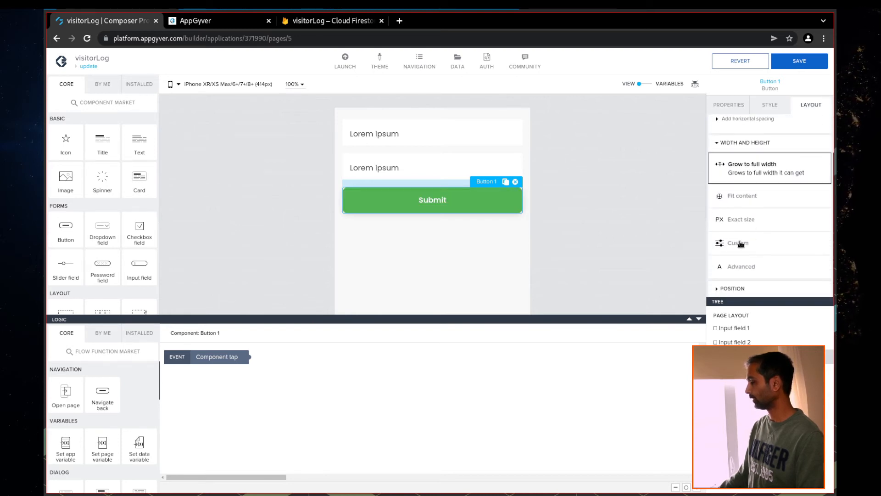
pyautogui.click(738, 205)
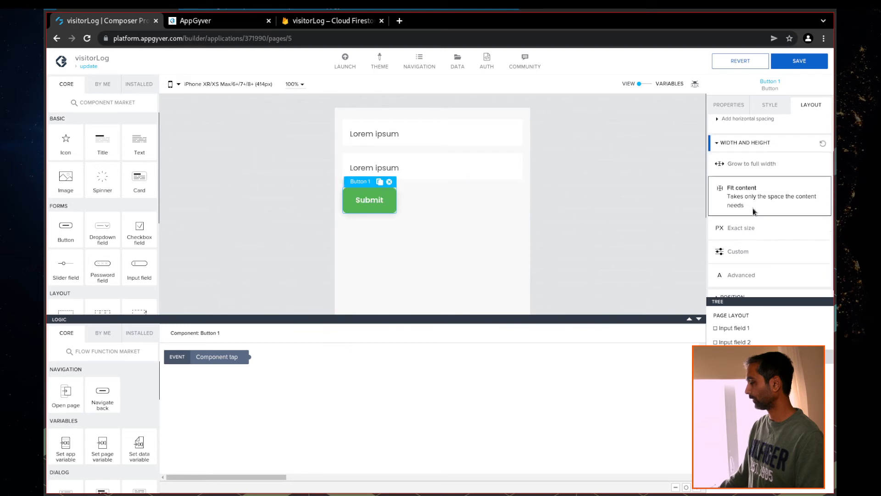
pyautogui.click(742, 288)
pyautogui.scroll(-4, 743, 276)
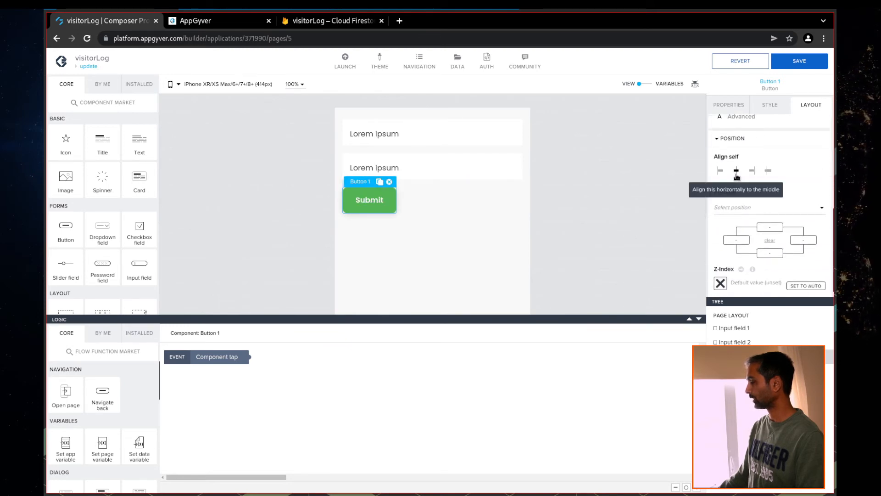
pyautogui.click(737, 171)
pyautogui.hotkey('ctrl', 's')
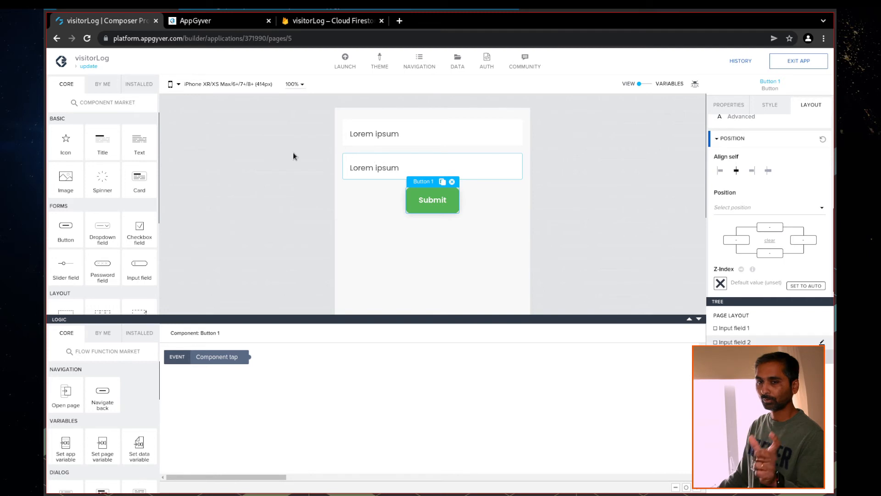
pyautogui.click(88, 66)
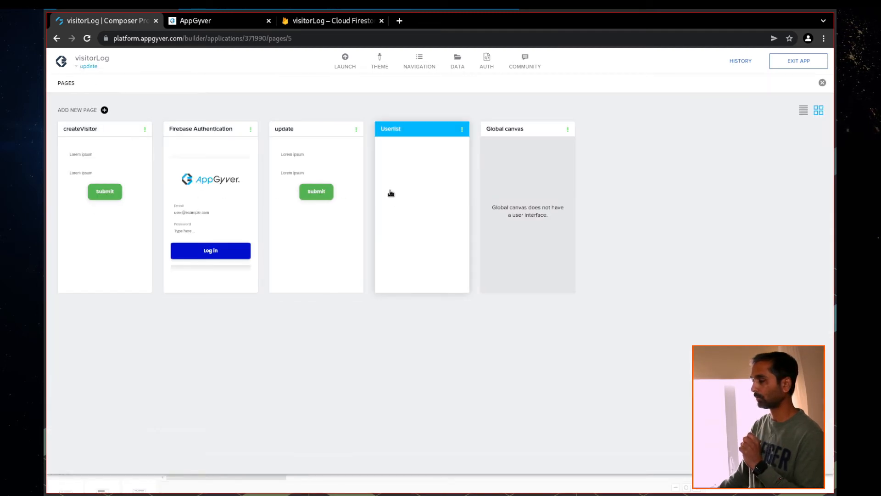
# On the Userlist page, add an Open page step to the list item's Component tap logic
pyautogui.click(391, 193)
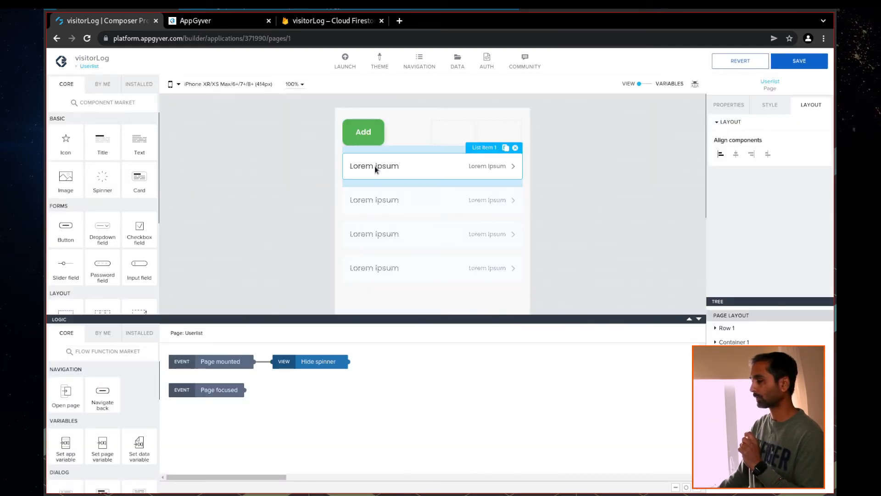
pyautogui.click(375, 169)
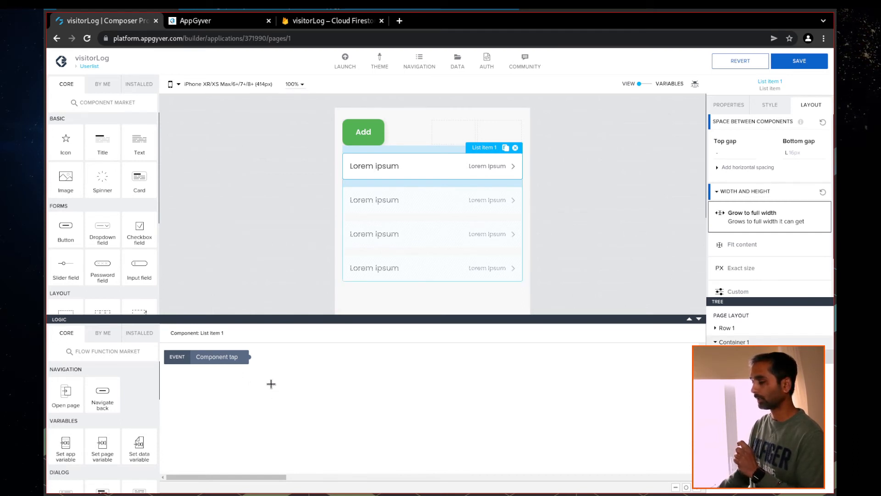
pyautogui.moveTo(64, 396); pyautogui.dragTo(376, 380)
pyautogui.moveTo(248, 357); pyautogui.dragTo(331, 378)
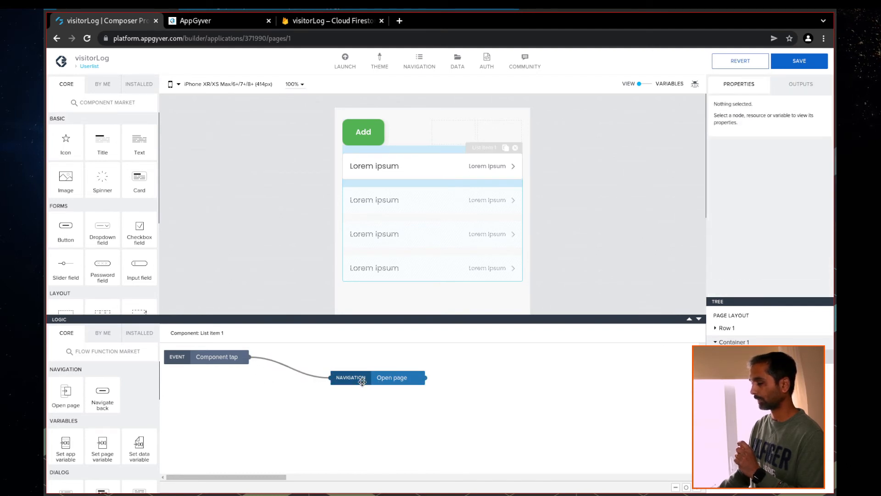
pyautogui.click(385, 379)
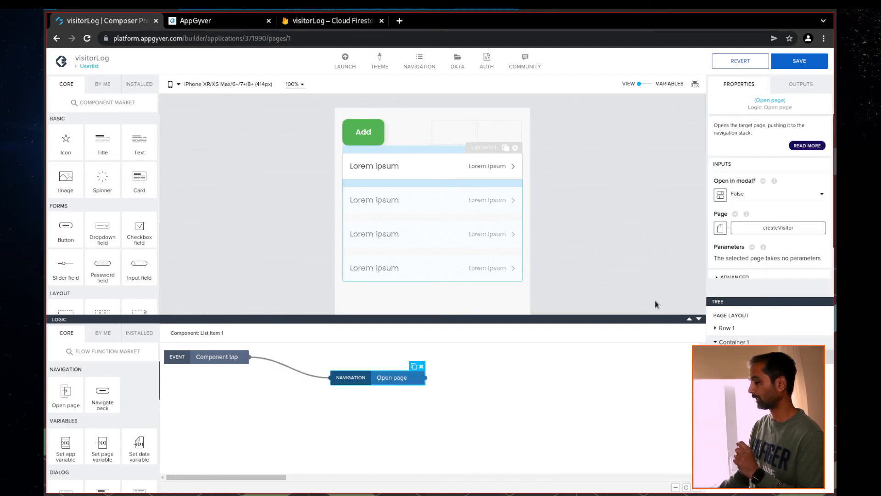
# Set the Open page step's target page to update
pyautogui.click(776, 228)
pyautogui.click(312, 226)
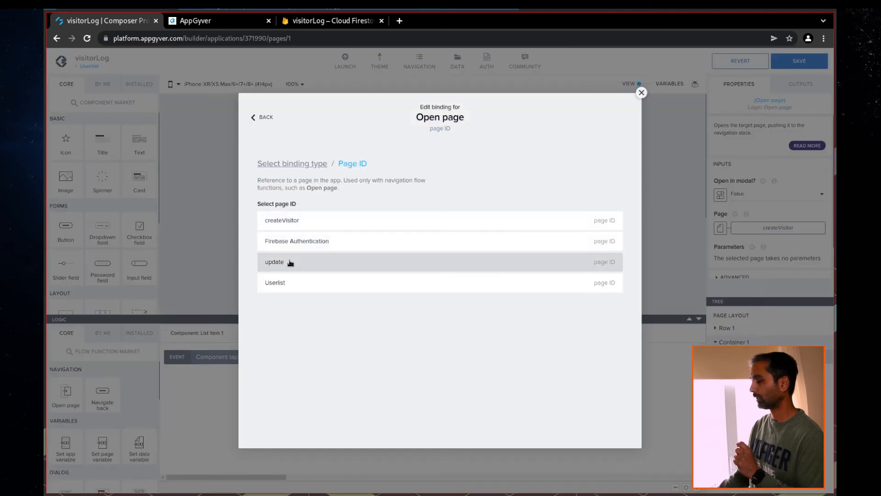
pyautogui.click(290, 262)
pyautogui.click(607, 255)
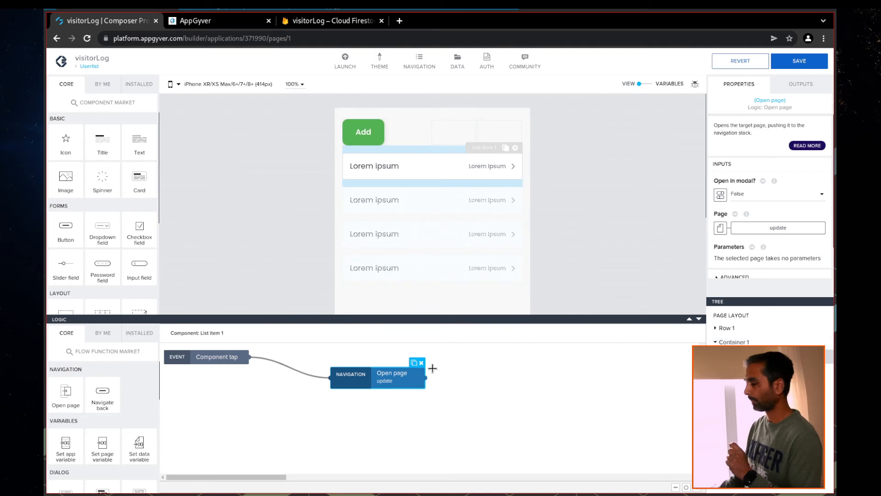
pyautogui.moveTo(347, 386); pyautogui.dragTo(400, 385)
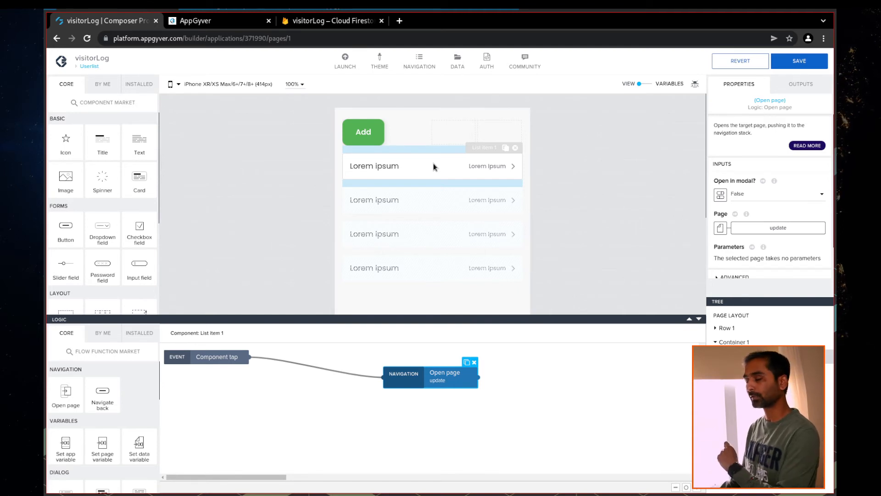
pyautogui.scroll(-1, 101, 422)
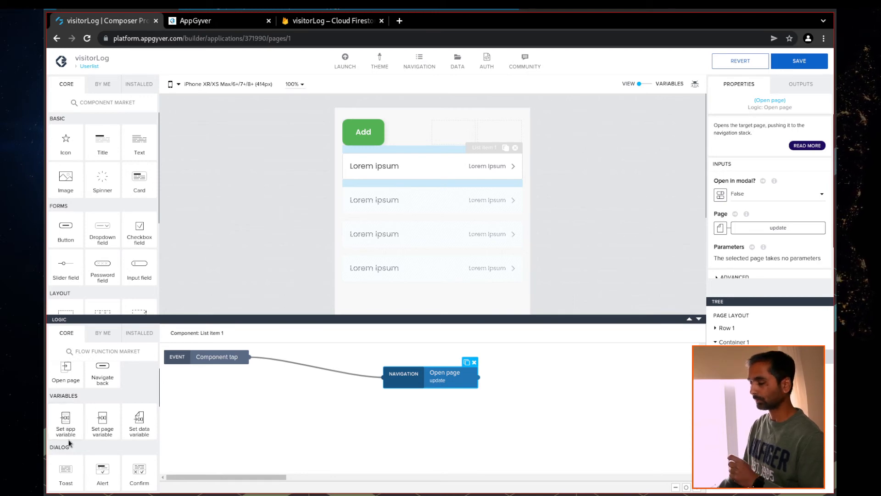
# Replace the tap-to-Open-page link with two Set app variable steps triggered by the item tap
pyautogui.moveTo(78, 438); pyautogui.dragTo(316, 404)
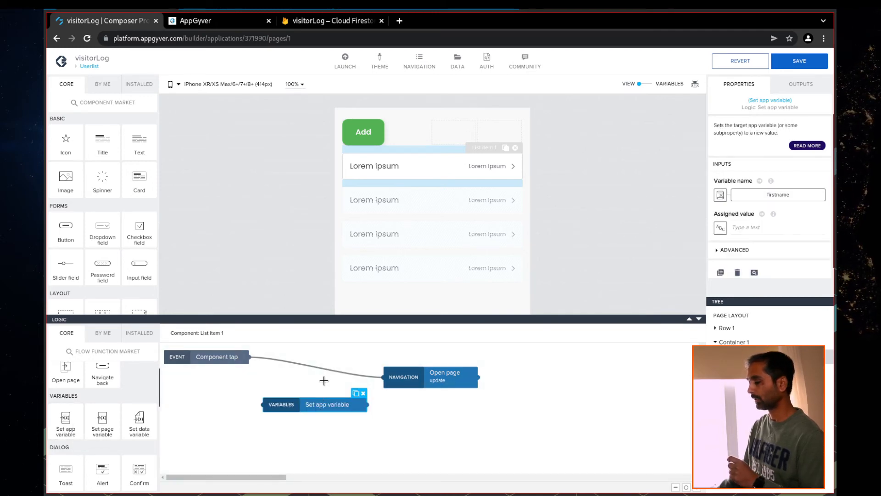
pyautogui.click(325, 371)
pyautogui.press('Delete')
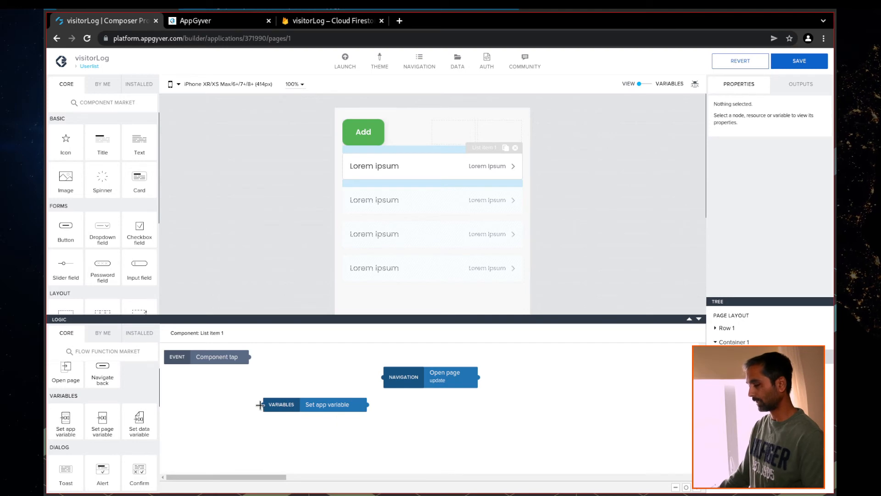
pyautogui.moveTo(262, 405); pyautogui.dragTo(249, 357)
pyautogui.moveTo(66, 420); pyautogui.dragTo(312, 427)
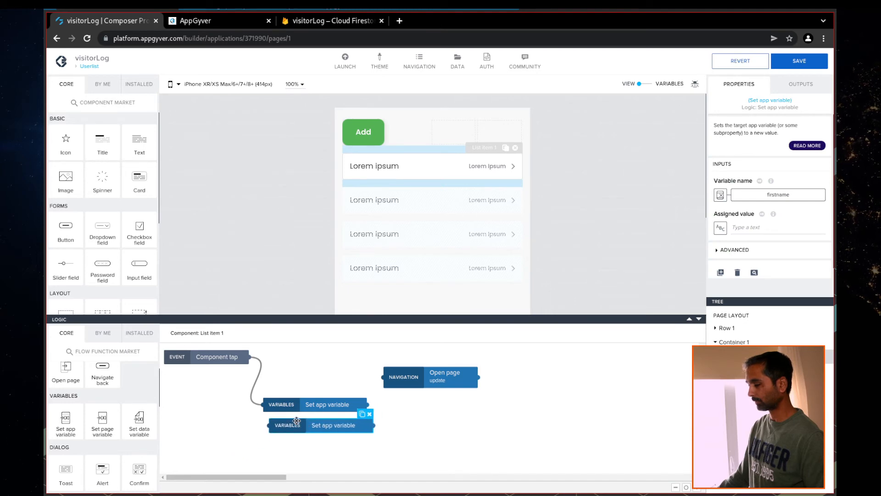
pyautogui.moveTo(249, 357); pyautogui.dragTo(269, 426)
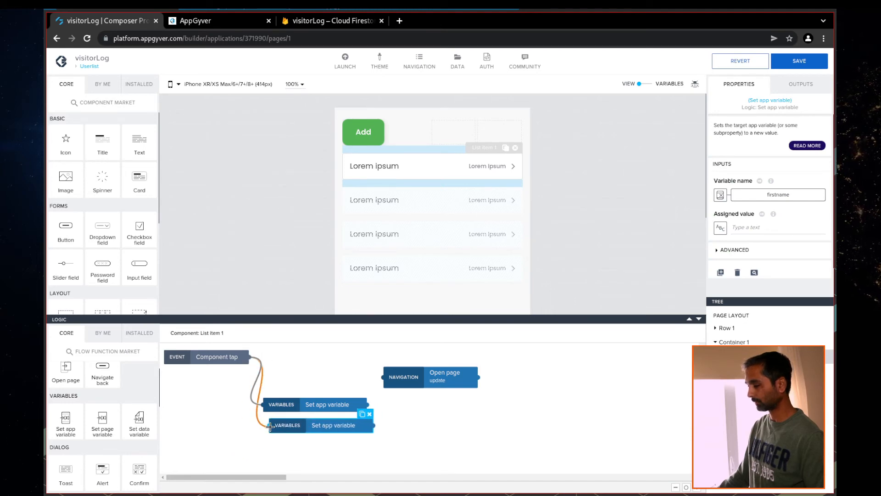
# Bind the first Set app variable's assigned value to Data item in repeat current.firstname
pyautogui.click(314, 406)
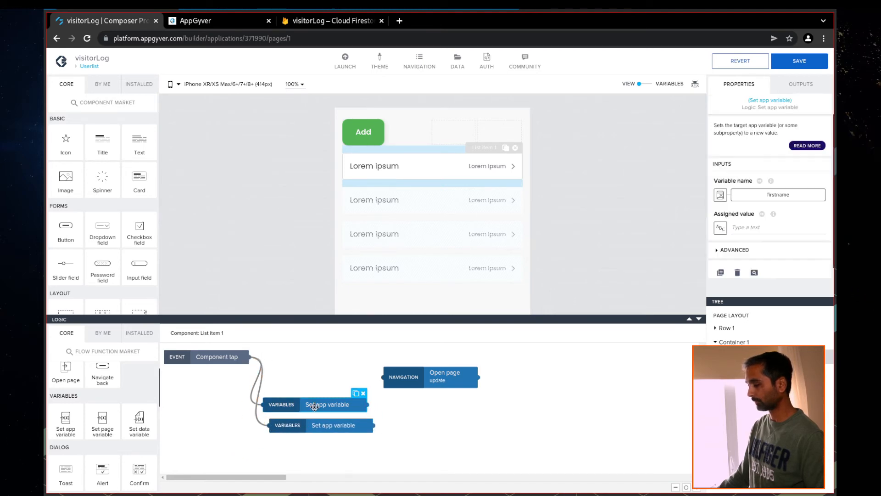
pyautogui.click(723, 229)
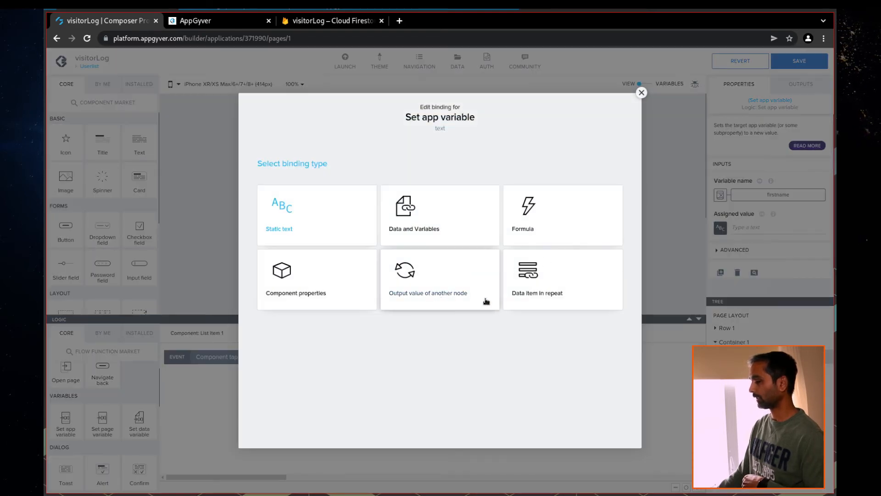
pyautogui.click(546, 293)
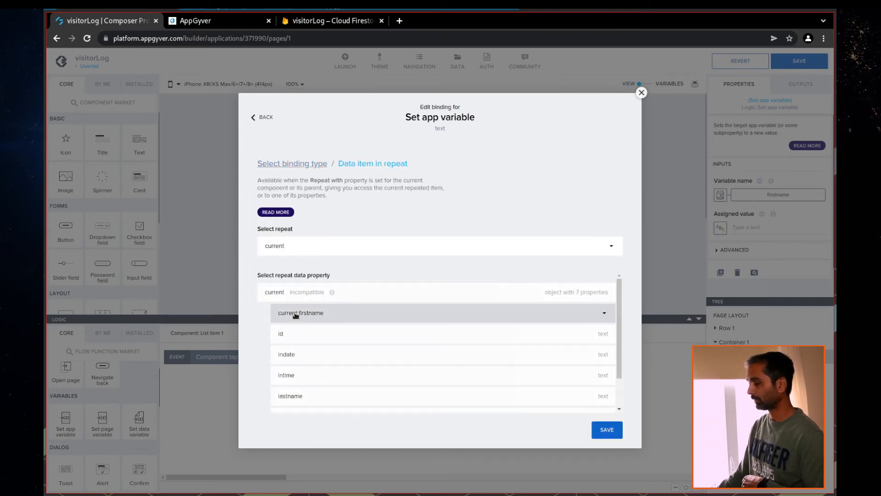
pyautogui.click(296, 313)
pyautogui.click(607, 327)
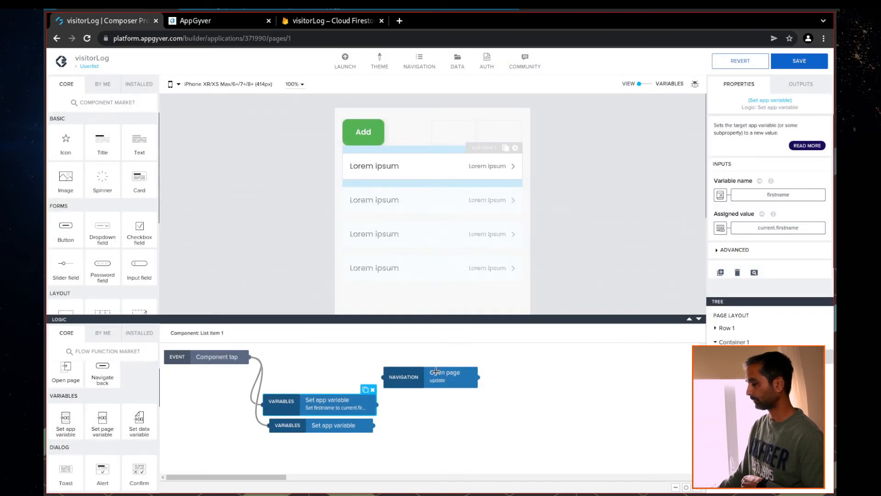
# Bind the second Set app variable's assigned value to Data item in repeat current.lastname
pyautogui.click(345, 425)
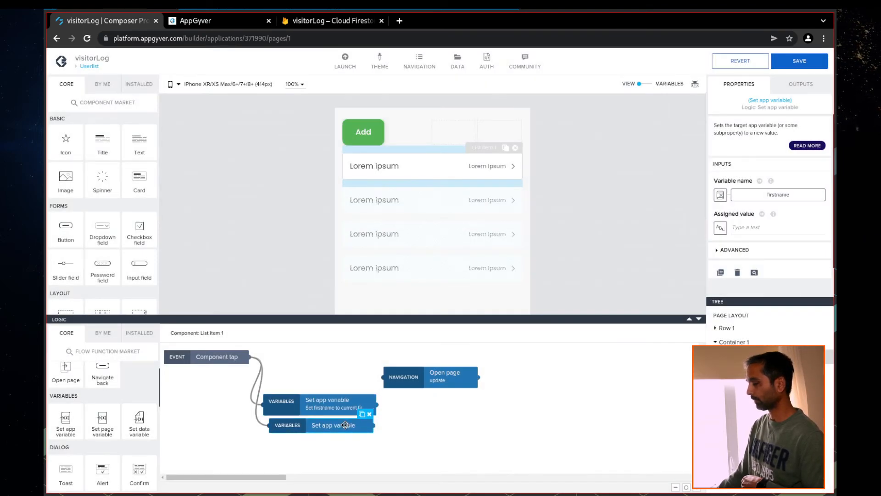
pyautogui.click(721, 228)
pyautogui.click(533, 278)
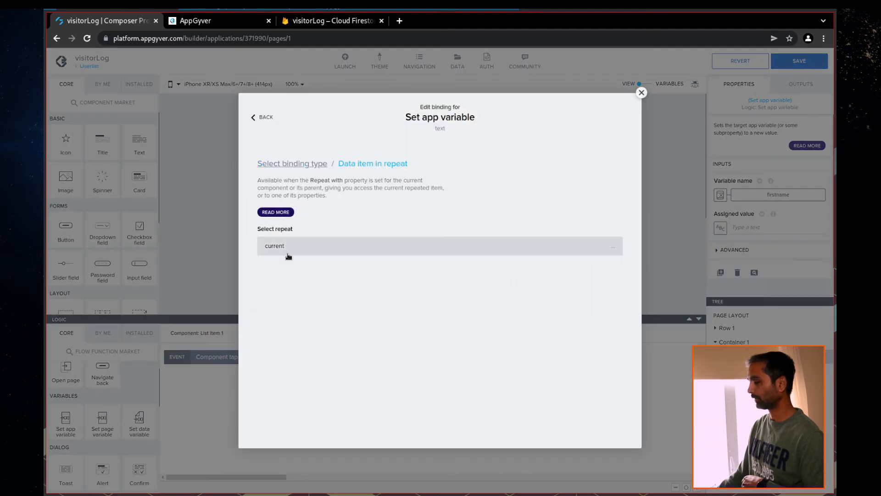
pyautogui.click(304, 401)
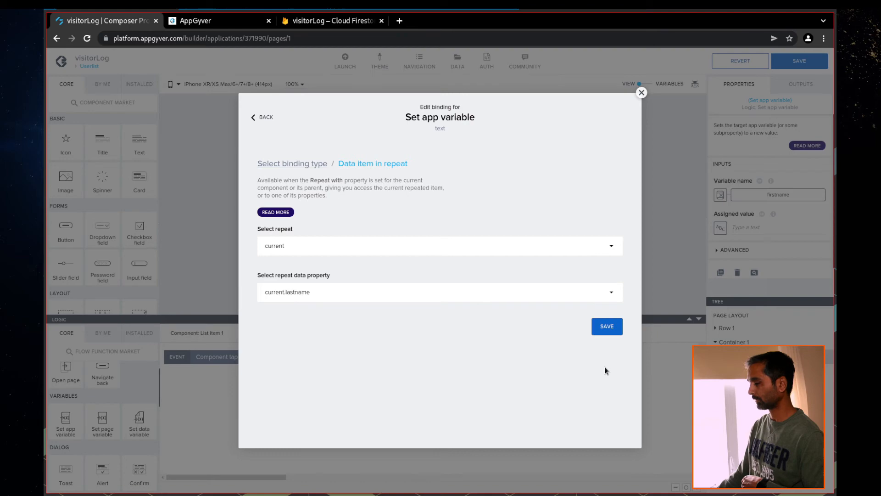
pyautogui.click(606, 325)
# Align the variable steps, connect both to Open page, and save the app
pyautogui.moveTo(321, 406); pyautogui.dragTo(321, 395)
pyautogui.moveTo(340, 425); pyautogui.dragTo(335, 425)
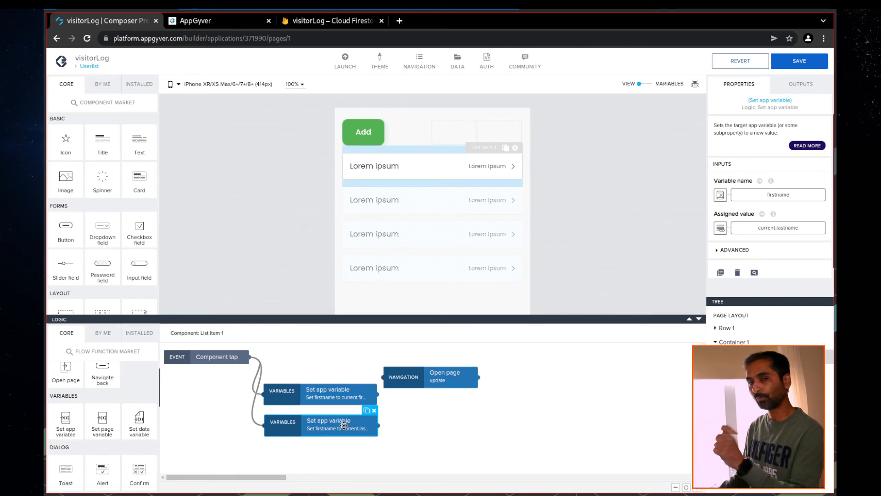
pyautogui.moveTo(423, 382); pyautogui.dragTo(523, 398)
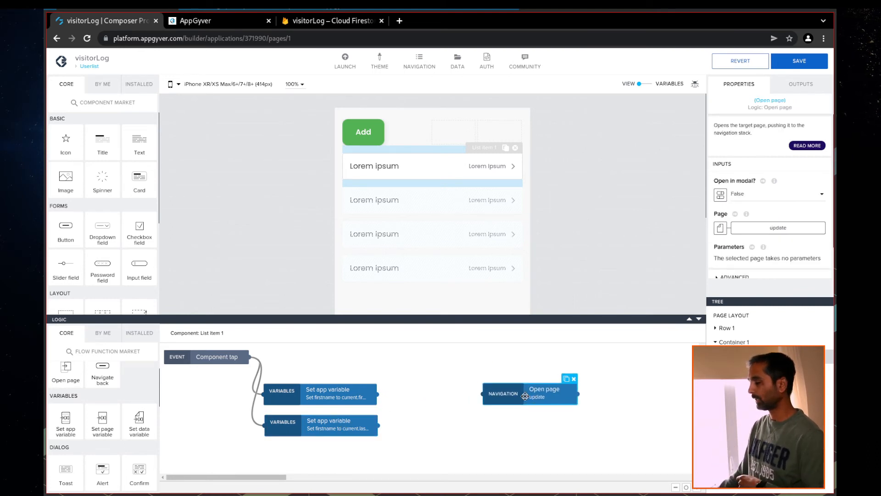
pyautogui.moveTo(375, 394); pyautogui.dragTo(483, 394)
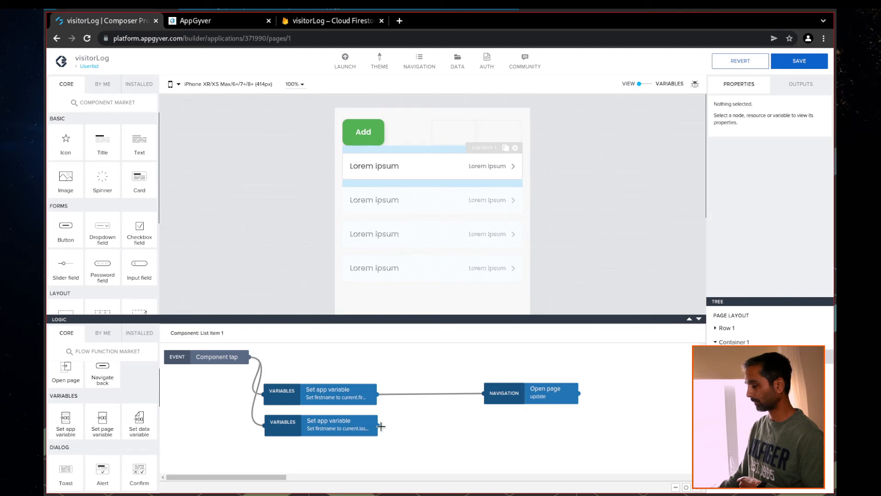
pyautogui.moveTo(376, 426); pyautogui.dragTo(485, 392)
pyautogui.click(531, 396)
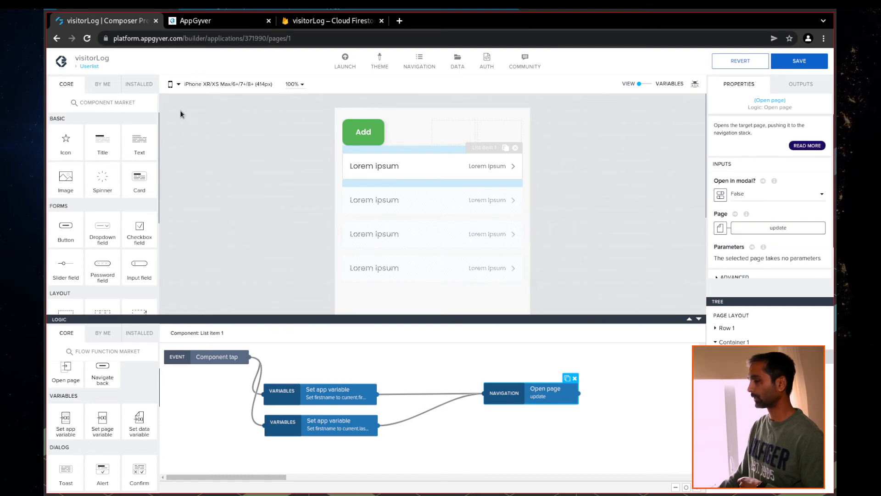
pyautogui.click(797, 67)
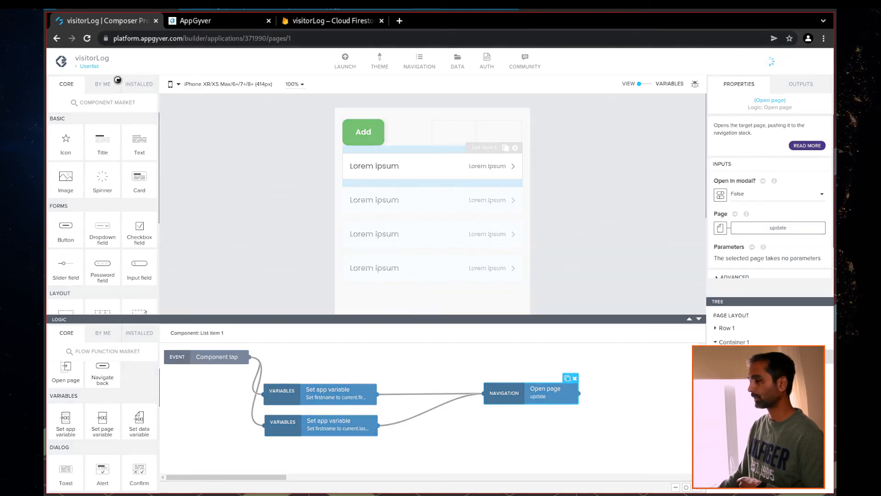
pyautogui.click(89, 66)
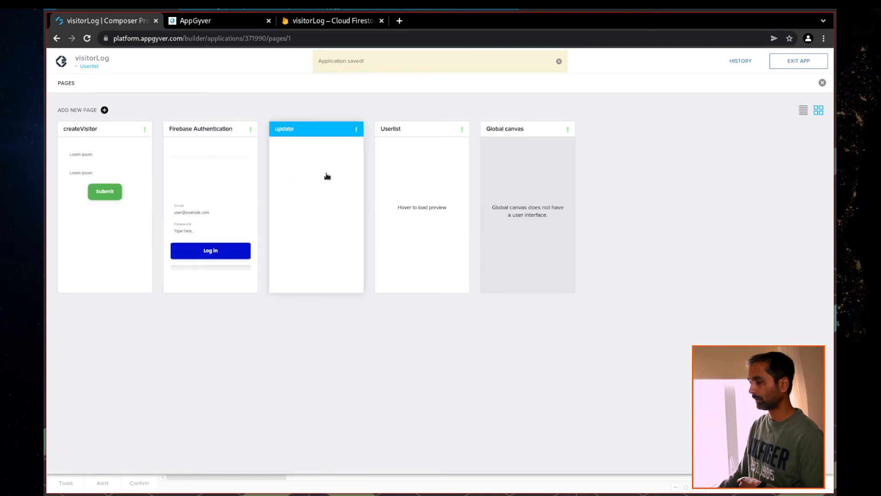
# Add an Update record step run by the update page's Submit tap, then check Firestore visitors data
pyautogui.click(327, 183)
pyautogui.click(371, 174)
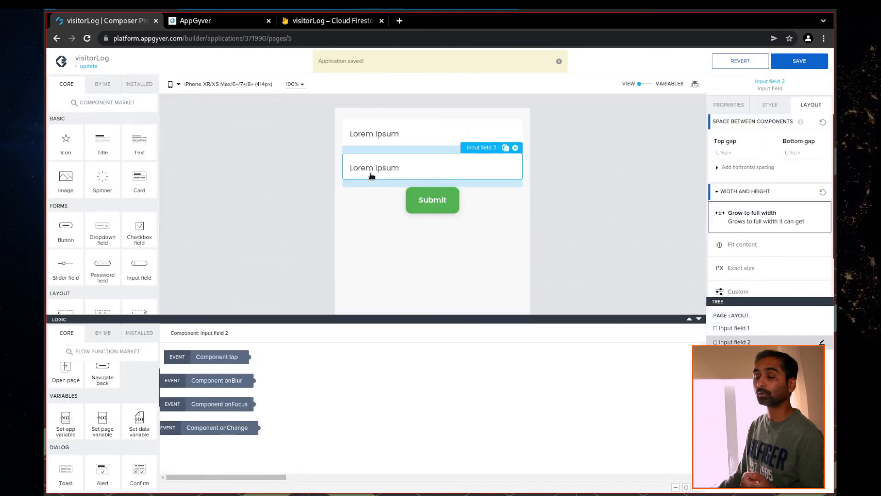
pyautogui.click(419, 199)
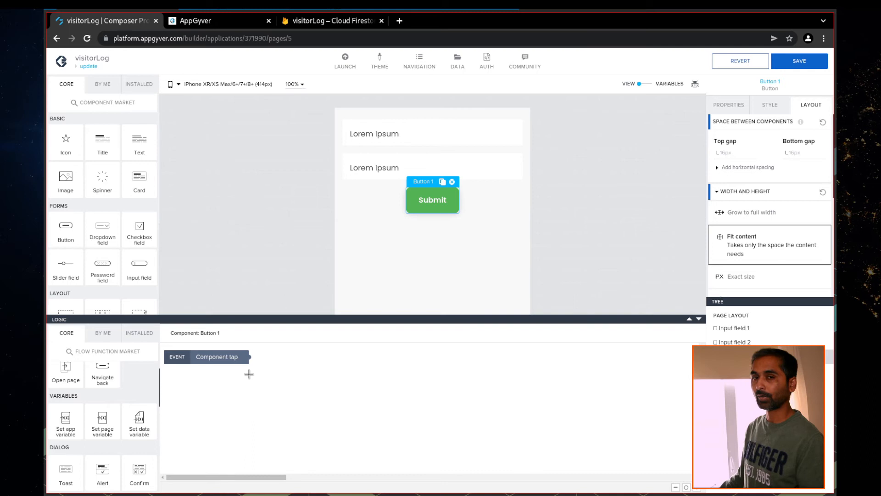
pyautogui.scroll(-1, 108, 422)
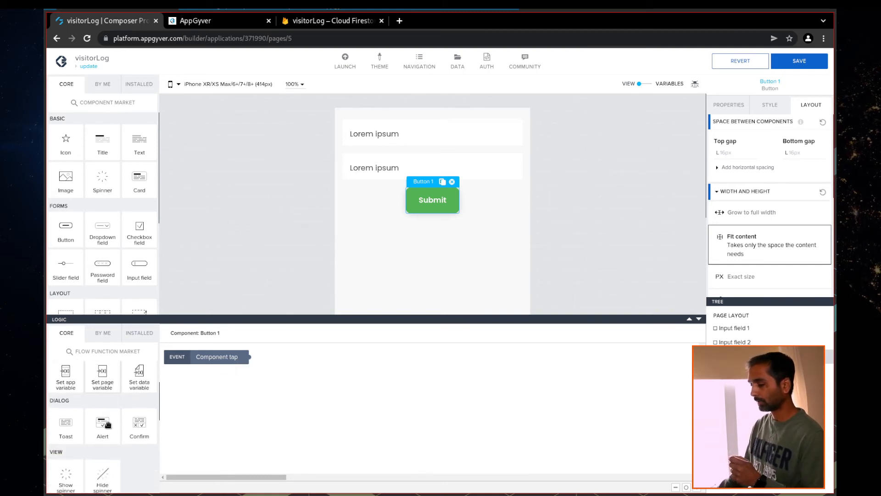
pyautogui.scroll(1, 108, 425)
pyautogui.scroll(-1, 110, 425)
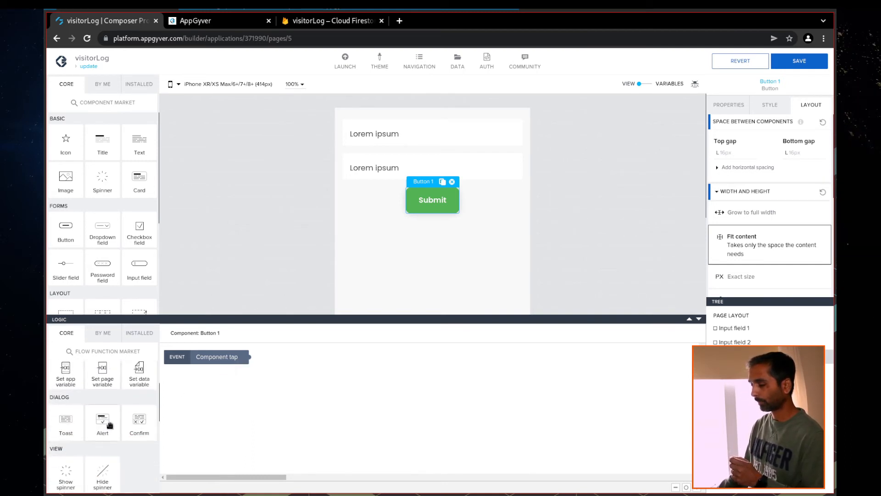
pyautogui.scroll(-5, 111, 425)
pyautogui.moveTo(62, 415); pyautogui.dragTo(313, 388)
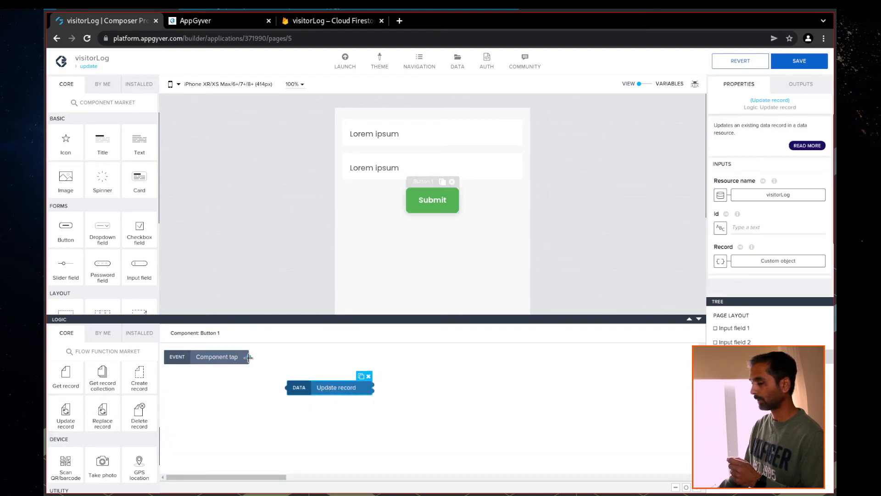
pyautogui.moveTo(261, 377); pyautogui.dragTo(288, 388)
pyautogui.click(339, 389)
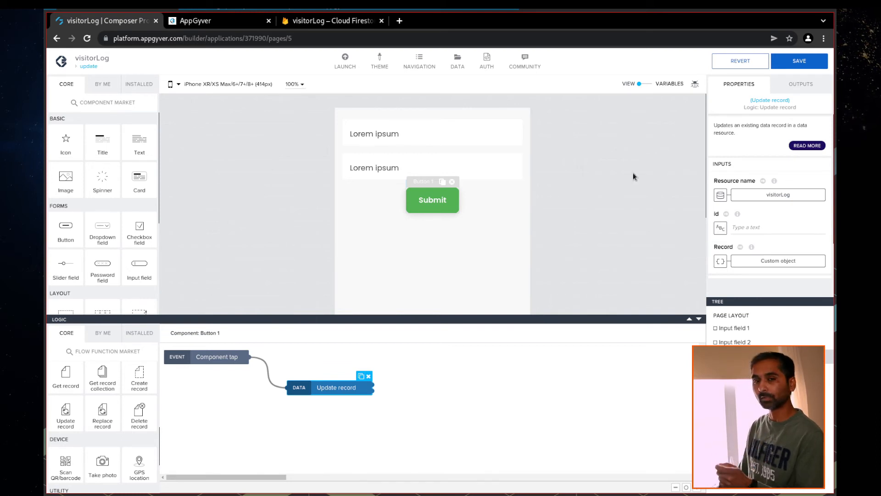
pyautogui.click(333, 20)
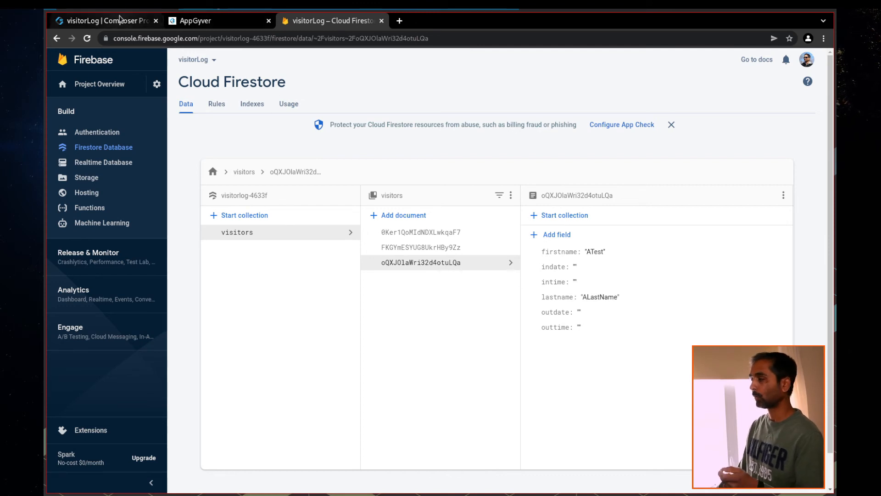
# Back in Composer, inspect the visitorLog data resource's schema
pyautogui.click(105, 22)
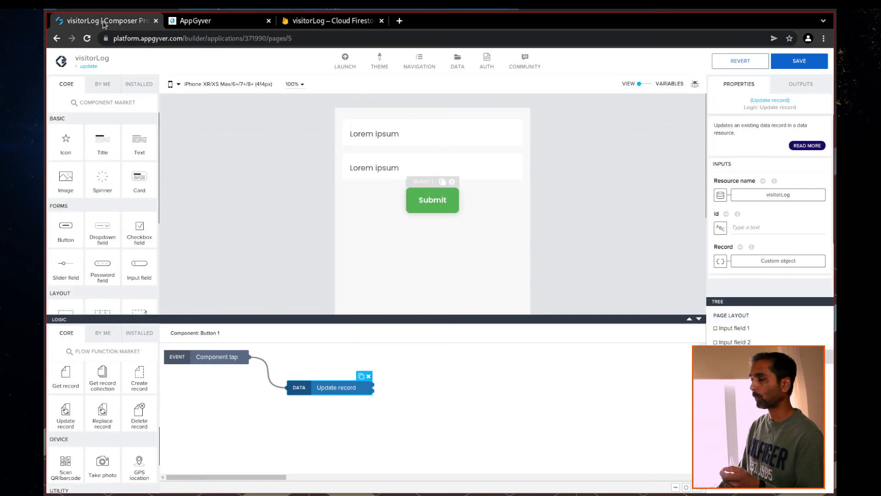
pyautogui.click(459, 62)
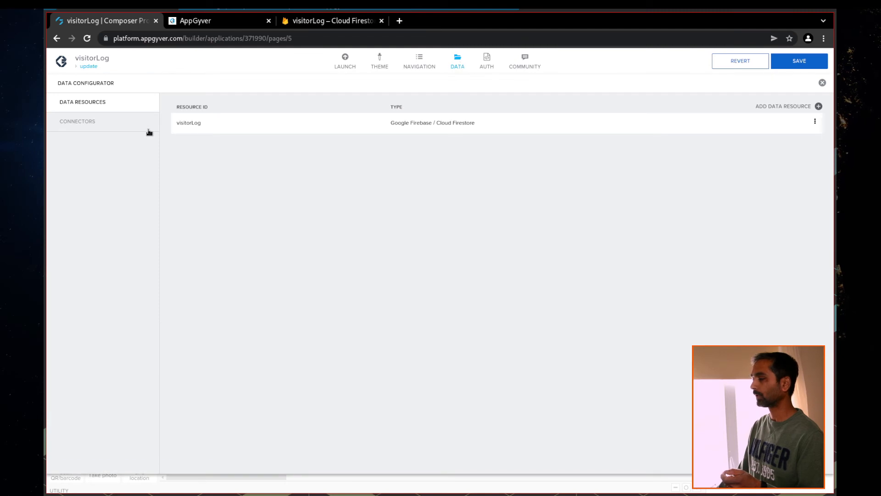
pyautogui.click(210, 123)
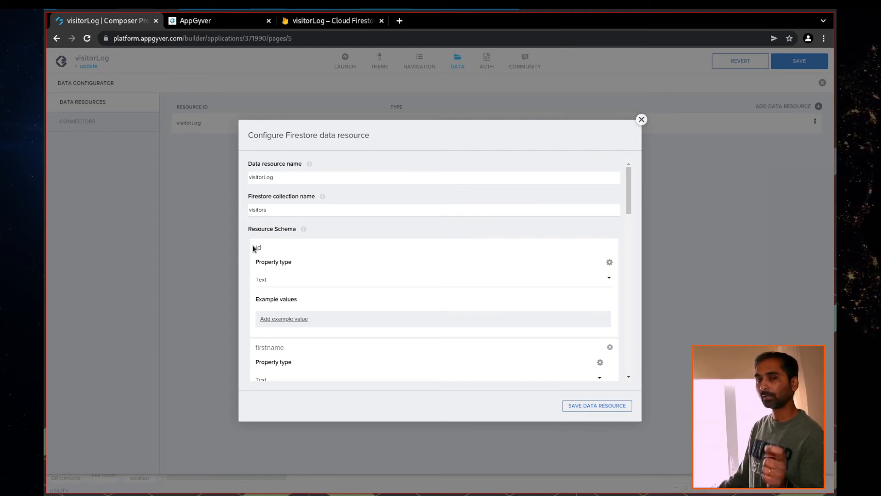
pyautogui.click(642, 119)
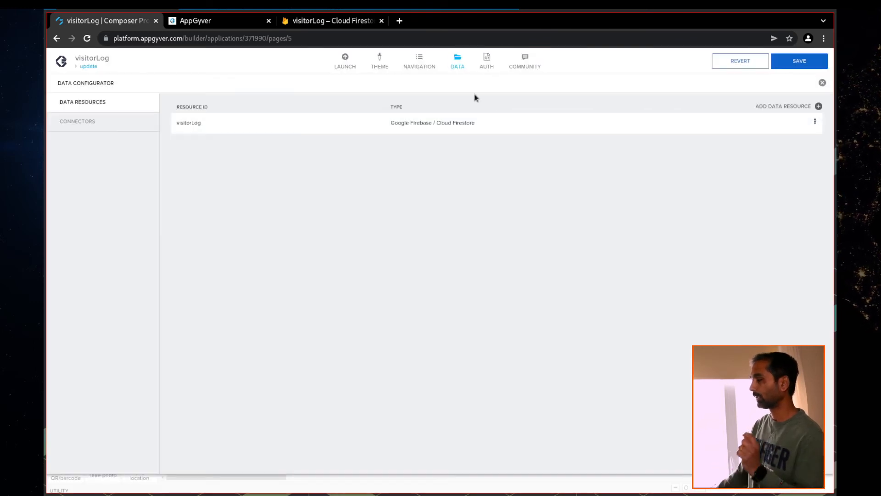
pyautogui.click(458, 61)
# Add a new app variable named id, then return to the page view
pyautogui.click(650, 84)
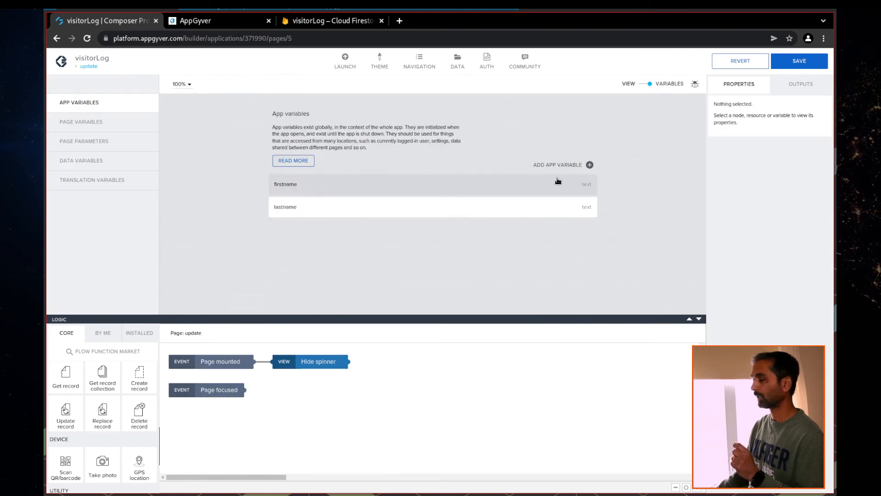
pyautogui.click(591, 165)
pyautogui.click(366, 232)
pyautogui.moveTo(749, 120); pyautogui.dragTo(701, 125)
pyautogui.press('BackSpace')
pyautogui.press('BackSpace')
pyautogui.press('BackSpace')
pyautogui.press('BackSpace')
pyautogui.press('BackSpace')
pyautogui.press('BackSpace')
pyautogui.press('BackSpace')
pyautogui.press('BackSpace')
pyautogui.press('BackSpace')
pyautogui.write('id')
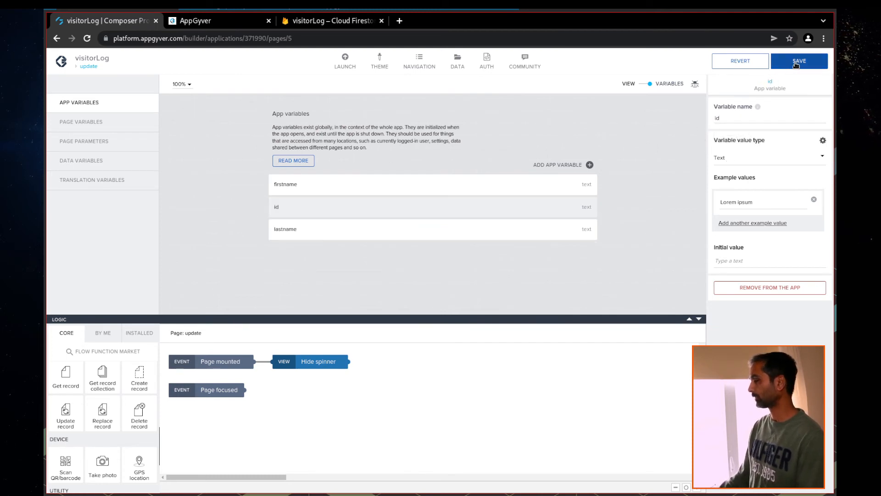
pyautogui.click(641, 87)
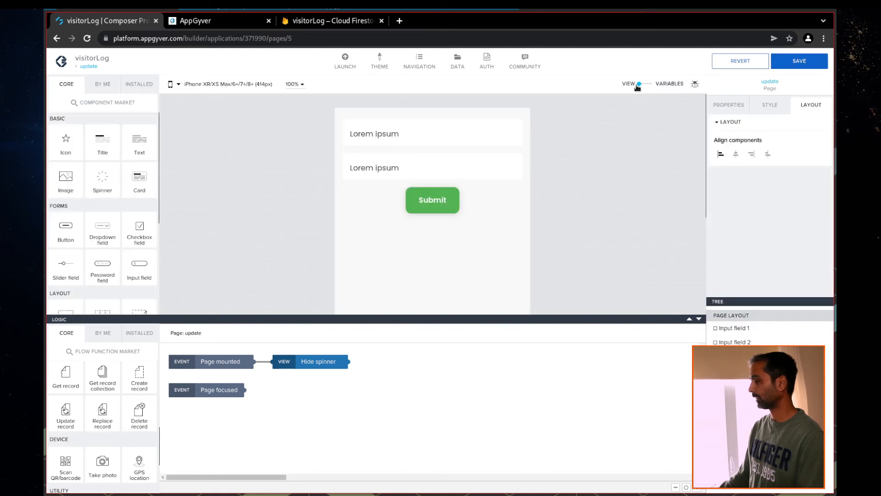
# On the Userlist page, insert a third Set app variable between the item tap and Open page
pyautogui.click(88, 67)
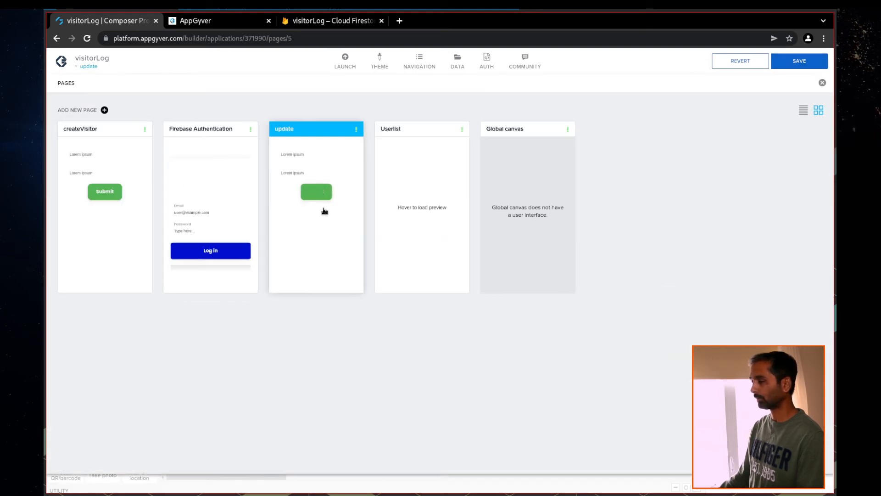
pyautogui.click(400, 197)
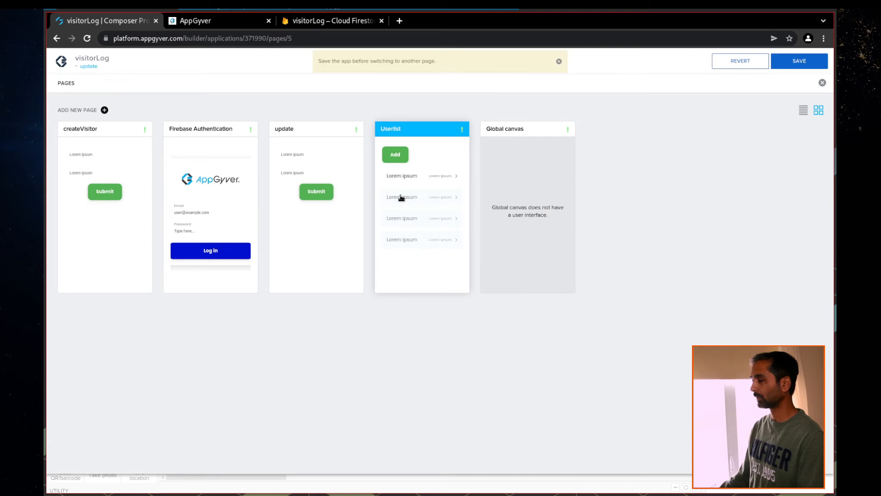
pyautogui.click(805, 61)
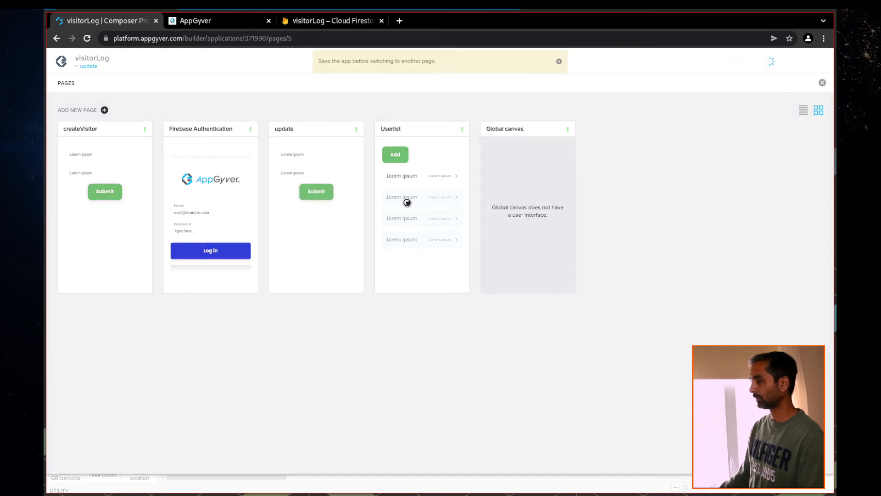
pyautogui.click(411, 209)
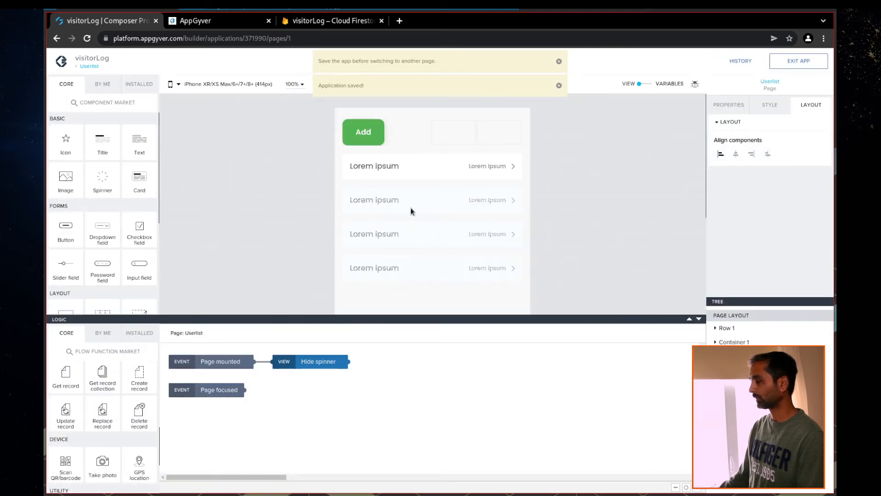
pyautogui.click(446, 173)
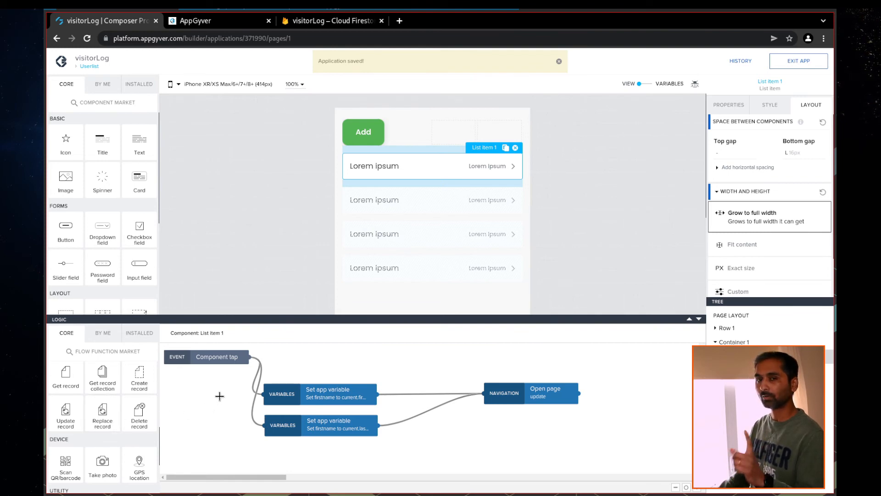
pyautogui.scroll(-10, 94, 432)
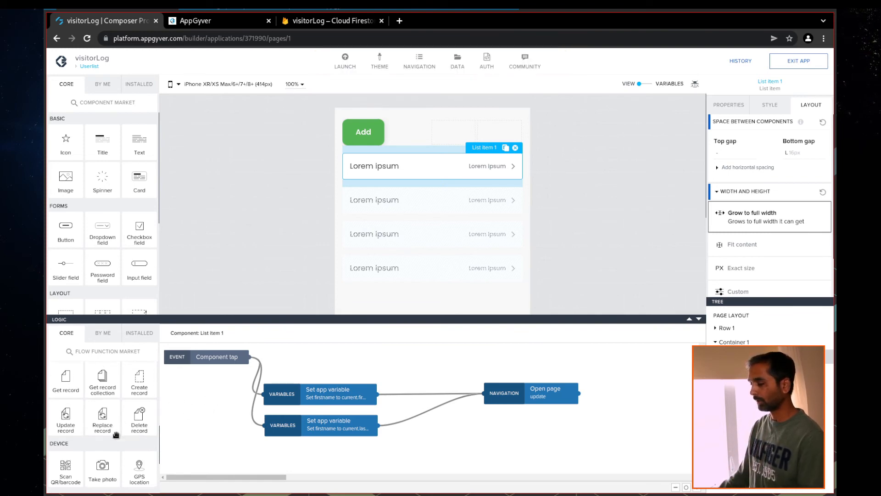
pyautogui.moveTo(79, 448); pyautogui.dragTo(299, 452)
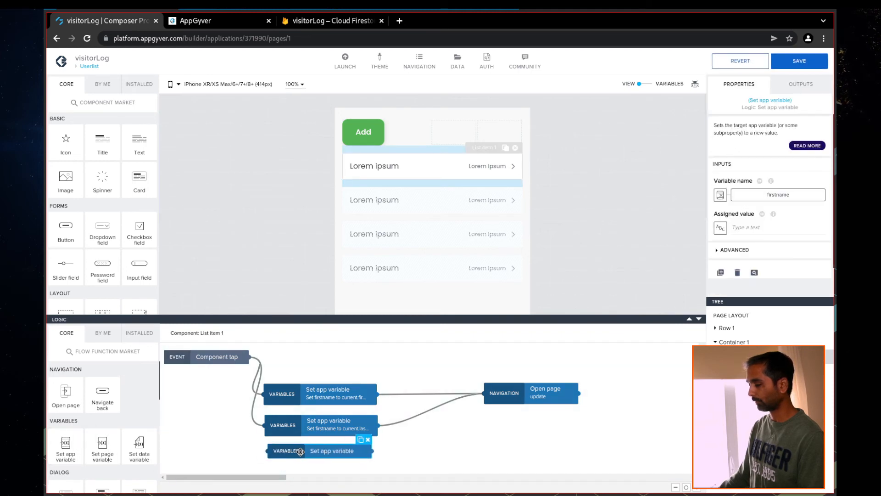
pyautogui.moveTo(259, 365); pyautogui.dragTo(270, 450)
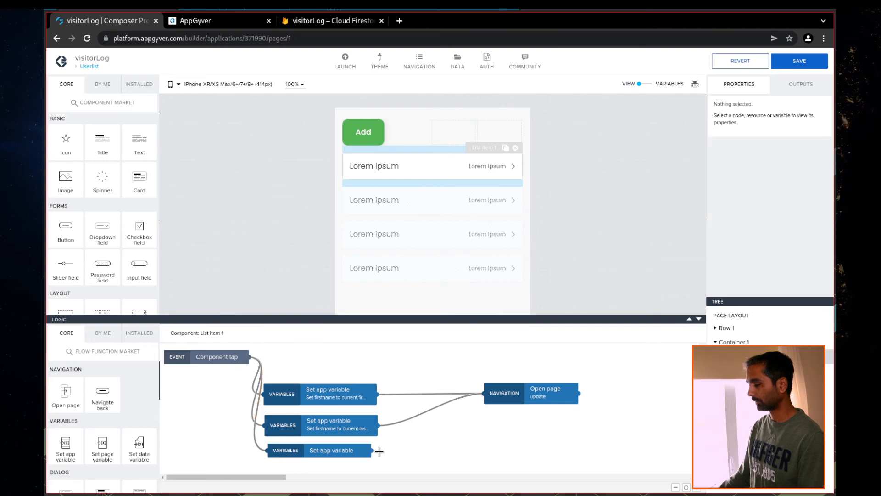
pyautogui.moveTo(371, 451); pyautogui.dragTo(511, 394)
# Set the third step's variable name to the id app variable
pyautogui.click(312, 454)
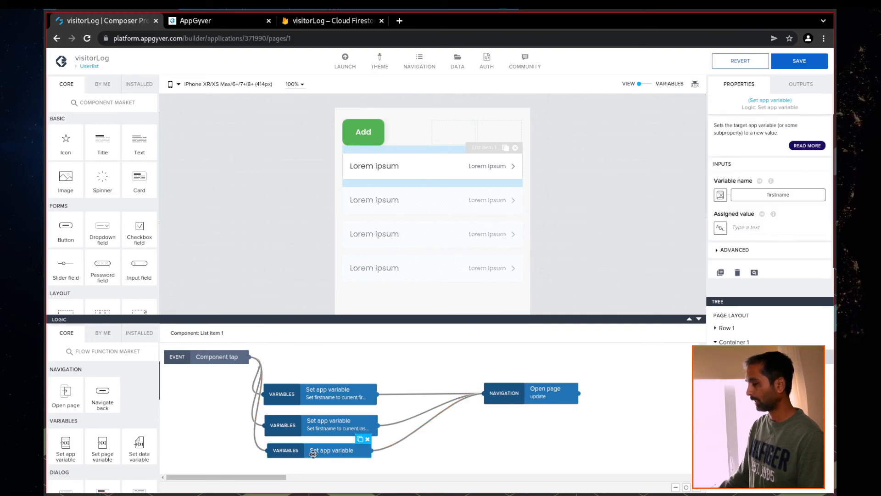
pyautogui.click(720, 195)
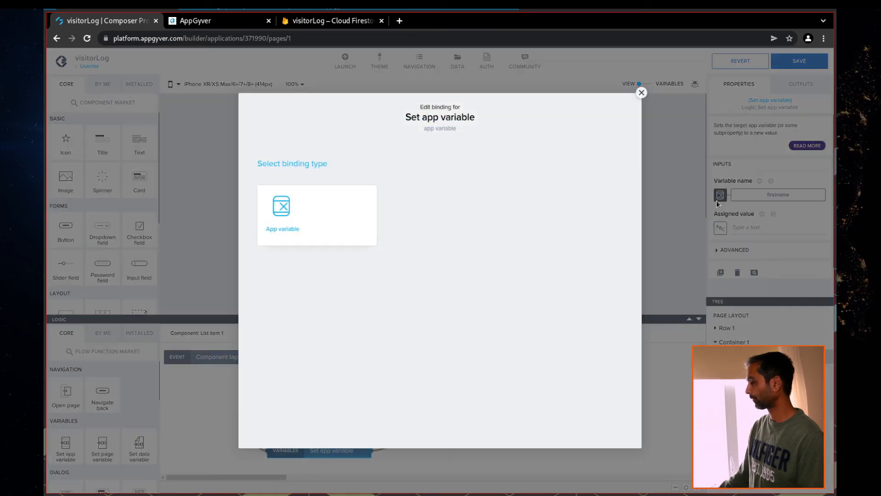
pyautogui.click(327, 242)
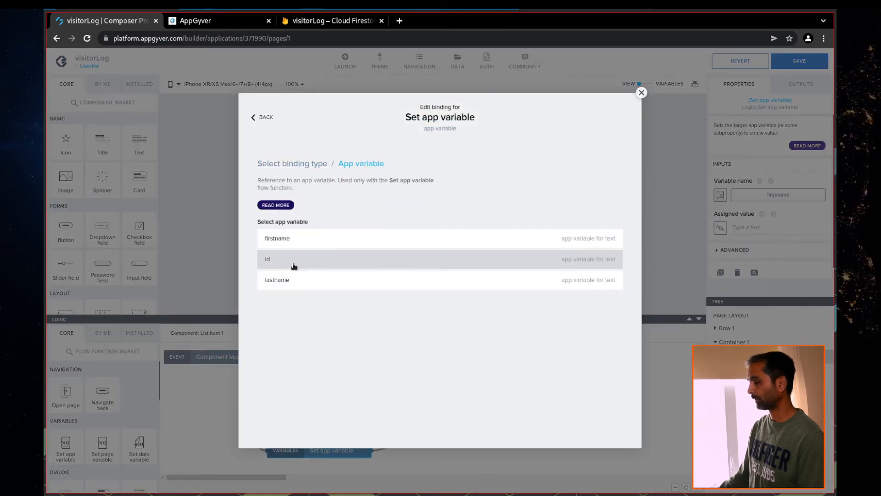
pyautogui.click(293, 261)
pyautogui.click(613, 277)
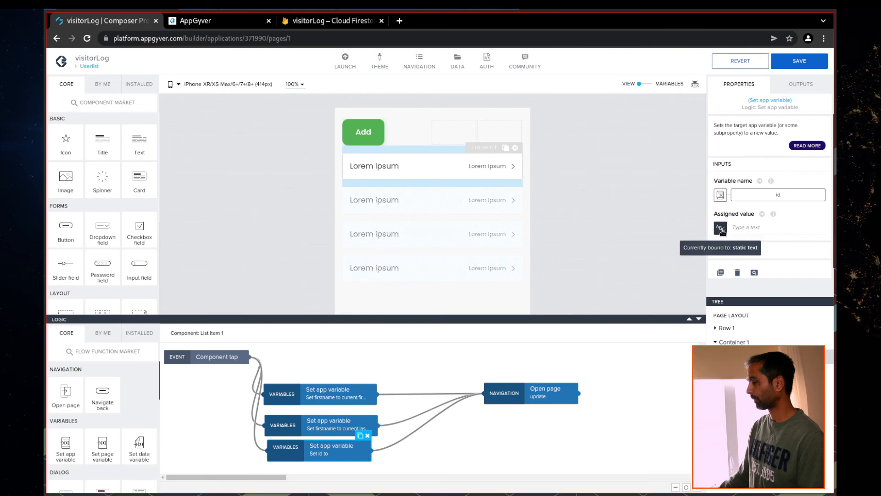
# Assign Data item in repeat current.id as its value and save the app
pyautogui.click(720, 228)
pyautogui.click(552, 290)
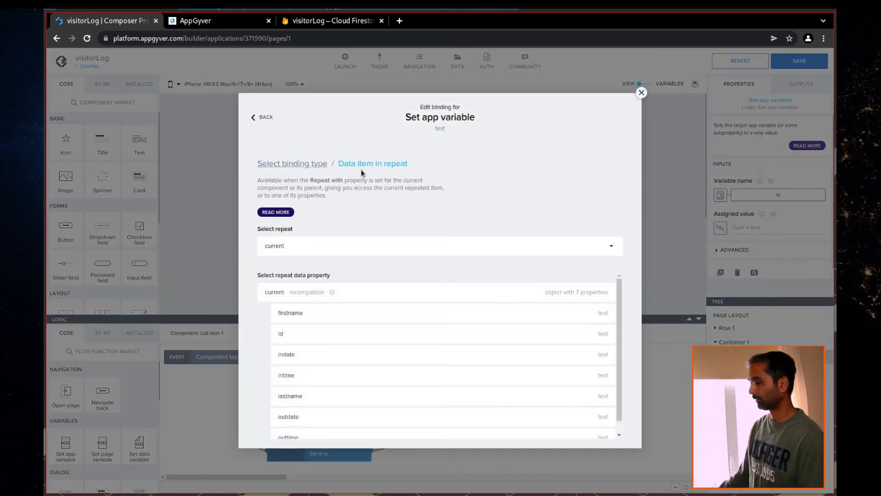
pyautogui.click(298, 334)
pyautogui.click(605, 328)
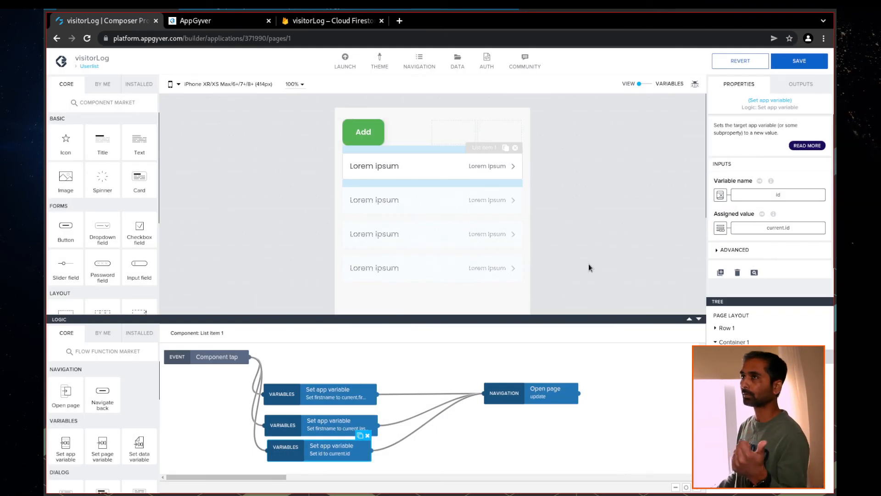
pyautogui.hotkey('ctrl', 's')
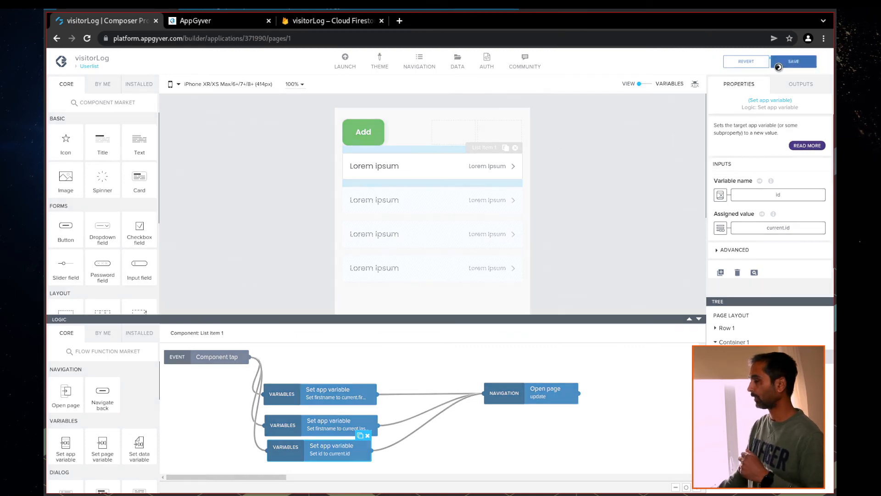
pyautogui.click(90, 66)
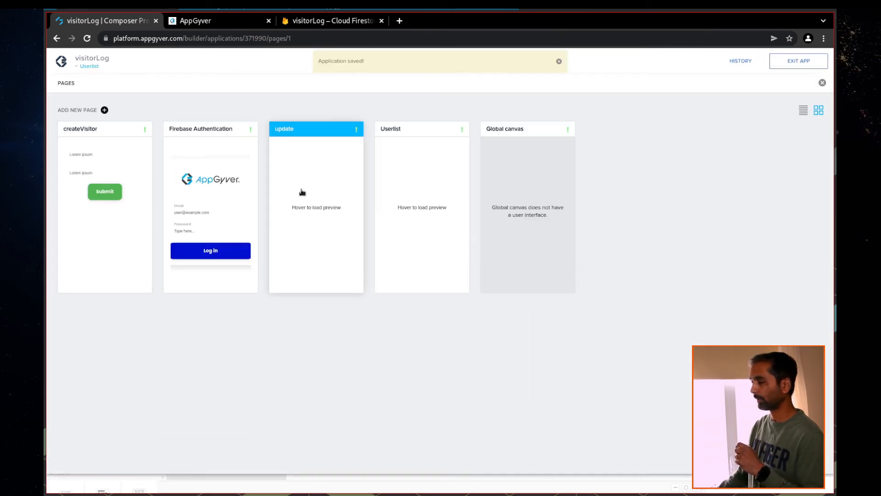
# Select the Submit button's Update record step and bind its Id to app variable id
pyautogui.click(302, 191)
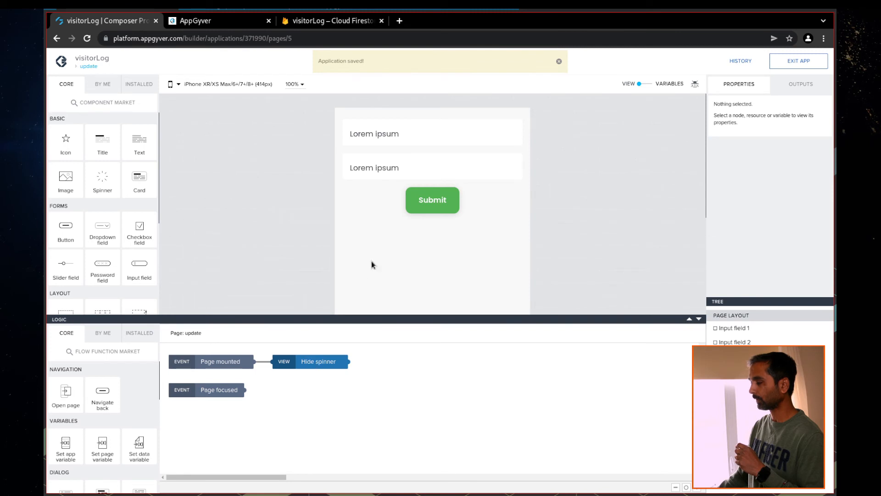
pyautogui.click(423, 209)
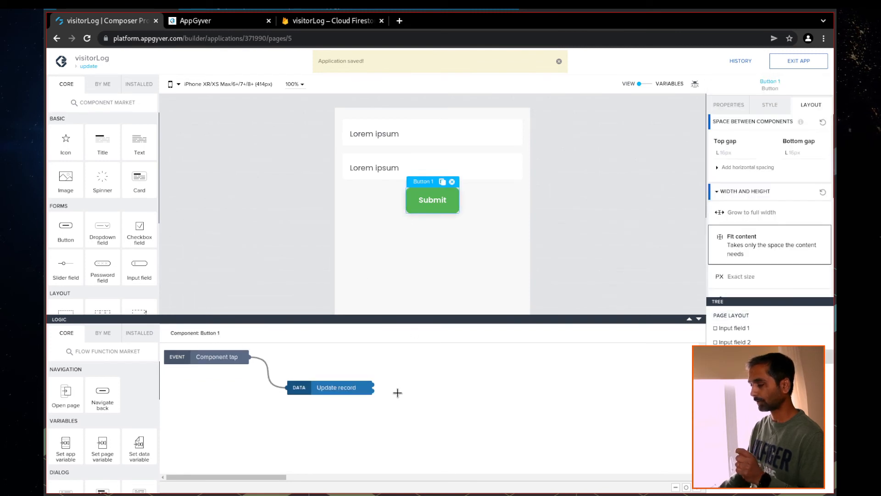
pyautogui.click(334, 392)
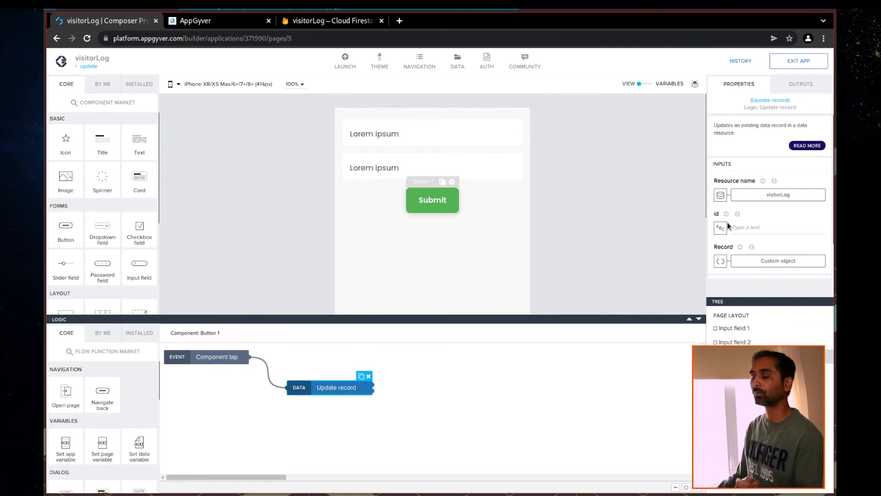
pyautogui.click(723, 234)
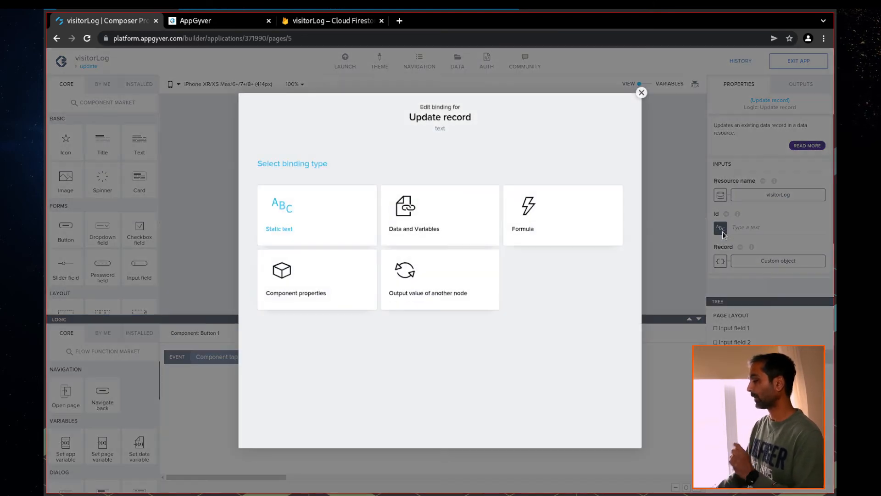
pyautogui.click(441, 231)
pyautogui.click(344, 235)
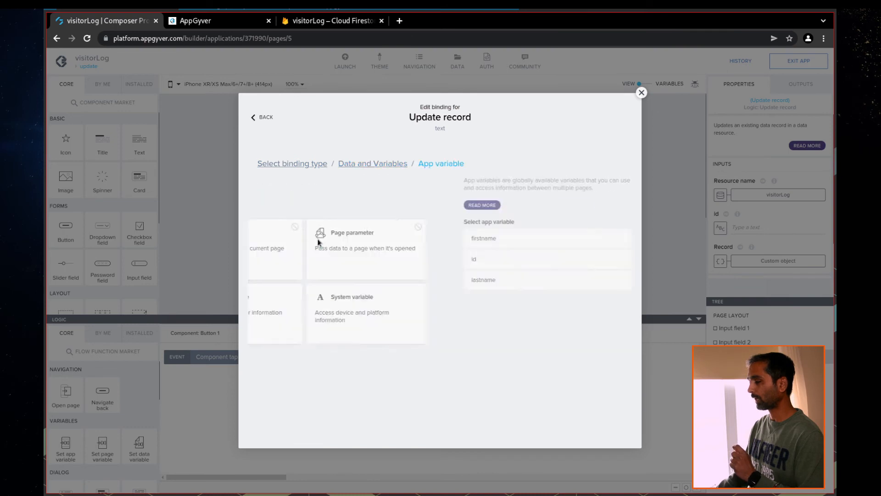
pyautogui.click(291, 261)
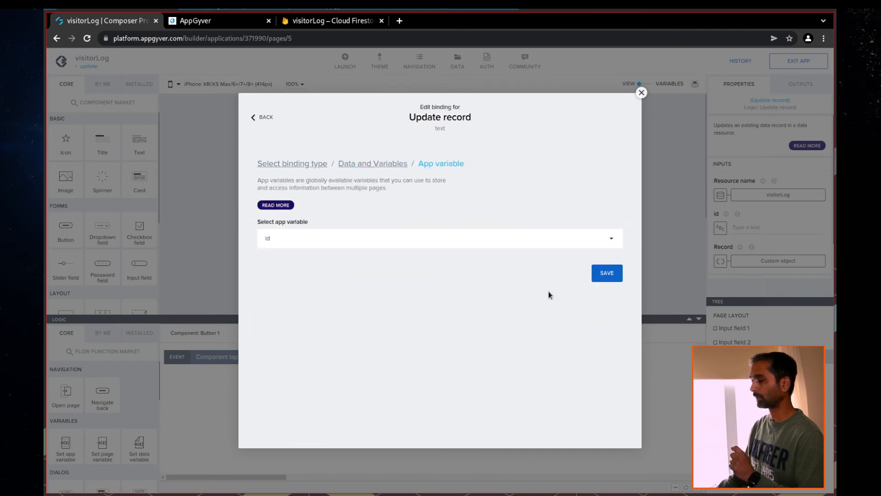
pyautogui.click(599, 279)
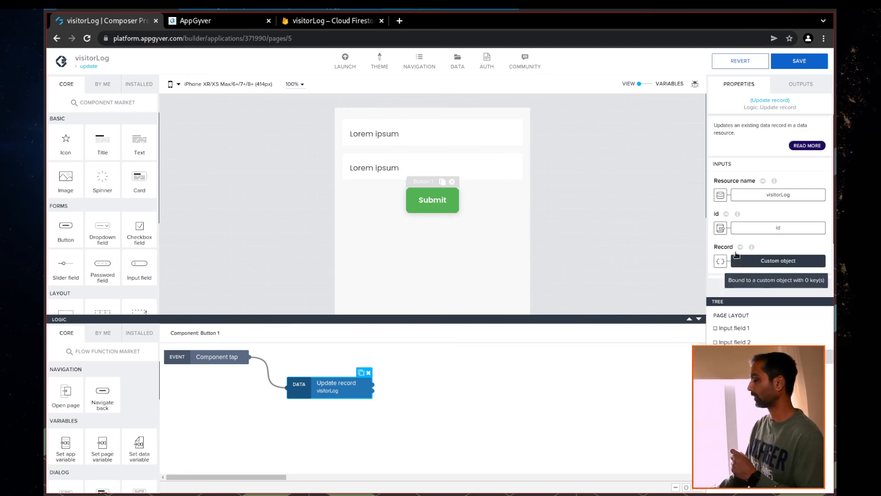
# Make Record an object with properties, binding firstname to the firstname app variable
pyautogui.click(720, 262)
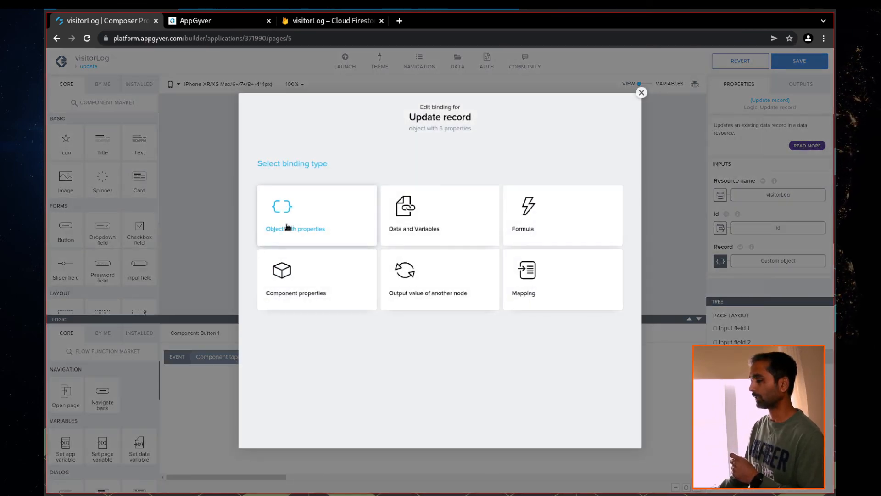
pyautogui.click(285, 226)
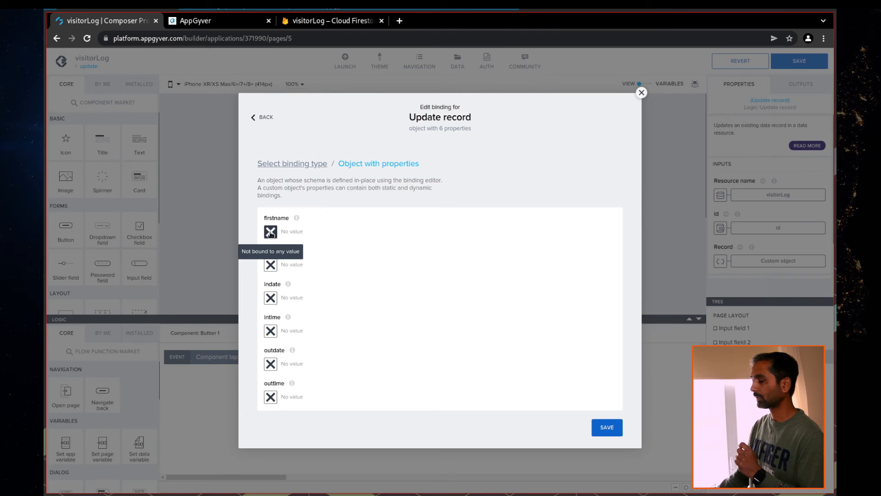
pyautogui.click(270, 232)
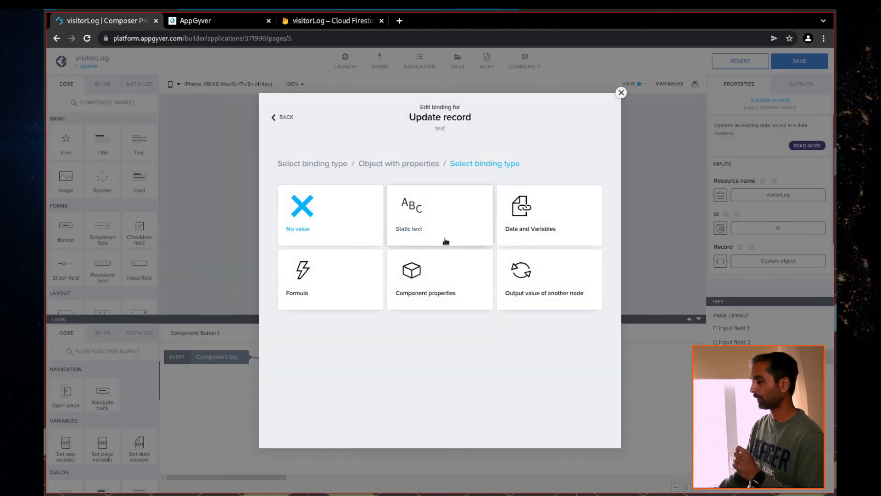
pyautogui.click(535, 222)
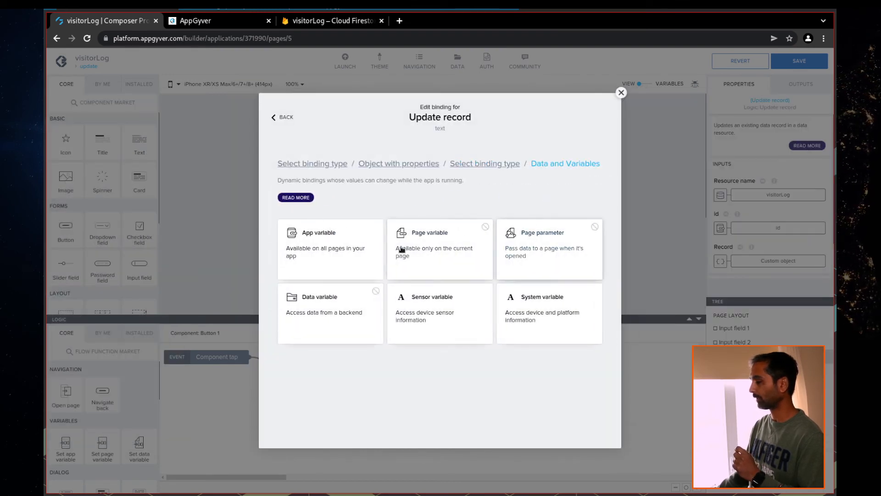
pyautogui.click(317, 245)
pyautogui.click(321, 257)
pyautogui.click(597, 288)
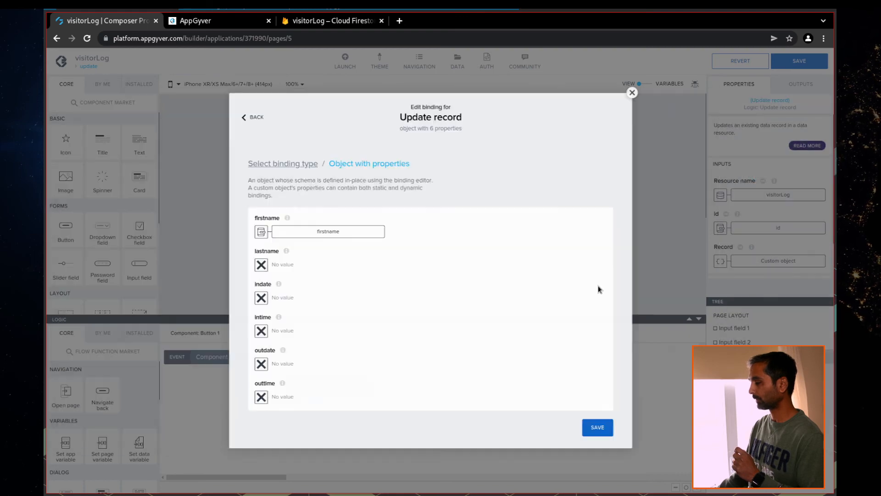
# Bind the object's lastname to the lastname app variable and save the binding
pyautogui.click(271, 264)
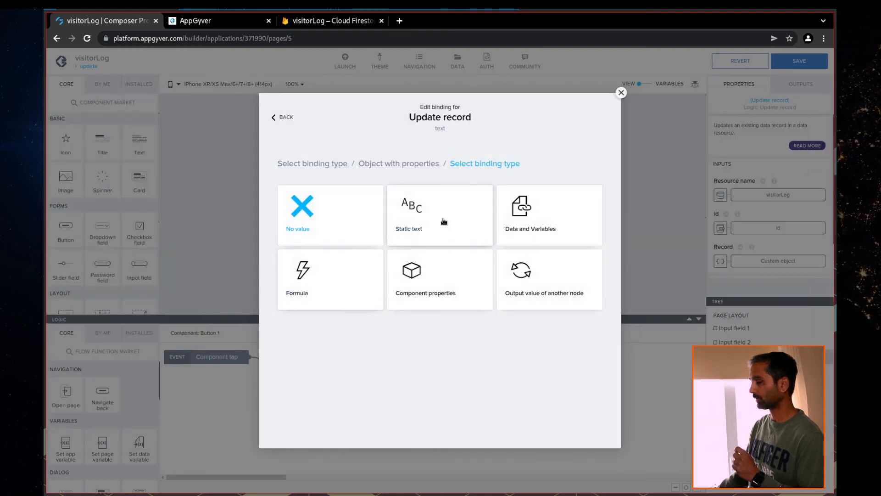
pyautogui.click(535, 221)
pyautogui.click(324, 256)
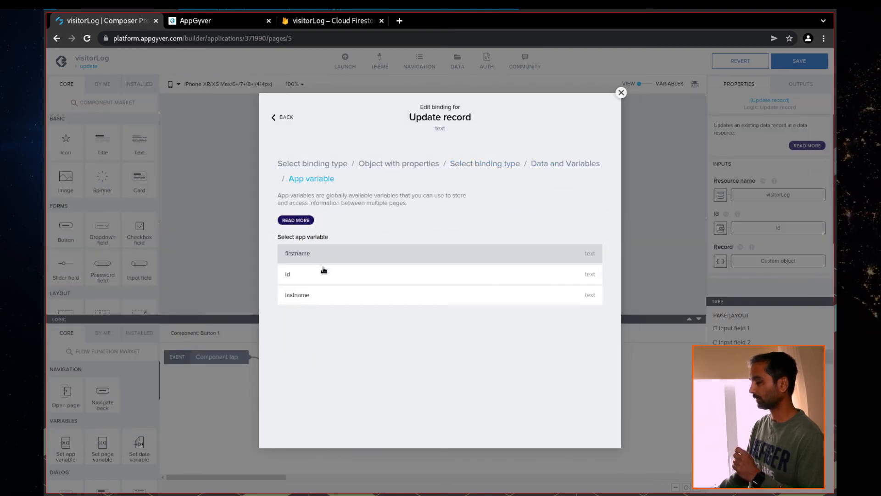
pyautogui.click(315, 296)
pyautogui.click(591, 289)
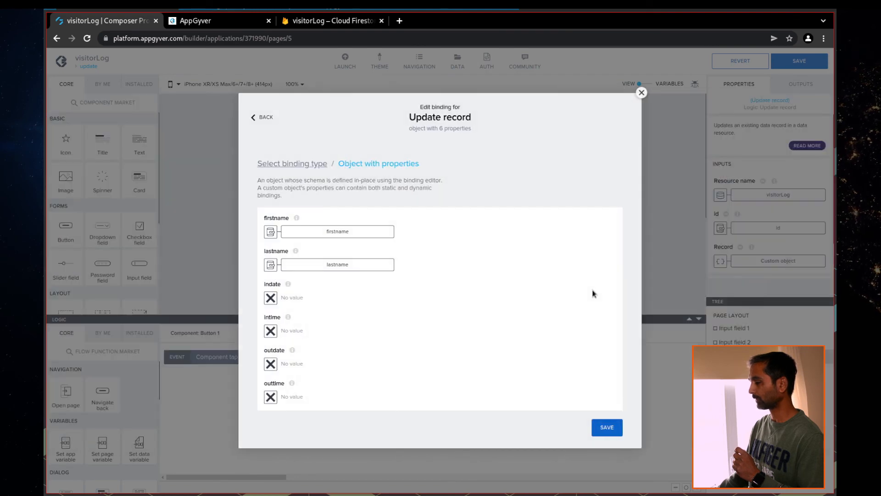
pyautogui.click(607, 427)
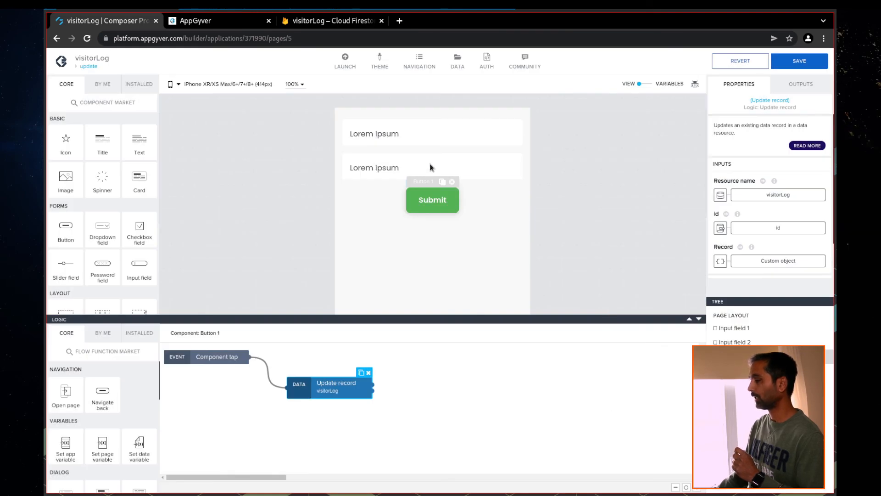
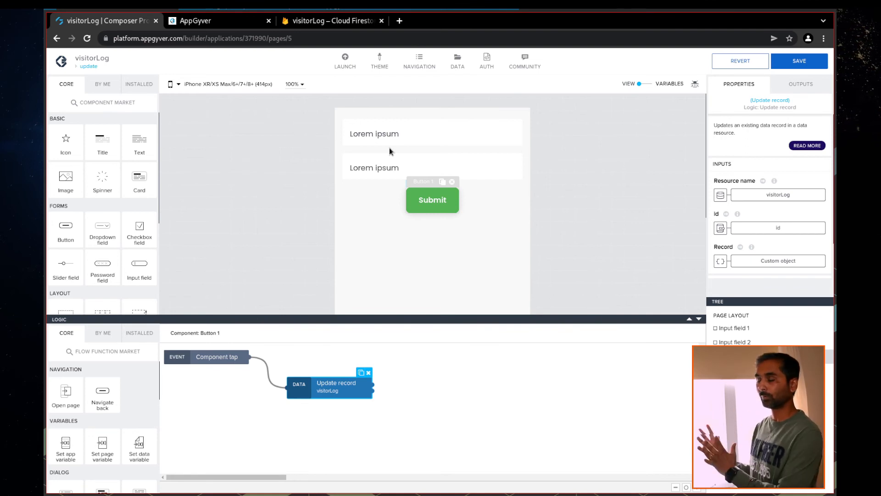
# Save the Submit logic changes and bring up the running app's Userlist page in preview
pyautogui.click(799, 61)
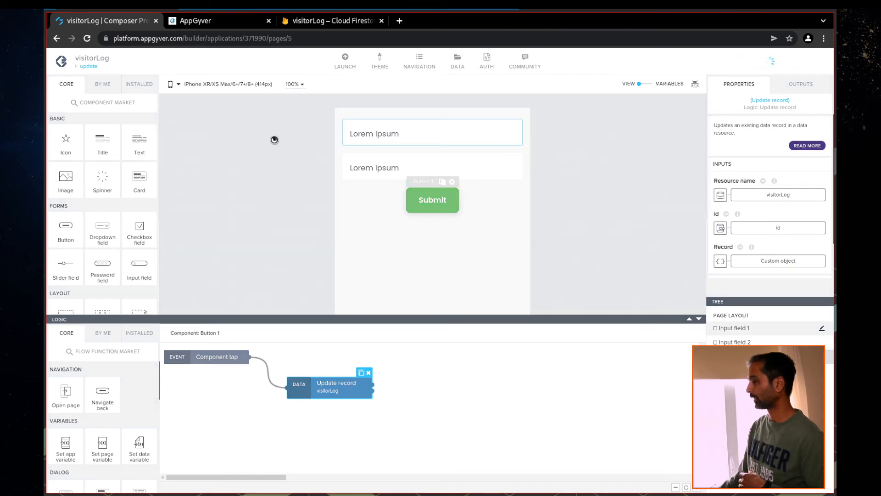
pyautogui.click(208, 24)
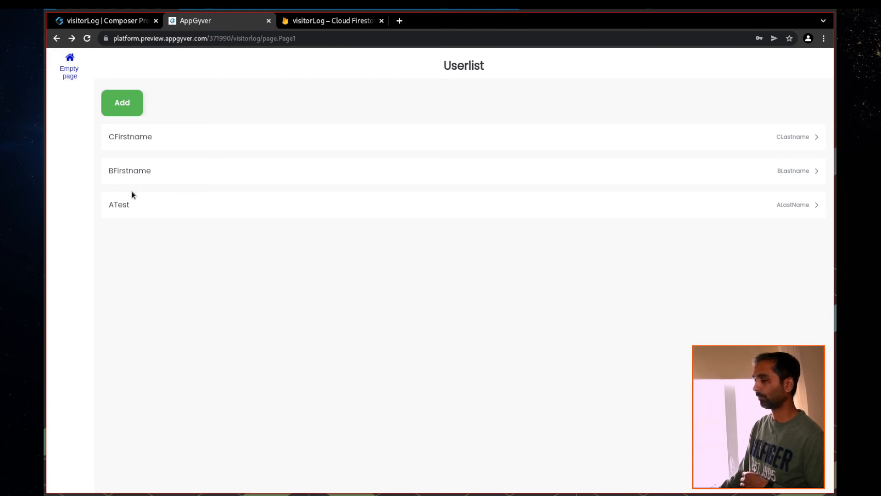
# Open the ATest record from the Userlist and place the cursor in its empty lastname field
pyautogui.click(128, 211)
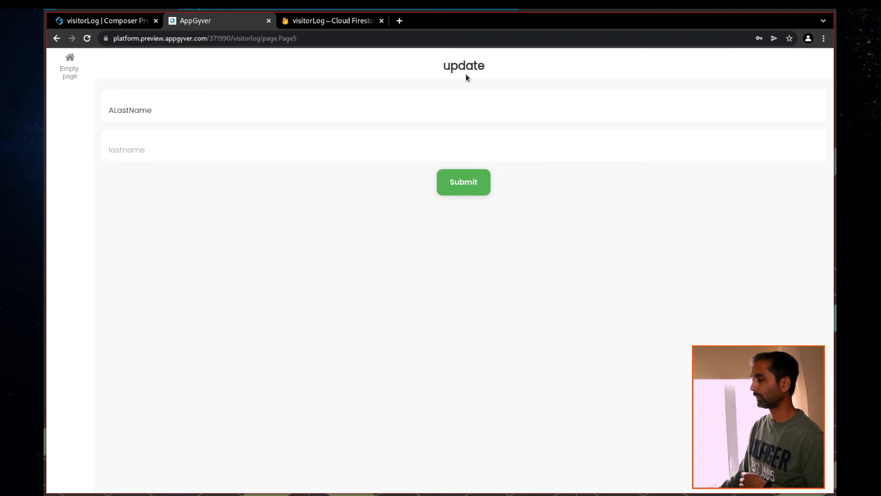
pyautogui.click(154, 152)
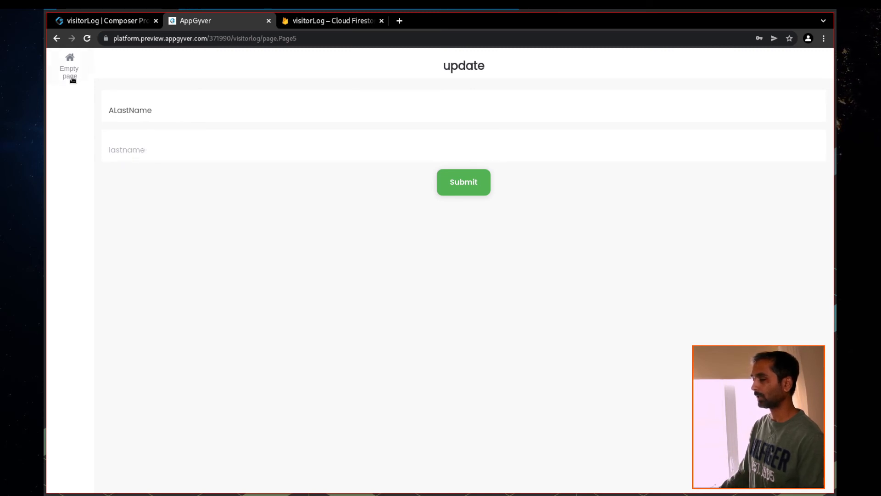
# Return the preview to the user list and inspect the update page's second input field properties
pyautogui.click(57, 40)
pyautogui.click(107, 23)
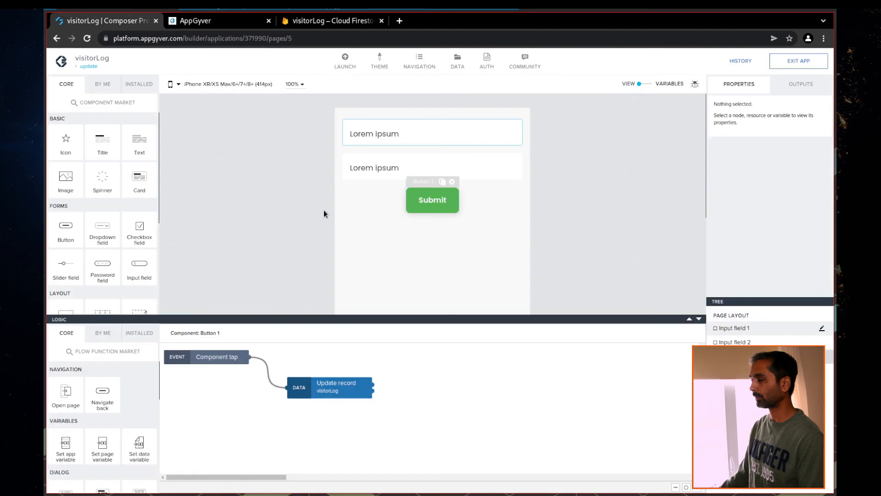
pyautogui.click(368, 166)
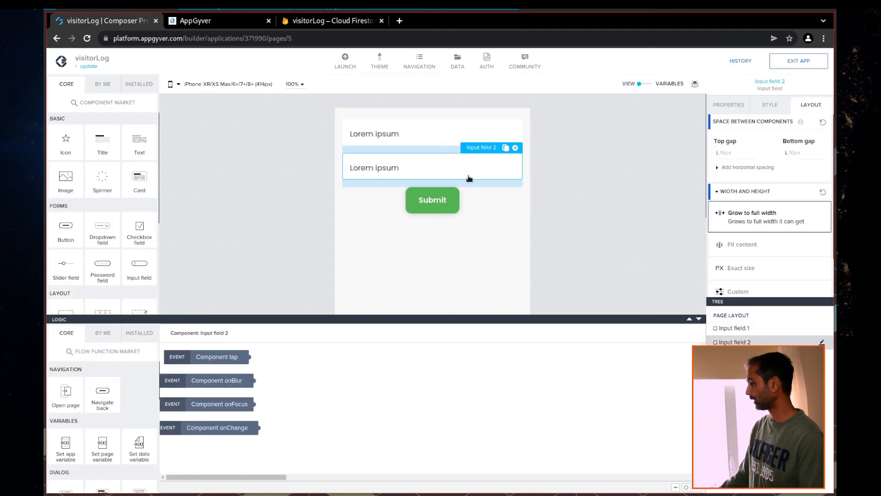
pyautogui.click(730, 104)
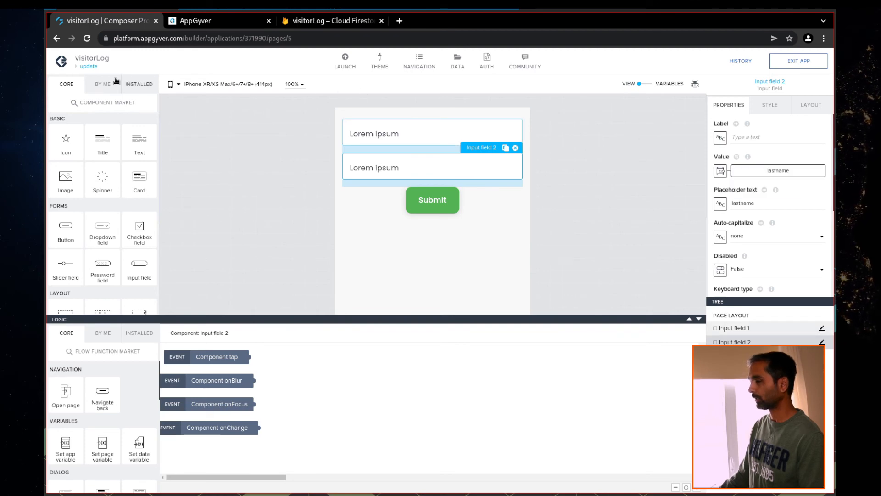
# Open the Userlist page and inspect the list item's Set app variable steps
pyautogui.click(90, 69)
pyautogui.click(423, 215)
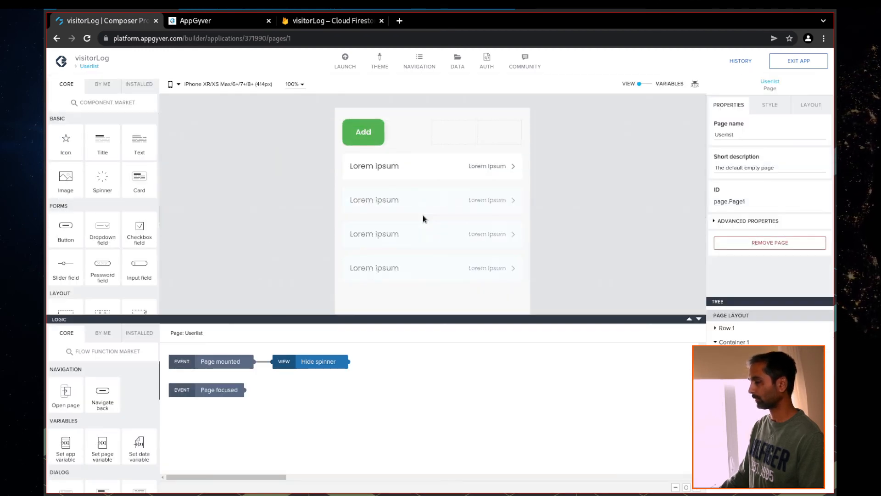
pyautogui.click(387, 175)
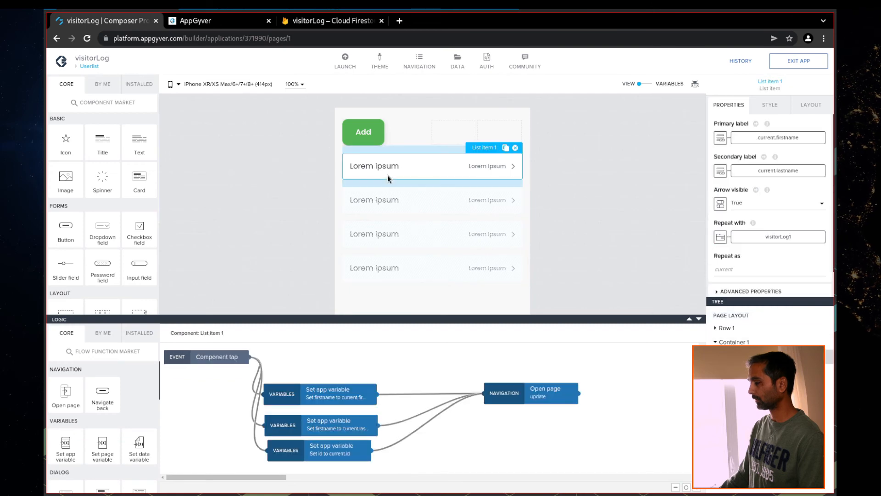
pyautogui.click(357, 429)
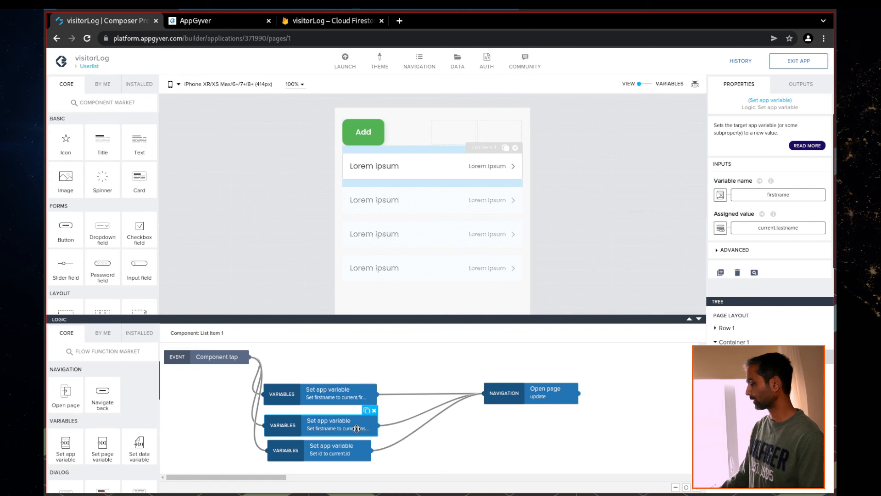
pyautogui.click(336, 395)
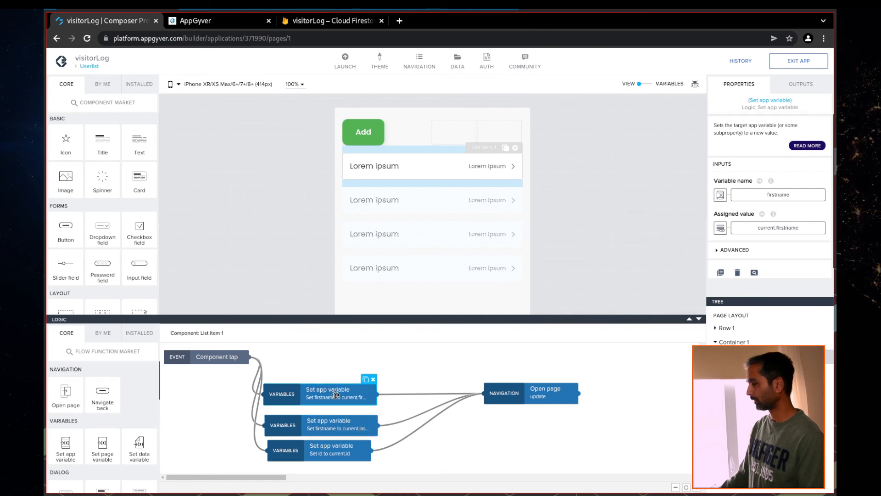
pyautogui.click(202, 21)
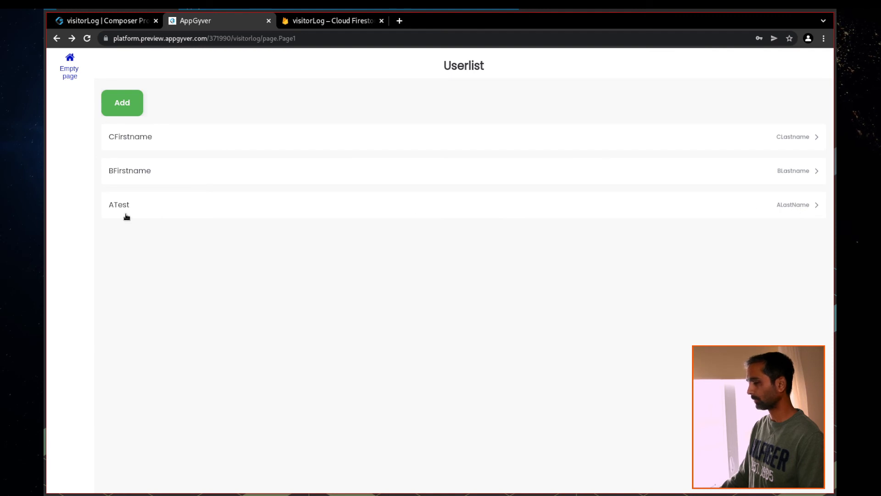
pyautogui.click(128, 20)
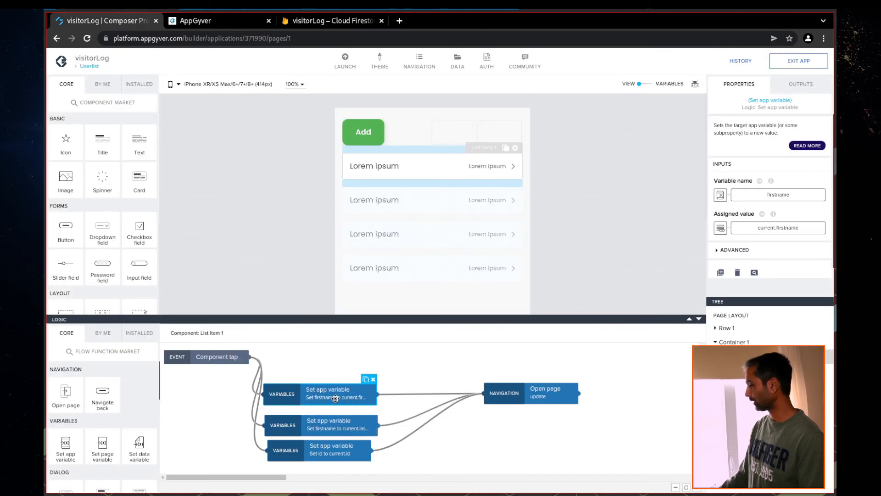
# Point the second Set app variable at lastname instead of firstname, then save the app
pyautogui.click(339, 430)
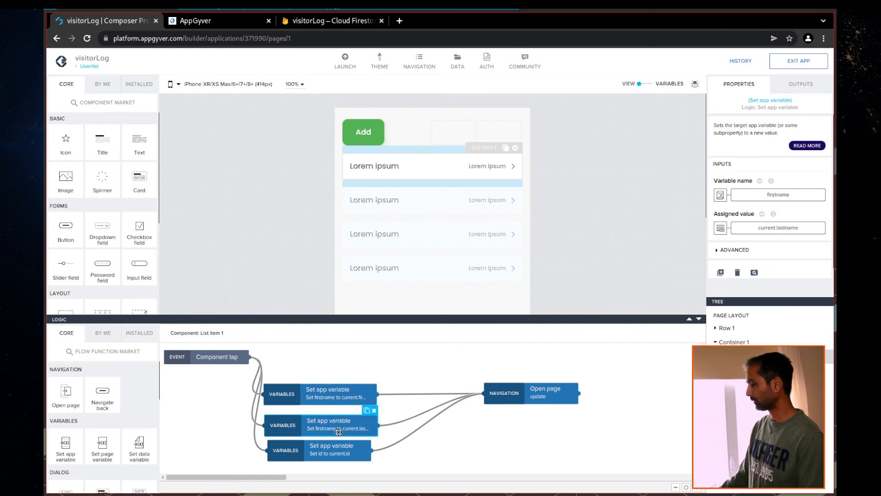
pyautogui.click(332, 456)
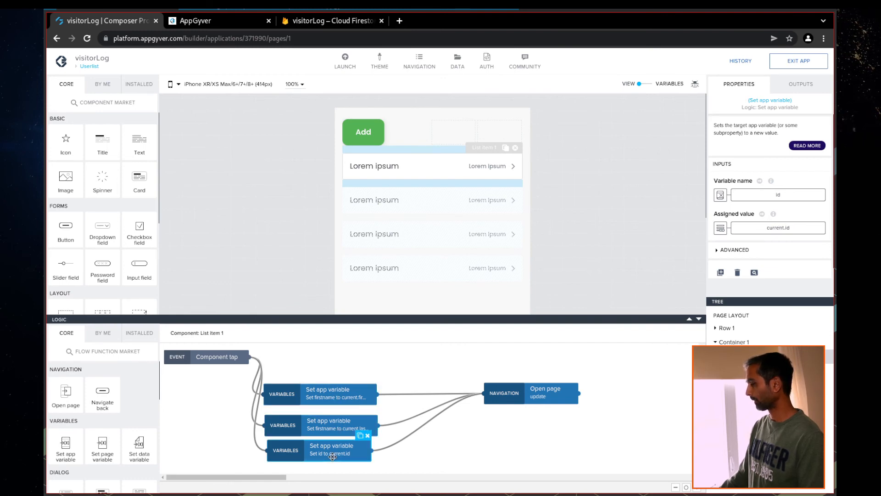
pyautogui.click(316, 430)
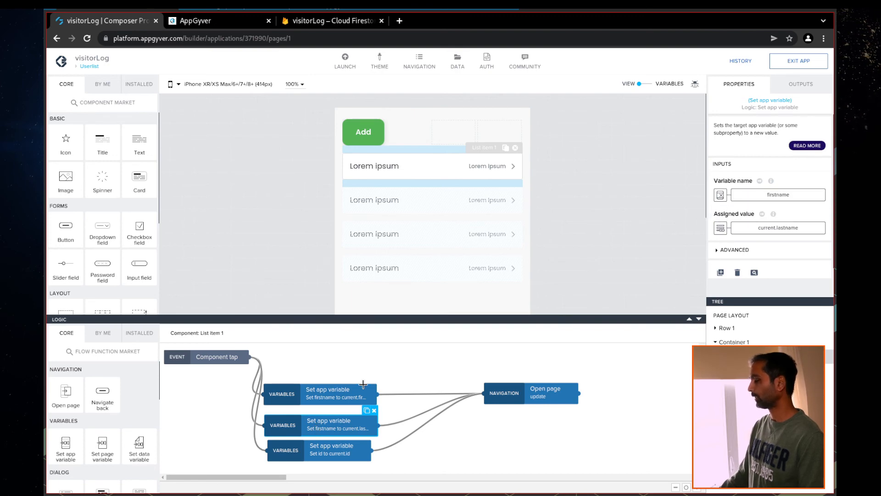
pyautogui.click(342, 391)
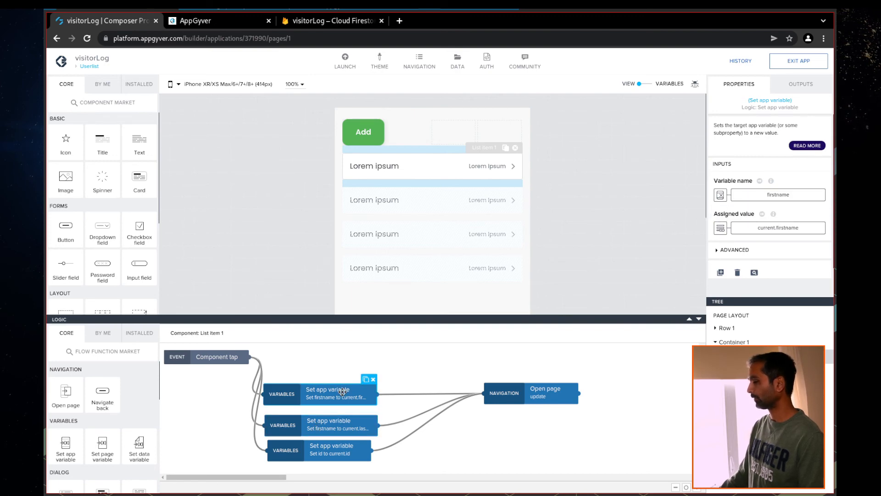
pyautogui.click(340, 427)
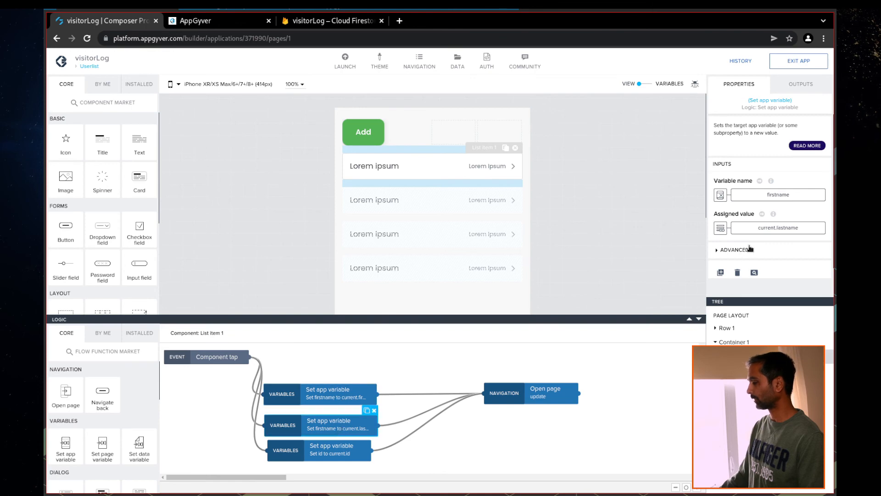
pyautogui.click(781, 197)
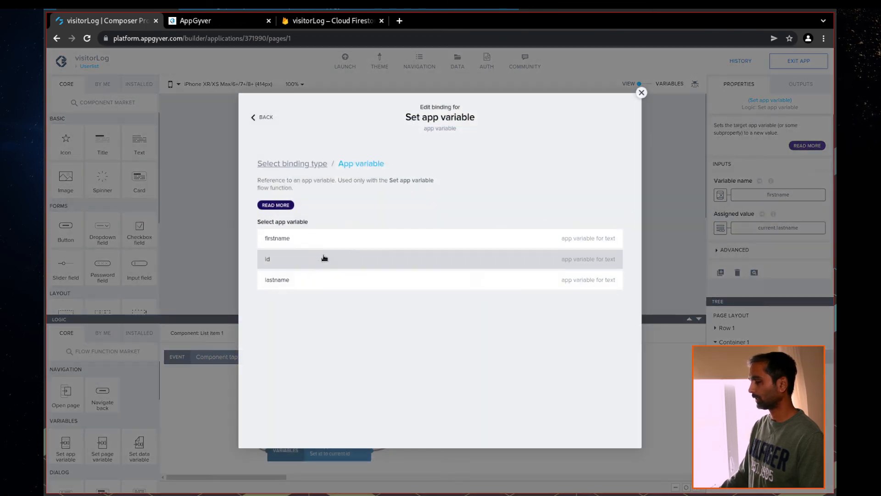
pyautogui.click(298, 280)
pyautogui.click(607, 274)
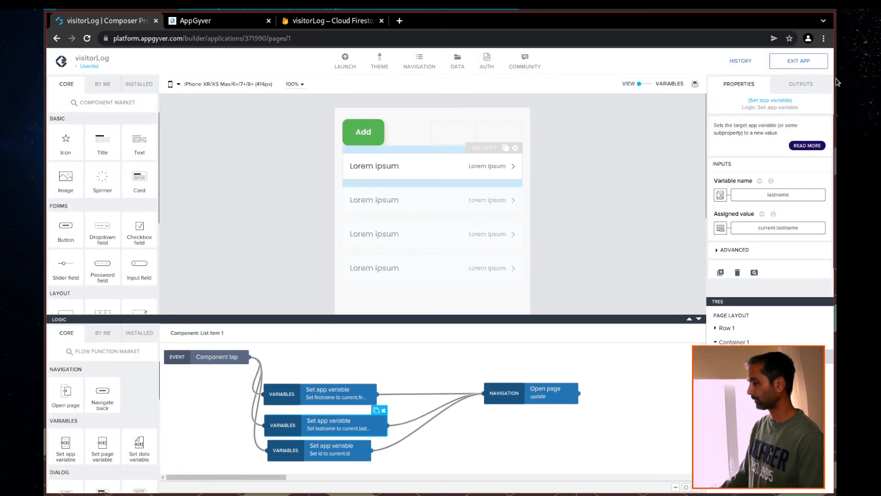
pyautogui.click(799, 60)
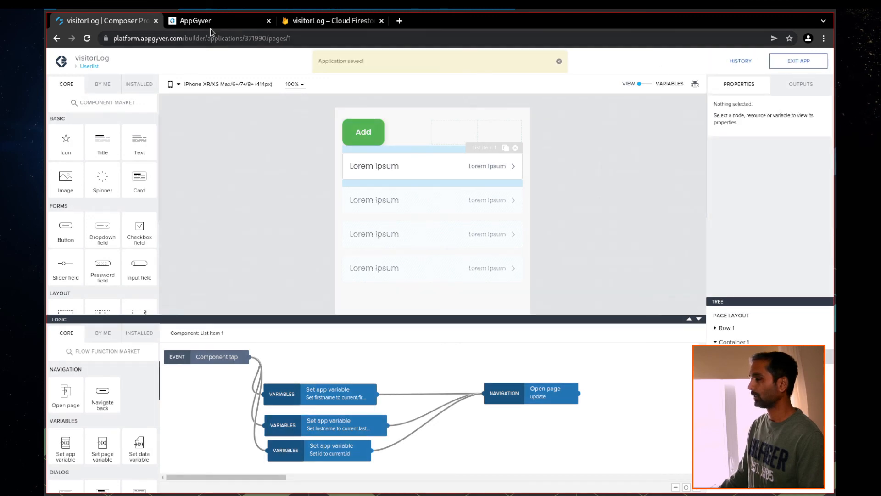
# Append U to ATest's last name to make ALastNameU and submit the form
pyautogui.click(210, 27)
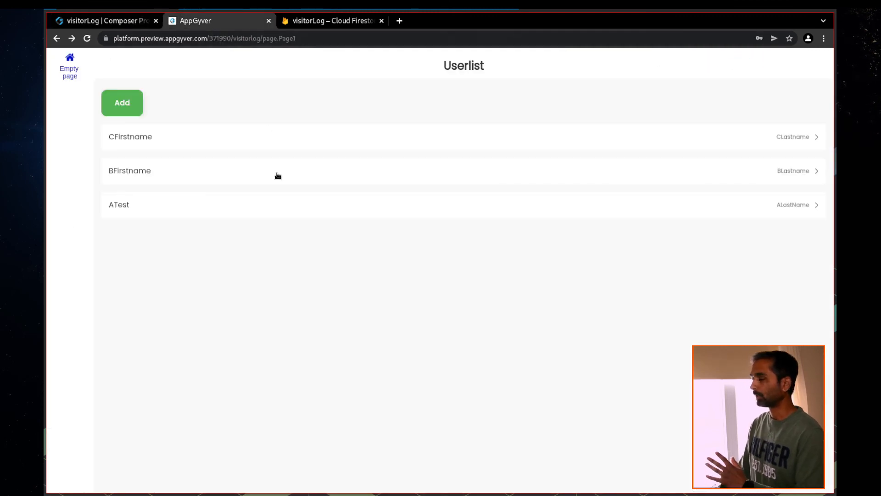
pyautogui.click(117, 204)
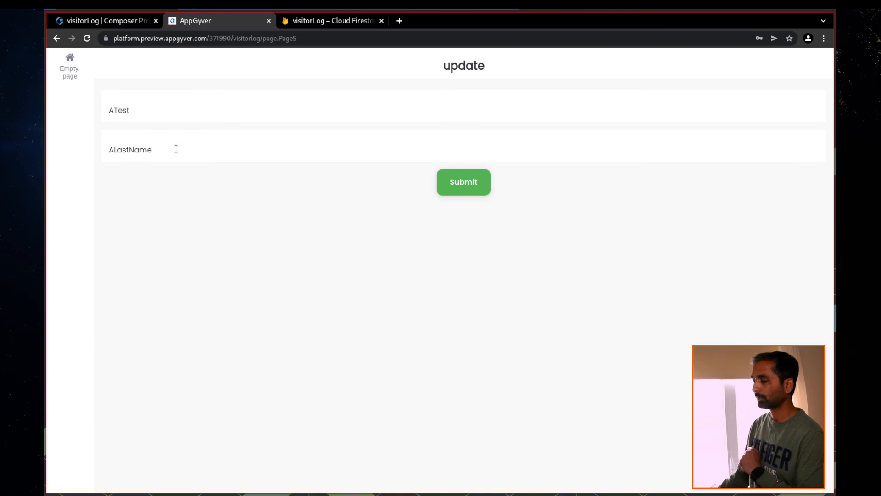
pyautogui.moveTo(148, 108); pyautogui.dragTo(109, 109)
pyautogui.moveTo(170, 147); pyautogui.dragTo(108, 144)
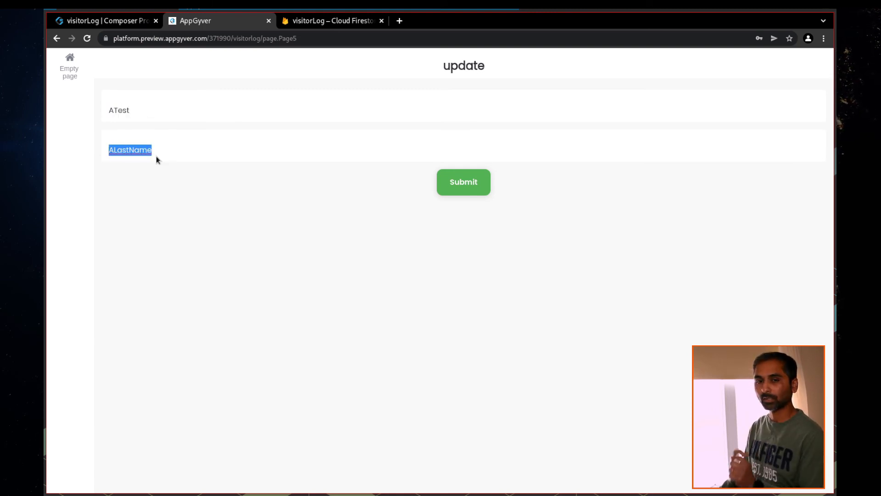
pyautogui.click(175, 152)
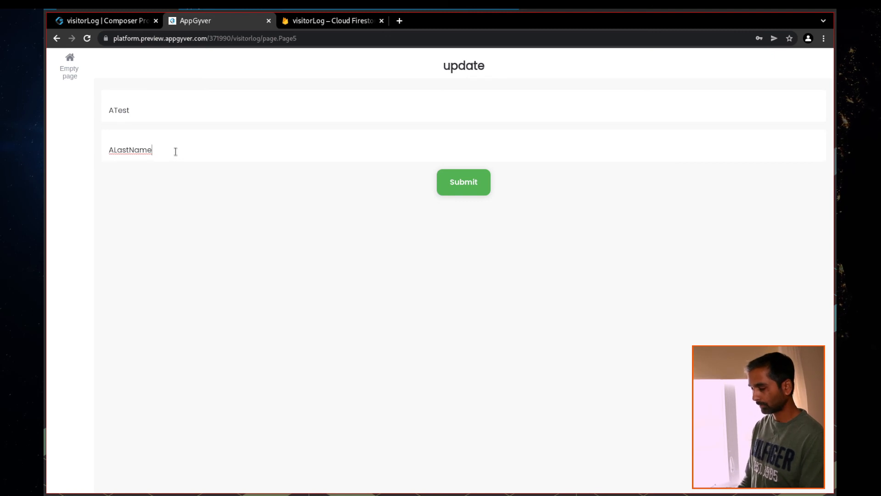
pyautogui.write('U')
pyautogui.click(455, 188)
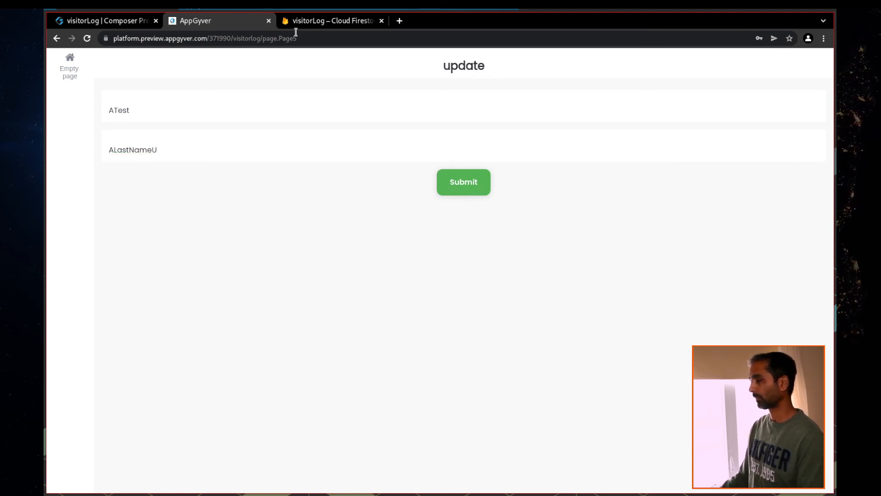
pyautogui.click(315, 21)
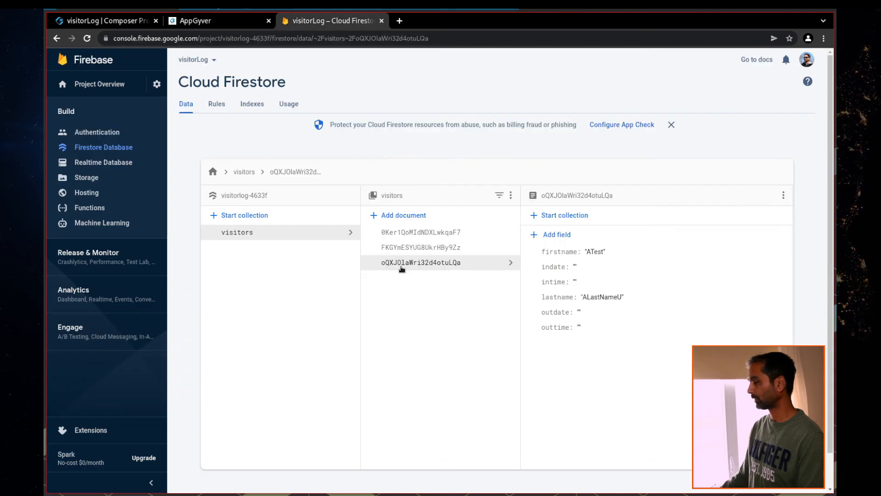
# Reload the ATest visitor document in Firestore to confirm lastname ALastNameU
pyautogui.click(409, 247)
pyautogui.click(428, 265)
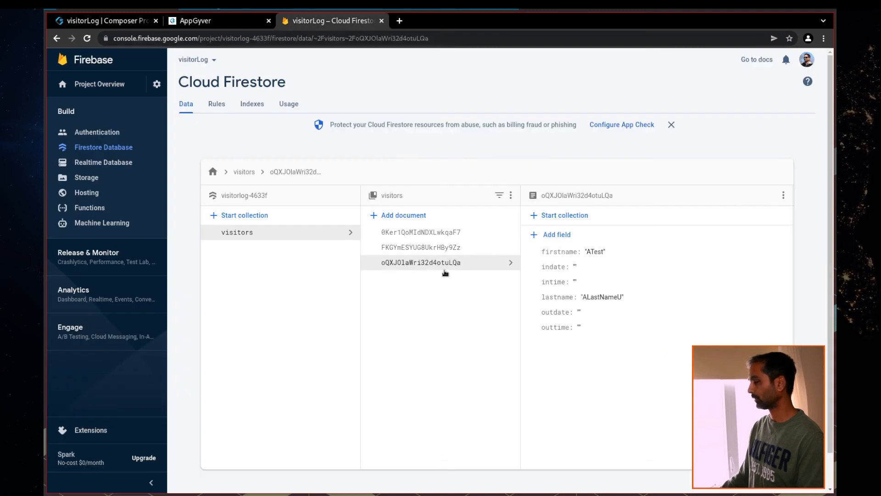
pyautogui.click(197, 22)
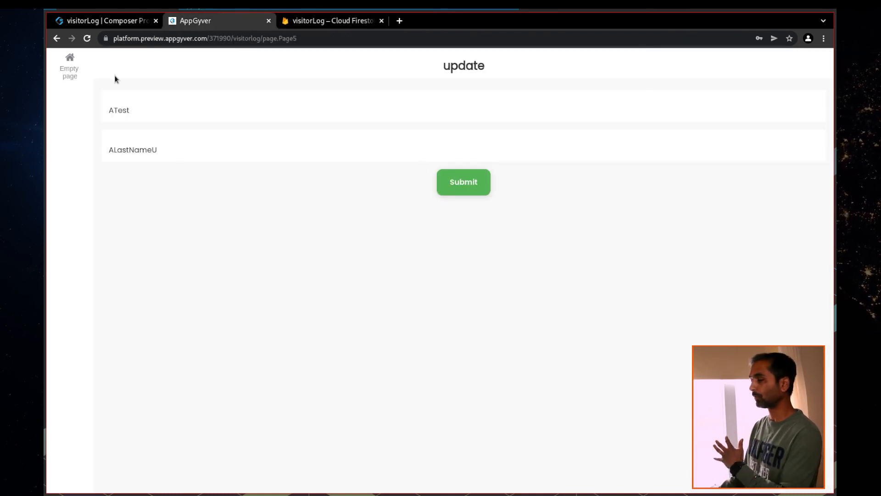
# Open the update page's Submit logic and add Toast and Navigate back nodes
pyautogui.click(114, 20)
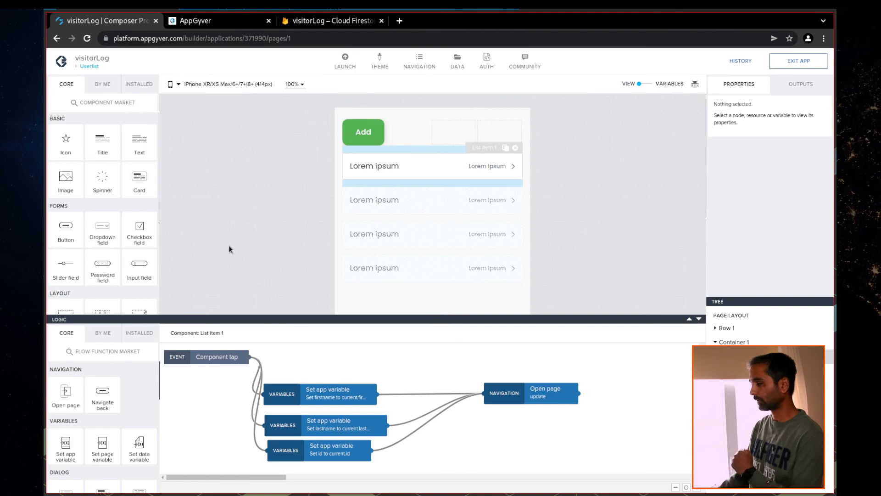
pyautogui.click(90, 66)
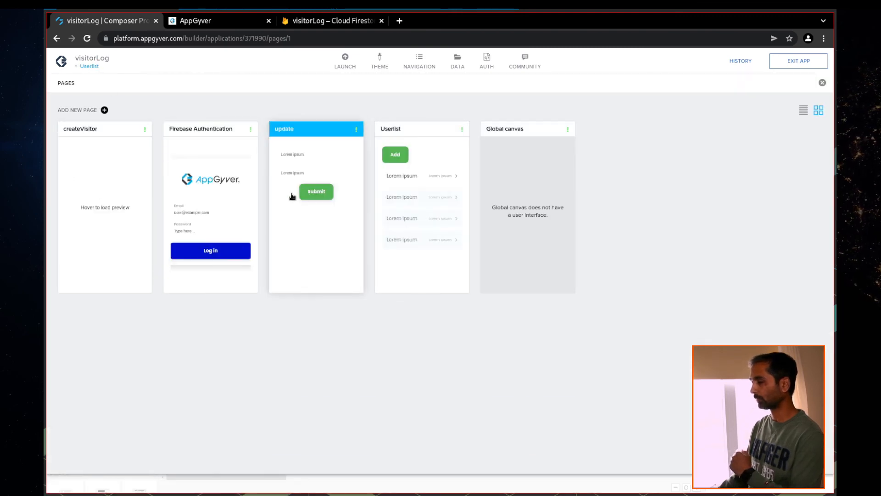
pyautogui.click(292, 196)
pyautogui.click(440, 204)
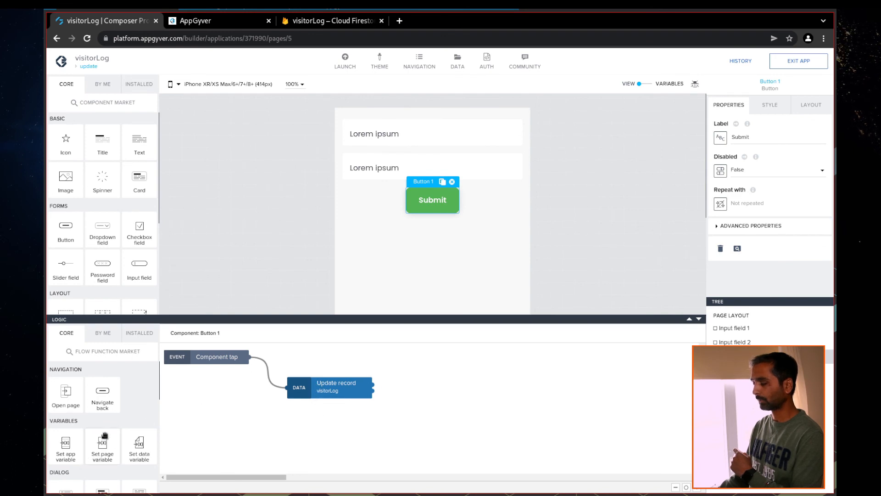
pyautogui.scroll(-1, 129, 436)
pyautogui.scroll(-1, 123, 452)
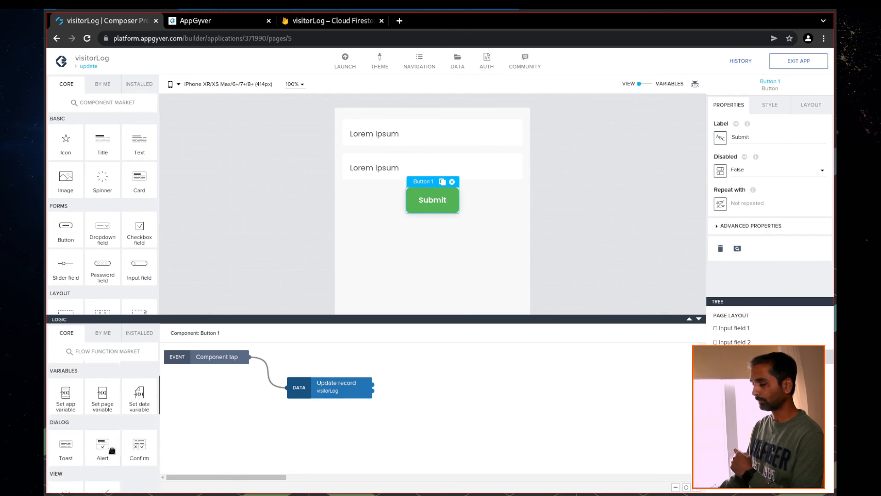
pyautogui.moveTo(66, 447); pyautogui.dragTo(493, 386)
pyautogui.scroll(2, 116, 402)
pyautogui.moveTo(103, 395); pyautogui.dragTo(481, 428)
# Wire Toast and Navigate back after Update record's success, and a second Toast on its error output
pyautogui.moveTo(503, 385); pyautogui.dragTo(474, 385)
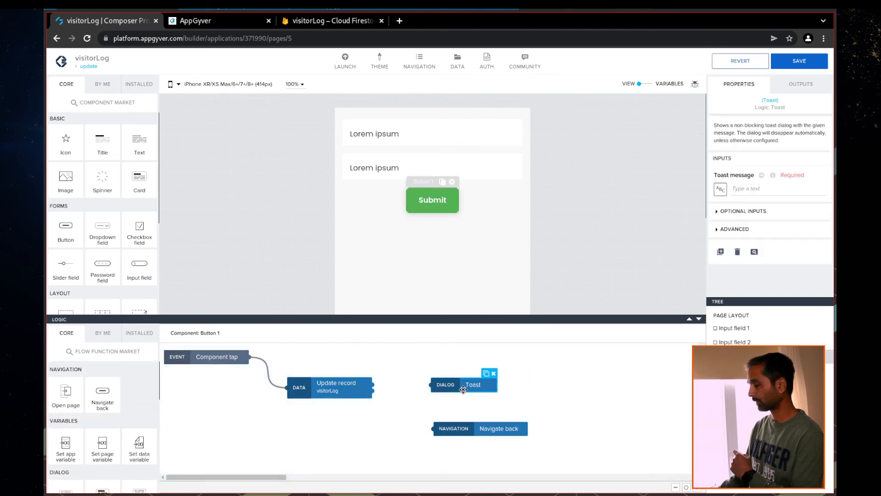
pyautogui.moveTo(370, 385); pyautogui.dragTo(443, 386)
pyautogui.moveTo(462, 427); pyautogui.dragTo(461, 408)
pyautogui.moveTo(372, 385); pyautogui.dragTo(434, 409)
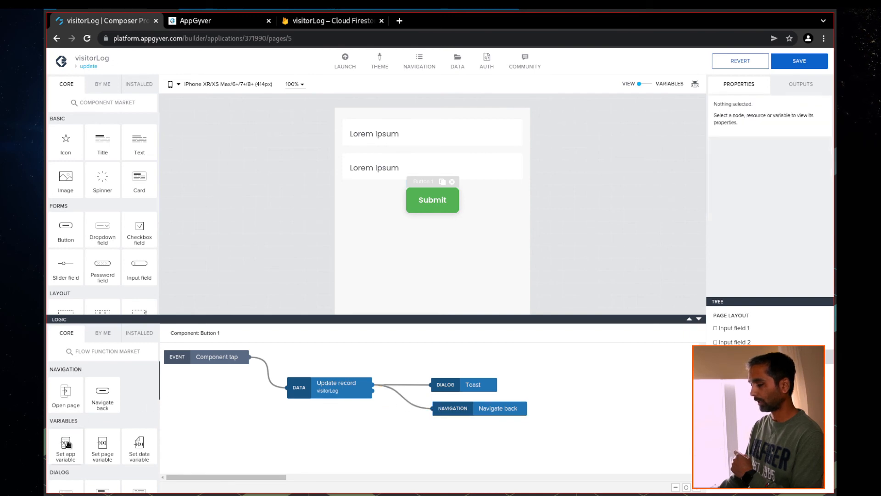
pyautogui.scroll(-2, 125, 413)
pyautogui.moveTo(69, 424); pyautogui.dragTo(442, 443)
pyautogui.moveTo(373, 391); pyautogui.dragTo(410, 442)
# Set the success toast's message to 'Record updated successfully'
pyautogui.click(460, 388)
pyautogui.click(749, 188)
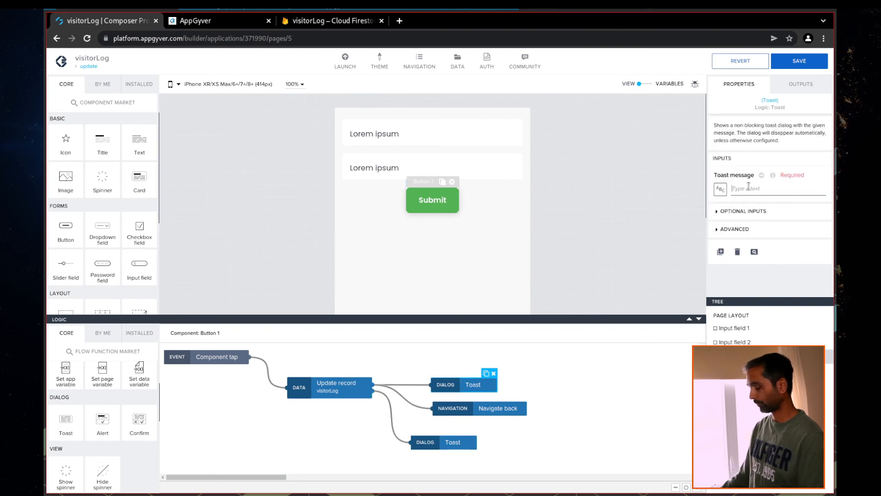
pyautogui.write('Record updated successfully')
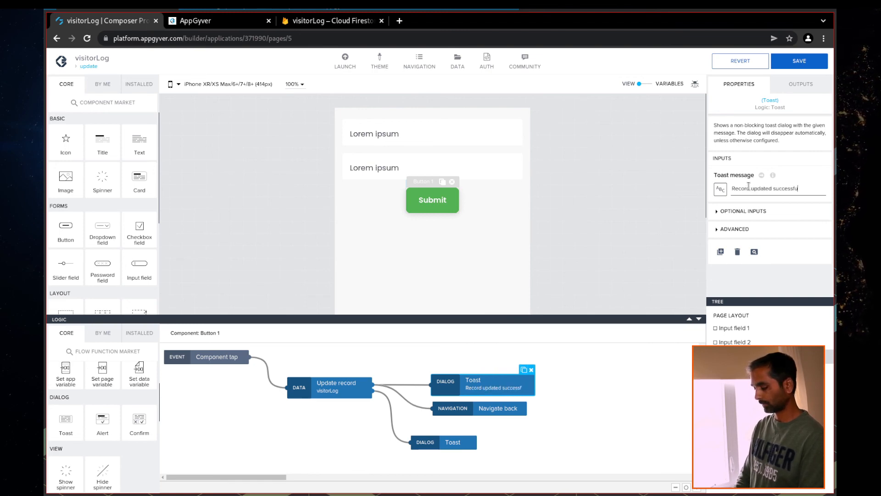
# Set the failure toast's message to 'Error: Failed to update record'
pyautogui.click(439, 442)
pyautogui.click(739, 190)
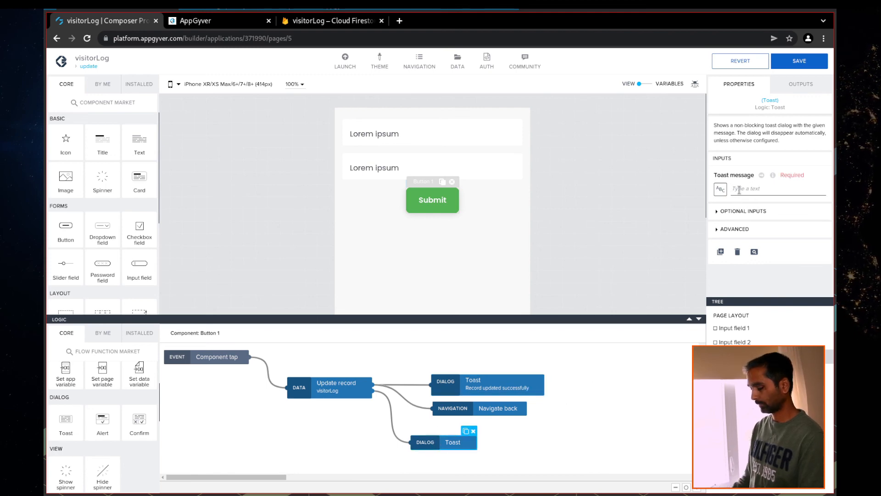
pyautogui.write('Failed')
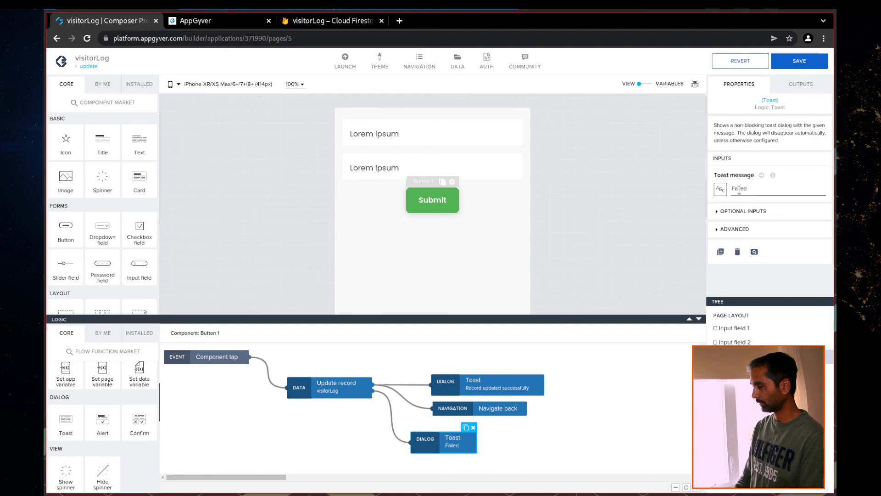
pyautogui.press('BackSpace')
pyautogui.press('BackSpace')
pyautogui.press('BackSpace')
pyautogui.press('BackSpace')
pyautogui.press('BackSpace')
pyautogui.press('BackSpace')
pyautogui.write('Error: Failed')
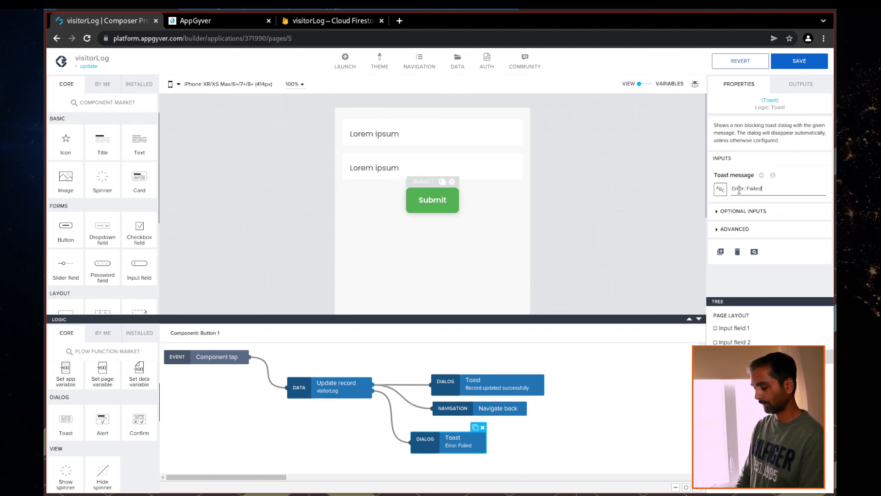
pyautogui.write(' to update record.')
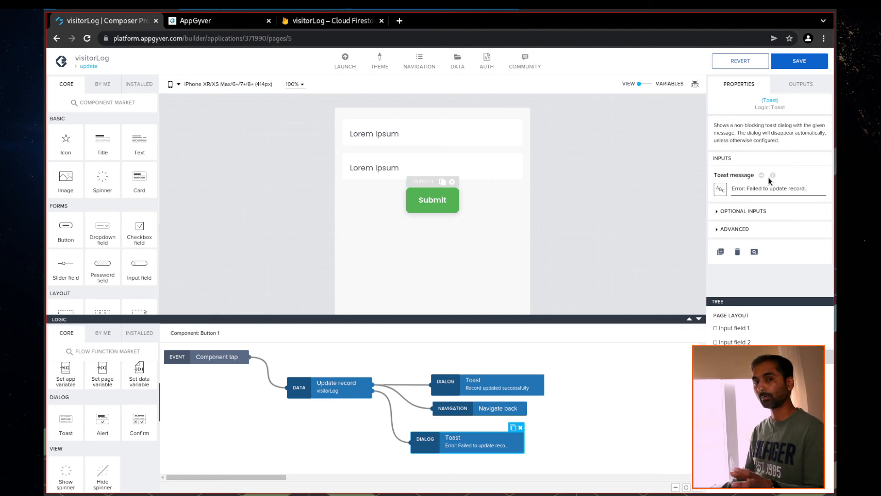
pyautogui.click(720, 189)
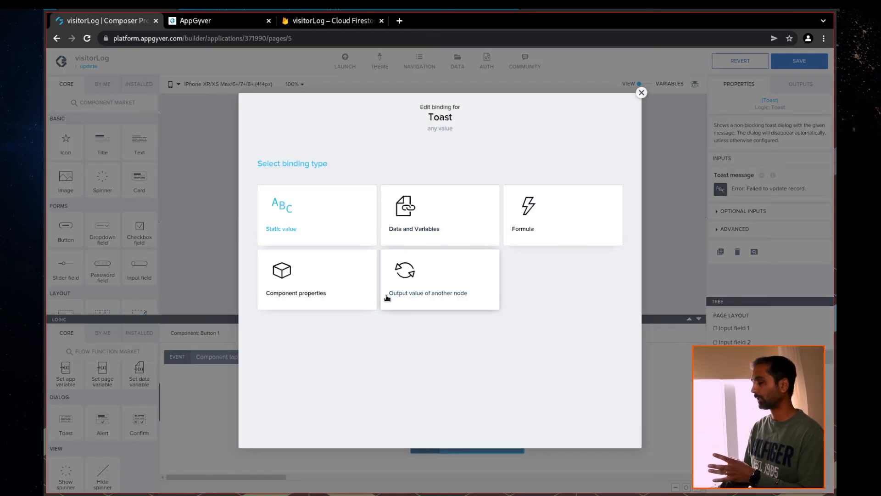
# Inspect Update record's outputs in the binding dialog, close it unchanged, and save the app
pyautogui.click(449, 296)
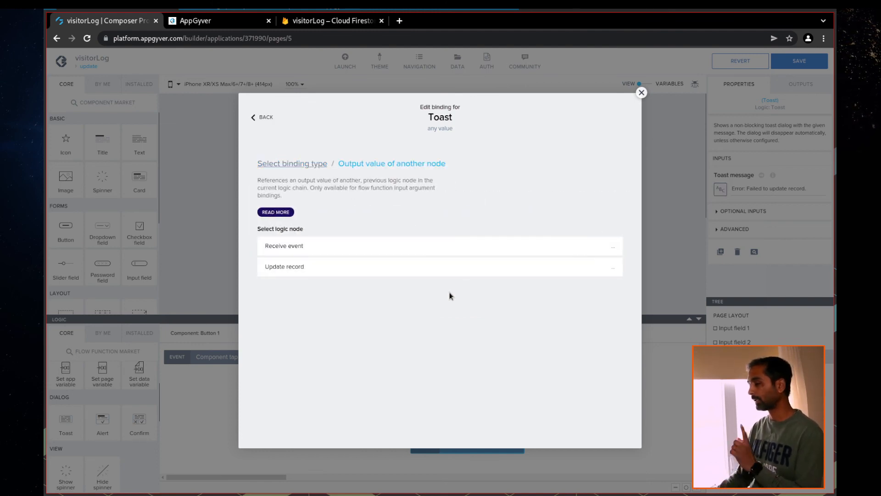
pyautogui.click(285, 268)
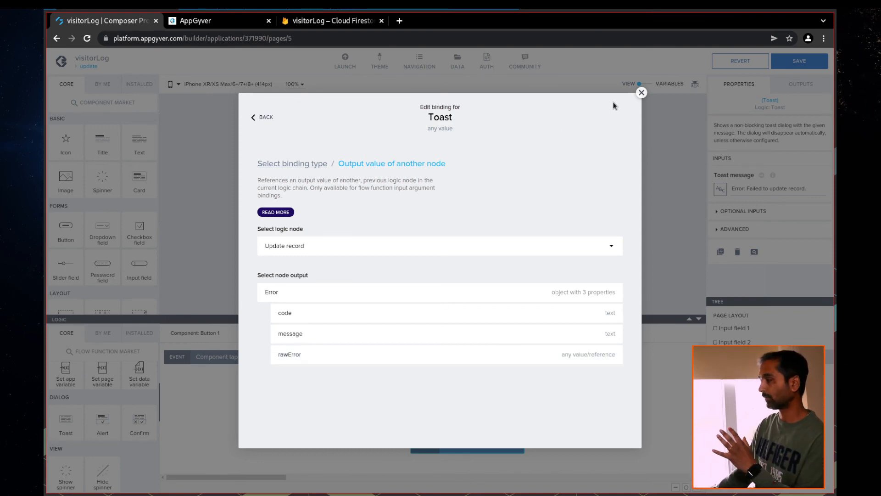
pyautogui.click(642, 93)
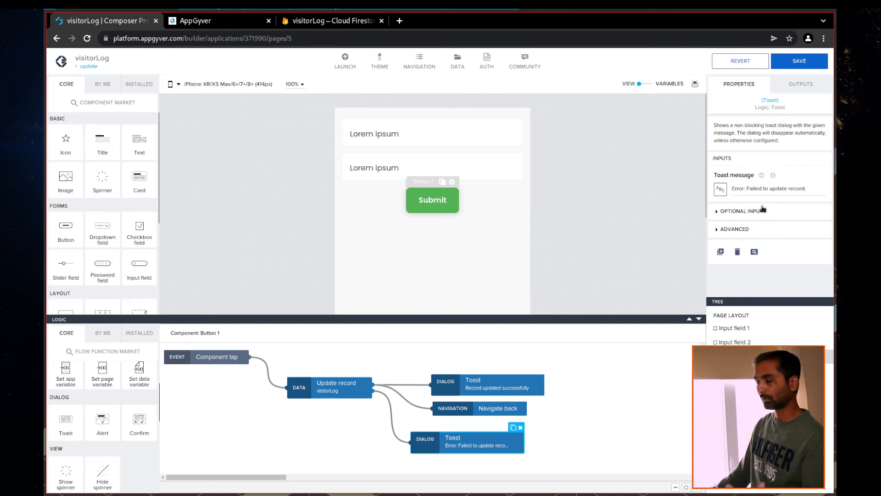
pyautogui.click(800, 60)
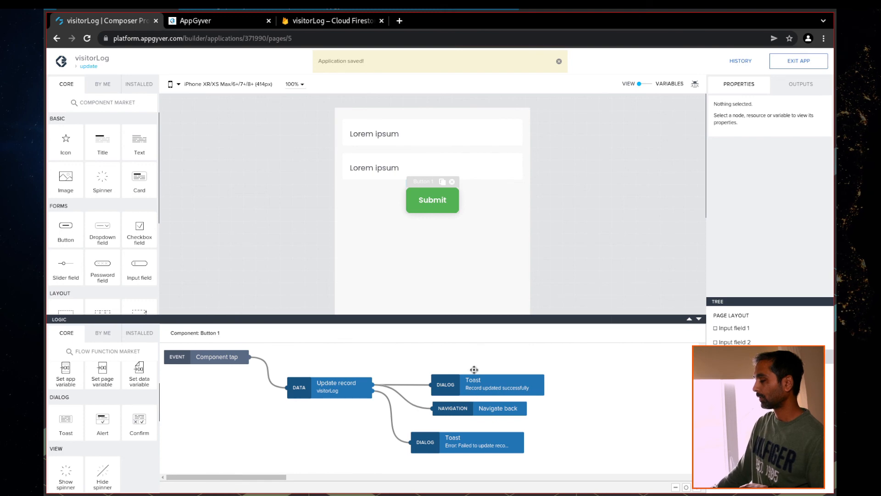
# In the preview, remove the trailing U so ATest's last name is ALastName again and submit
pyautogui.click(198, 21)
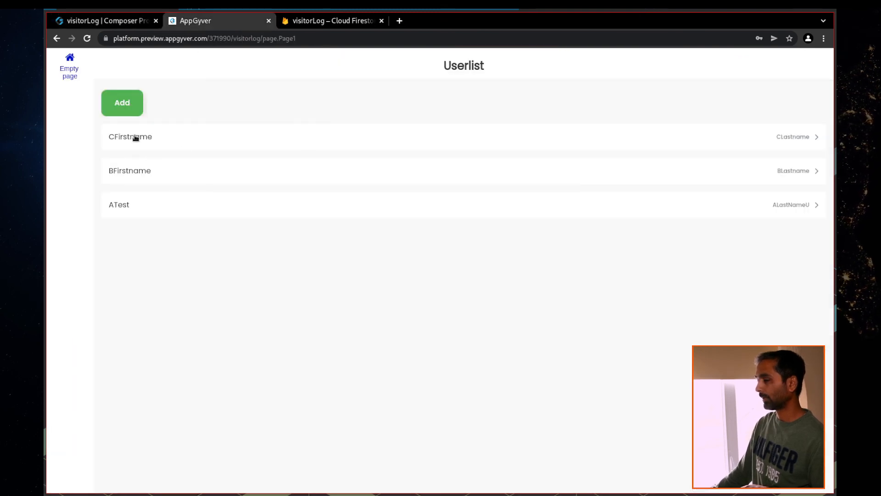
pyautogui.click(124, 205)
pyautogui.click(183, 150)
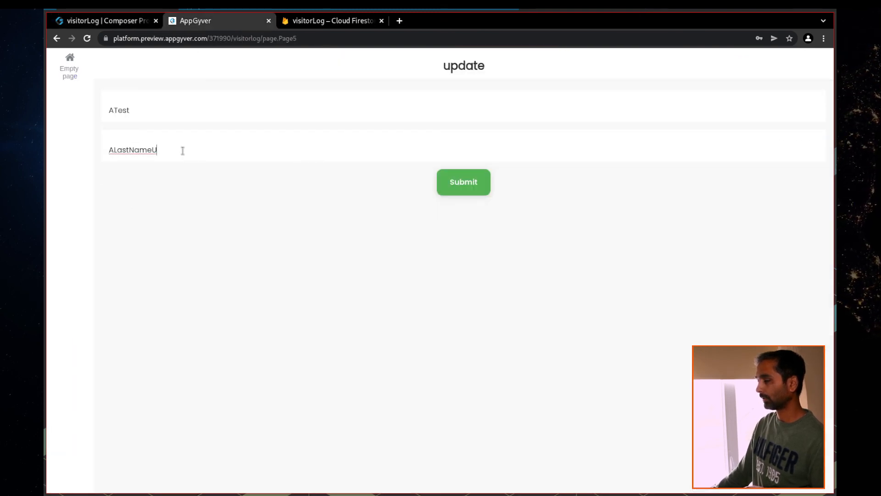
pyautogui.press('BackSpace')
pyautogui.click(464, 182)
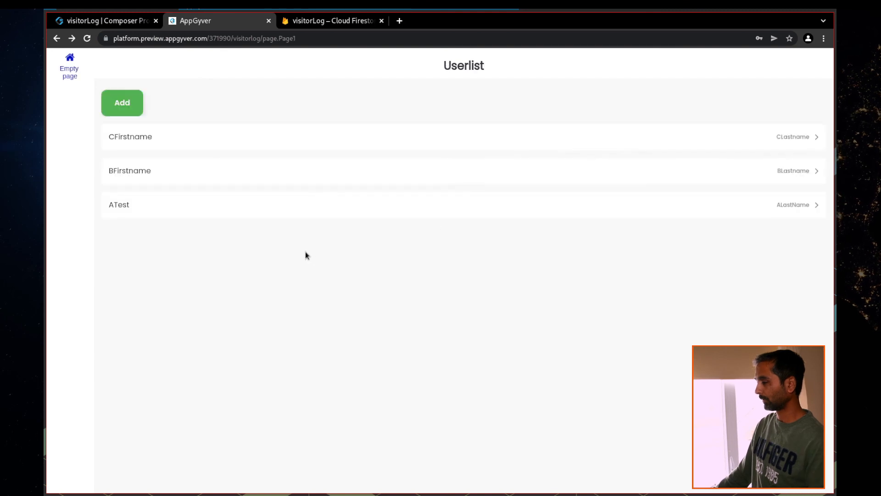
pyautogui.click(124, 205)
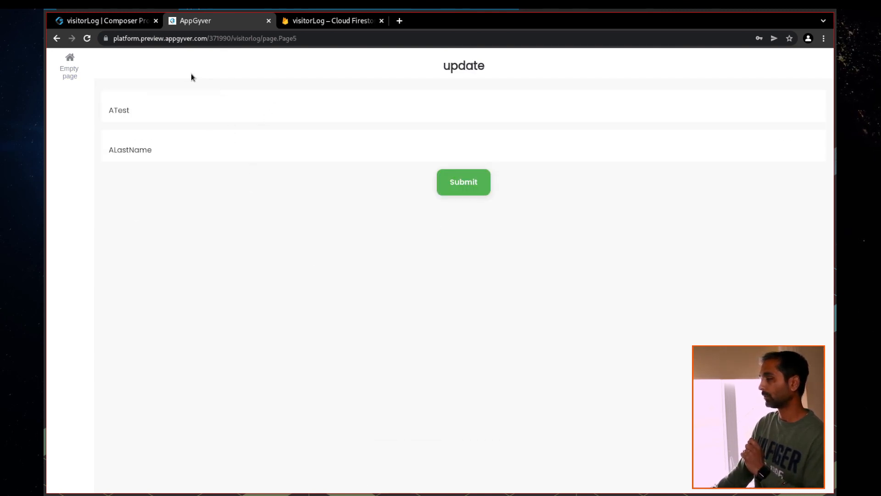
pyautogui.click(95, 23)
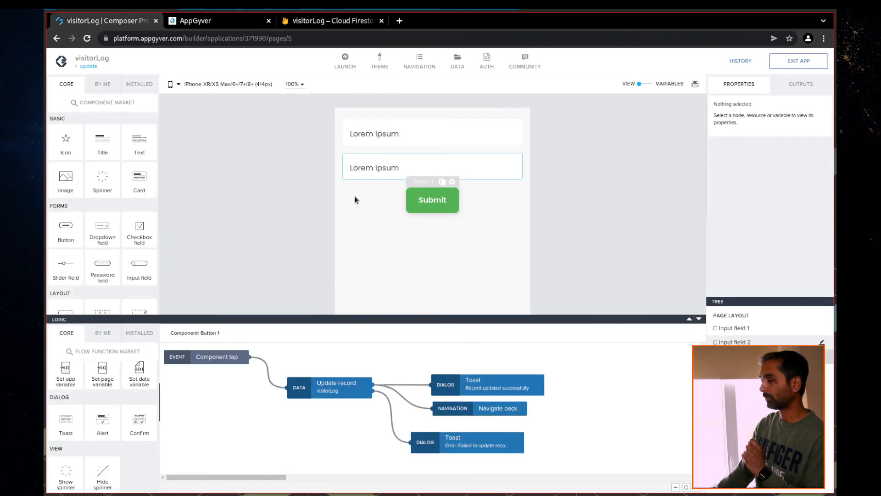
# Add a second button labelled Delete in a row beside Submit
pyautogui.moveTo(68, 228); pyautogui.dragTo(486, 205)
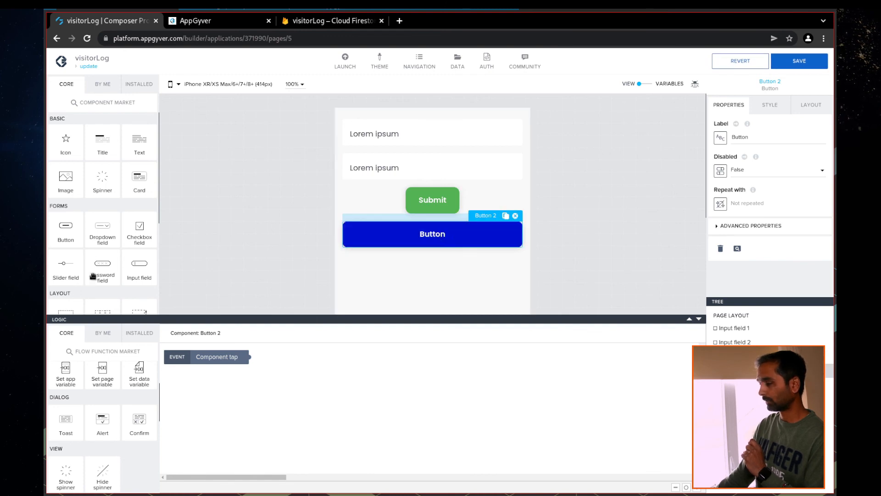
pyautogui.scroll(-3, 93, 275)
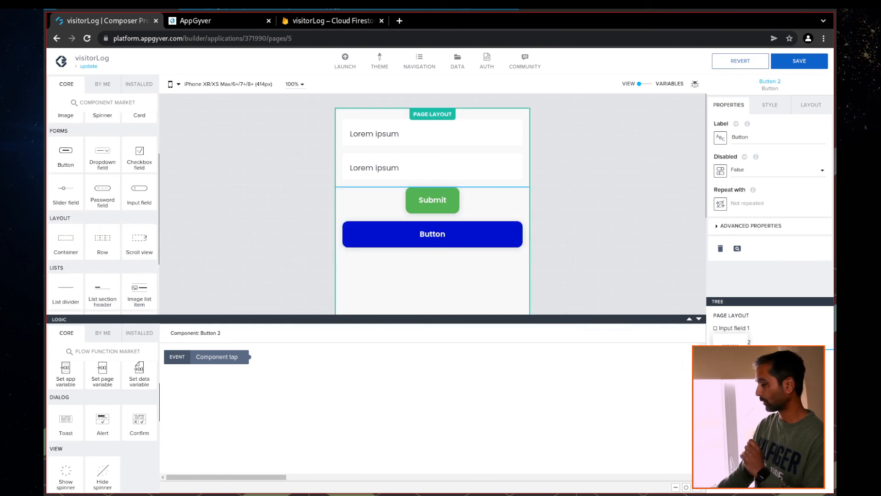
pyautogui.moveTo(730, 352); pyautogui.dragTo(731, 353)
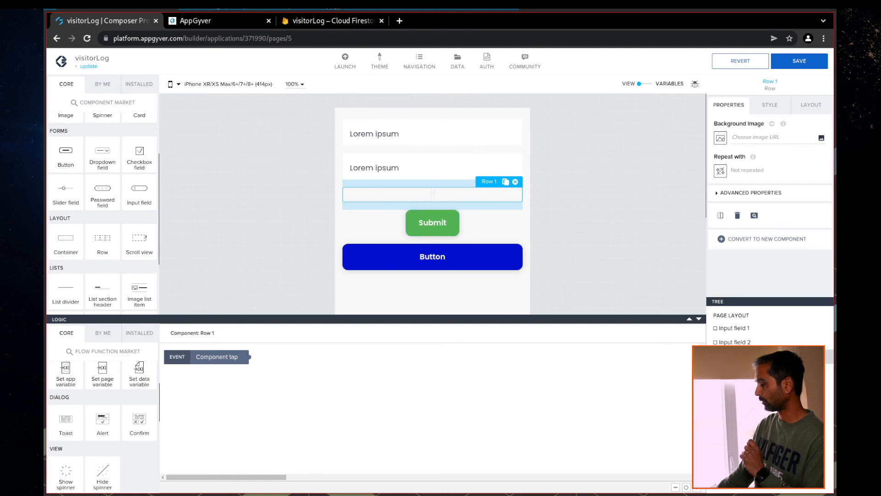
pyautogui.moveTo(432, 222); pyautogui.dragTo(388, 195)
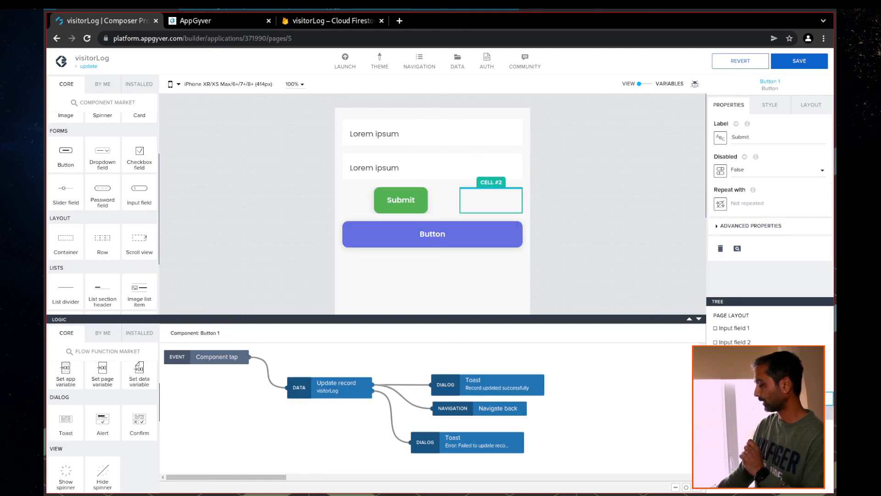
pyautogui.moveTo(432, 234); pyautogui.dragTo(492, 200)
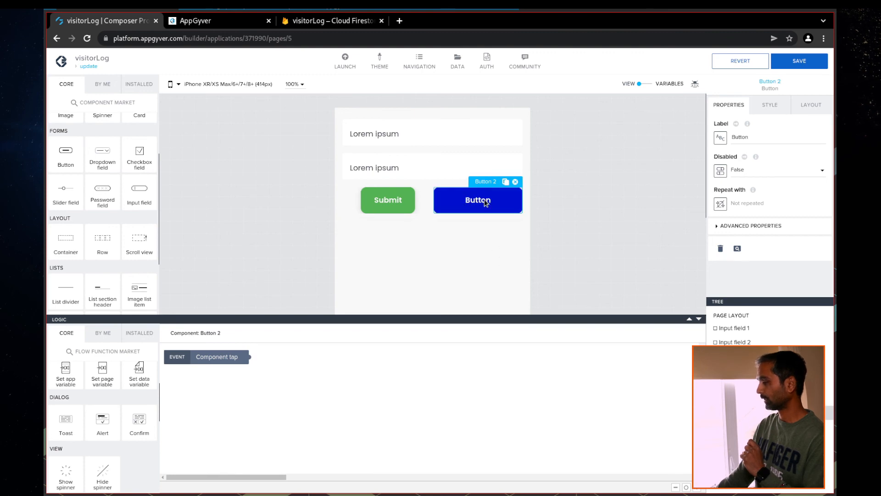
pyautogui.moveTo(764, 138); pyautogui.dragTo(728, 139)
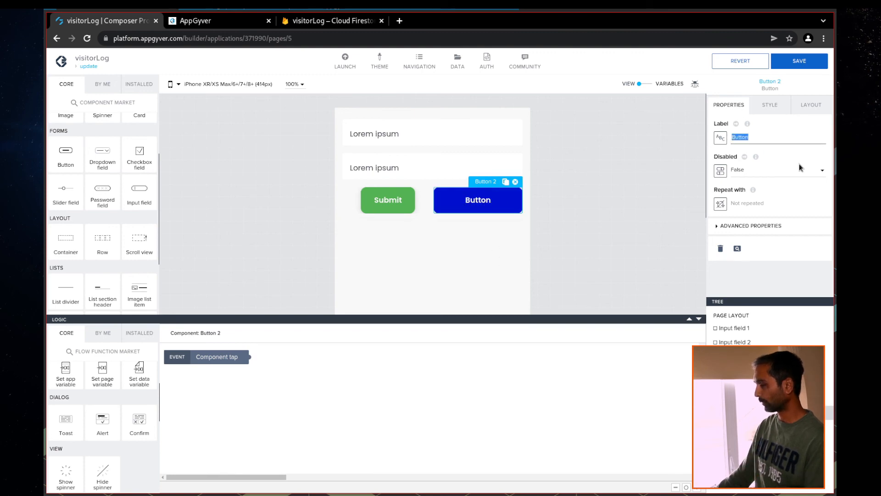
pyautogui.write('Delete')
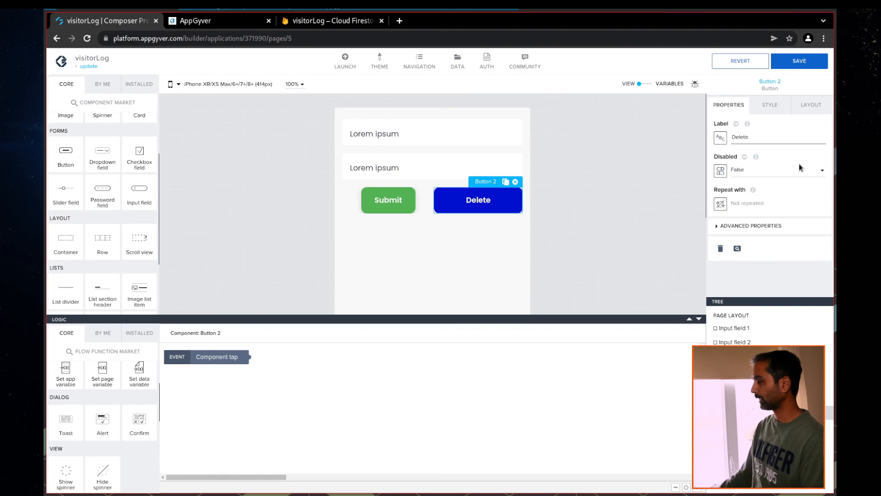
# Give the Delete button the red danger style and Fit content width, then save
pyautogui.click(775, 108)
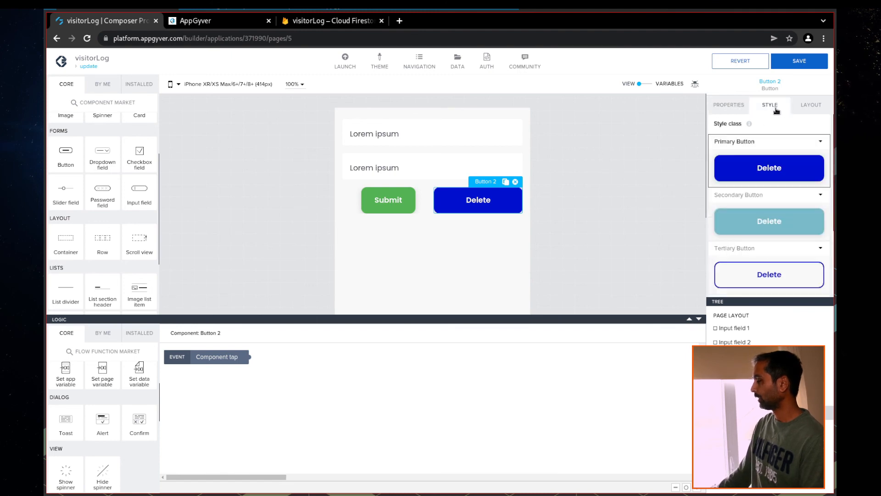
pyautogui.scroll(-1, 770, 240)
pyautogui.click(772, 250)
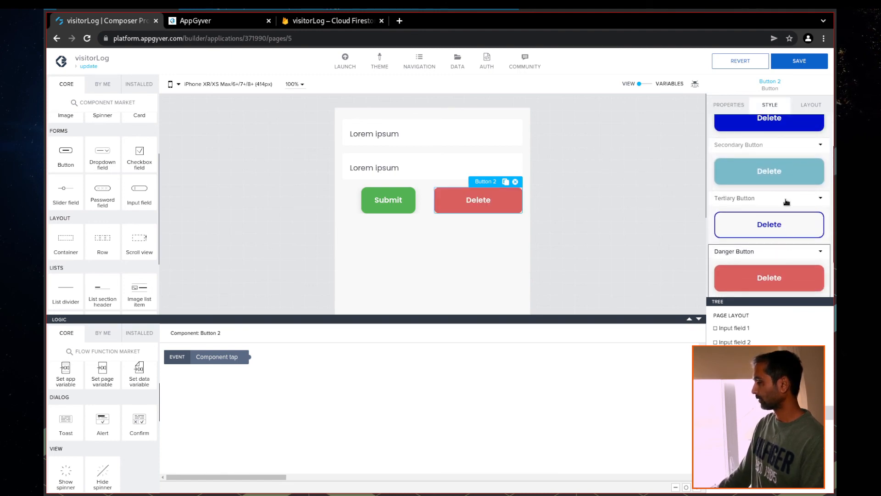
pyautogui.click(814, 107)
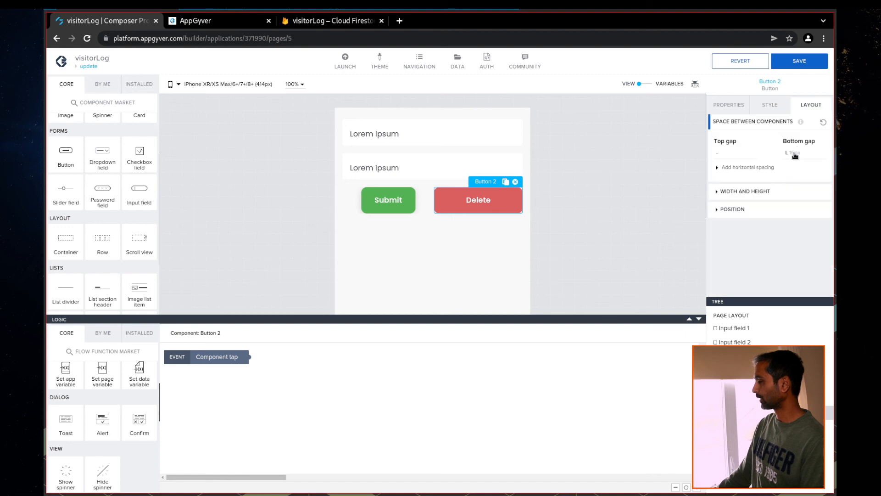
pyautogui.click(747, 192)
pyautogui.scroll(-1, 746, 197)
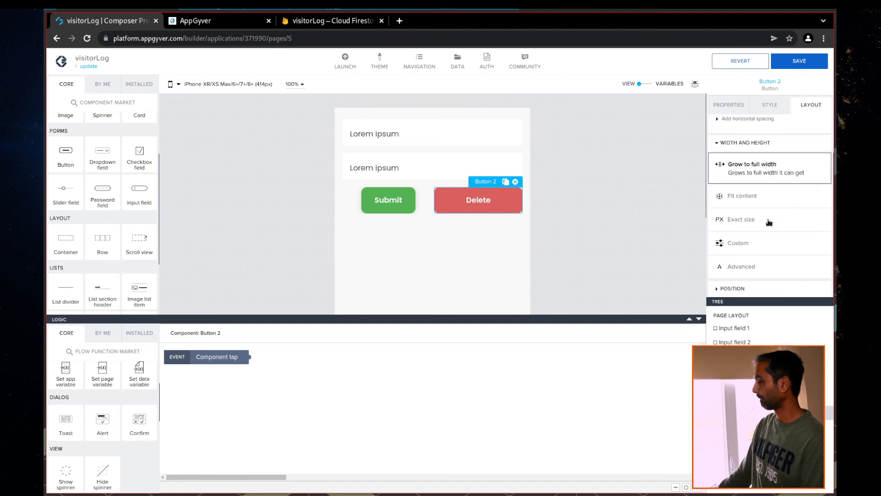
pyautogui.click(743, 197)
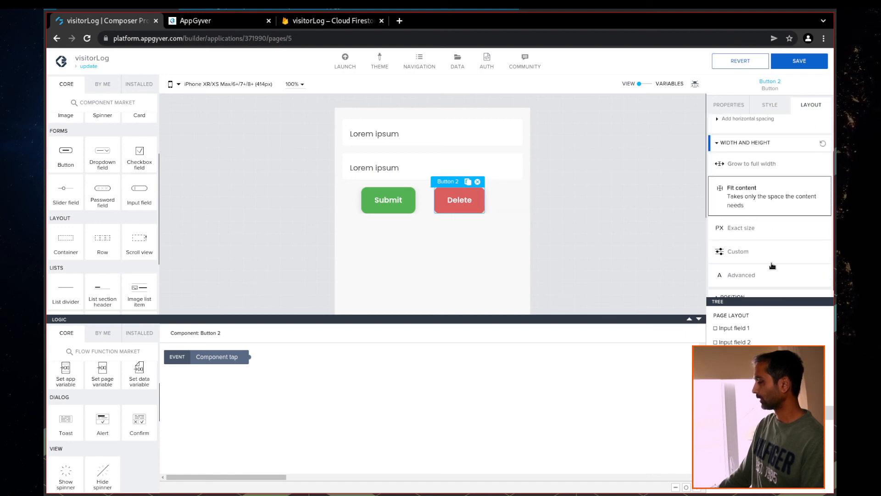
pyautogui.click(800, 61)
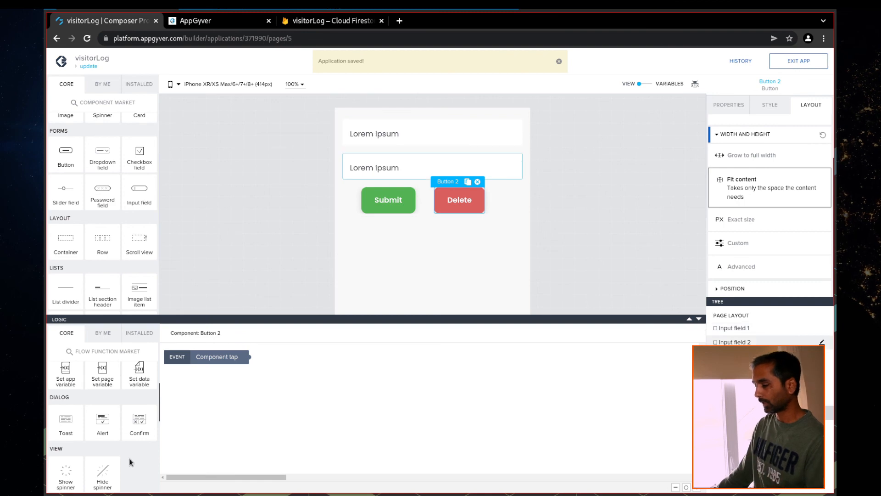
# Add a Delete record node to the Delete button's logic, triggered by Component tap
pyautogui.scroll(-2, 132, 442)
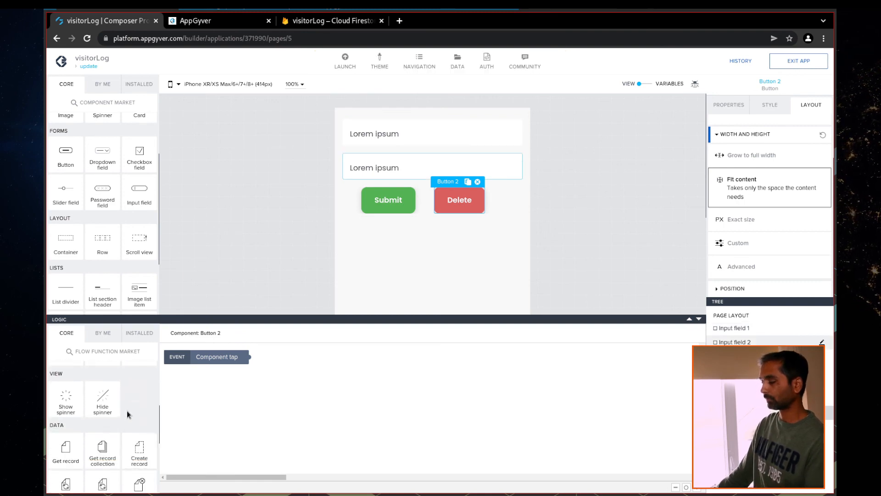
pyautogui.scroll(-2, 128, 421)
pyautogui.moveTo(138, 443); pyautogui.dragTo(351, 390)
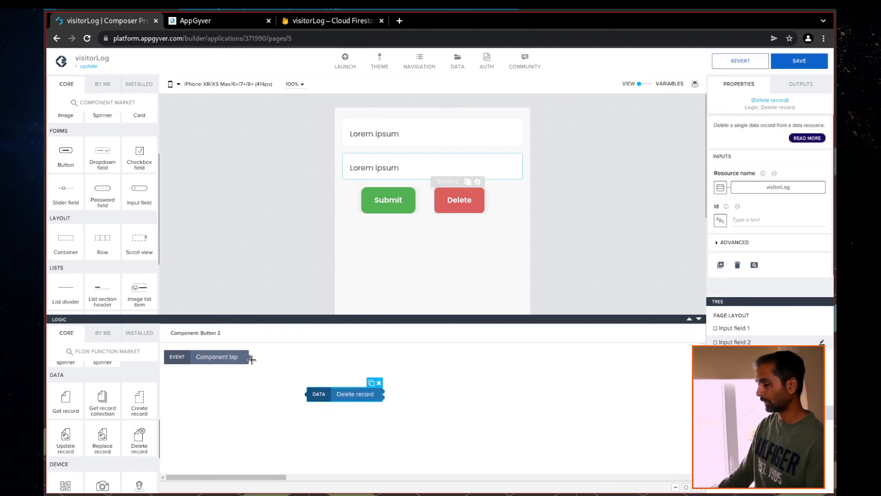
pyautogui.moveTo(250, 357); pyautogui.dragTo(320, 395)
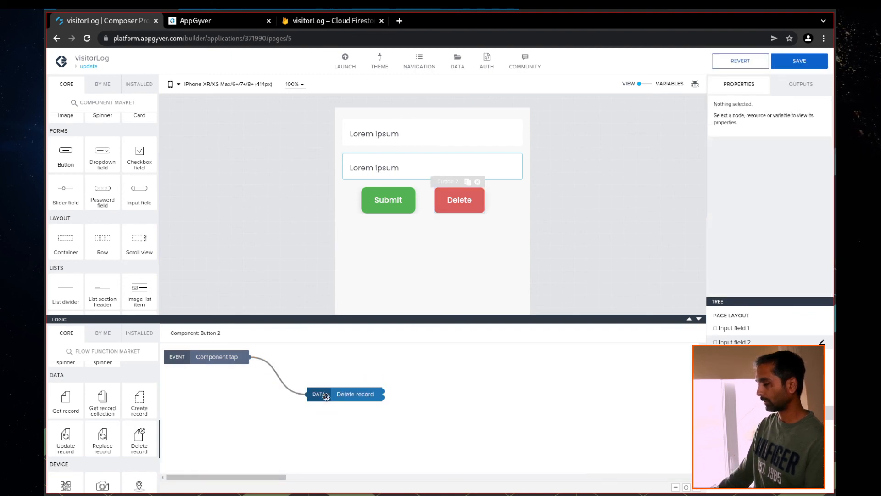
pyautogui.click(361, 392)
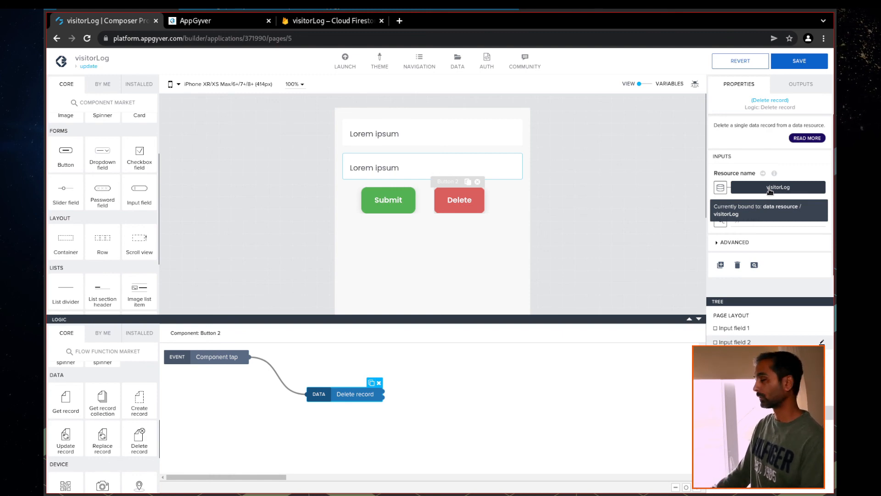
# Bind Delete record's id to the App variable id and save the app
pyautogui.click(725, 224)
pyautogui.click(408, 230)
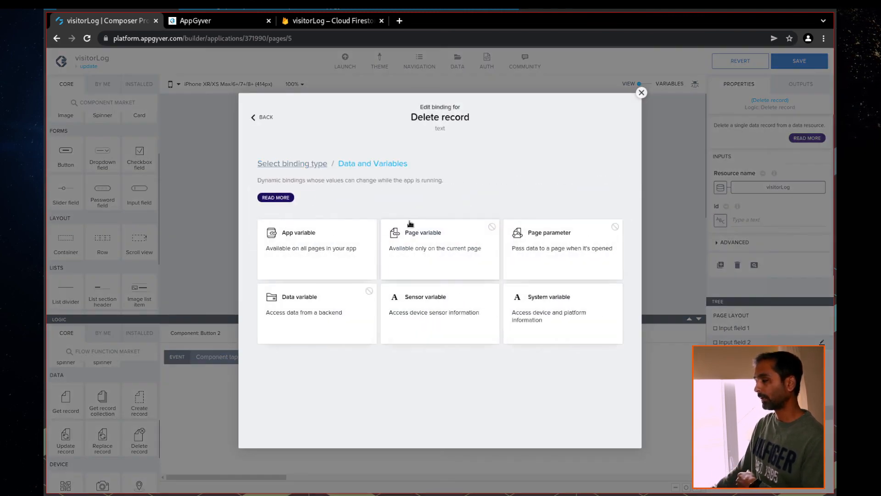
pyautogui.click(285, 249)
pyautogui.click(296, 265)
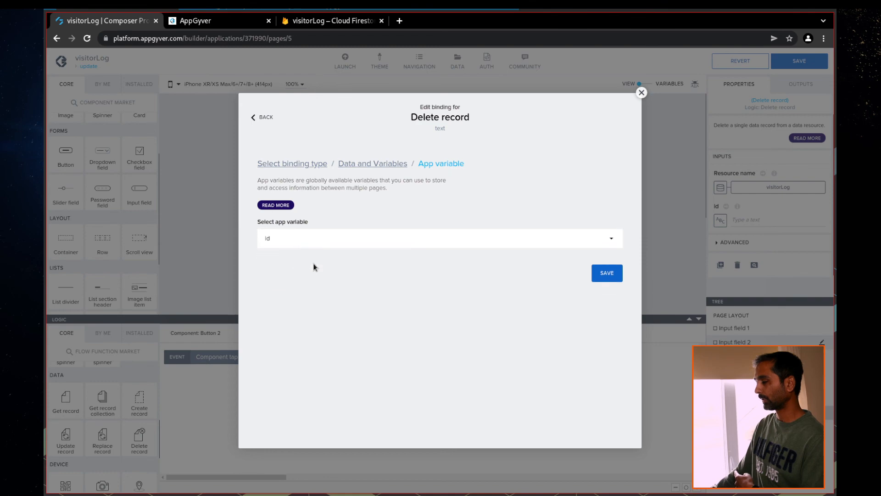
pyautogui.click(608, 274)
pyautogui.click(799, 60)
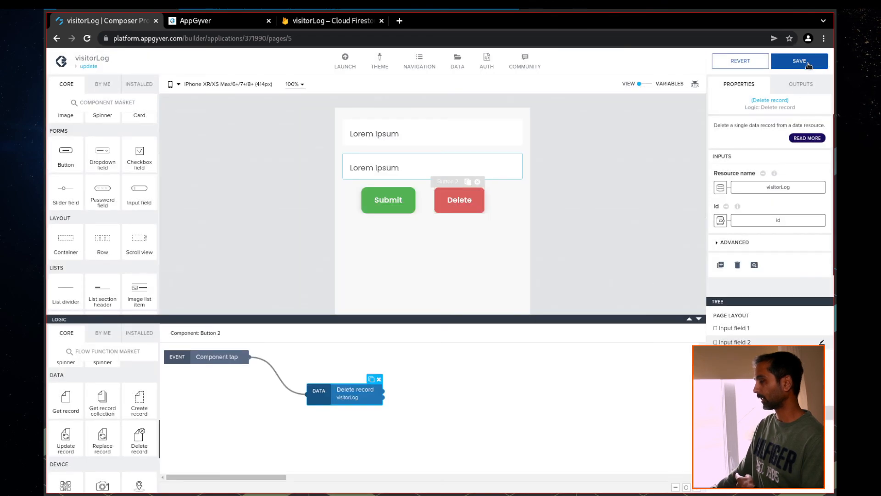
pyautogui.click(390, 204)
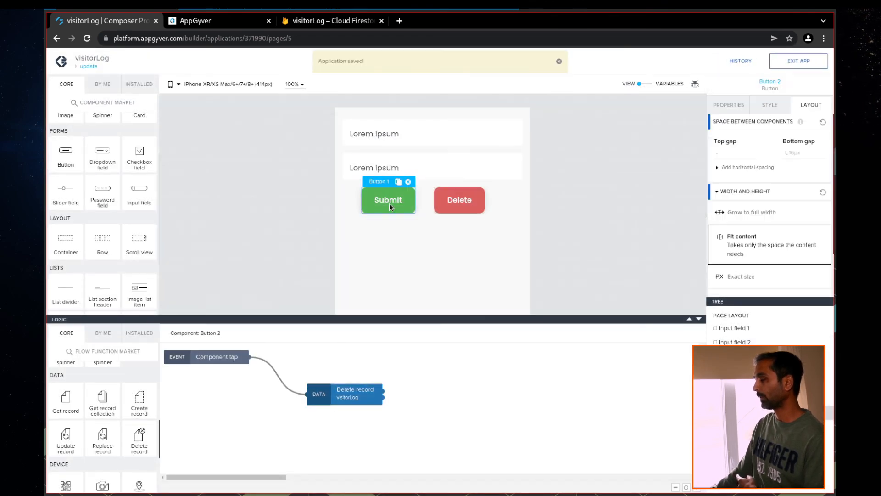
# Copy Submit's two Toast nodes and Navigate back into Delete's flow and wire them to Delete record's outputs
pyautogui.moveTo(560, 463); pyautogui.dragTo(399, 366)
pyautogui.hotkey('ctrl', 'c')
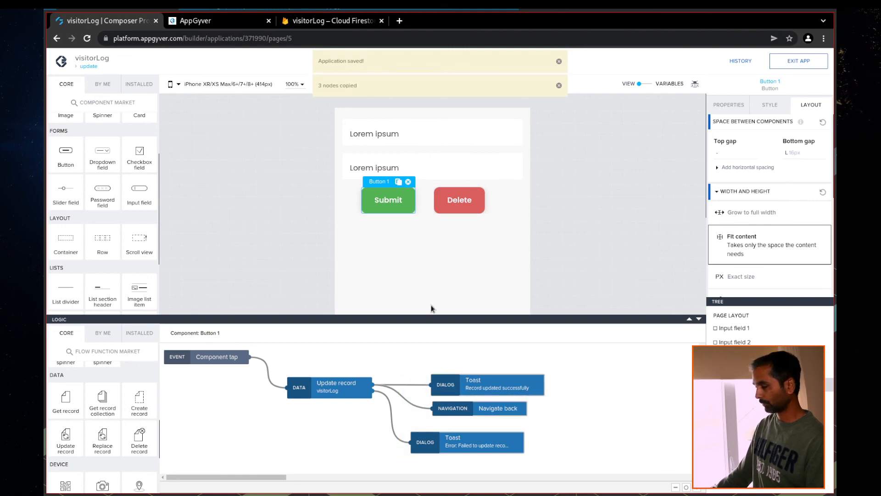
pyautogui.click(467, 199)
pyautogui.hotkey('ctrl', 'v')
pyautogui.moveTo(506, 420); pyautogui.dragTo(514, 380)
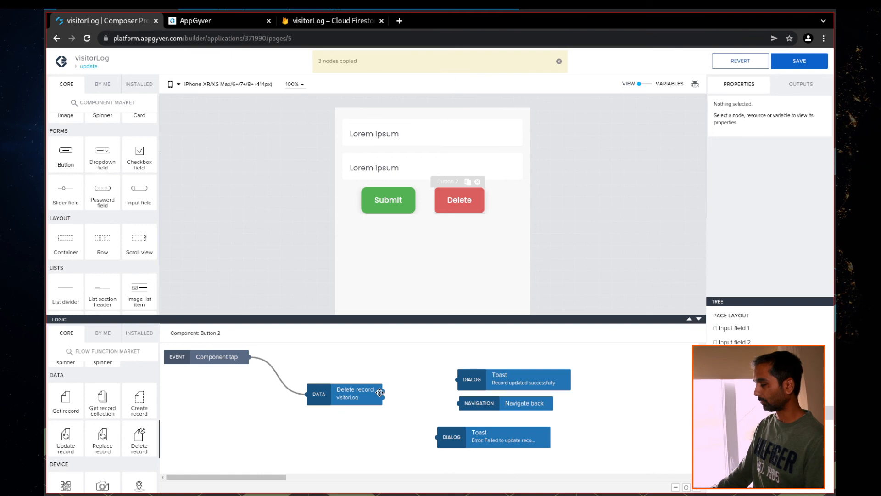
pyautogui.moveTo(385, 391); pyautogui.dragTo(454, 380)
pyautogui.moveTo(383, 392); pyautogui.dragTo(458, 380)
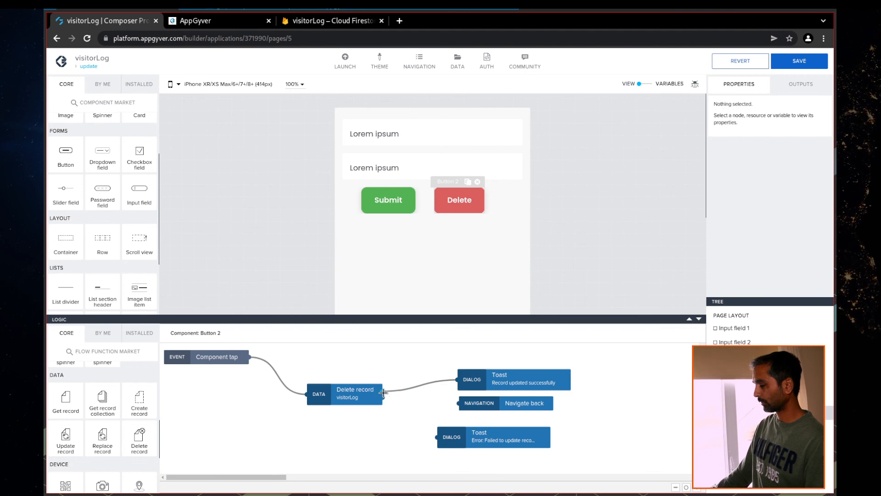
pyautogui.moveTo(385, 397); pyautogui.dragTo(459, 402)
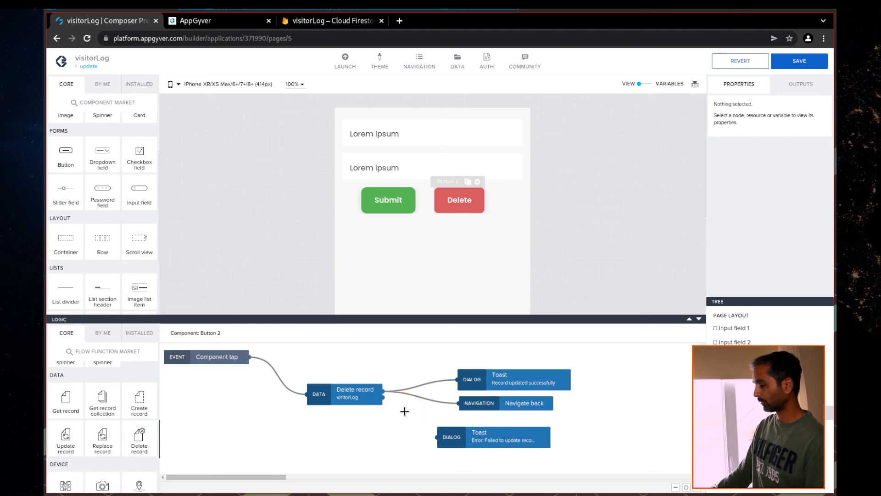
pyautogui.moveTo(384, 397); pyautogui.dragTo(437, 436)
# Change the success toast to 'Record deleted successfully' and save
pyautogui.click(525, 376)
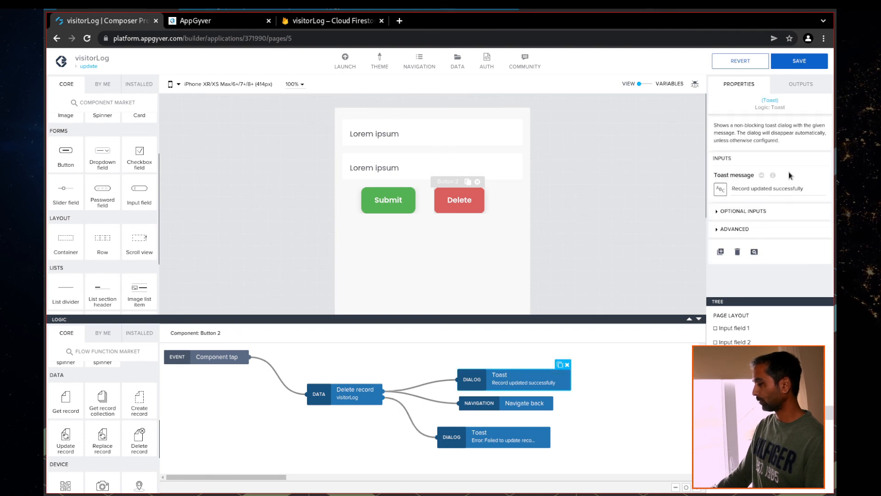
pyautogui.click(751, 189)
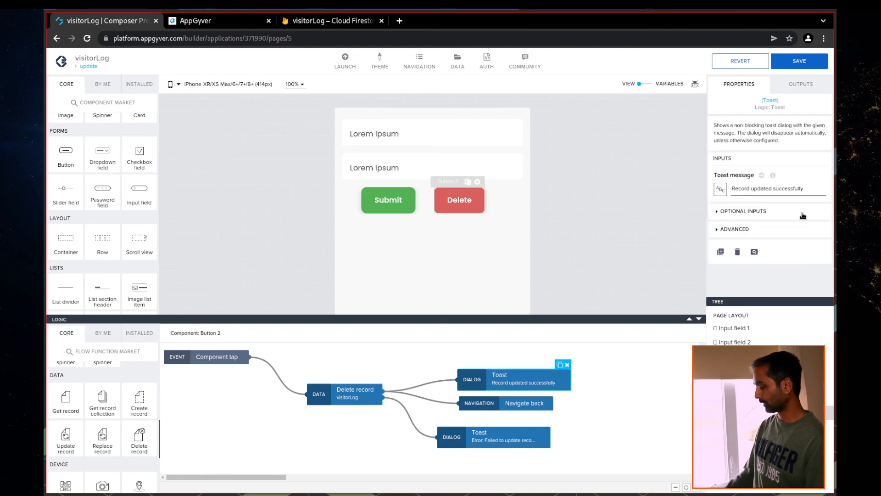
pyautogui.press('Delete')
pyautogui.press('Delete')
pyautogui.press('Delete')
pyautogui.press('Delete')
pyautogui.press('Delete')
pyautogui.press('Delete')
pyautogui.press('Delete')
pyautogui.write('deleted')
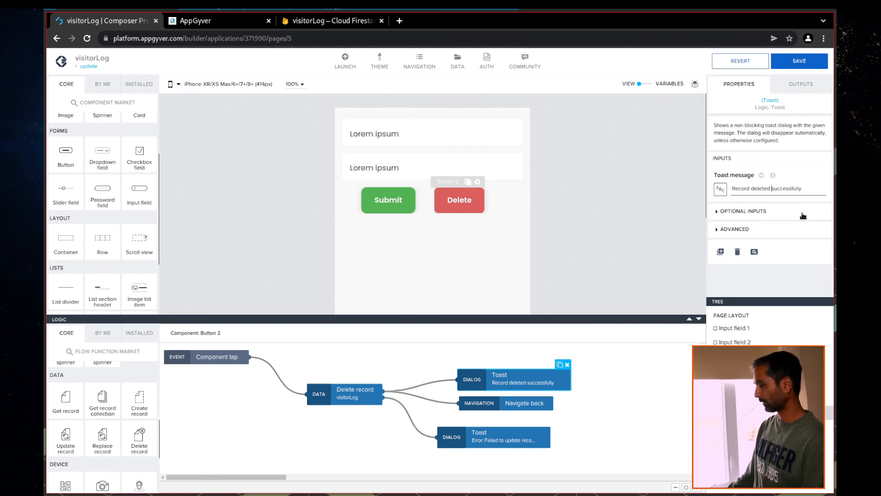
pyautogui.click(802, 61)
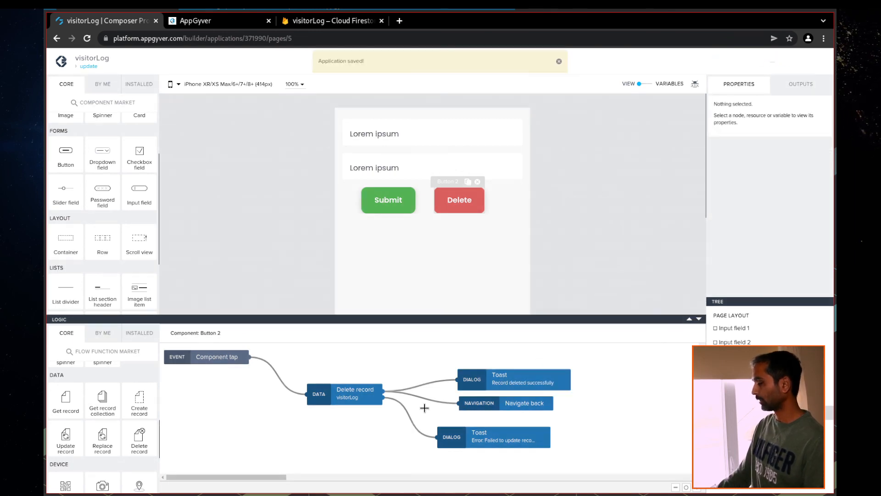
# Change the error toast to 'Error: Failed to delete record.' and save
pyautogui.click(474, 435)
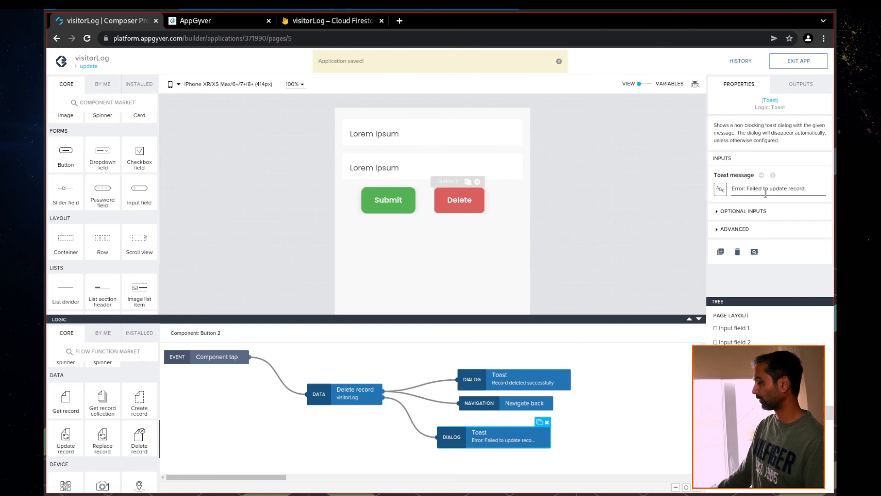
pyautogui.press('BackSpace')
pyautogui.press('BackSpace')
pyautogui.press('BackSpace')
pyautogui.press('BackSpace')
pyautogui.press('BackSpace')
pyautogui.press('BackSpace')
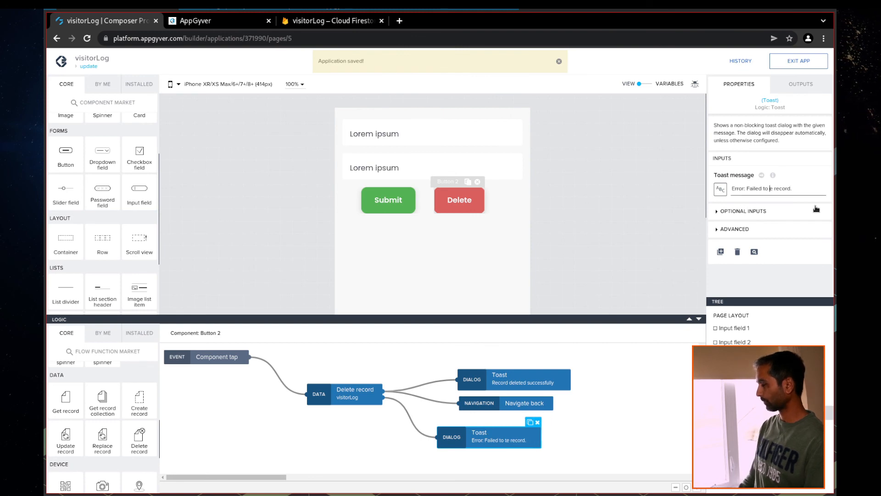
pyautogui.write('delete')
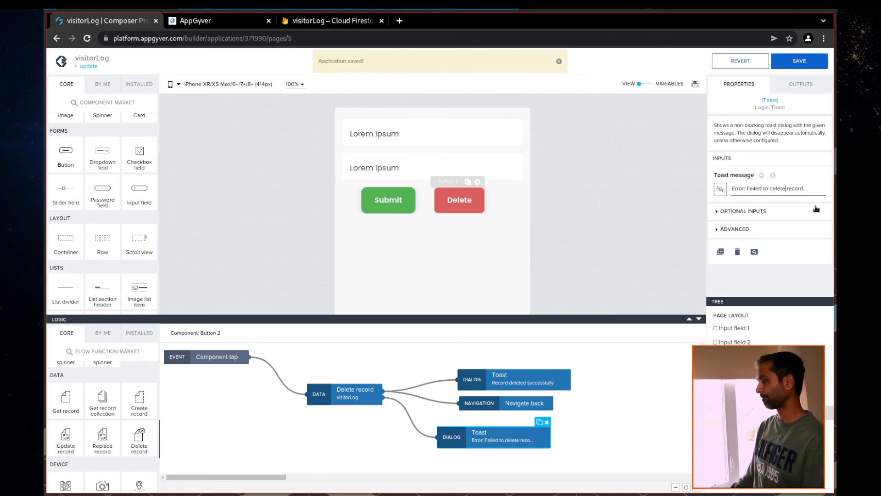
pyautogui.click(799, 62)
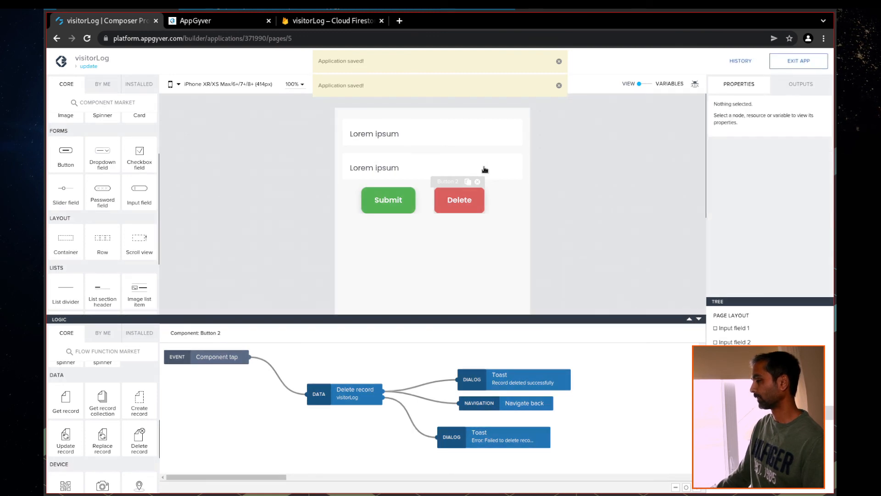
# Delete the ATest visitor in the preview, then verify the visitors collection in Cloud Firestore
pyautogui.click(240, 22)
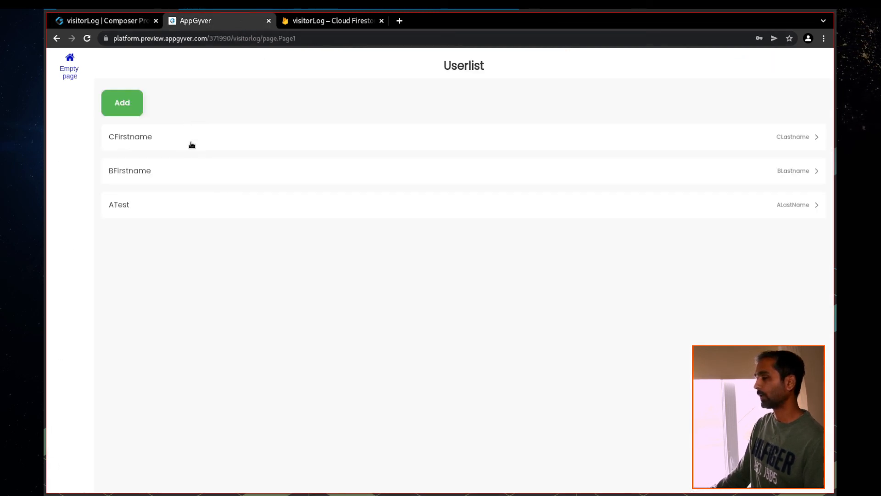
pyautogui.click(129, 206)
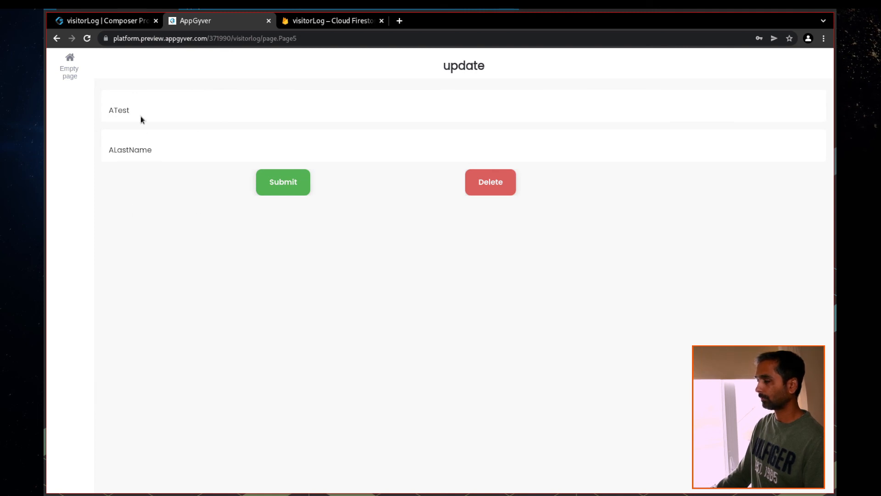
pyautogui.click(491, 192)
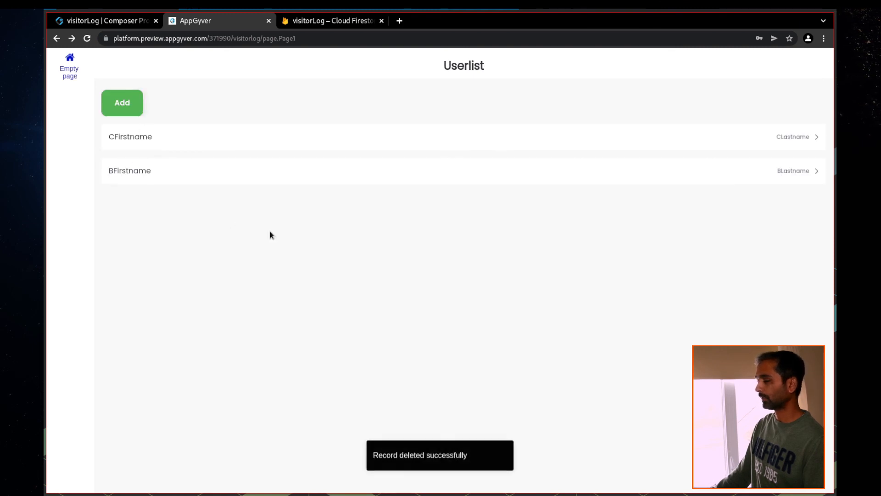
pyautogui.click(315, 27)
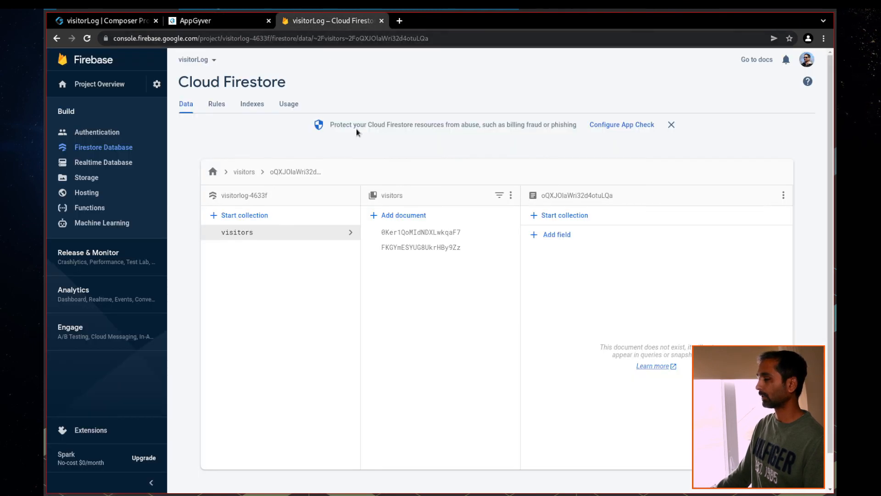